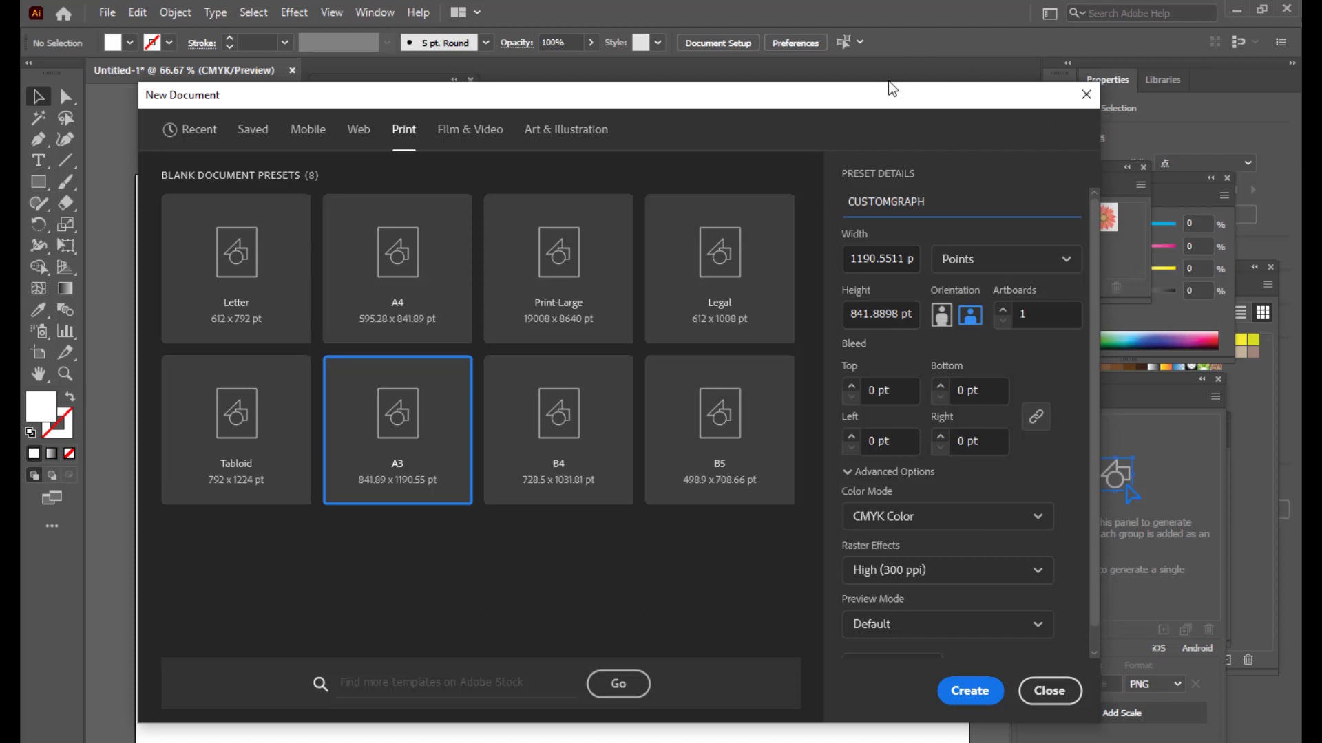
# Step: Create the CUSTOMGRAPH document from the A3 print preset in landscape orientation with CMYK Color and 300 ppi raster effects
pyautogui.click(967, 685)
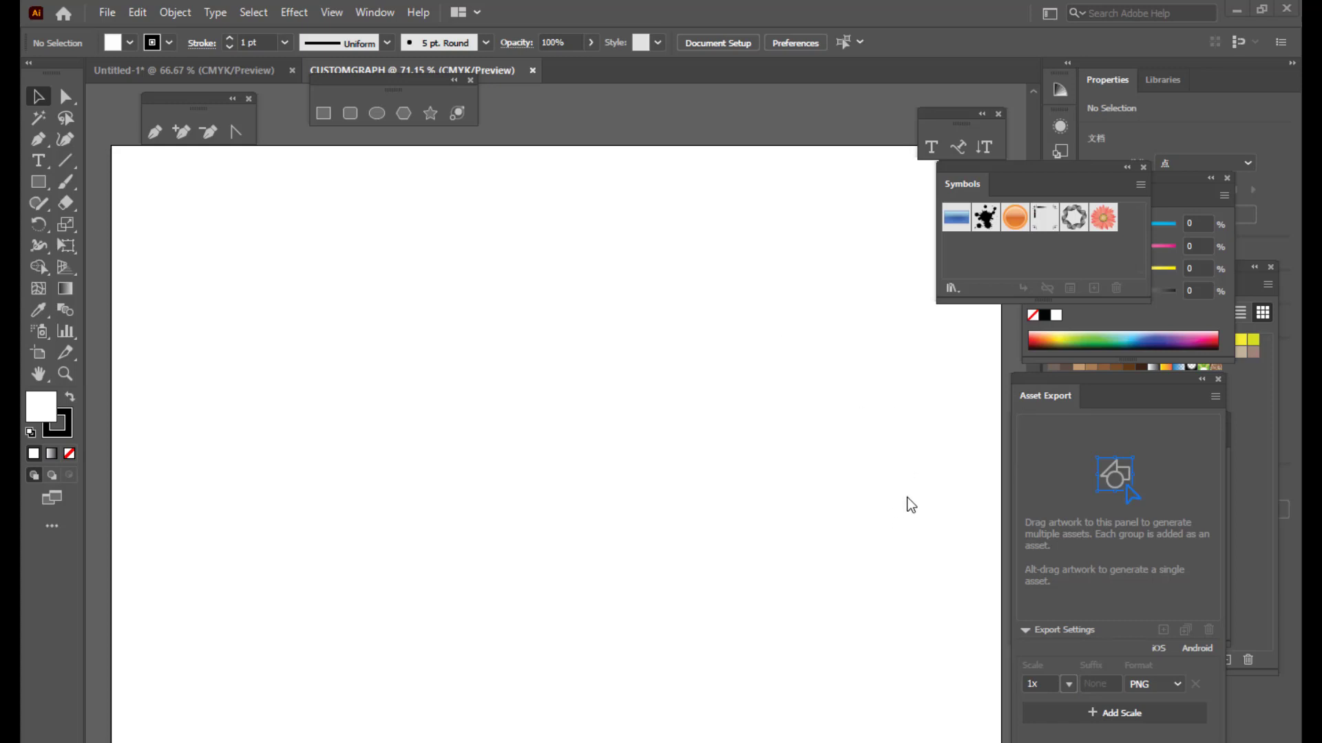
# Step: Switch to the dogandcowpopulation file in Notepad, review the dog and cow figures per country, and return to Illustrator
pyautogui.hotkey('alt', 'Tab')
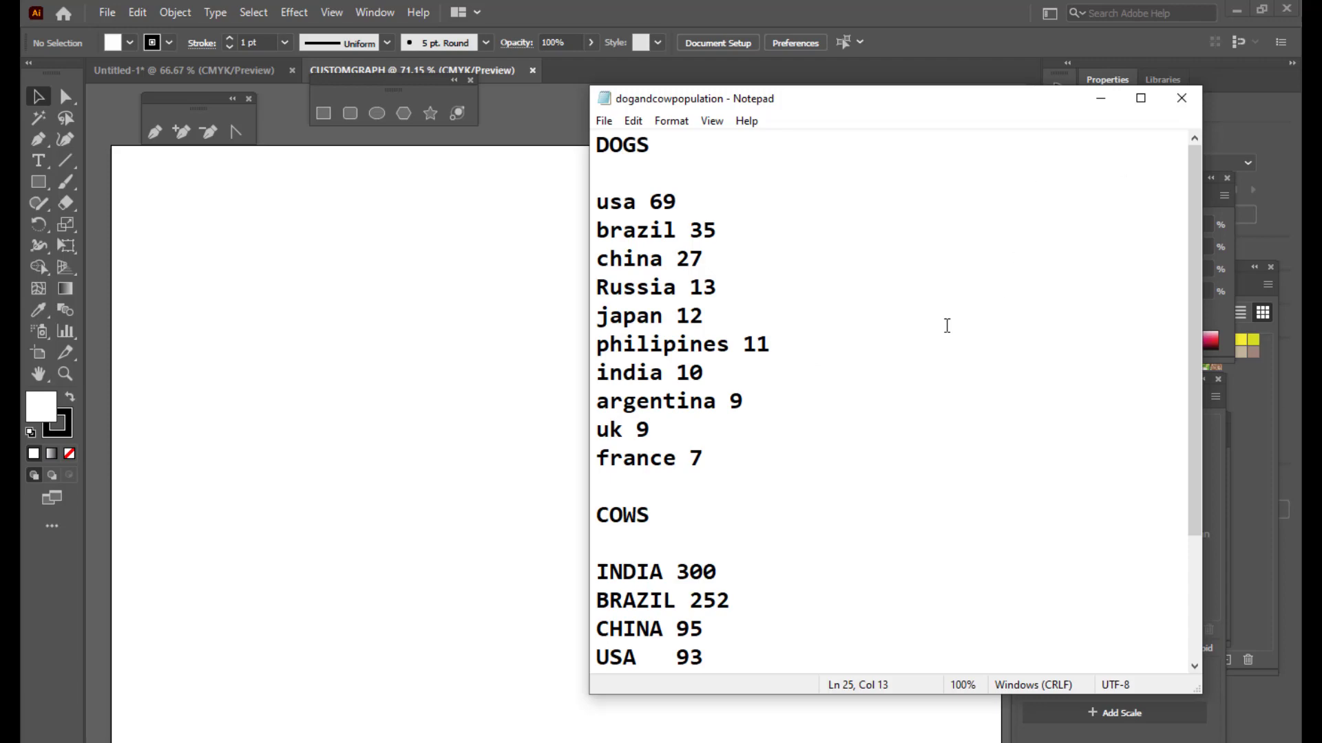
pyautogui.moveTo(716, 98); pyautogui.dragTo(733, 95)
pyautogui.click(700, 190)
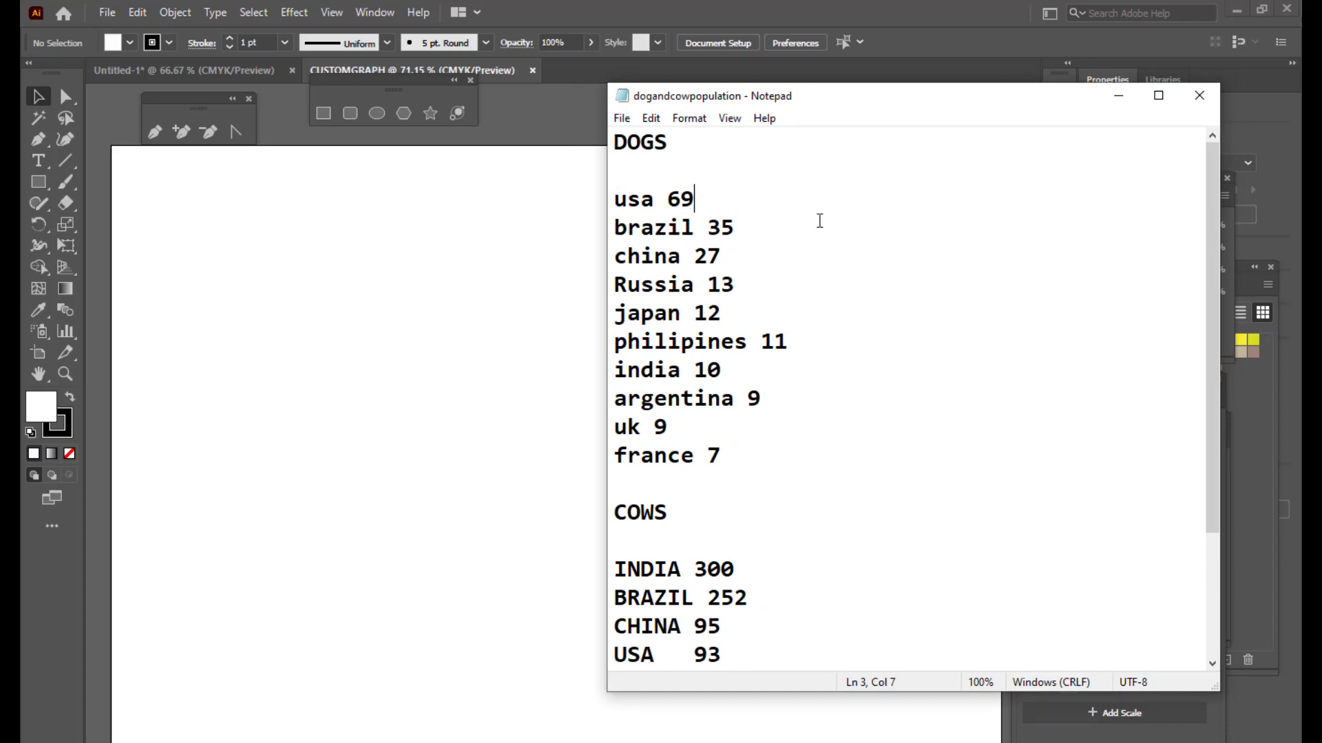
pyautogui.scroll(-2, 819, 220)
pyautogui.moveTo(613, 341); pyautogui.dragTo(784, 485)
pyautogui.scroll(2, 829, 274)
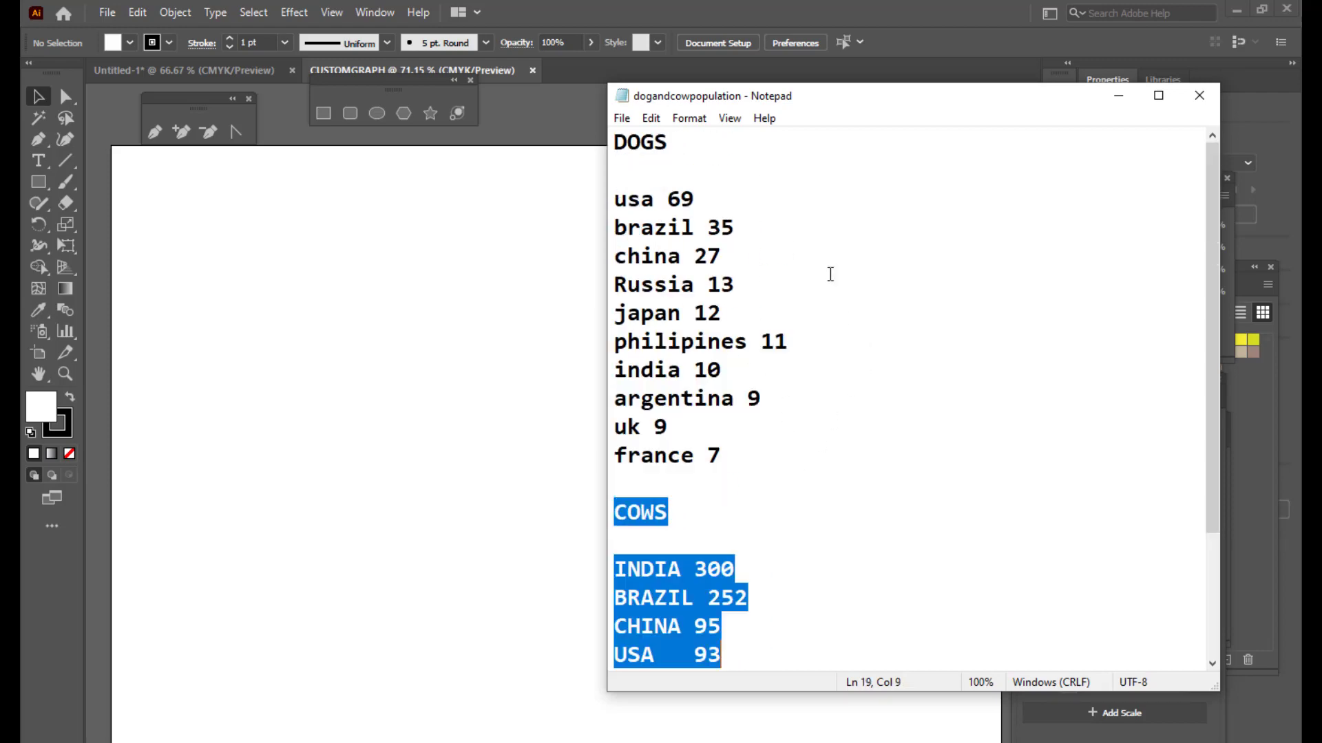
pyautogui.click(825, 232)
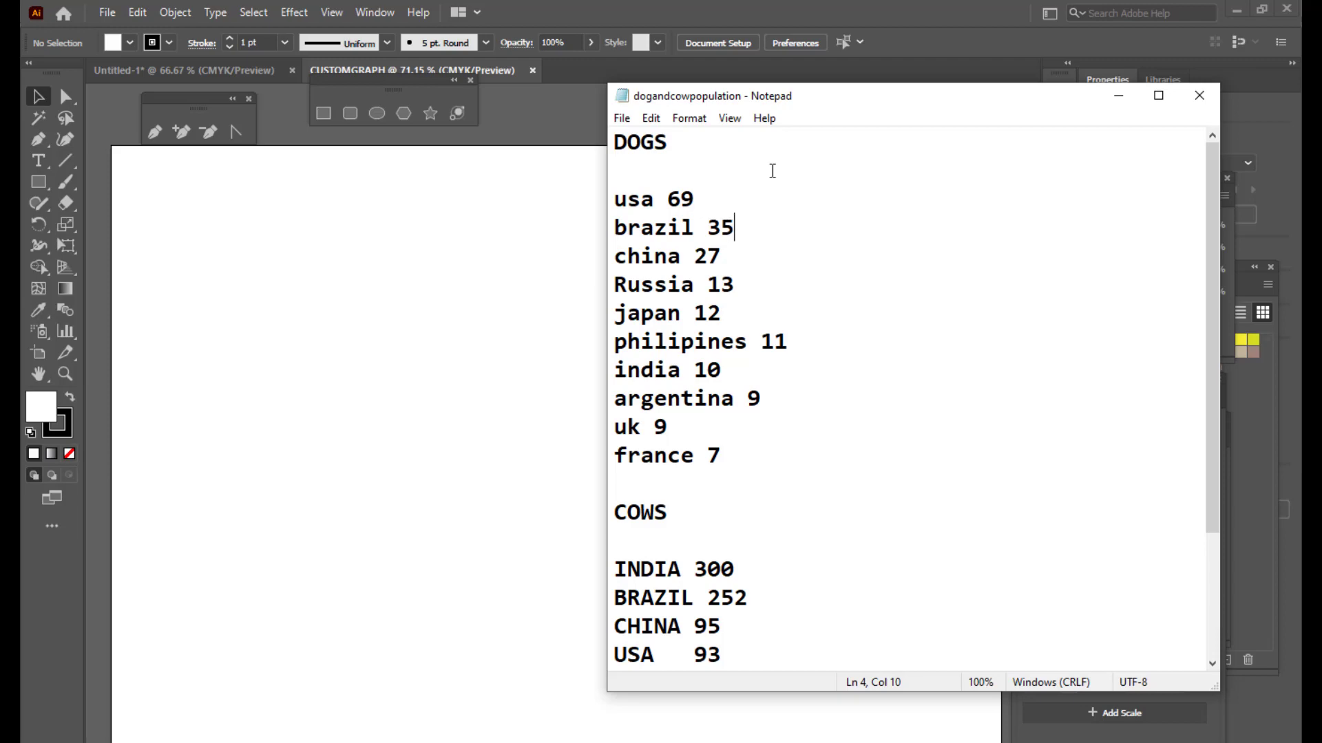
pyautogui.moveTo(820, 92); pyautogui.dragTo(894, 94)
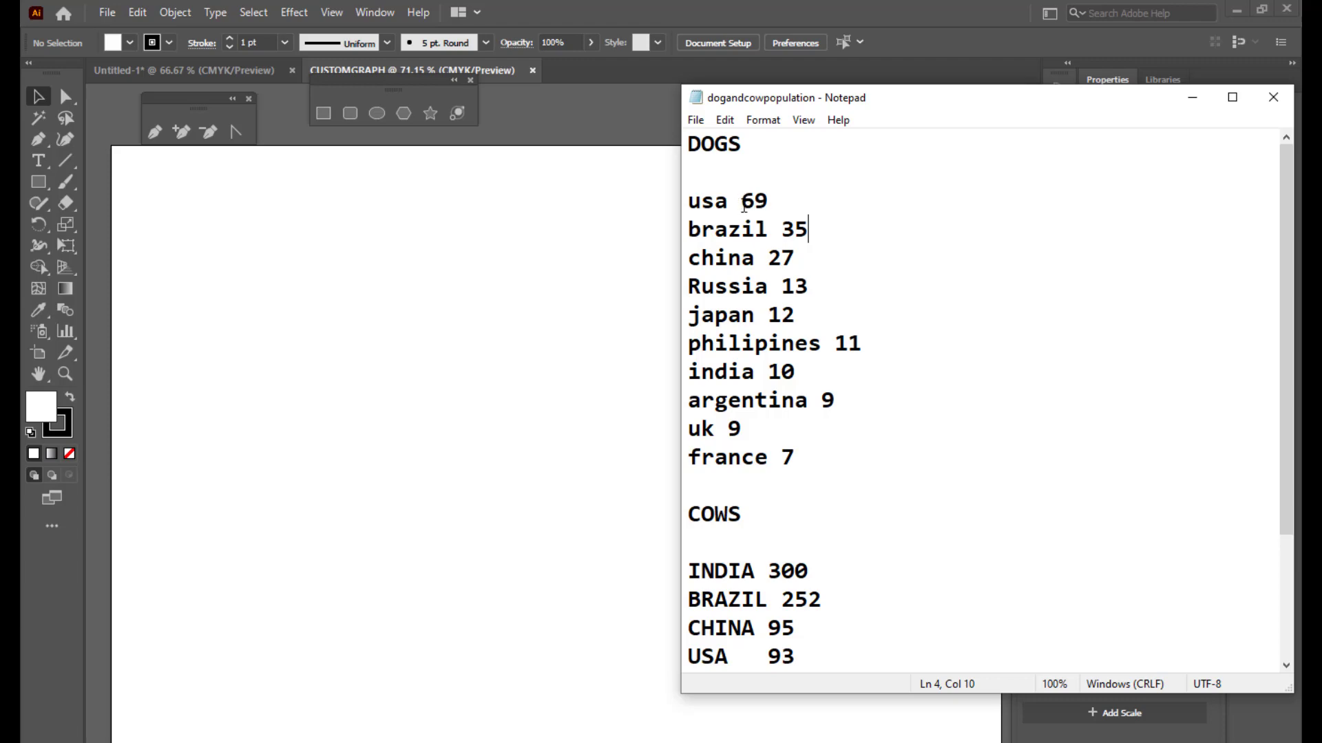
pyautogui.doubleClick(755, 201)
pyautogui.doubleClick(794, 229)
pyautogui.doubleClick(792, 257)
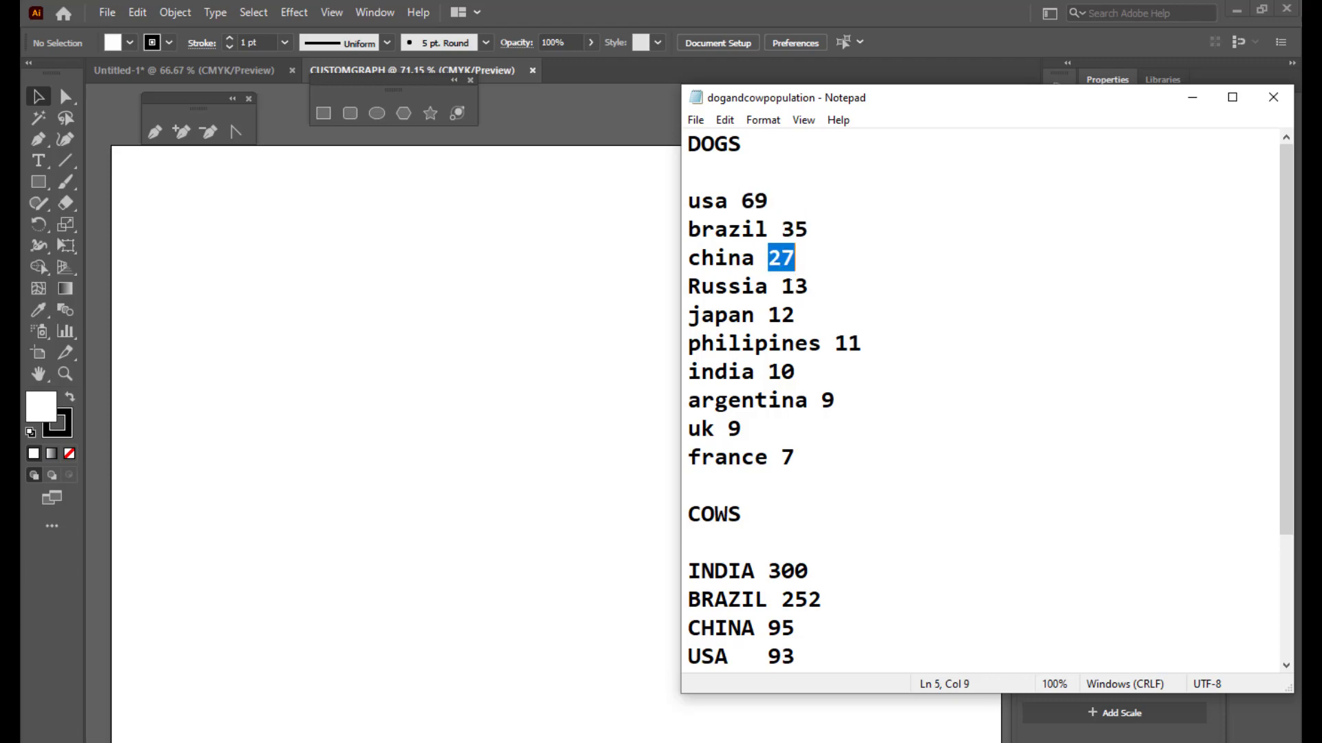
pyautogui.doubleClick(794, 286)
pyautogui.moveTo(782, 315); pyautogui.dragTo(798, 315)
pyautogui.click(890, 379)
pyautogui.scroll(-2, 890, 380)
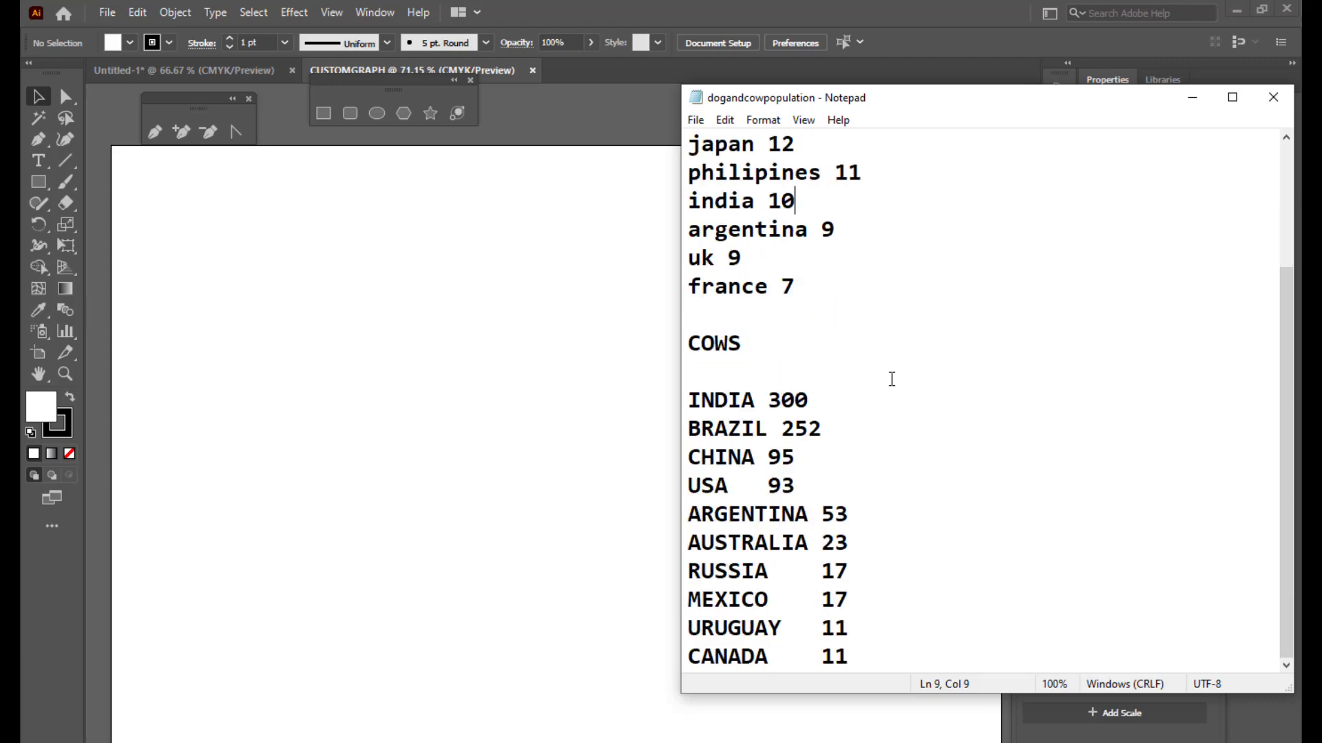
pyautogui.doubleClick(782, 401)
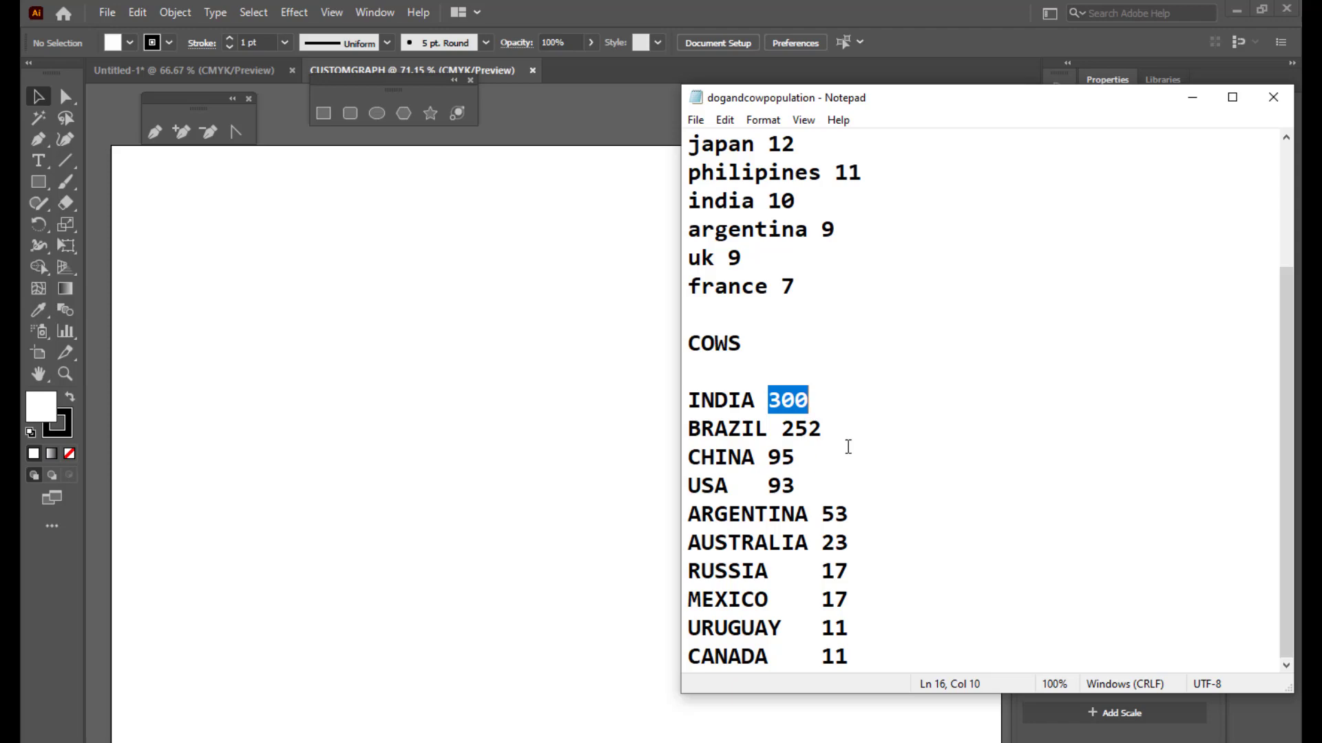
pyautogui.hotkey('alt', 'Tab')
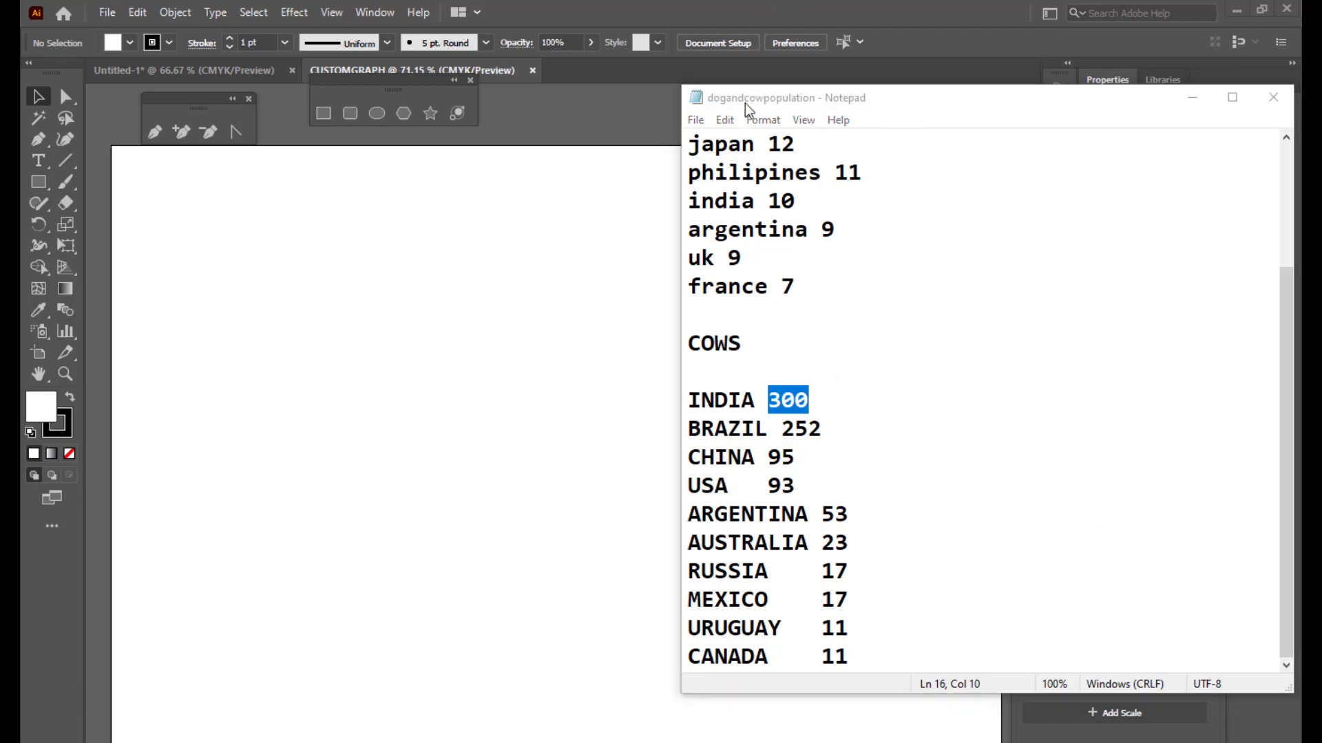
pyautogui.click(832, 240)
pyautogui.moveTo(795, 99); pyautogui.dragTo(684, 124)
pyautogui.scroll(2, 757, 248)
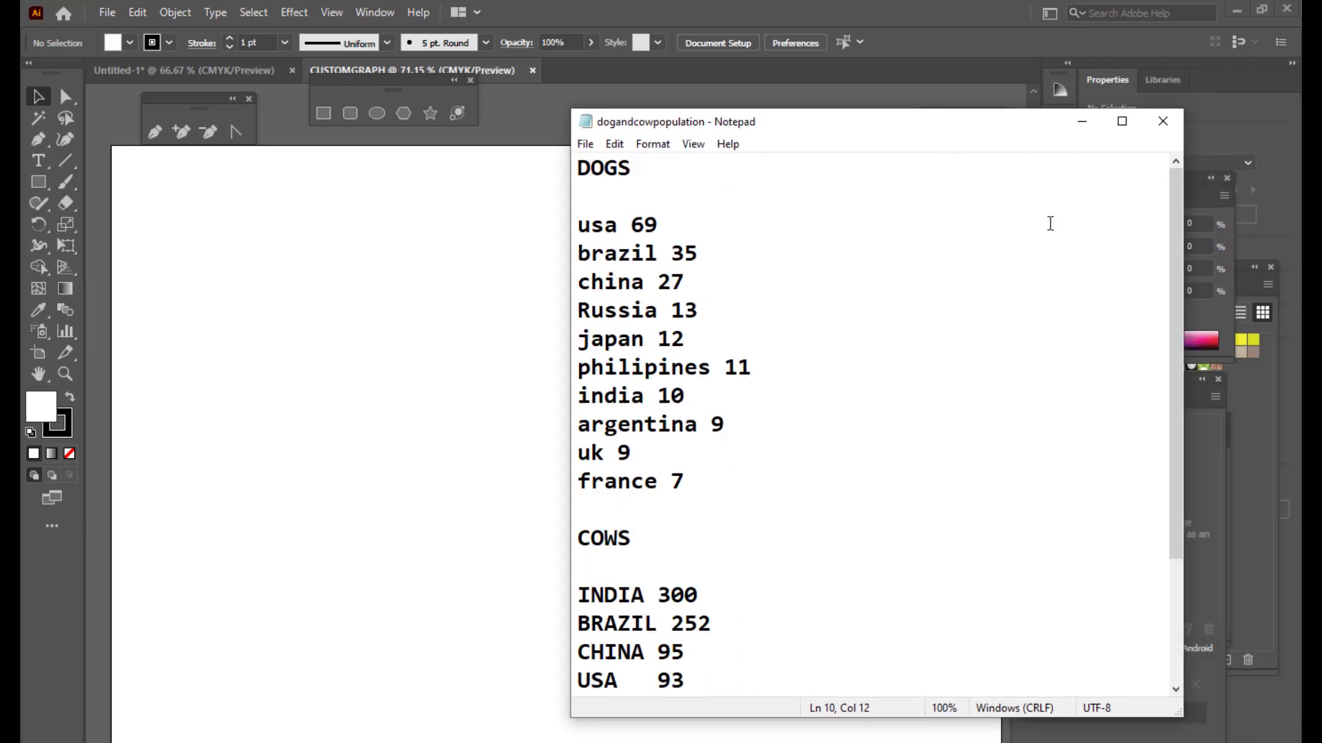
pyautogui.hotkey('alt', 'Tab')
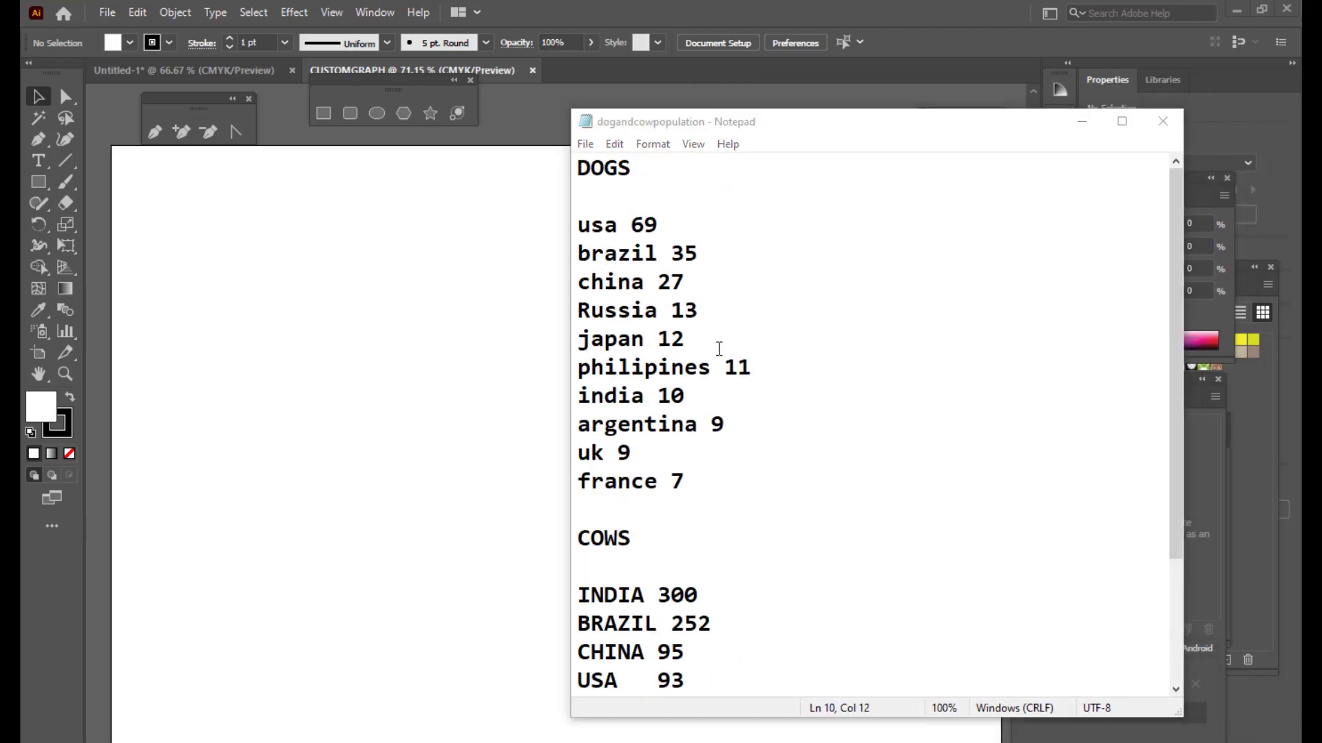
pyautogui.click(1082, 121)
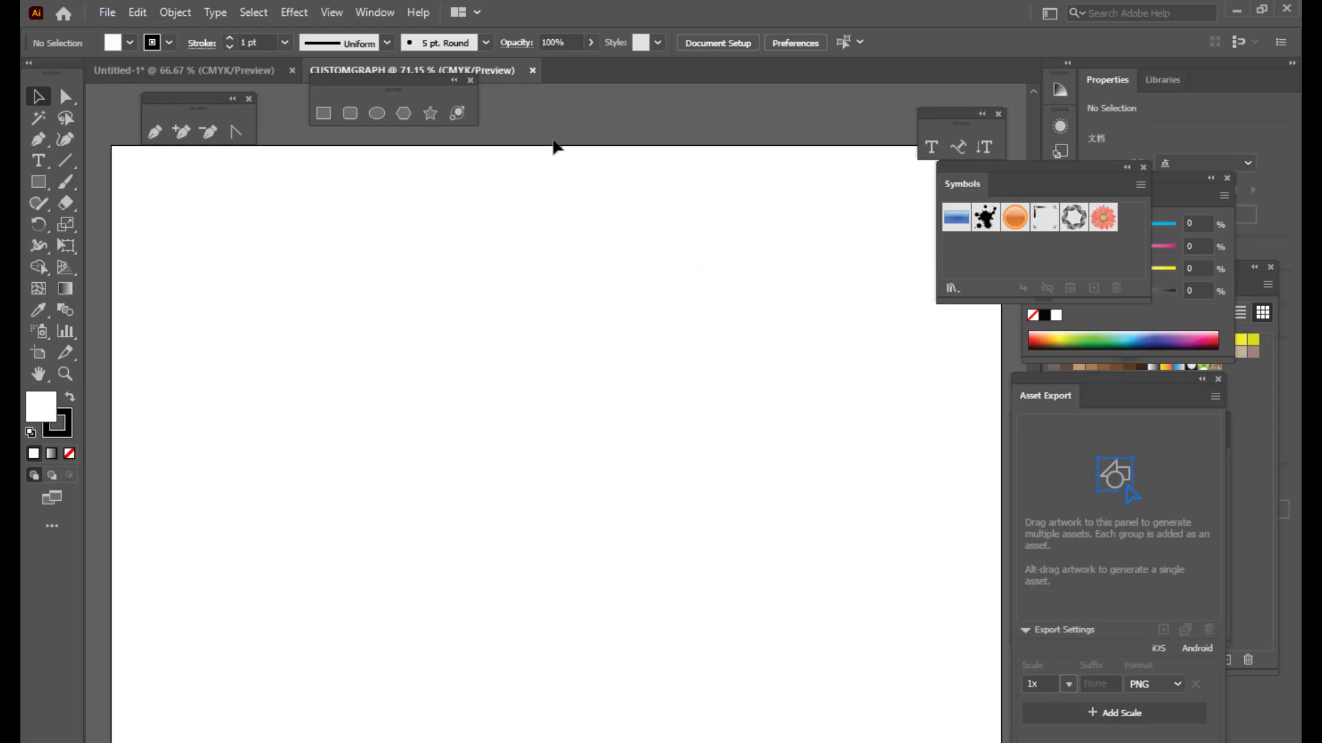
# Step: Place the dog image from the Desktop on the artboard as a linked file
pyautogui.click(105, 13)
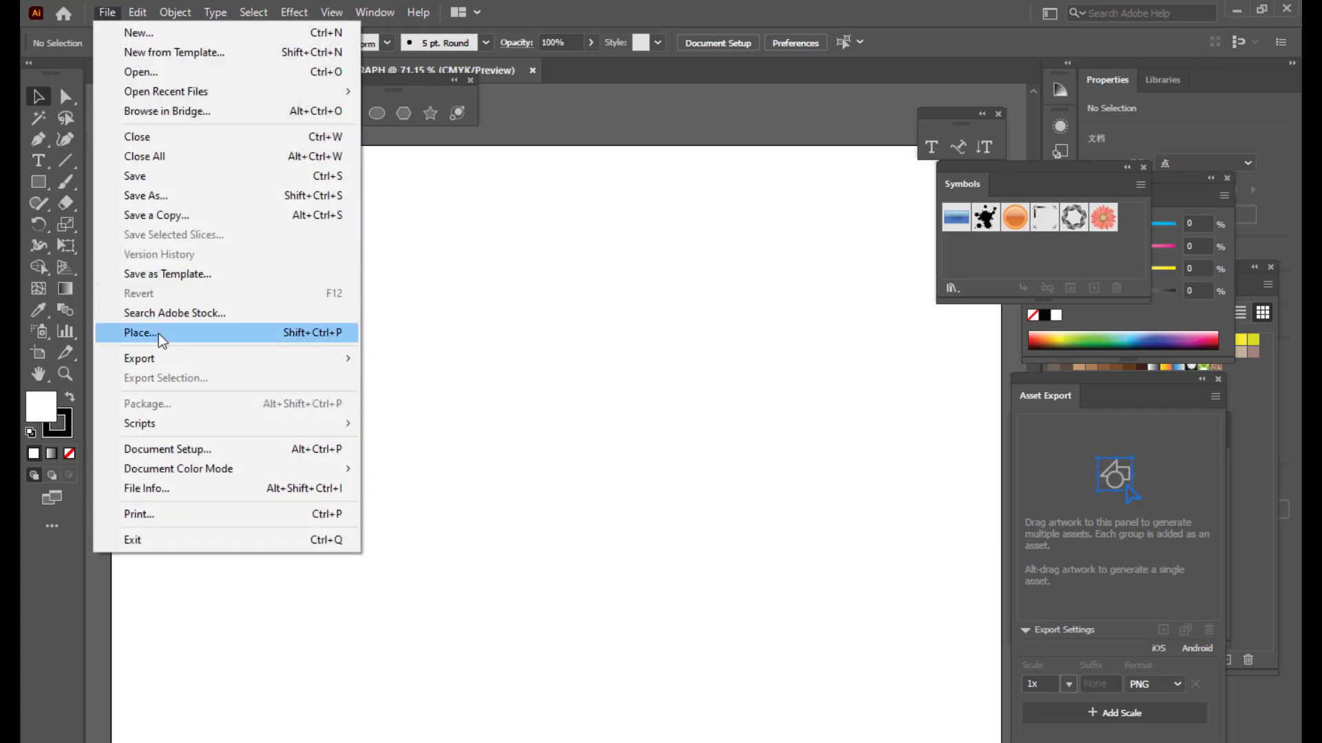
pyautogui.click(196, 336)
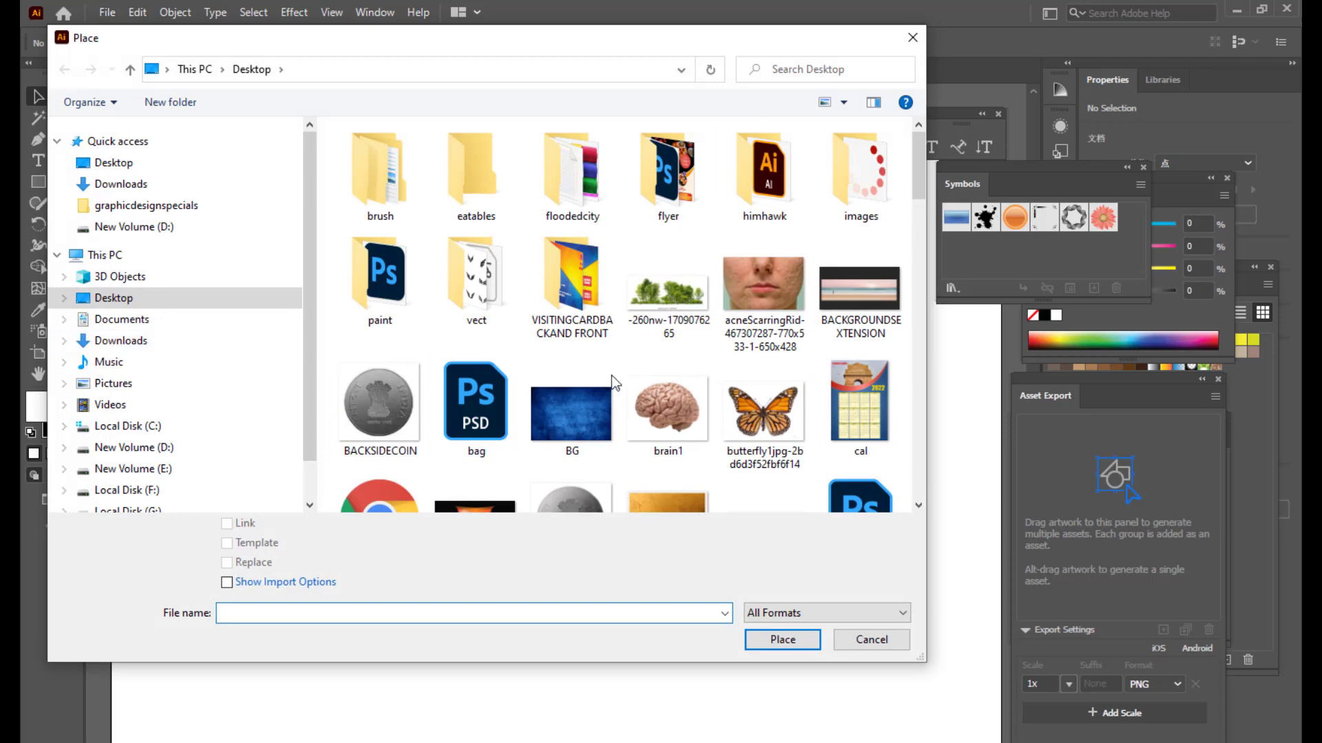
pyautogui.scroll(-3, 623, 323)
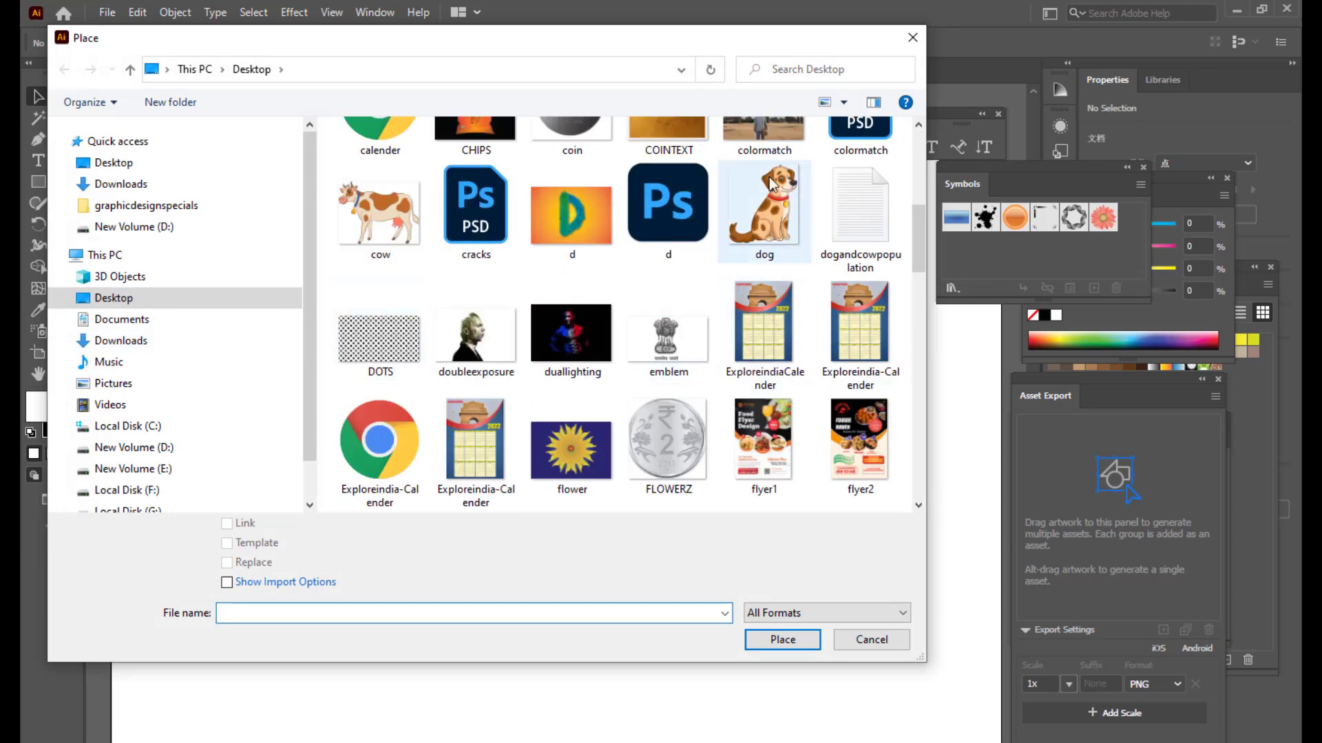
pyautogui.moveTo(677, 37); pyautogui.dragTo(748, 81)
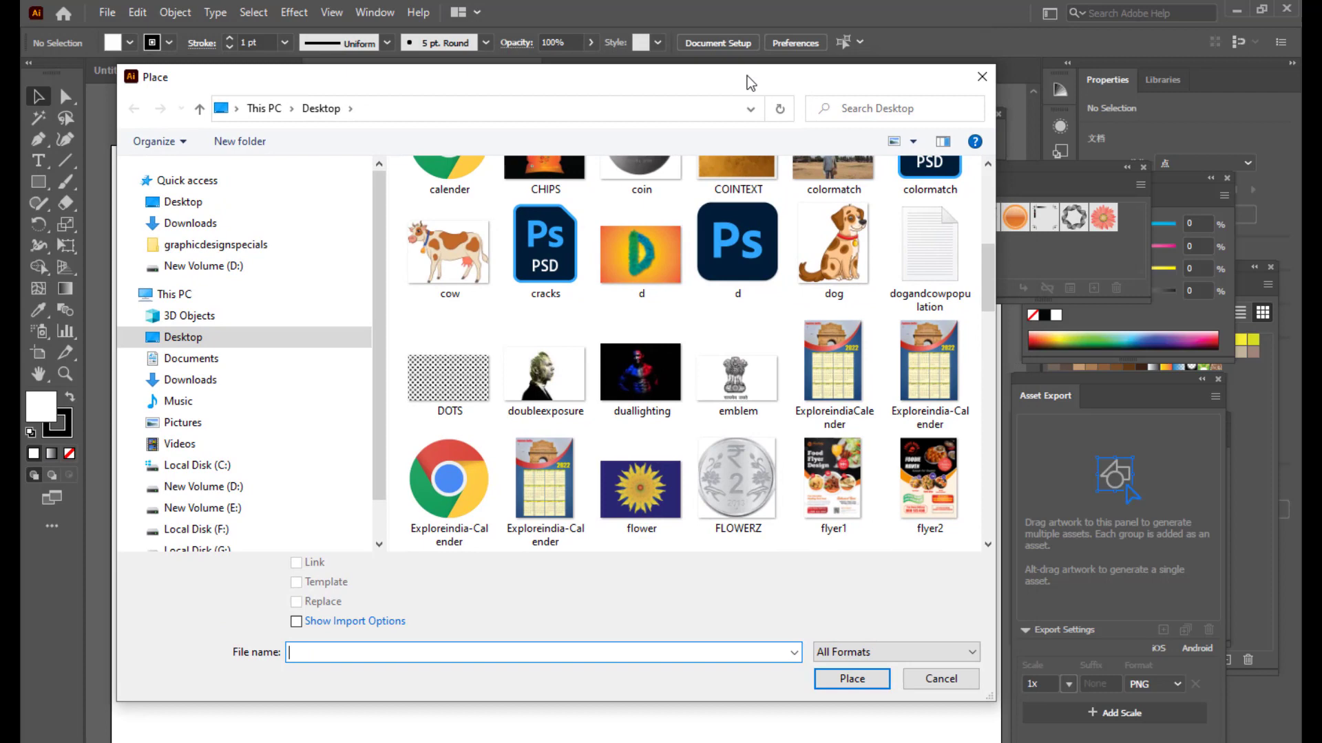
pyautogui.click(841, 258)
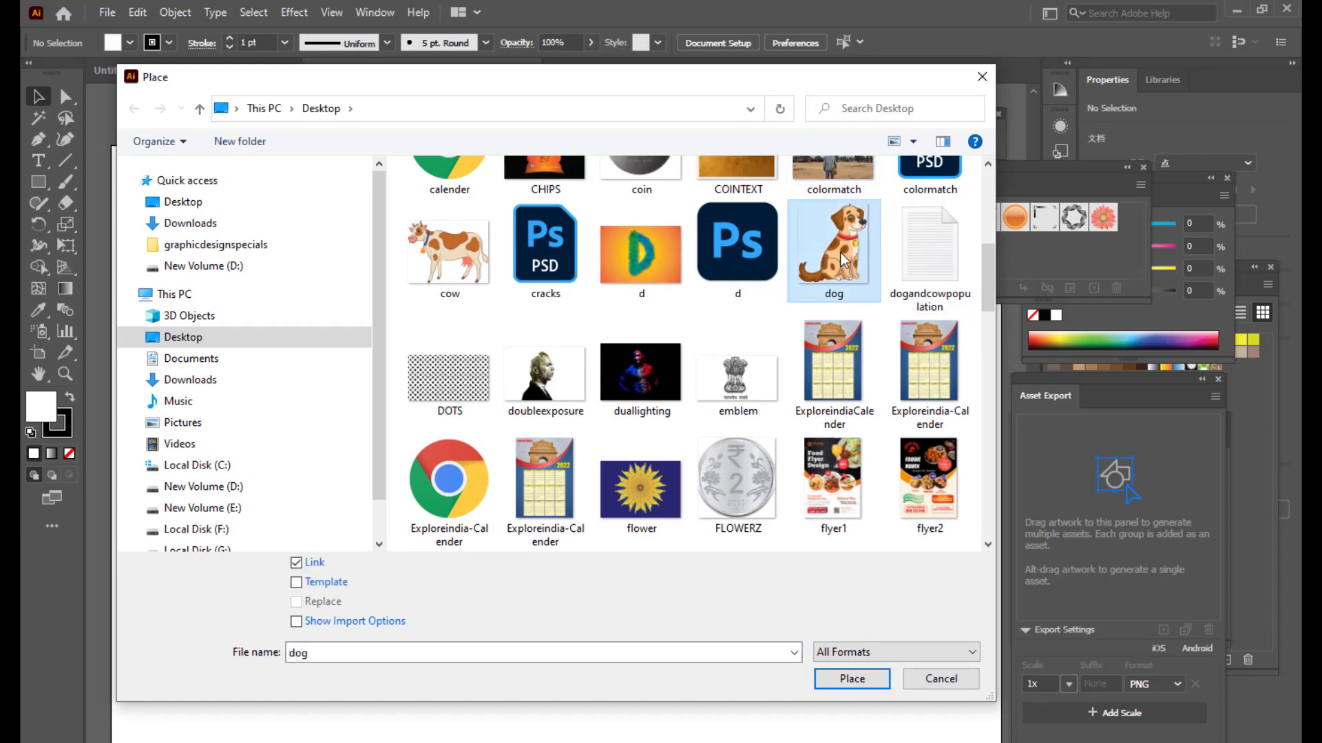
pyautogui.click(850, 679)
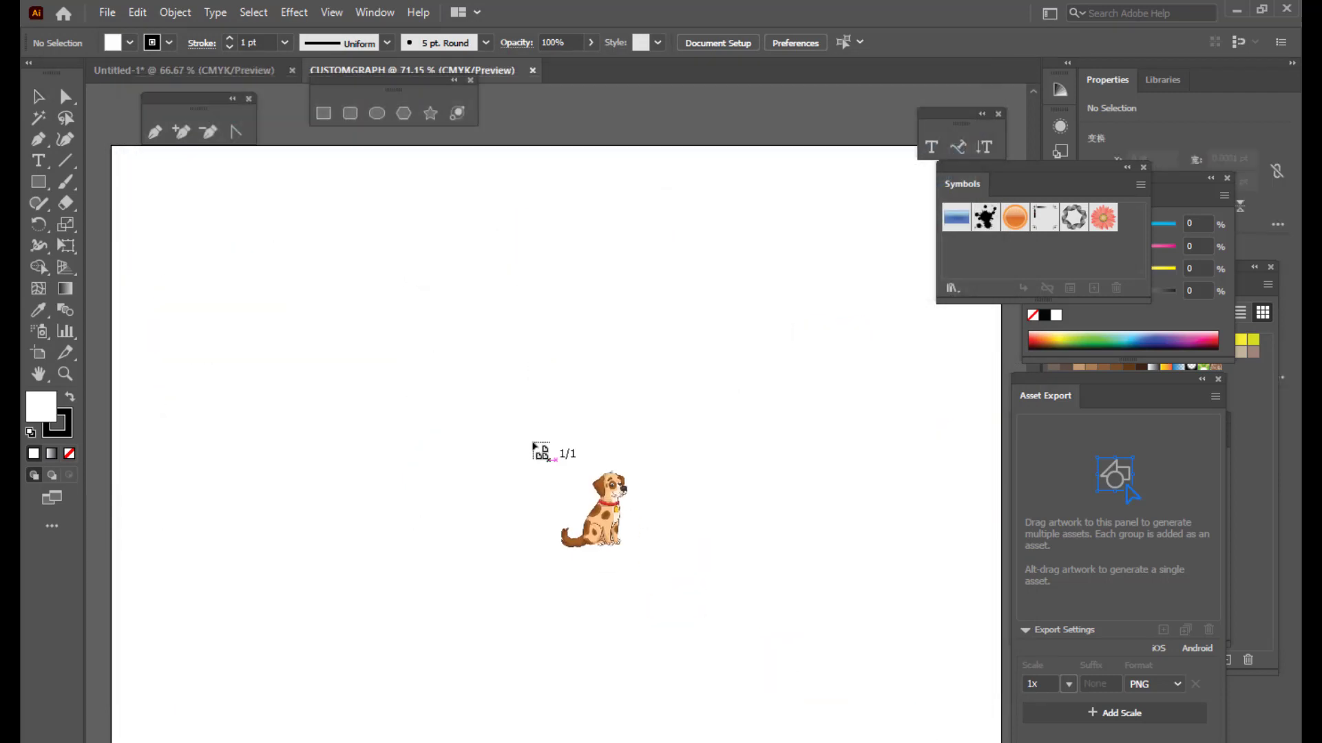
pyautogui.click(499, 369)
# Step: Scale the placed dog image down to about 176 pt wide and position it in the upper middle of the artboard
pyautogui.moveTo(867, 507); pyautogui.dragTo(556, 297)
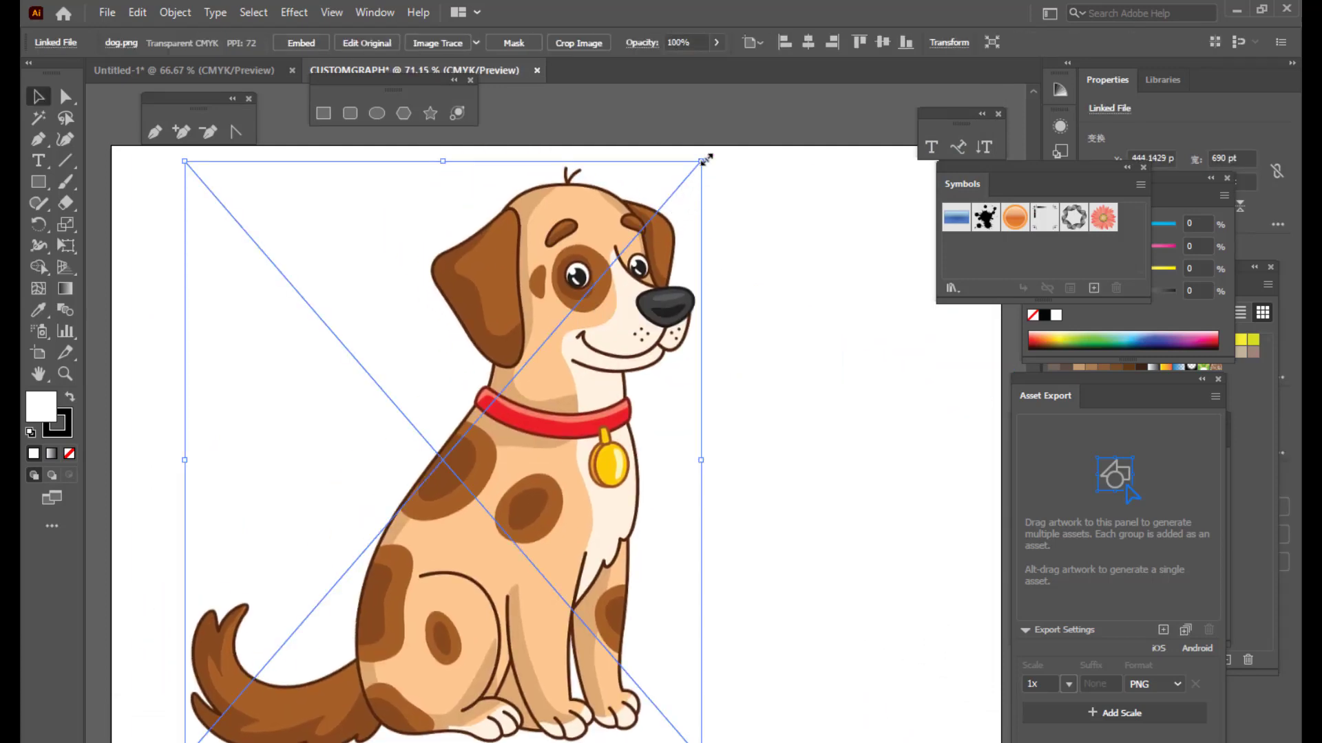
pyautogui.moveTo(705, 159); pyautogui.dragTo(494, 398)
pyautogui.moveTo(469, 445); pyautogui.dragTo(519, 322)
pyautogui.moveTo(544, 398); pyautogui.dragTo(577, 422)
pyautogui.moveTo(581, 257); pyautogui.dragTo(559, 271)
pyautogui.moveTo(528, 331); pyautogui.dragTo(549, 338)
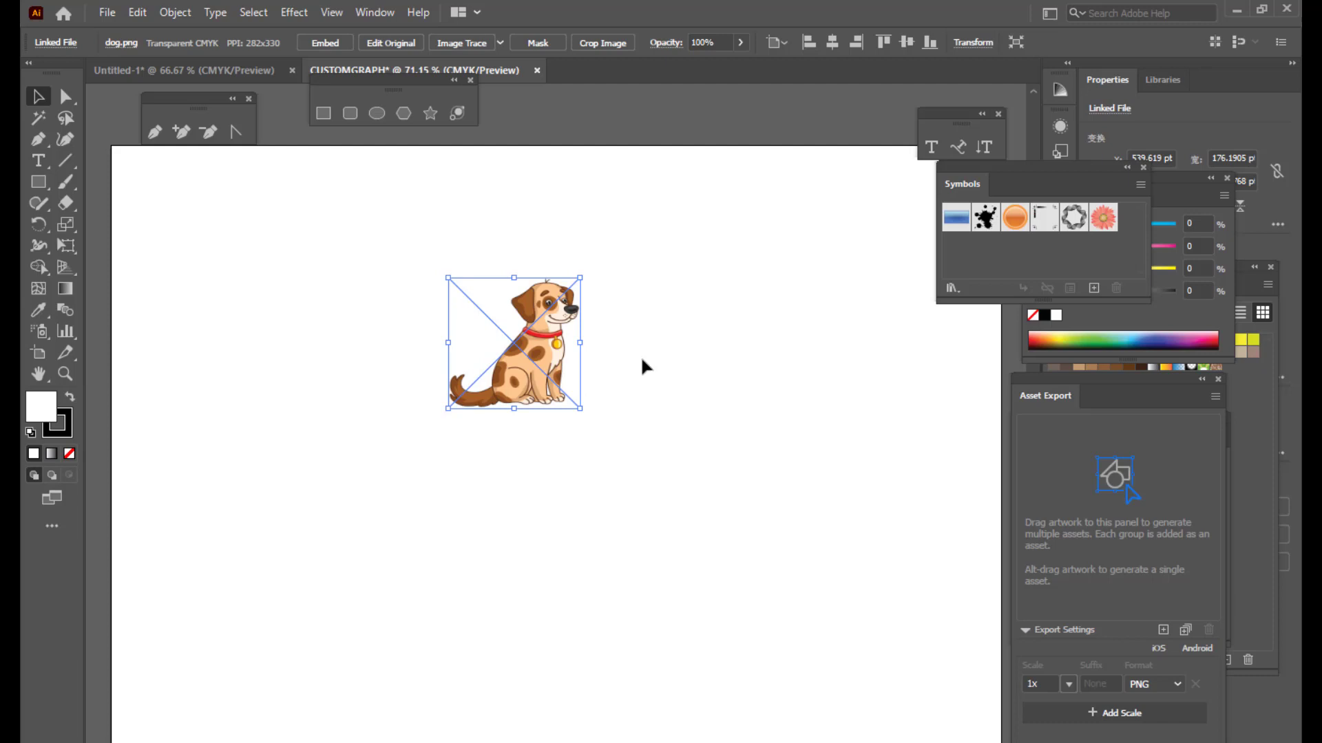
pyautogui.moveTo(544, 341)
pyautogui.mouseDown()
pyautogui.moveTo(573, 358)
pyautogui.moveTo(560, 359)
pyautogui.mouseUp()
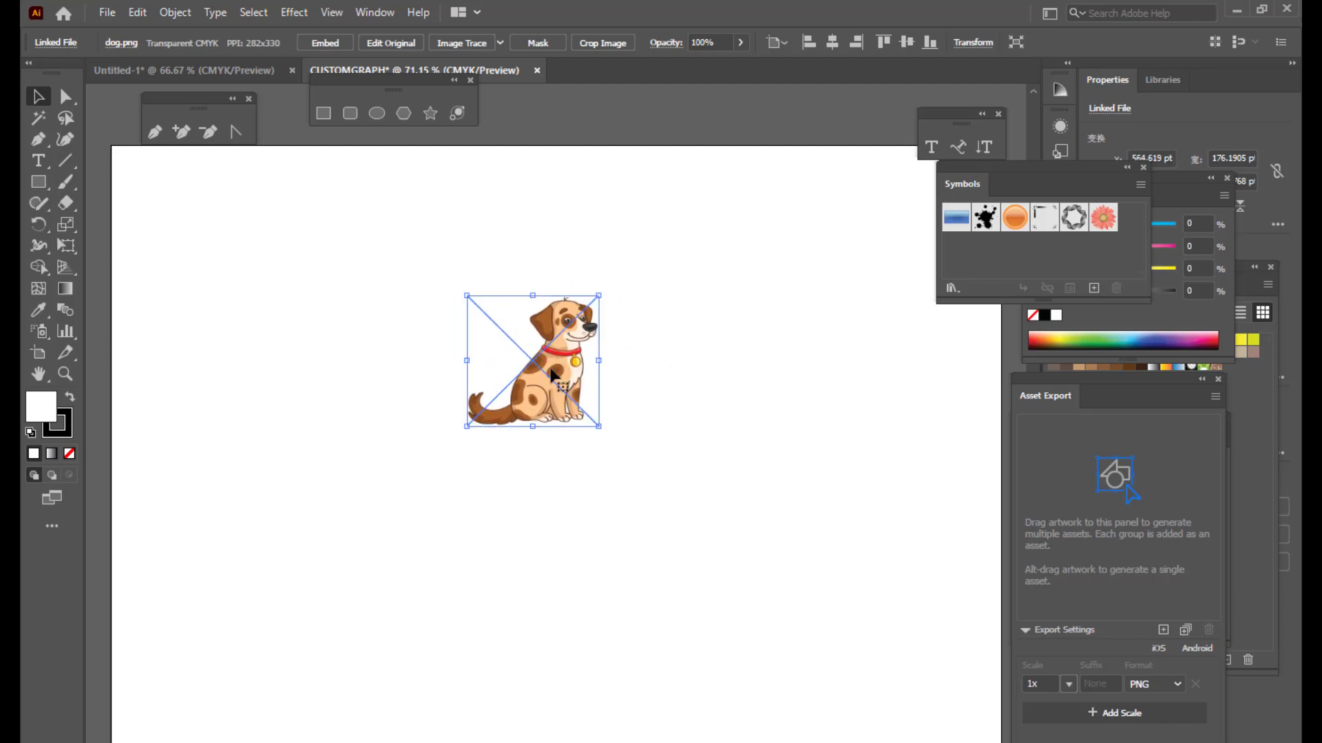
# Step: Create a new graph design from the selected dog image
pyautogui.click(175, 13)
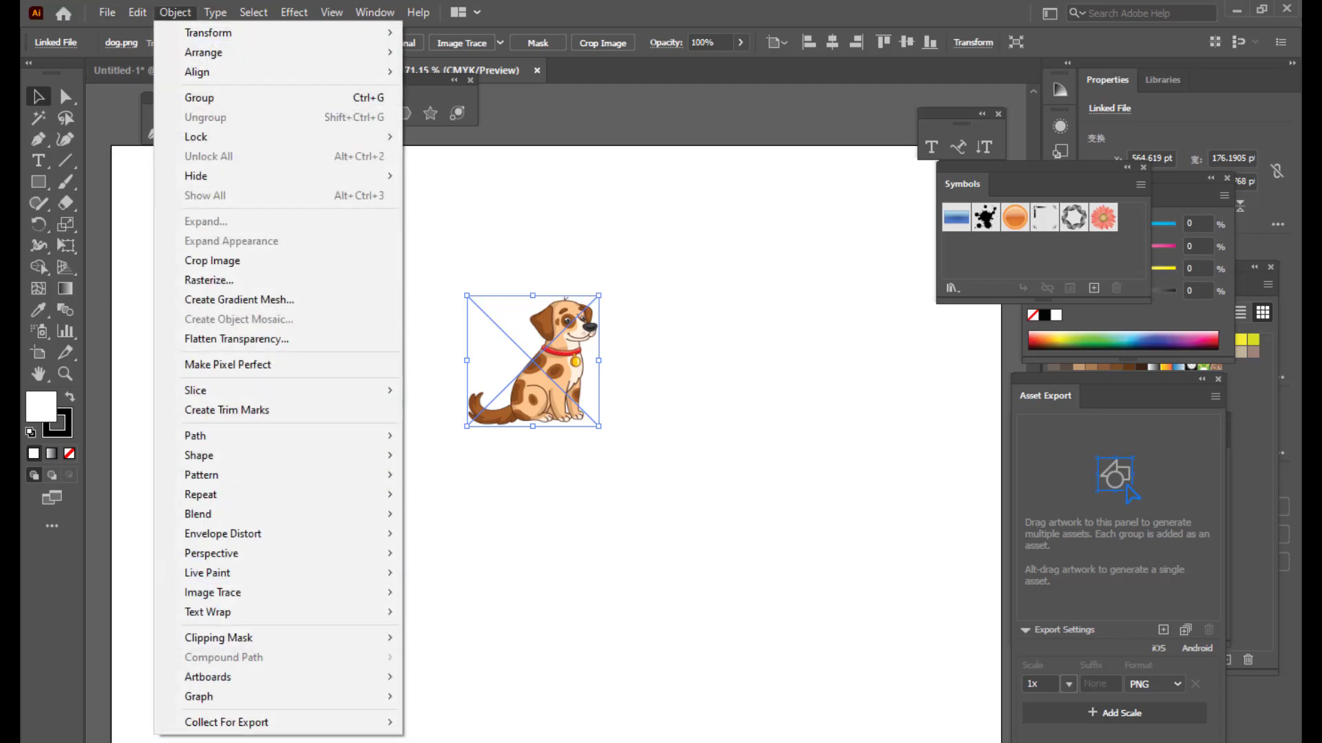
pyautogui.moveTo(256, 697)
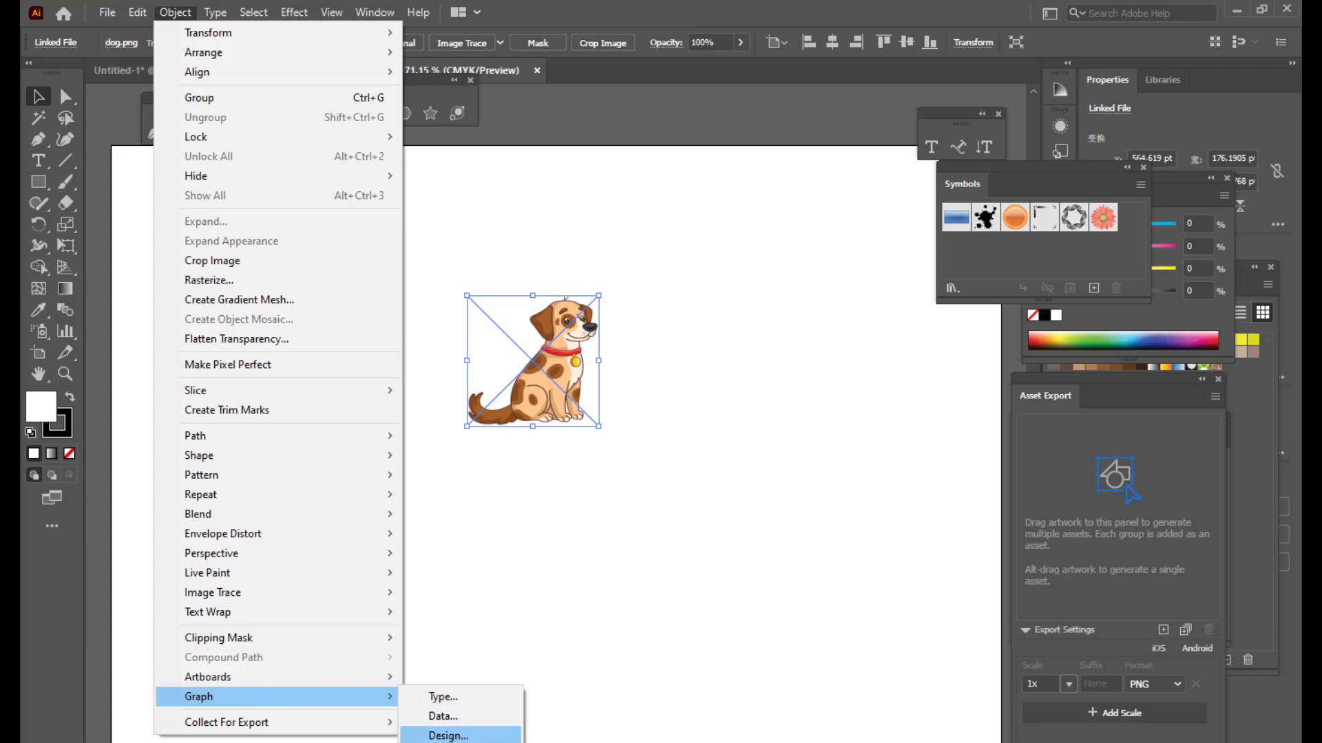
pyautogui.click(481, 735)
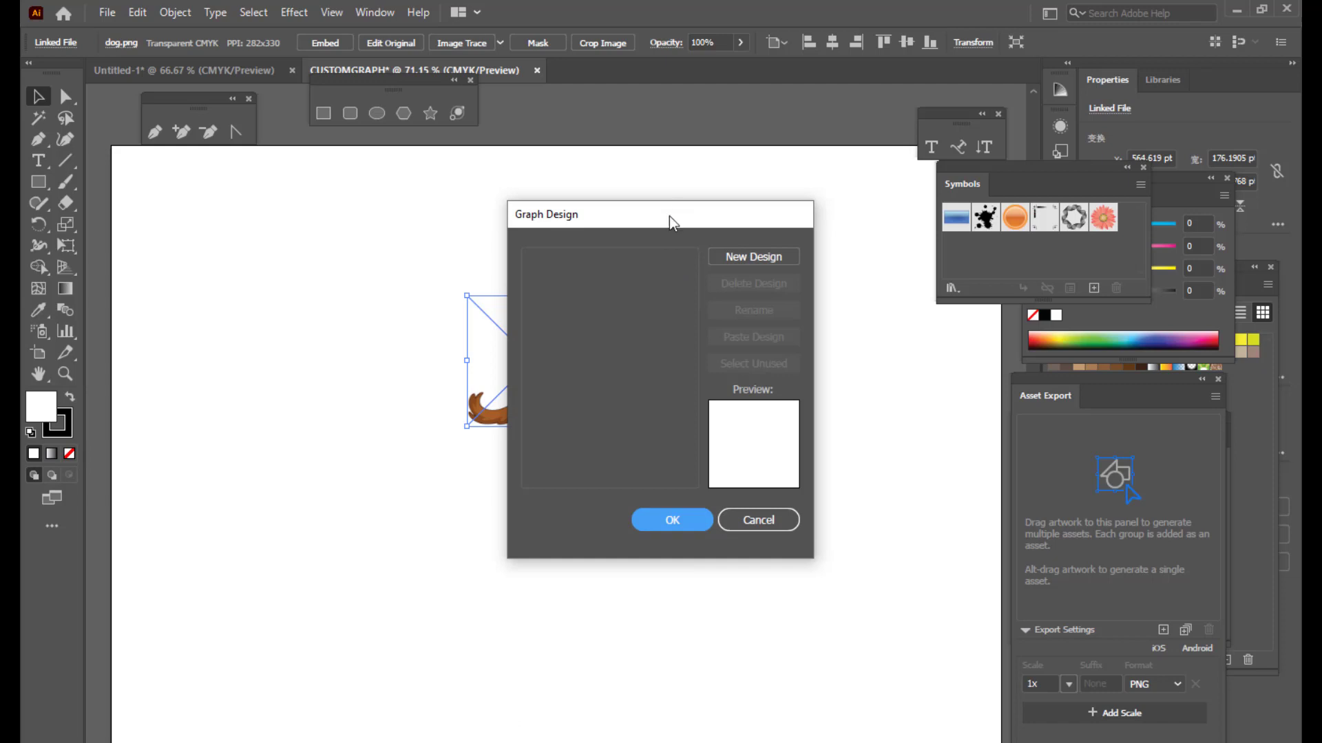
pyautogui.moveTo(670, 216); pyautogui.dragTo(829, 183)
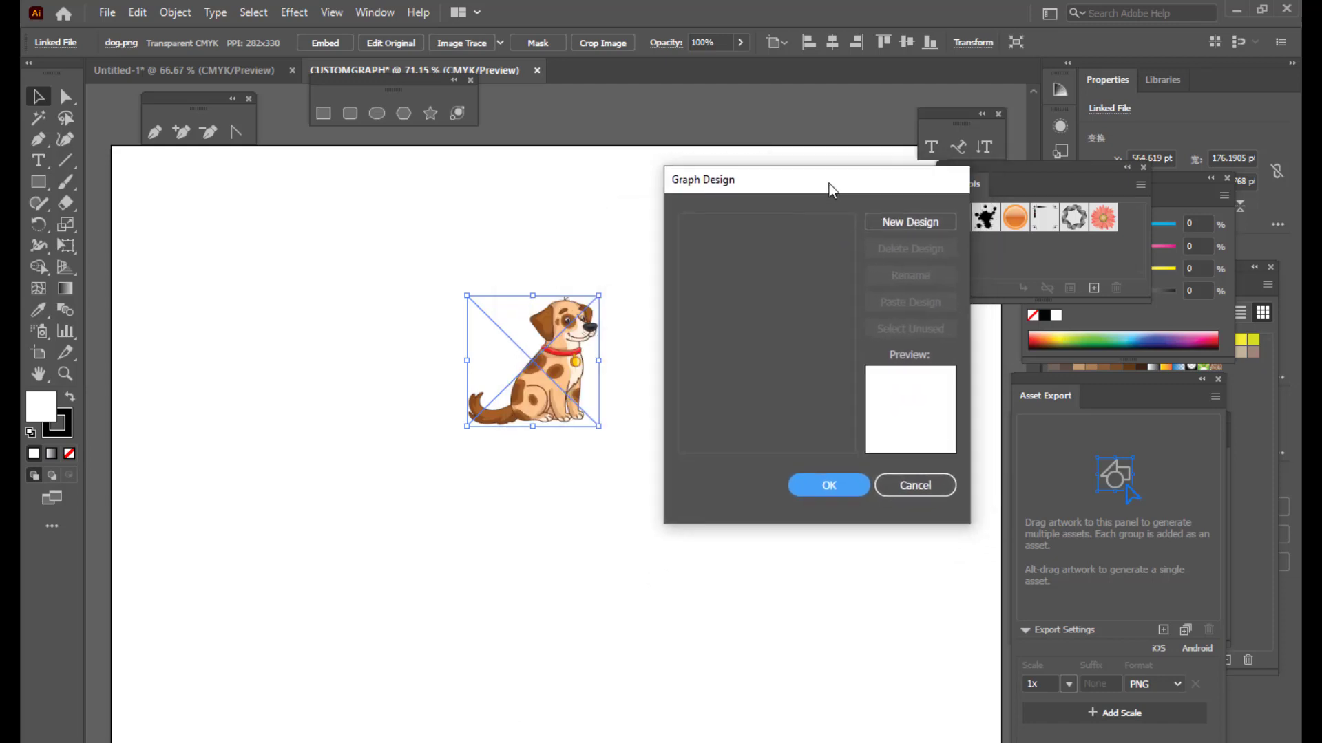
pyautogui.click(899, 225)
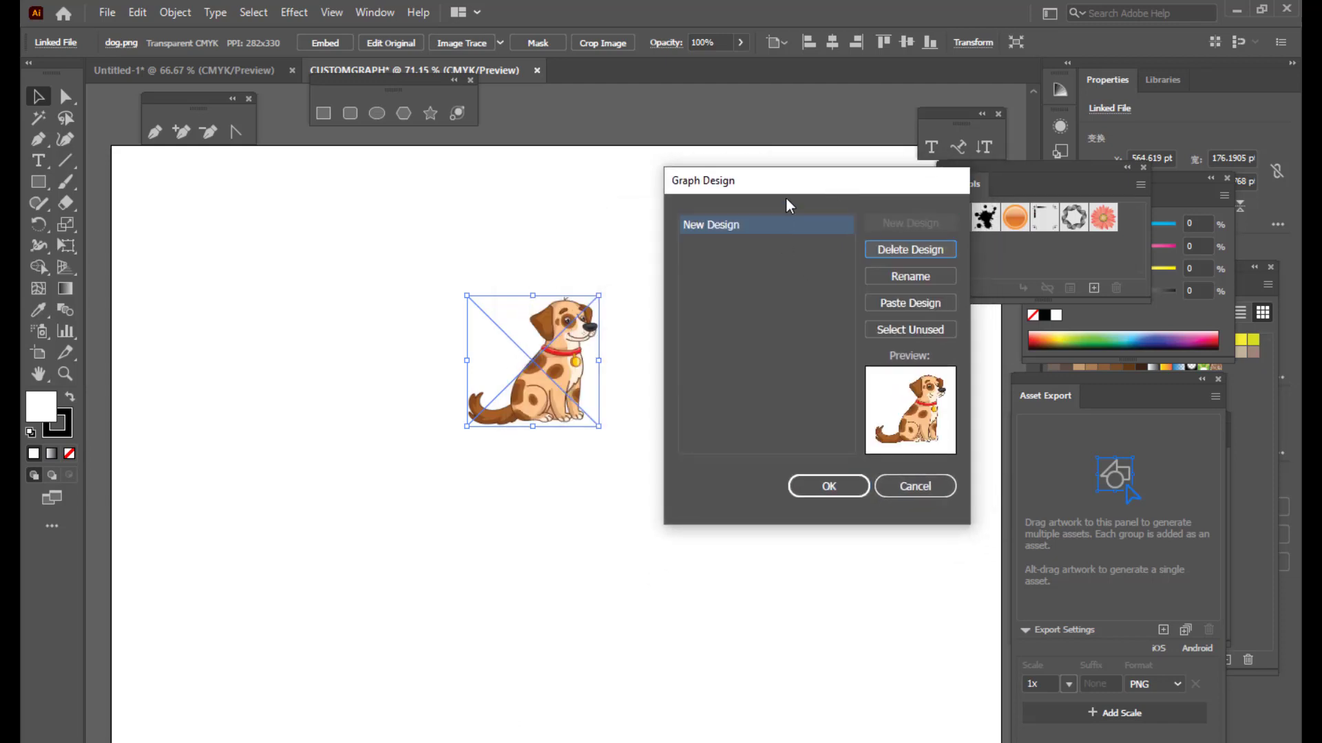
pyautogui.moveTo(786, 180)
pyautogui.mouseDown()
pyautogui.moveTo(812, 185)
pyautogui.moveTo(794, 188)
pyautogui.mouseUp()
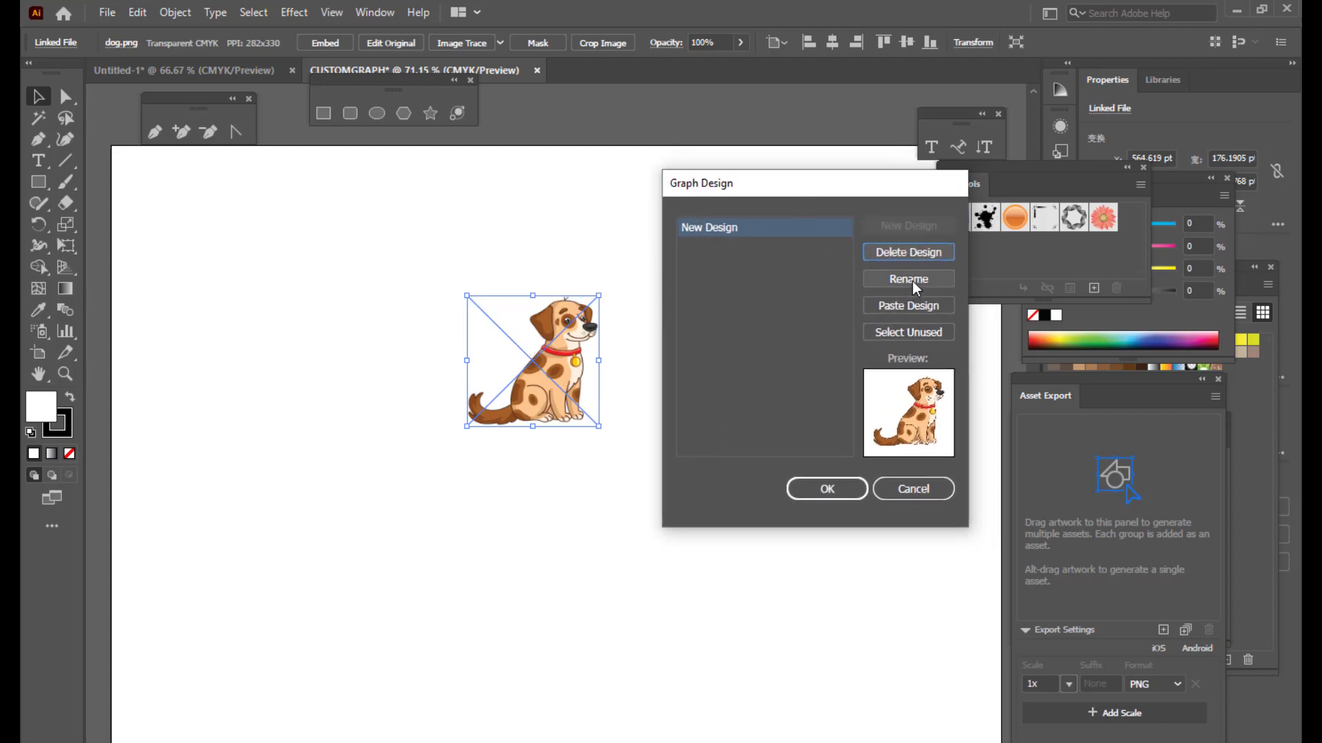
# Step: Rename the new graph design to DOG and accept the graph design settings
pyautogui.click(912, 282)
pyautogui.write('DOG')
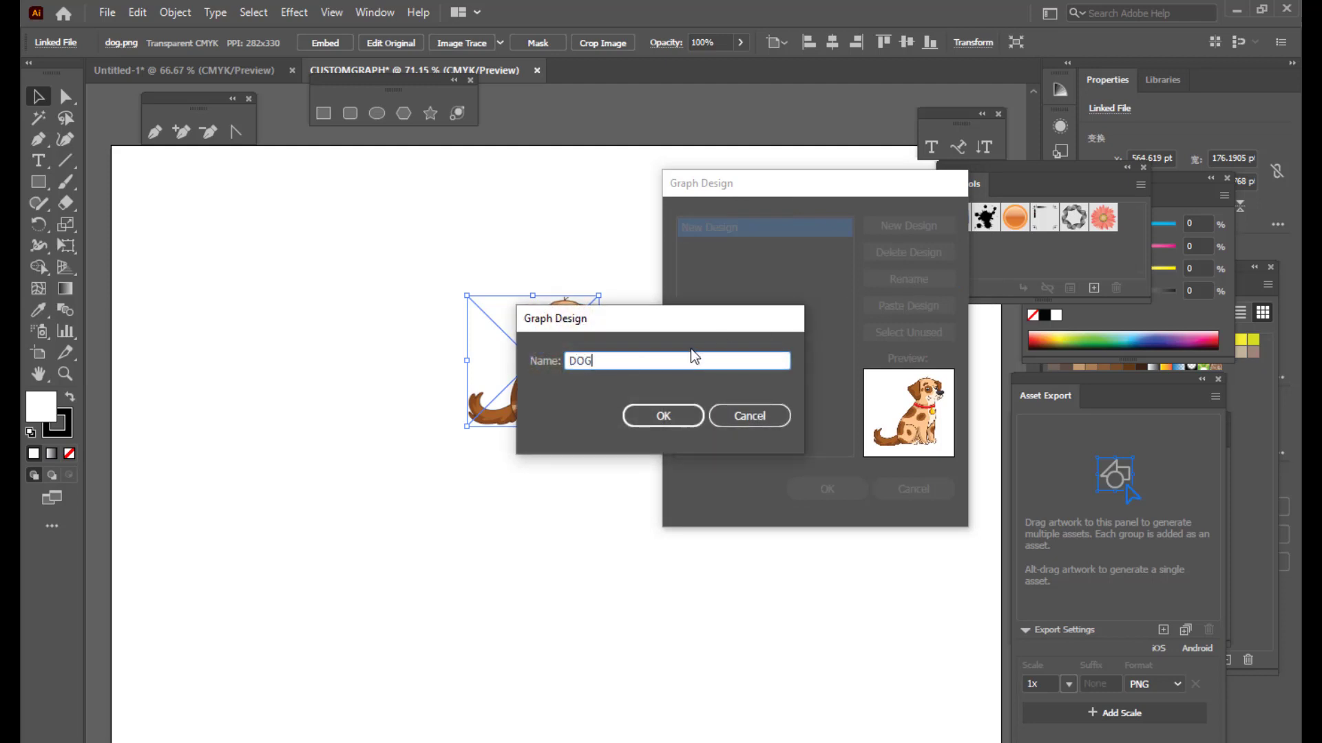
pyautogui.click(664, 418)
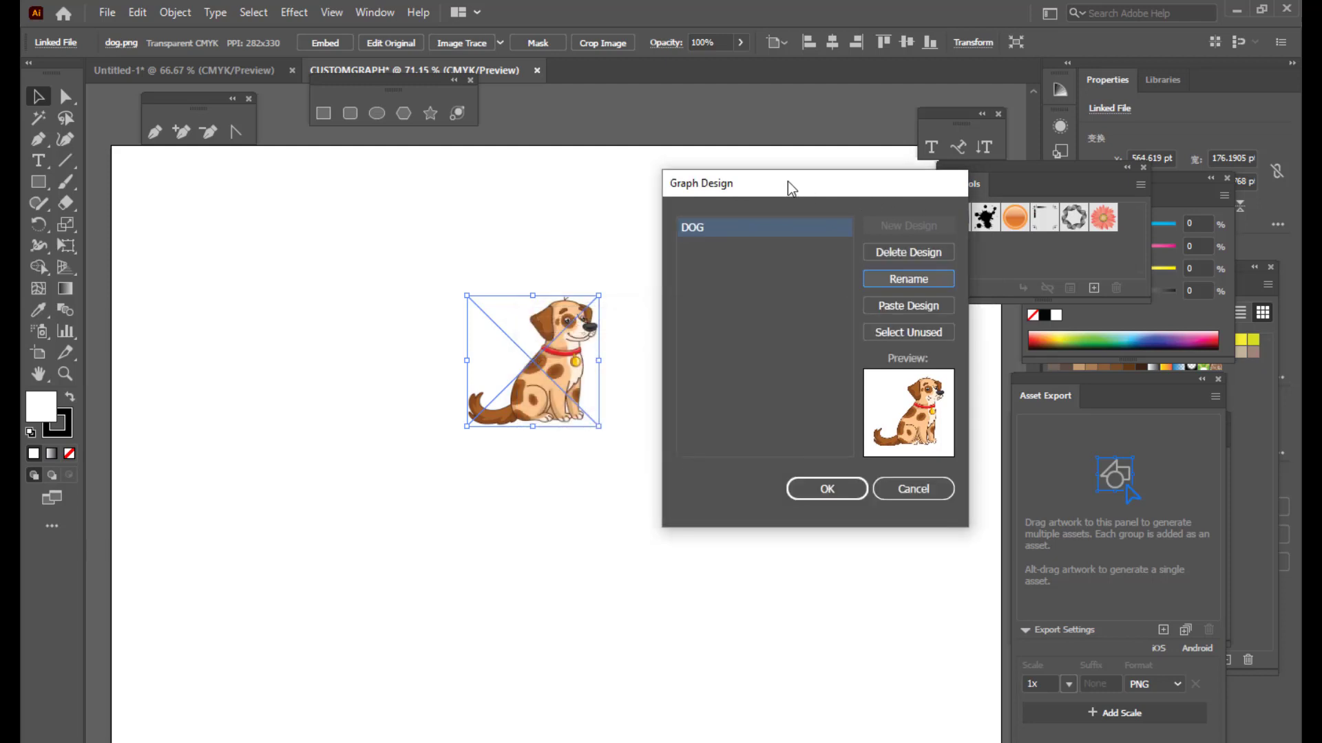
pyautogui.moveTo(787, 181); pyautogui.dragTo(684, 182)
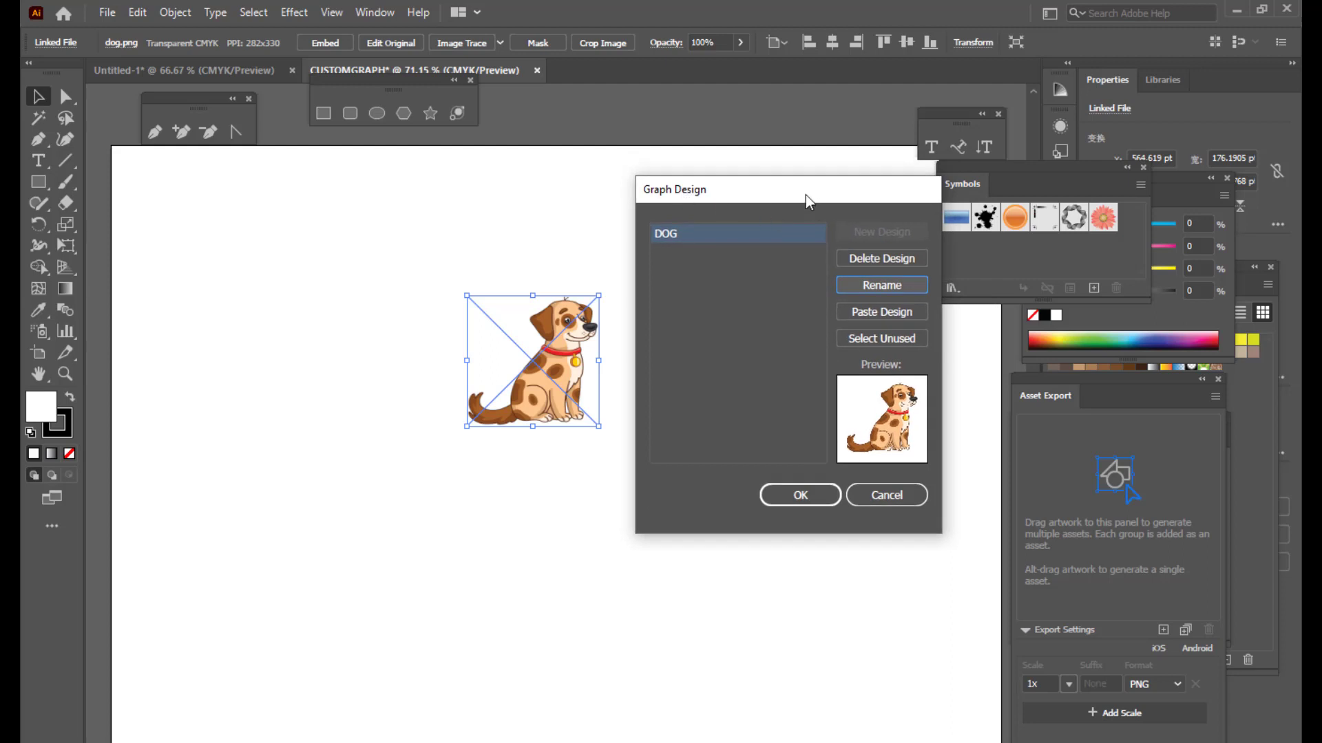
pyautogui.click(834, 494)
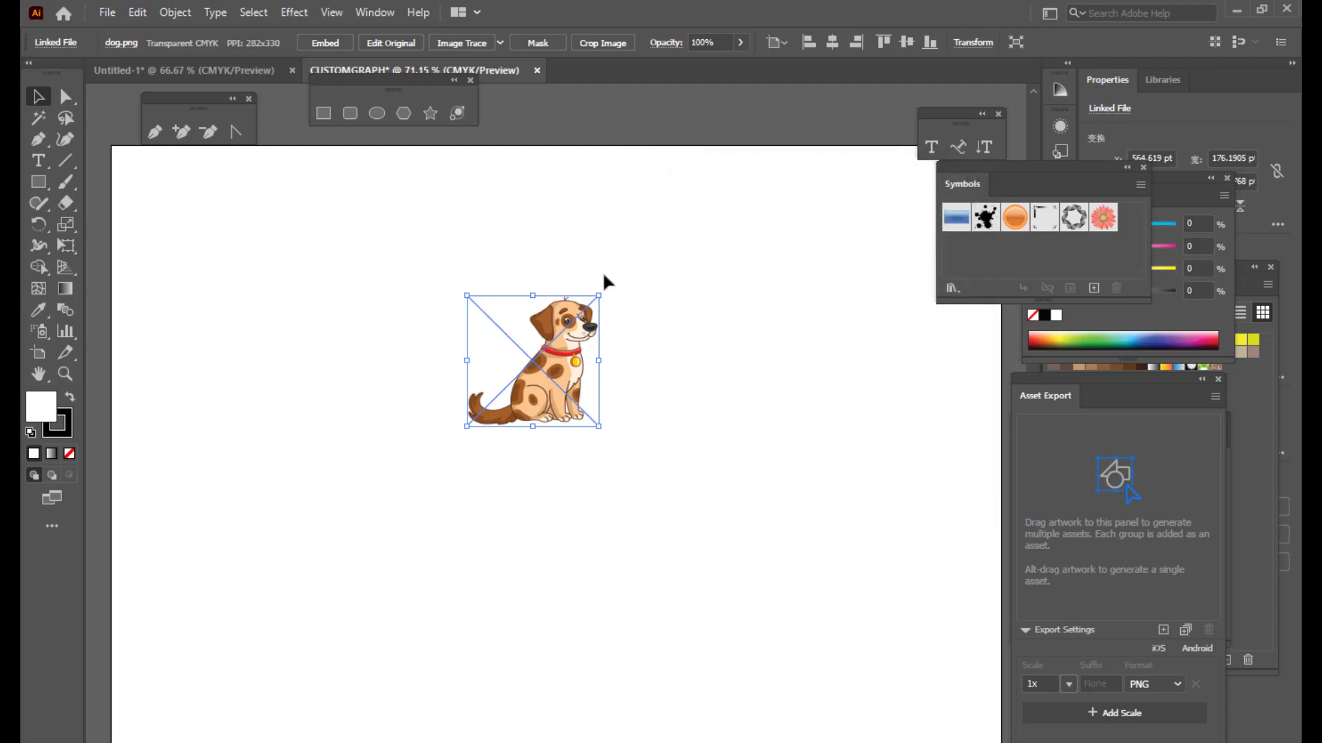
# Step: Delete the placed dog image from the artboard
pyautogui.click(638, 263)
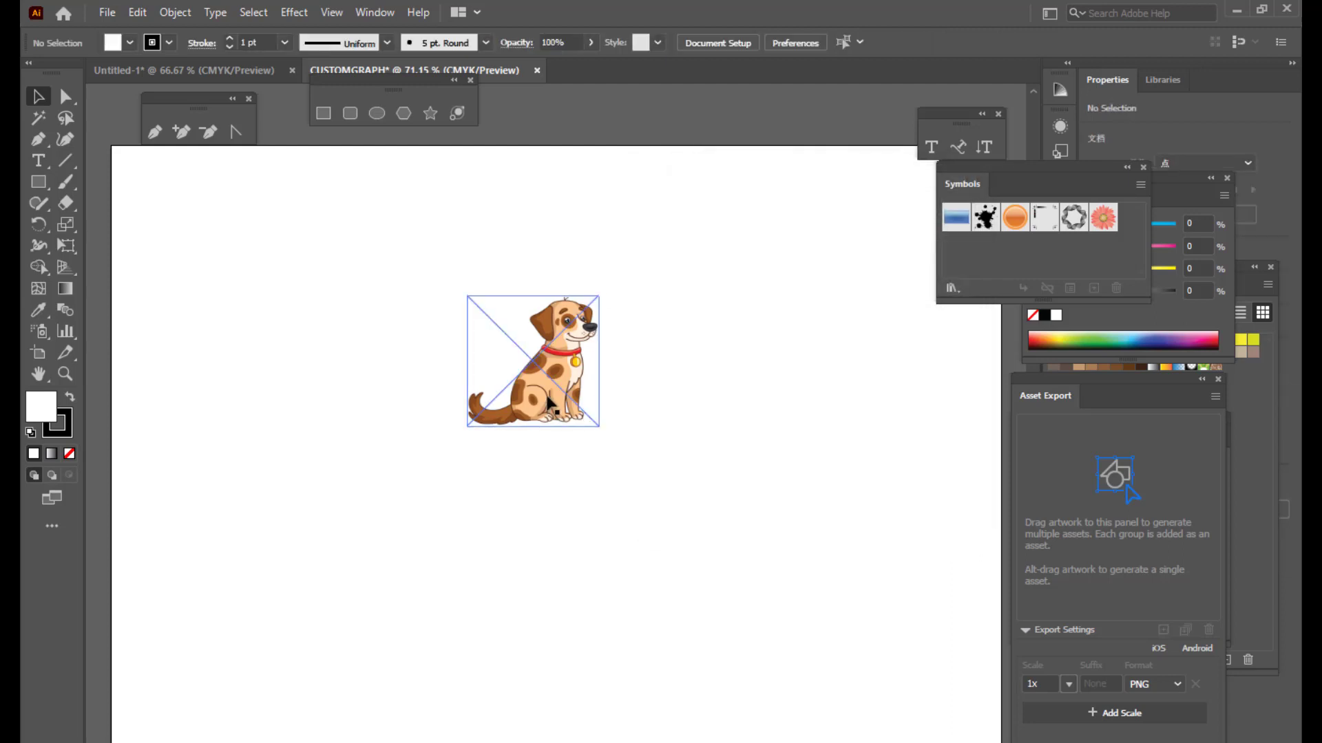
pyautogui.moveTo(557, 352); pyautogui.dragTo(667, 301)
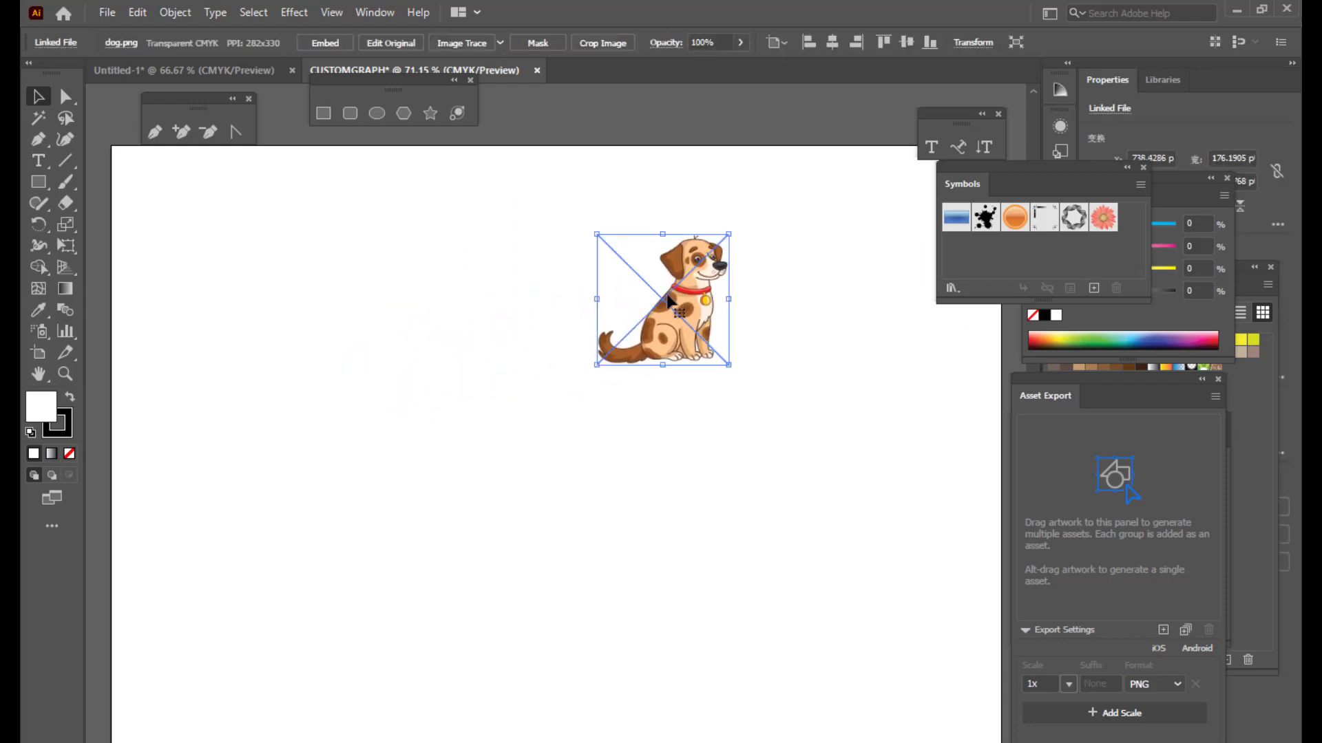
pyautogui.press('Delete')
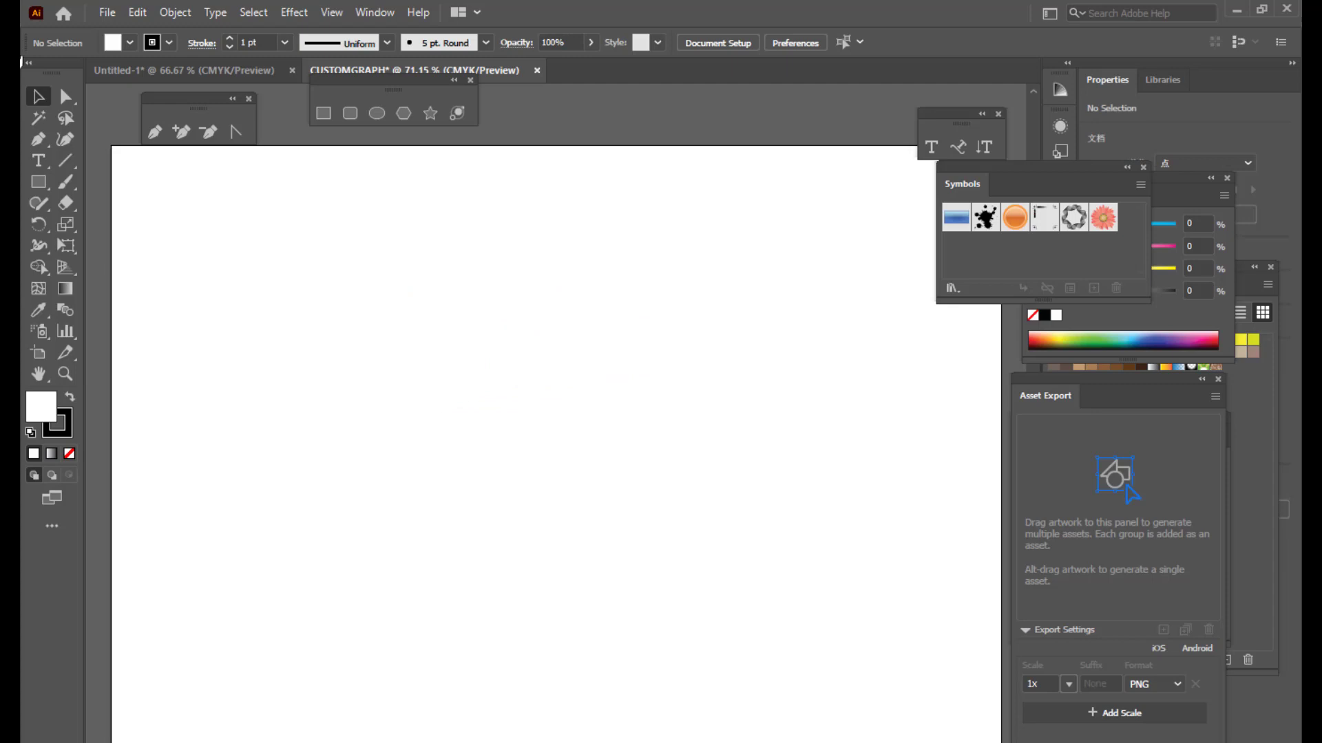
# Step: Place the cow image from the Desktop on the artboard as a linked file
pyautogui.click(100, 13)
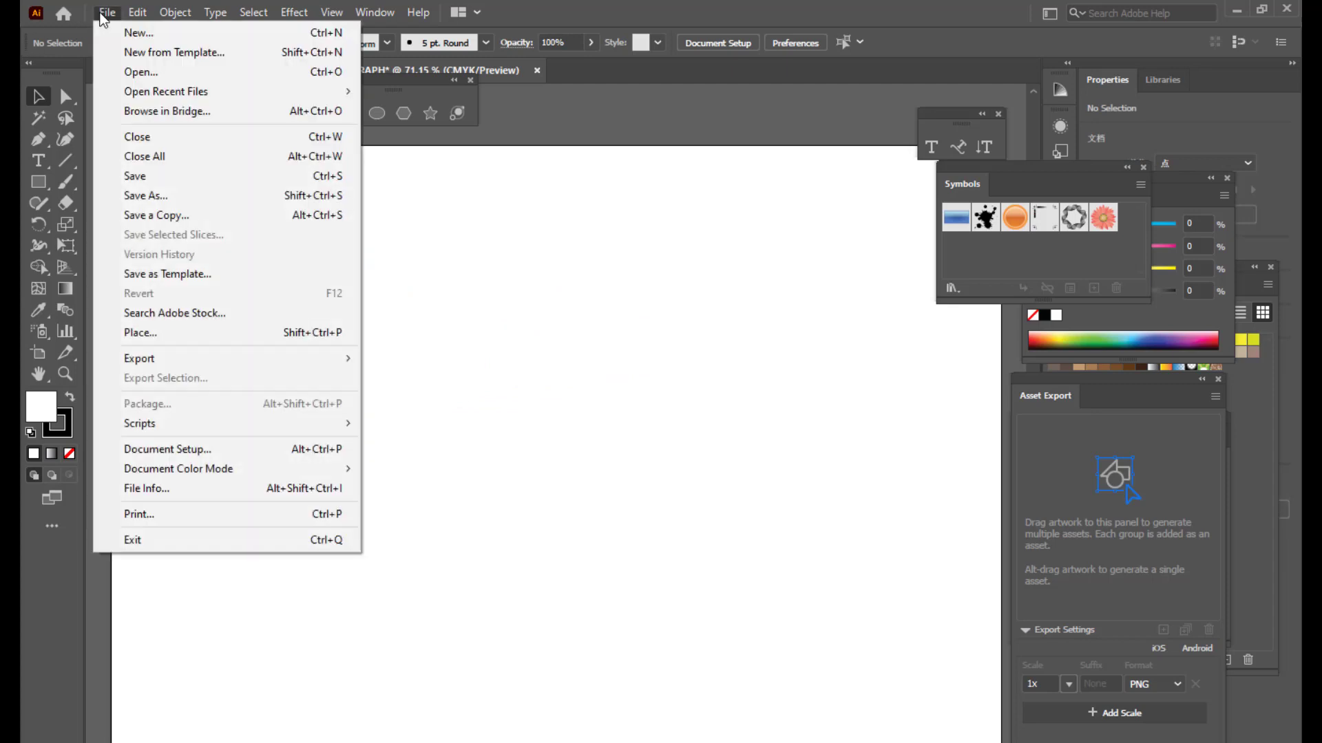
pyautogui.click(197, 331)
pyautogui.scroll(-5, 774, 330)
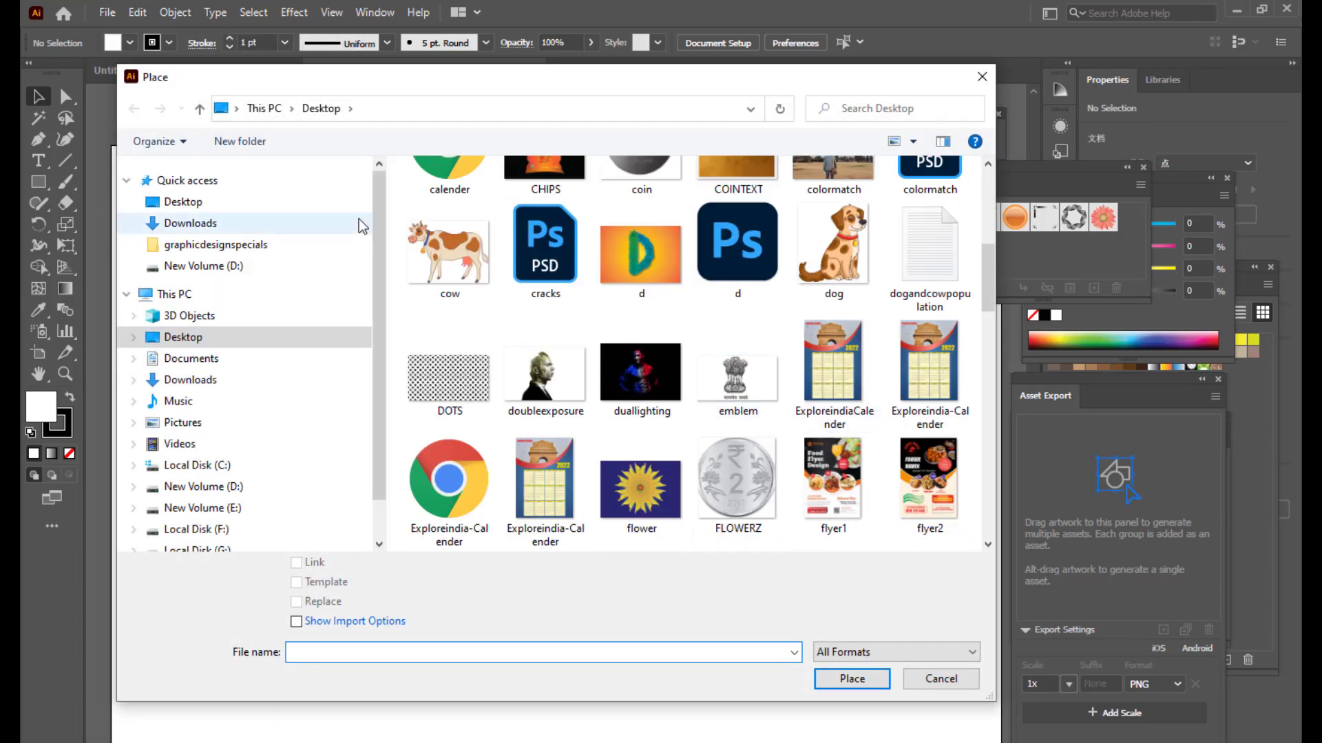
pyautogui.click(450, 249)
pyautogui.click(296, 562)
pyautogui.click(833, 680)
pyautogui.click(508, 316)
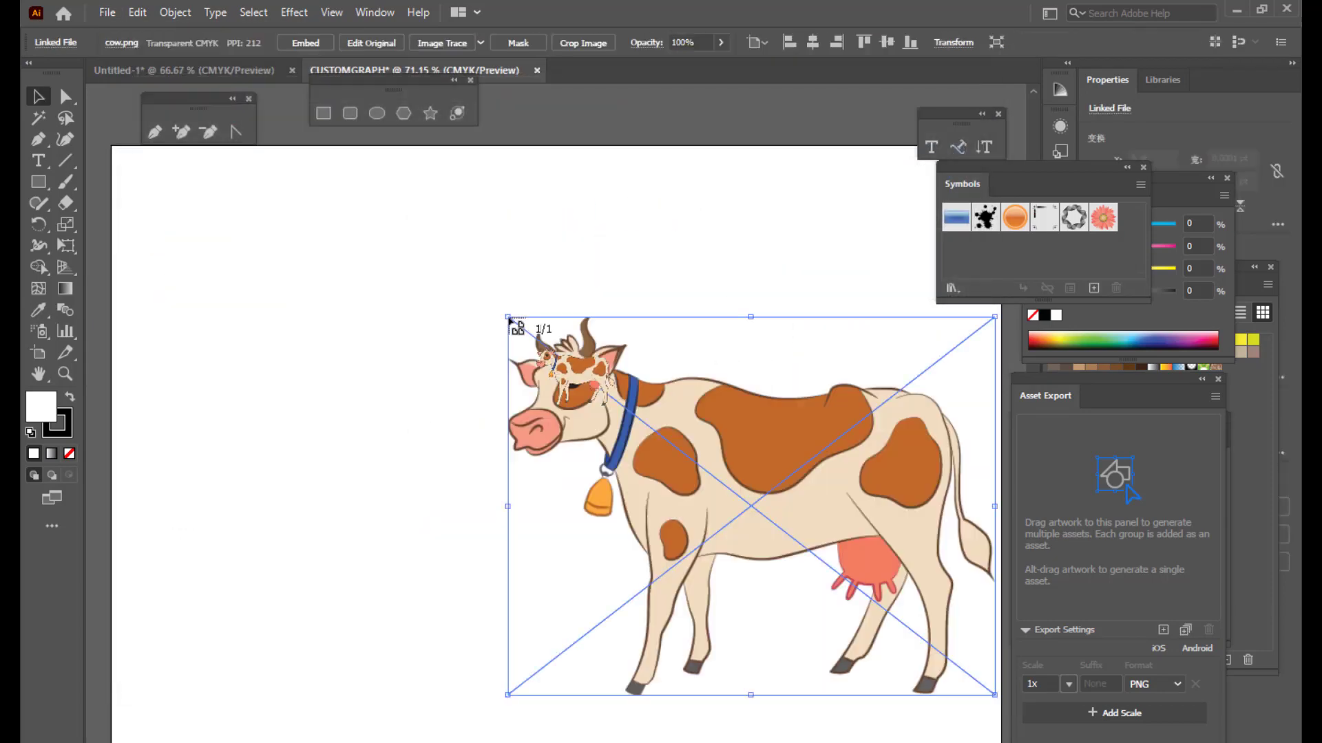
# Step: Scale the placed cow image down to about 263 pt wide and position it in the upper middle of the artboard
pyautogui.moveTo(722, 416); pyautogui.dragTo(447, 319)
pyautogui.moveTo(719, 219); pyautogui.dragTo(574, 337)
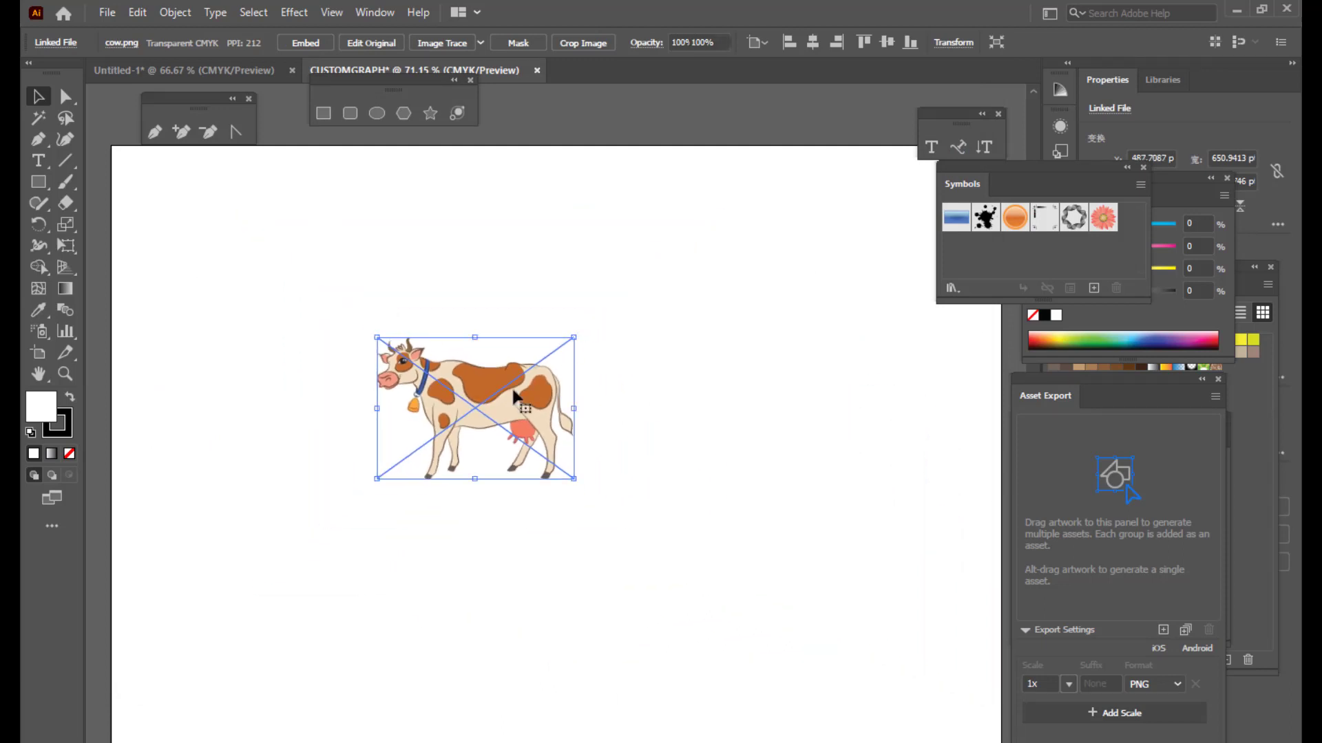
pyautogui.moveTo(510, 398); pyautogui.dragTo(605, 362)
# Step: Create a new graph design from the selected cow image
pyautogui.click(175, 12)
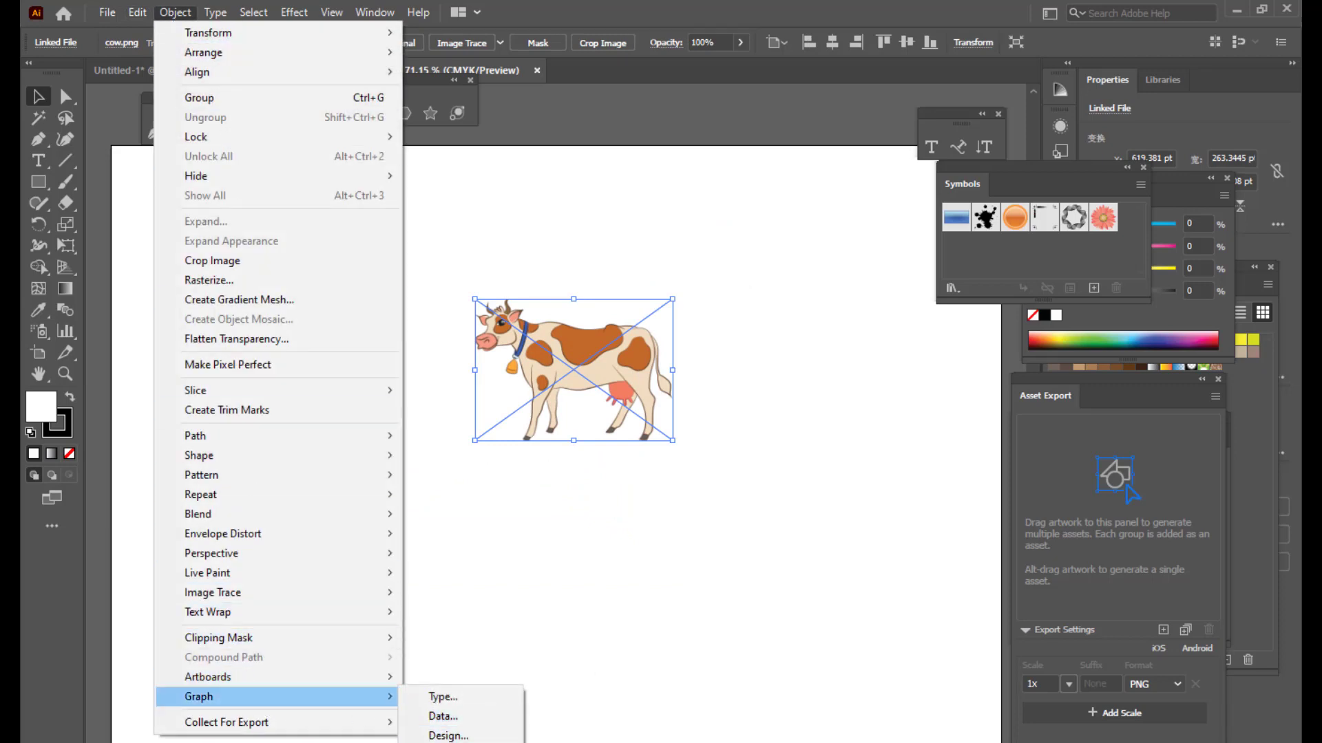
pyautogui.click(462, 736)
pyautogui.moveTo(783, 164); pyautogui.dragTo(781, 148)
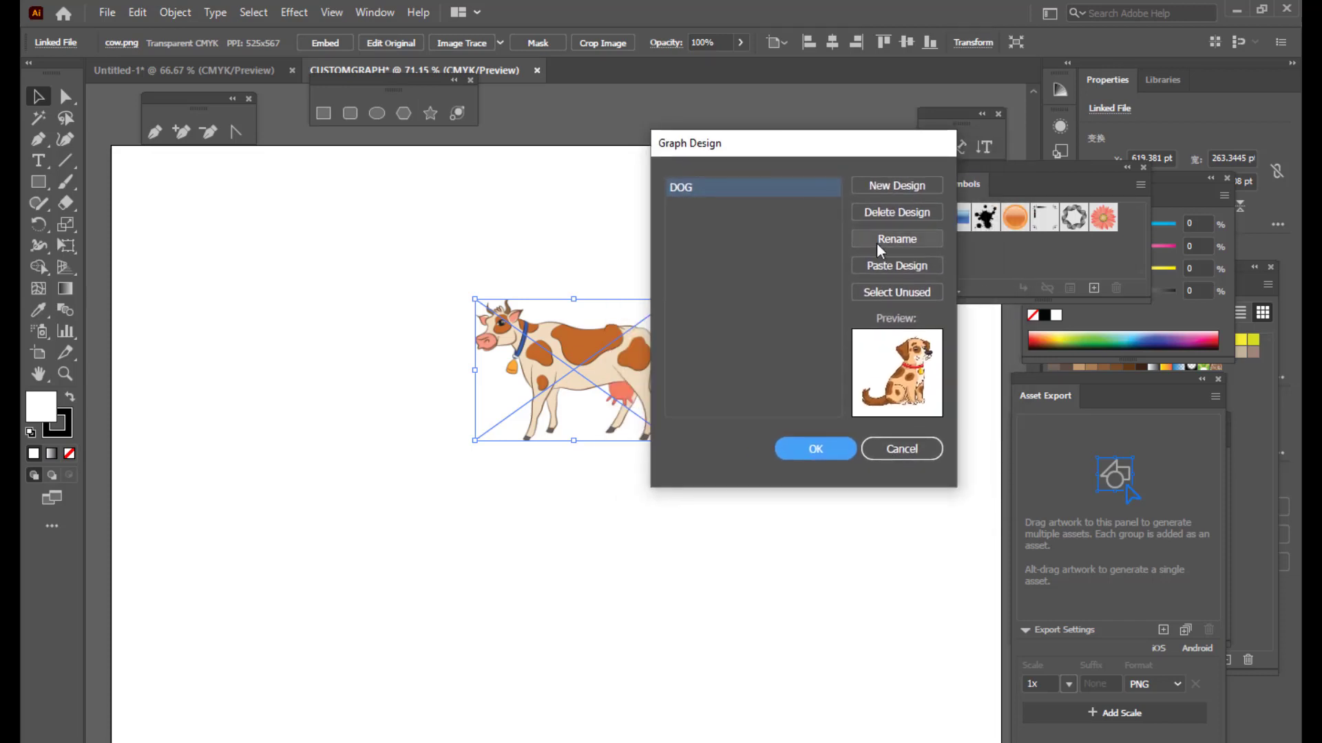
pyautogui.click(890, 184)
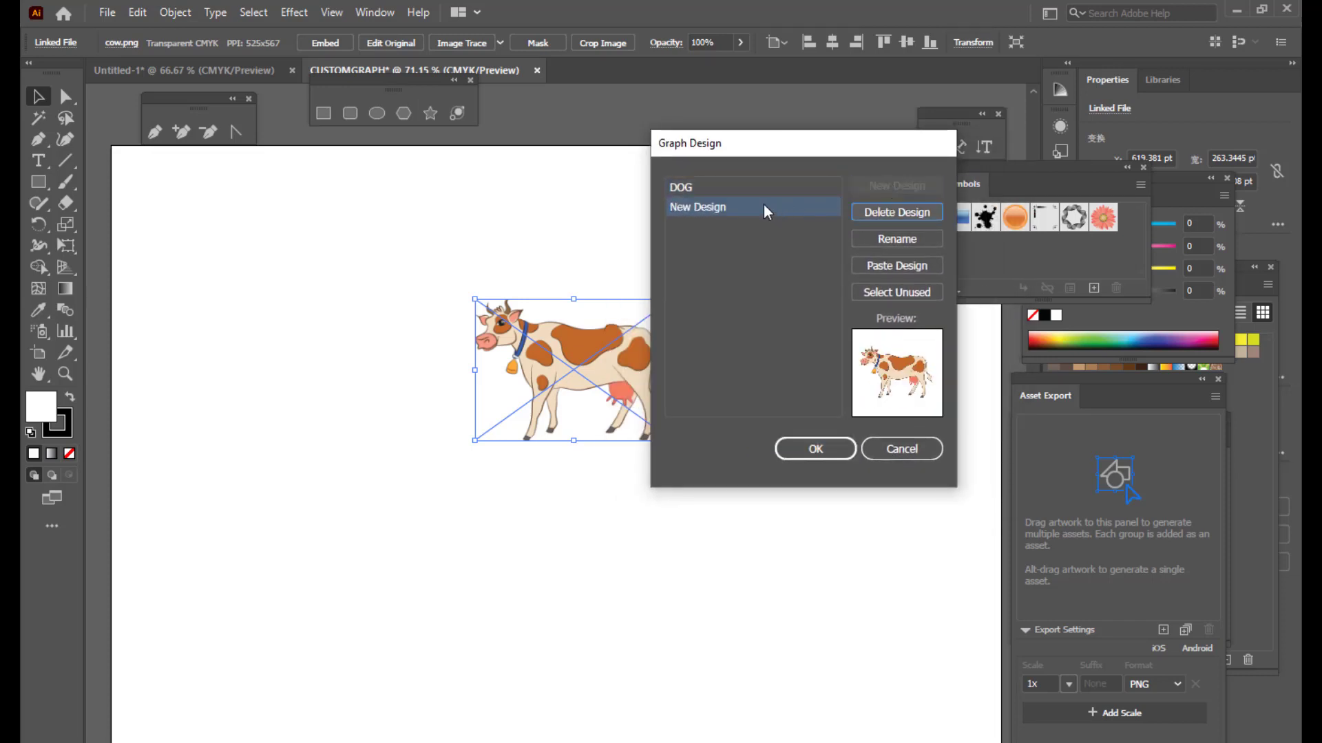
# Step: Rename the new graph design to COW and accept the graph design settings
pyautogui.click(894, 237)
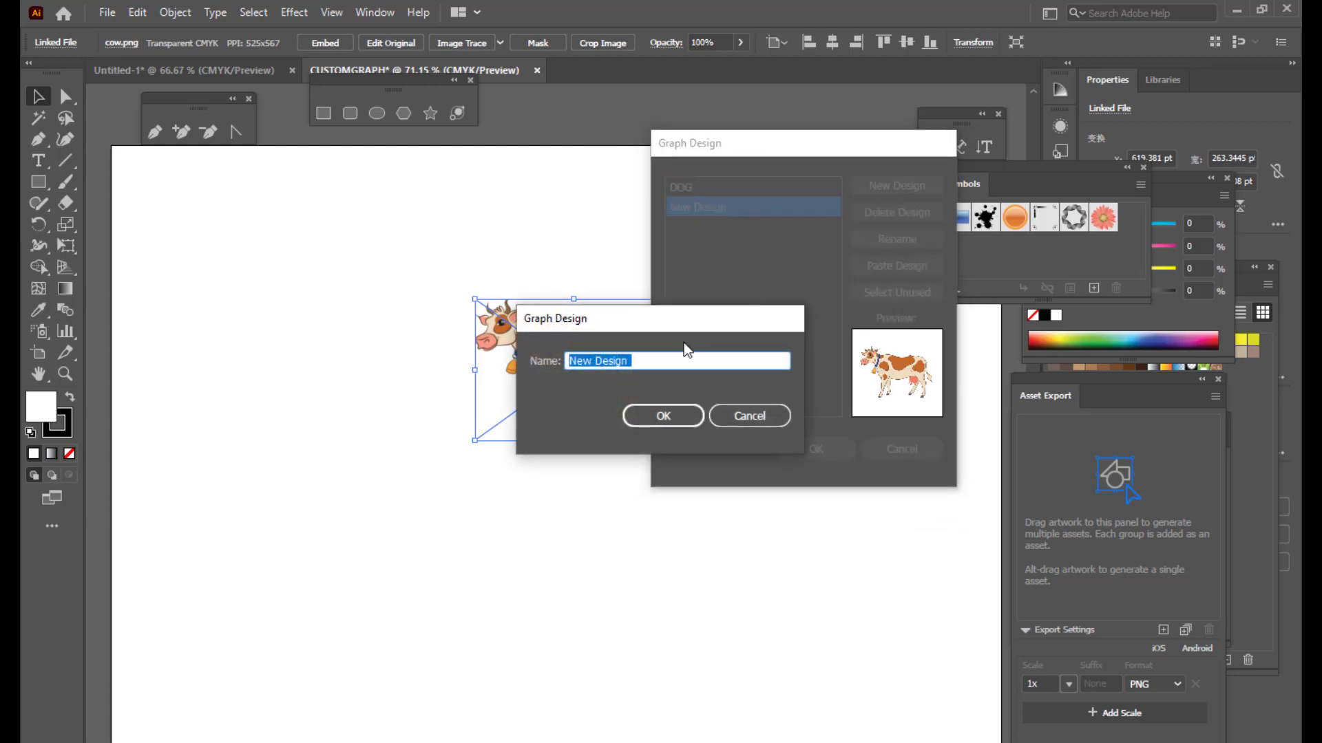
pyautogui.write('COW')
pyautogui.click(651, 418)
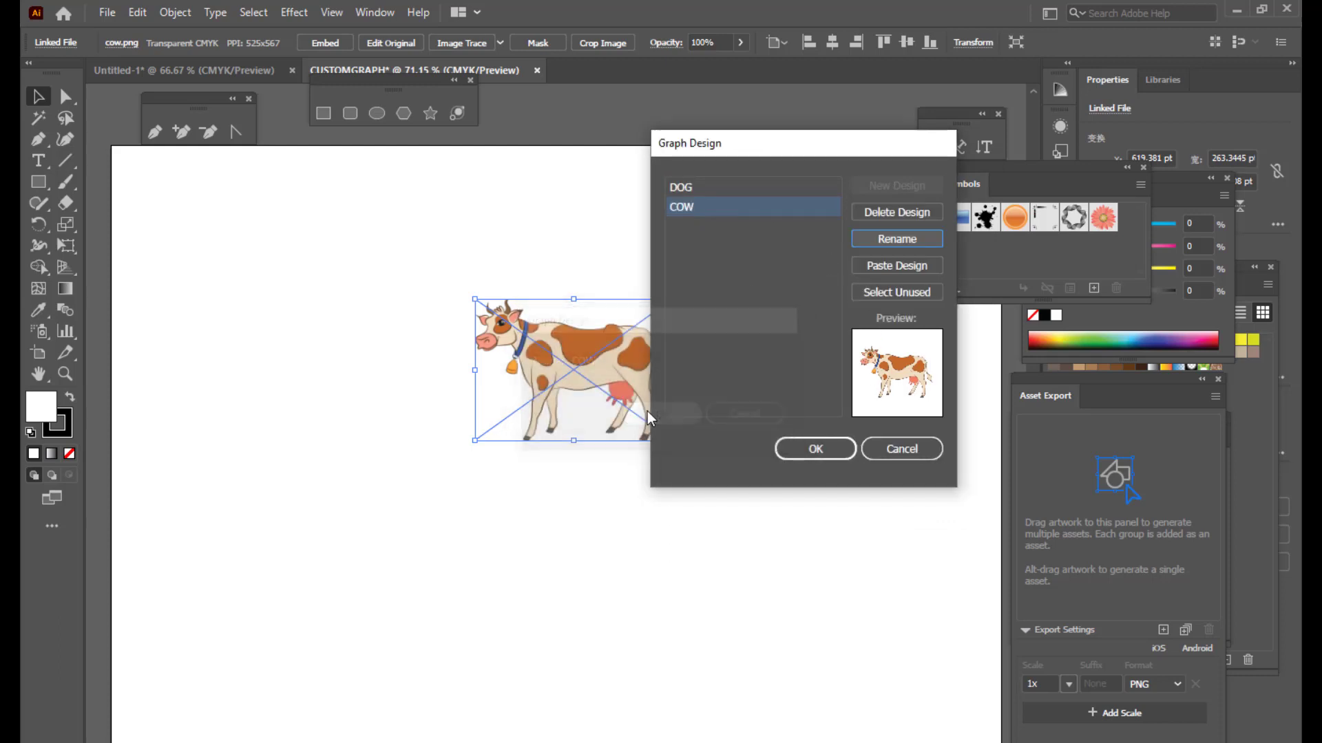
pyautogui.click(814, 448)
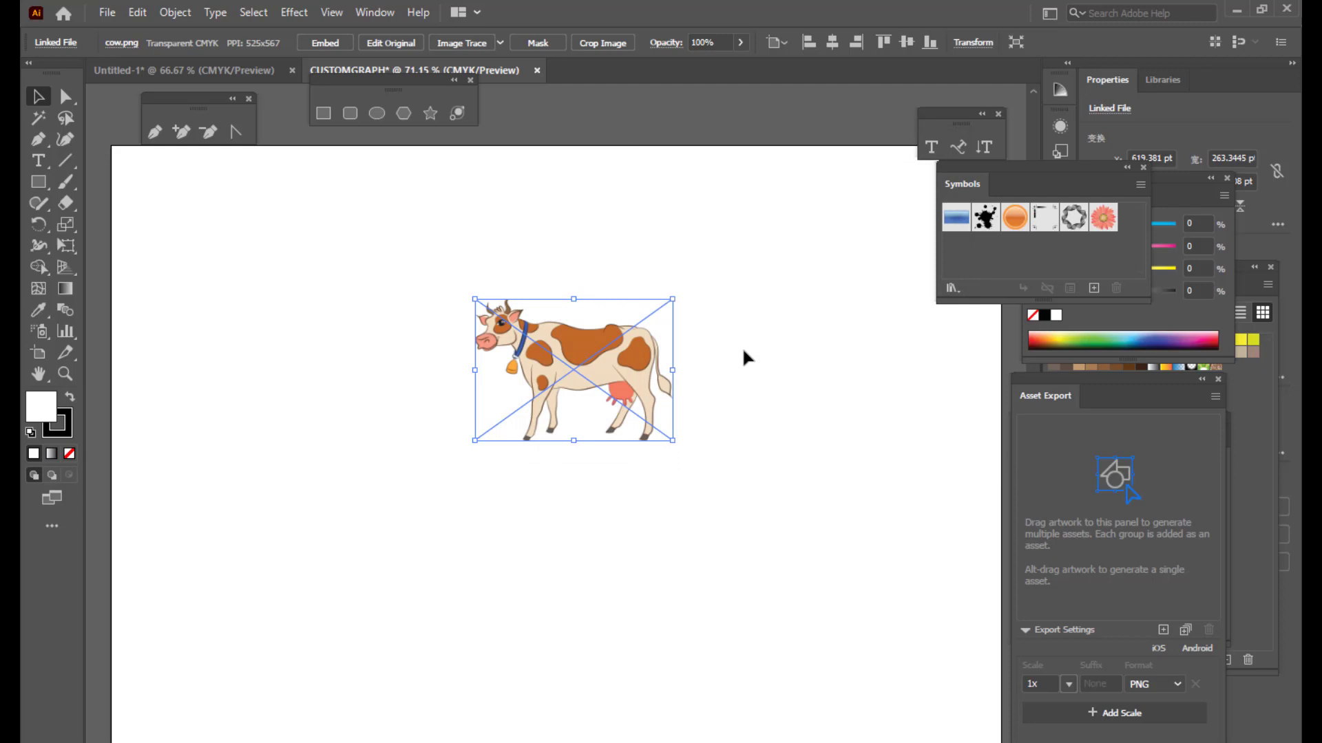
# Step: Delete the placed cow image from the artboard
pyautogui.click(747, 293)
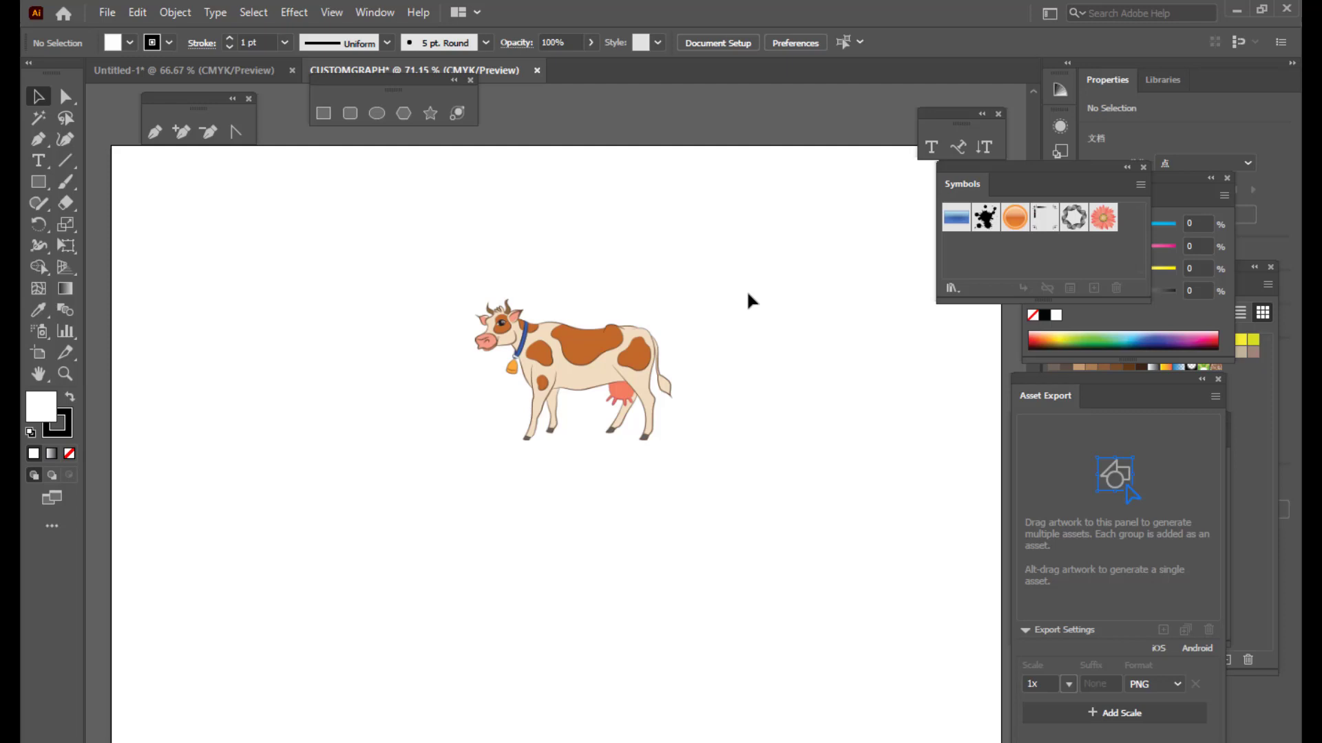
pyautogui.click(624, 365)
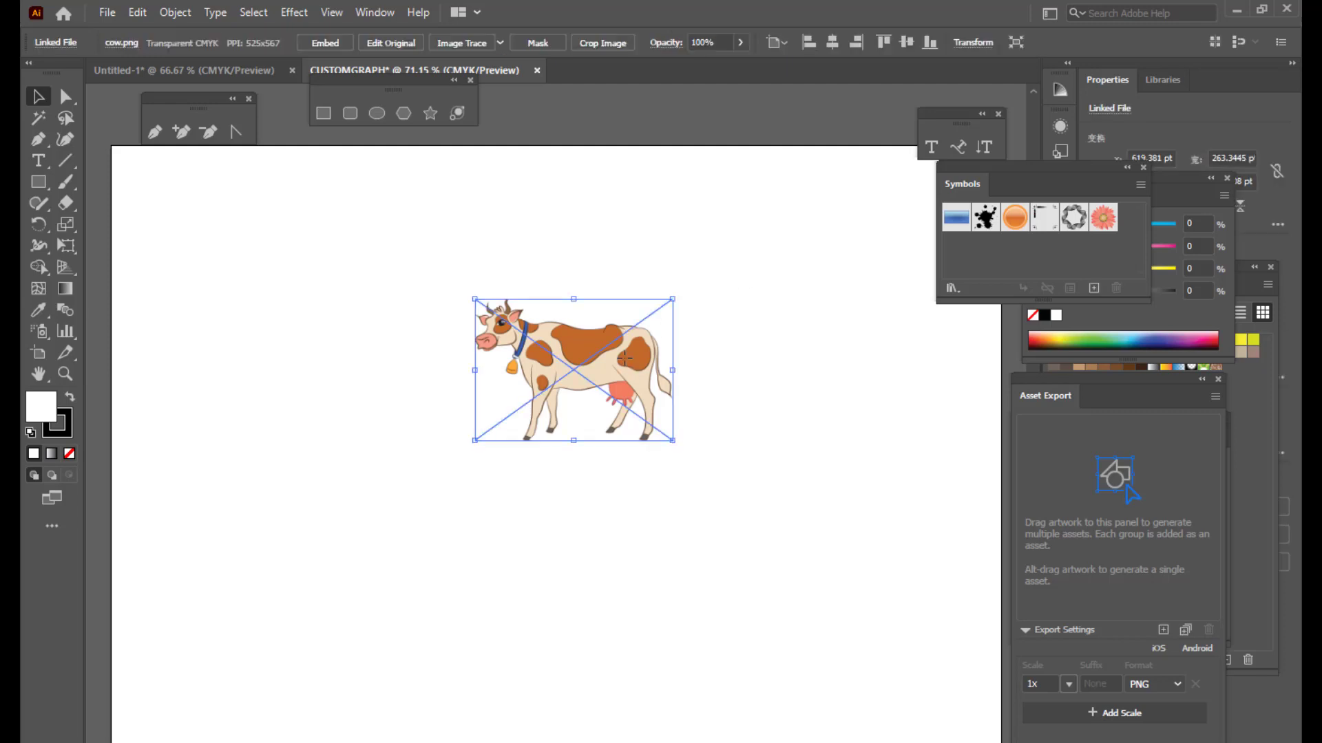
pyautogui.press('Delete')
# Step: Widen the artboard on both sides to about 1506 pt
pyautogui.hotkey('ctrl', '-')
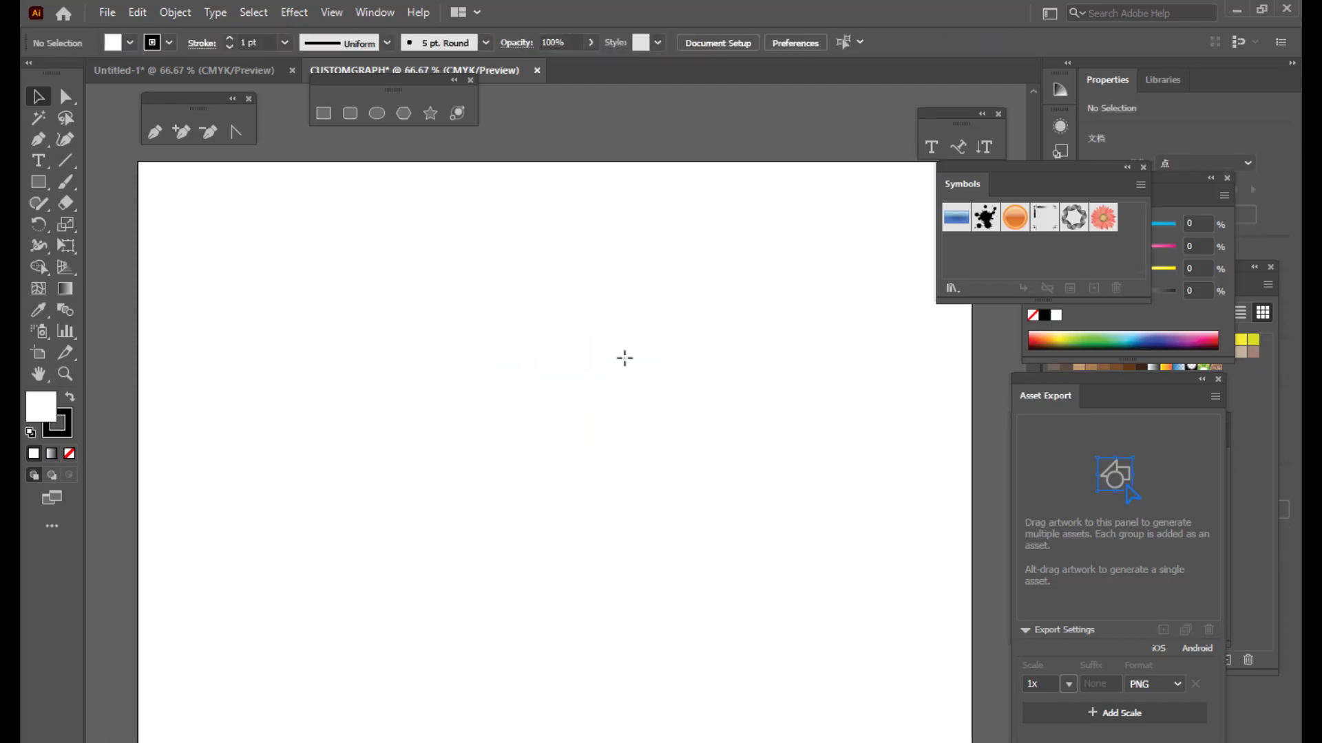
pyautogui.hotkey('ctrl', '-')
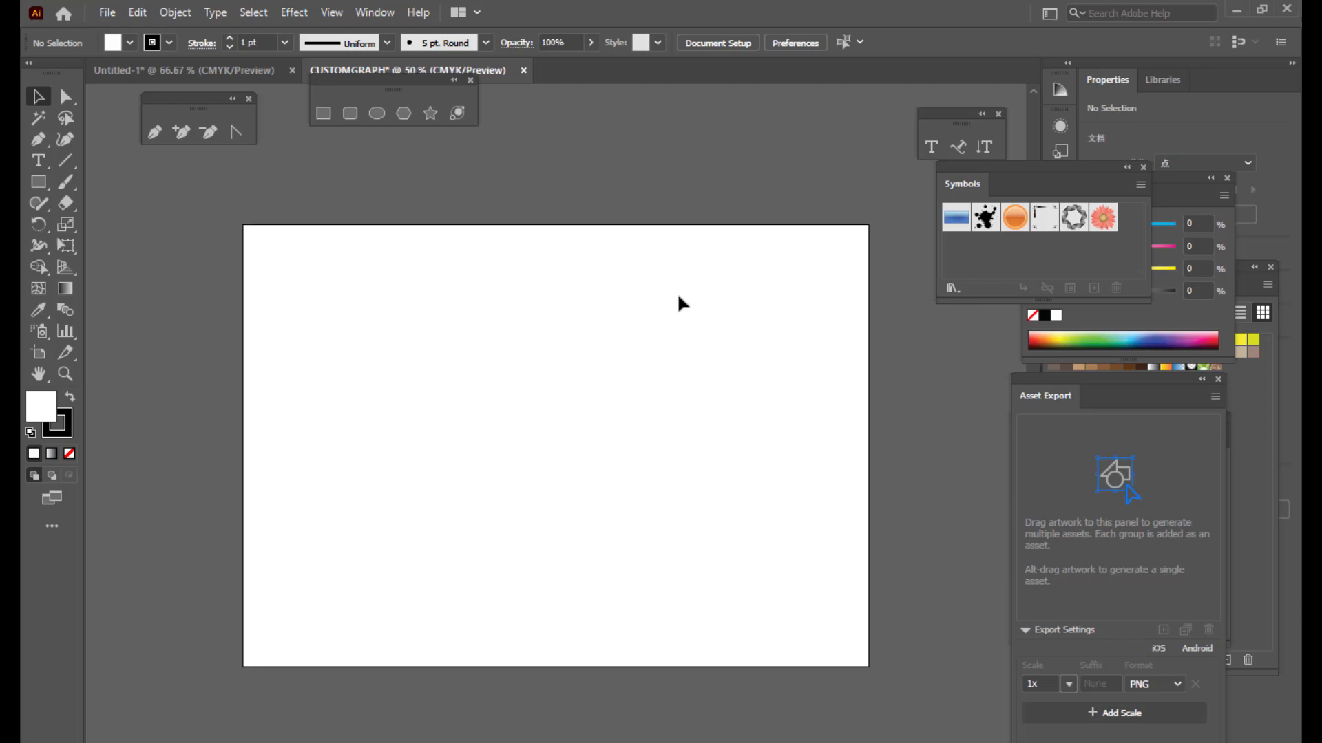
pyautogui.scroll(1, 665, 286)
pyautogui.scroll(-2, 665, 287)
pyautogui.scroll(2, 665, 286)
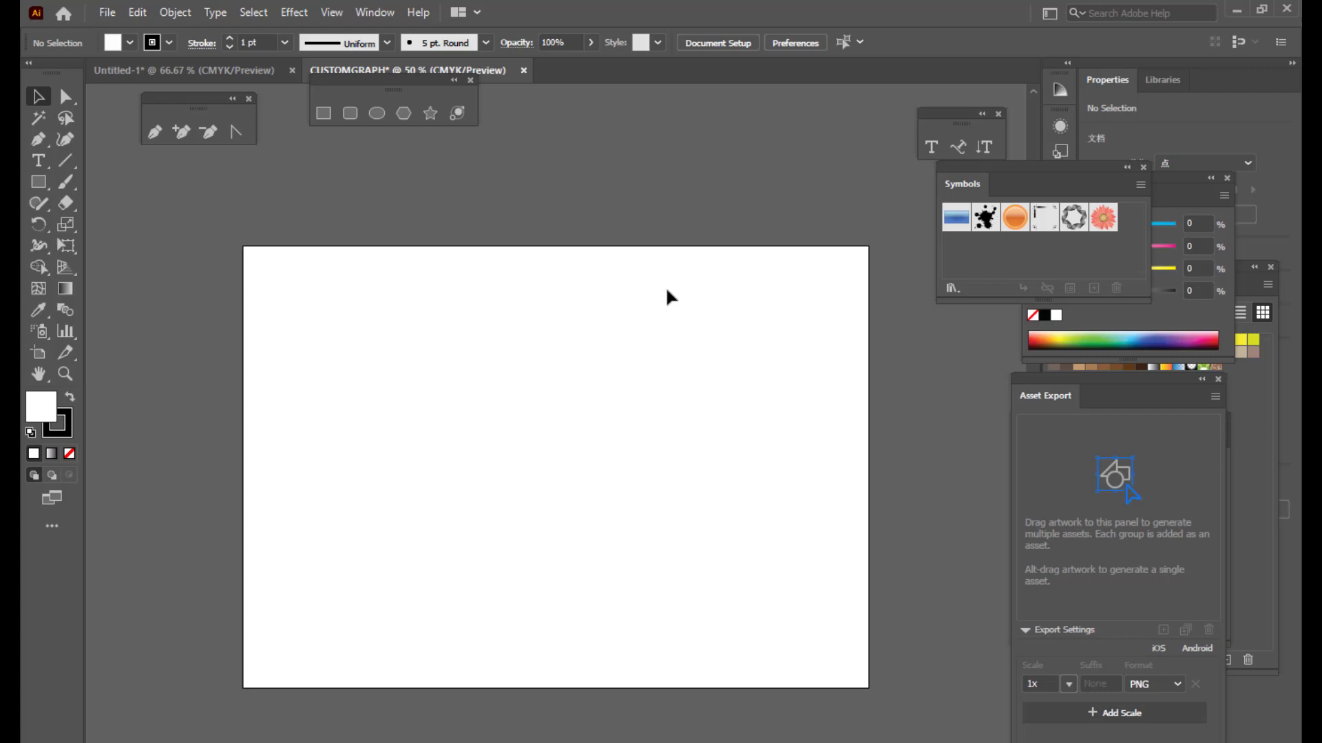
pyautogui.hotkey('shift', 'o')
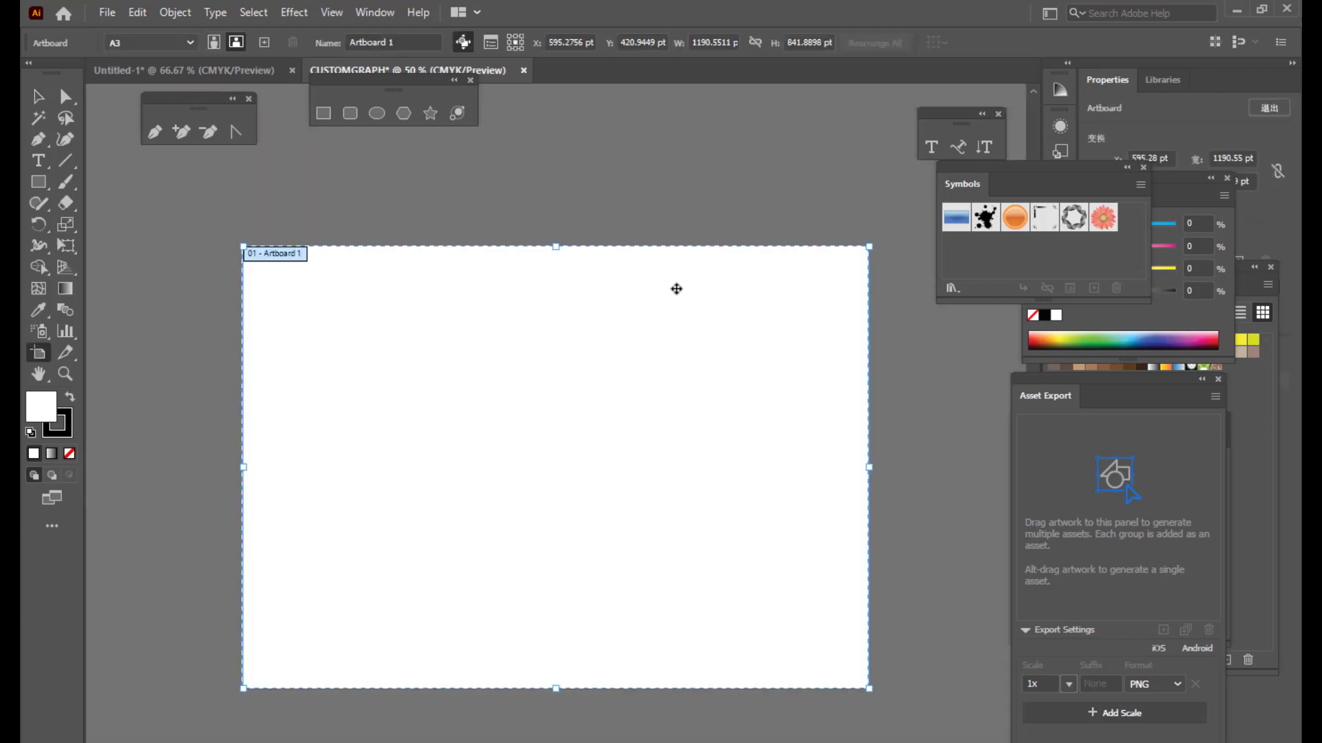
pyautogui.moveTo(869, 467); pyautogui.dragTo(951, 467)
pyautogui.moveTo(243, 463); pyautogui.dragTo(160, 466)
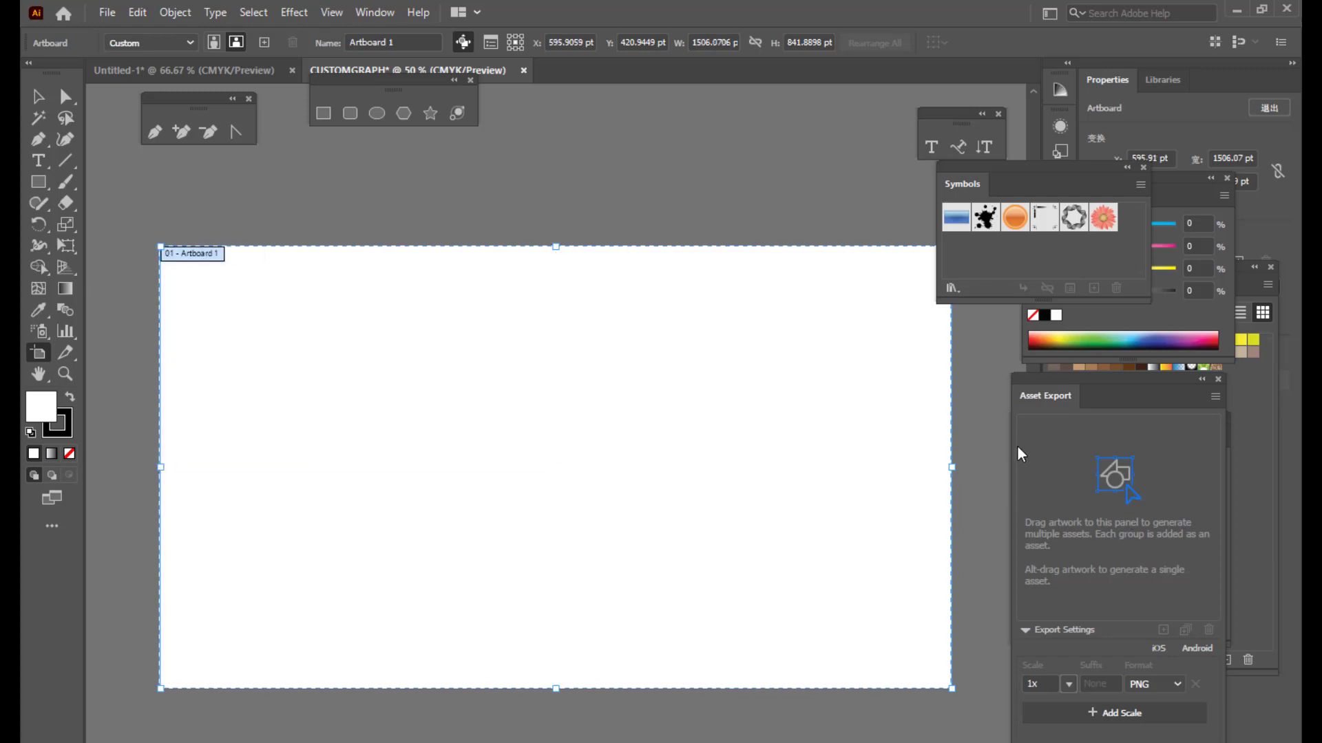
# Step: Enlarge the artboard further to about 2096 pt wide and 1161 pt high, and leave artboard editing
pyautogui.hotkey('ctrl', '-')
pyautogui.moveTo(818, 453); pyautogui.dragTo(899, 452)
pyautogui.moveTo(293, 450); pyautogui.dragTo(215, 452)
pyautogui.moveTo(557, 304); pyautogui.dragTo(557, 262)
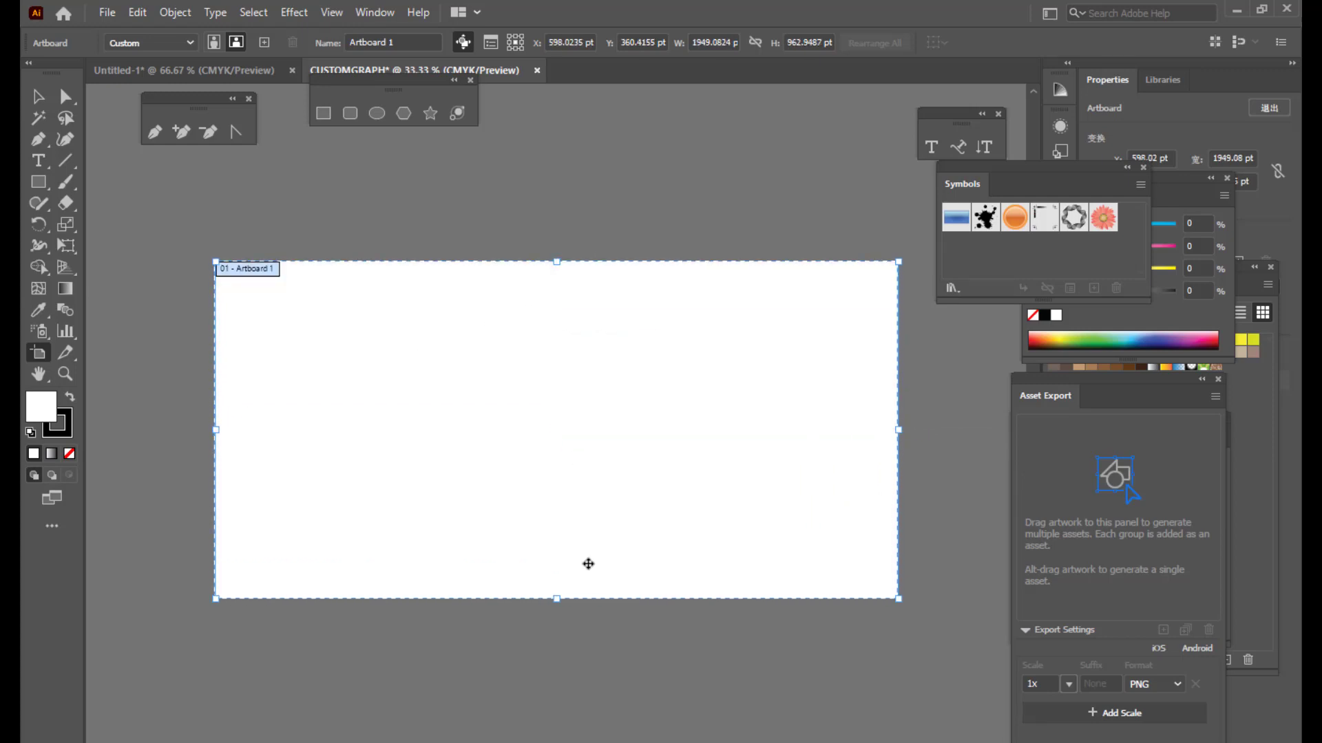
pyautogui.moveTo(556, 599); pyautogui.dragTo(555, 620)
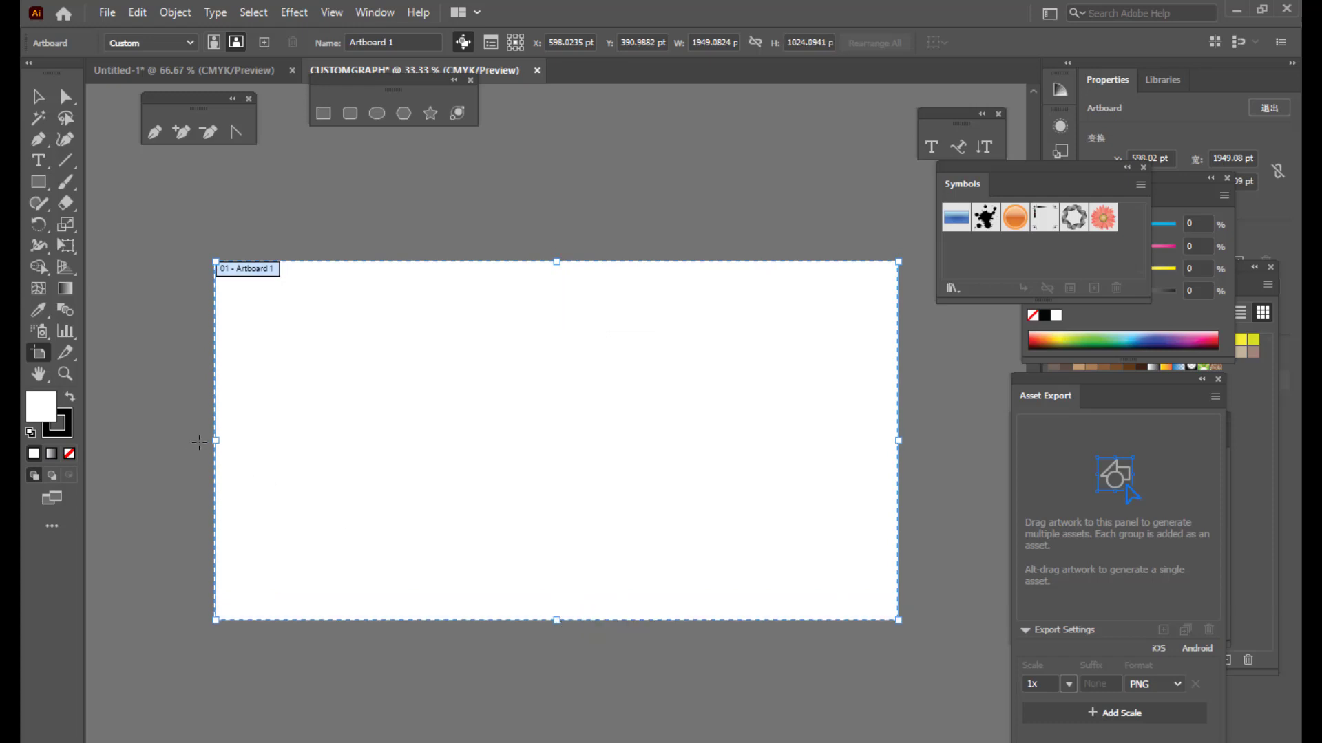
pyautogui.moveTo(215, 439); pyautogui.dragTo(187, 440)
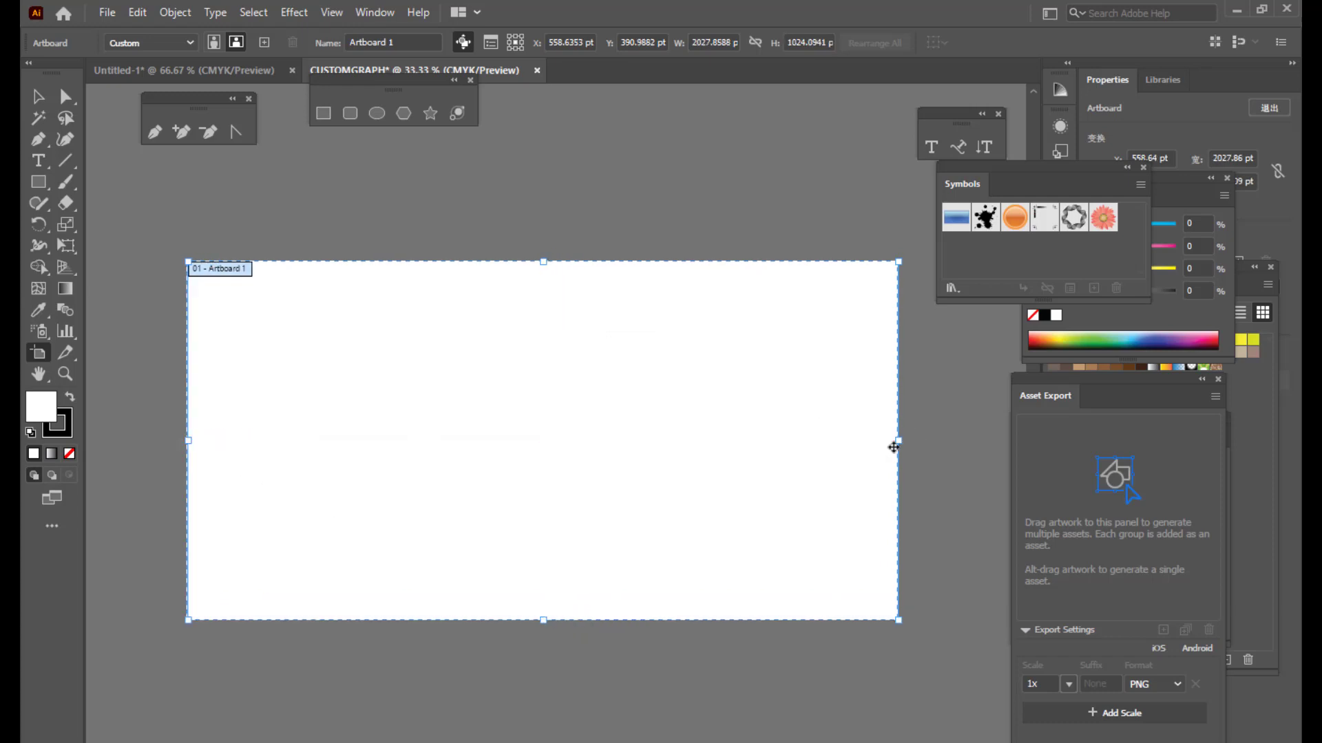
pyautogui.moveTo(897, 441); pyautogui.dragTo(922, 441)
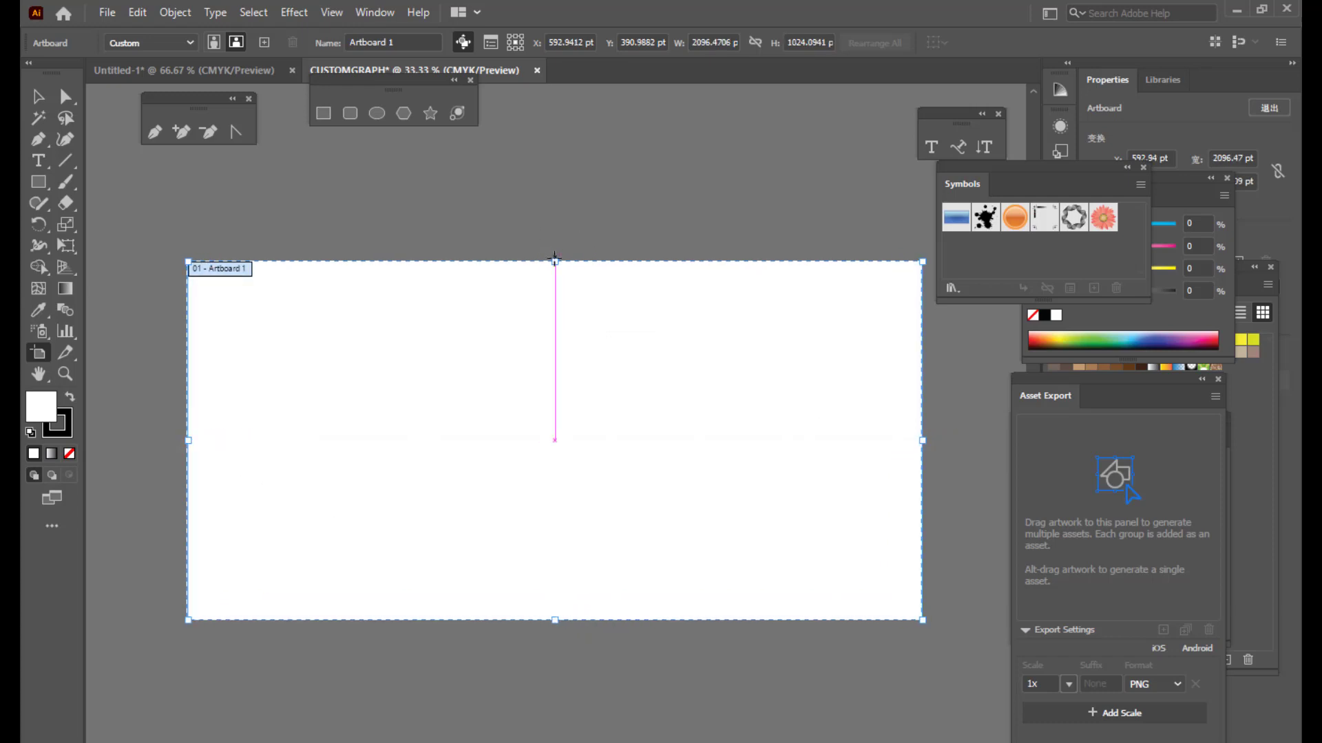
pyautogui.moveTo(555, 261); pyautogui.dragTo(556, 214)
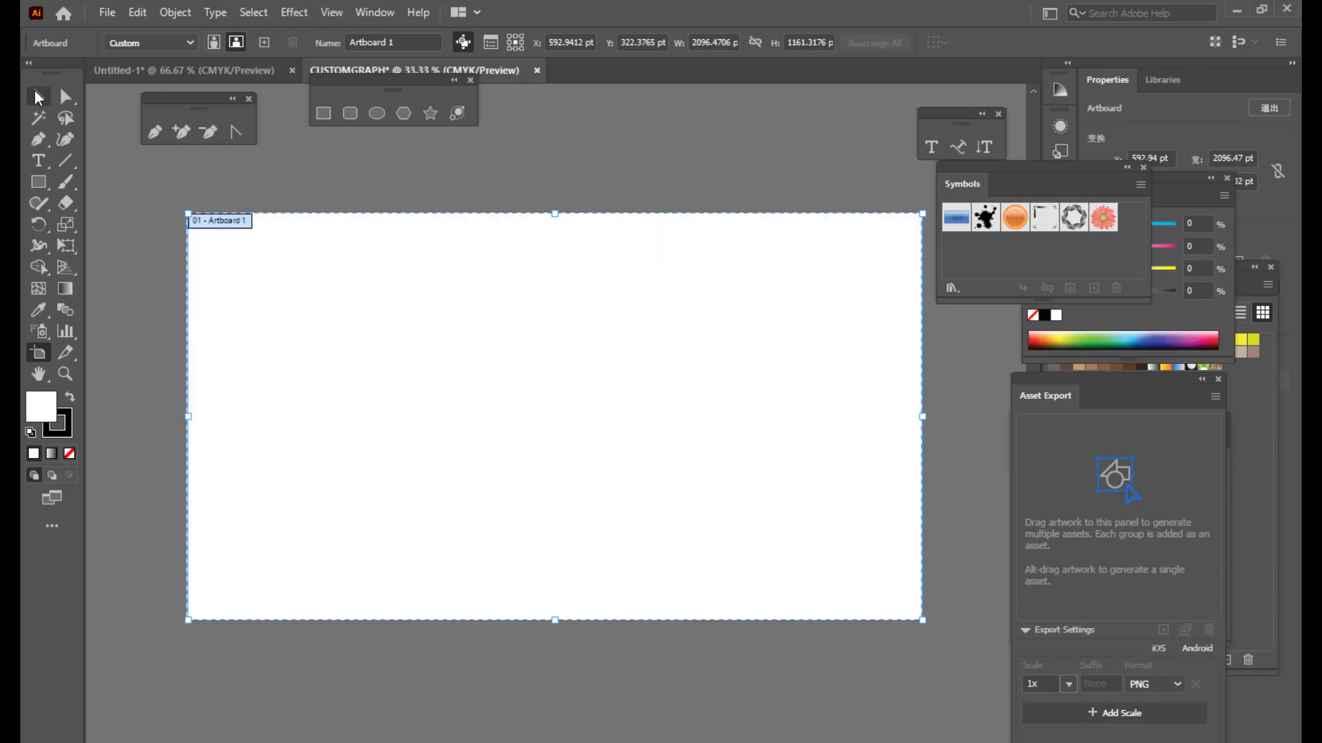
pyautogui.click(37, 96)
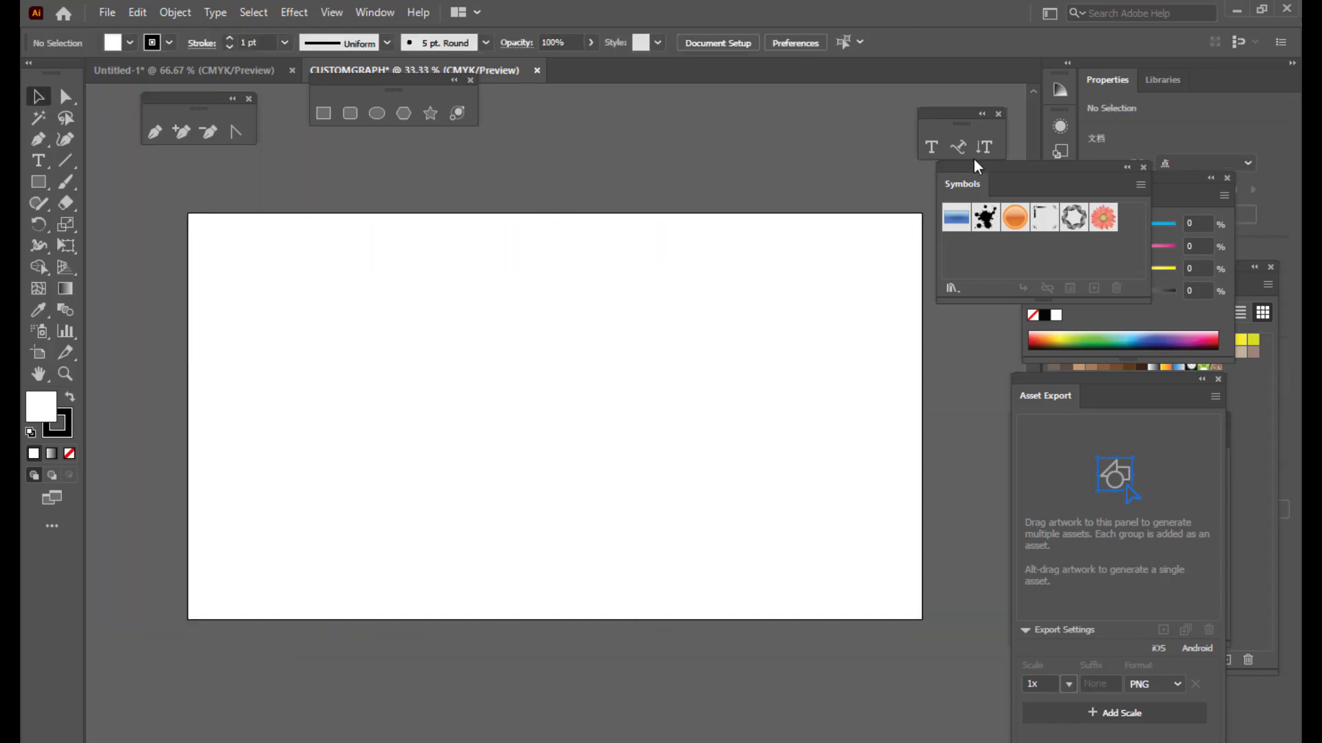
# Step: Move the floating type tools and the Symbols panel clear of the artboard
pyautogui.moveTo(973, 165); pyautogui.dragTo(1008, 165)
pyautogui.moveTo(928, 108); pyautogui.dragTo(989, 109)
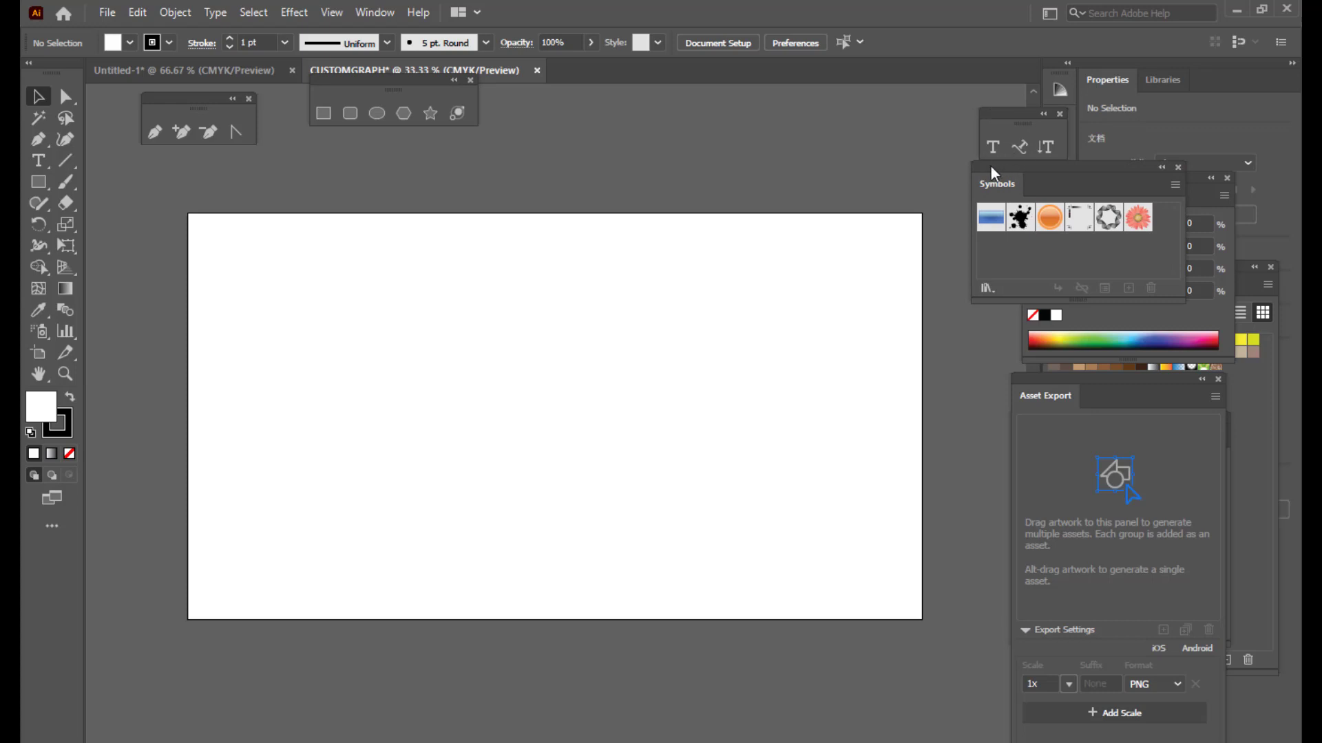
pyautogui.moveTo(993, 172); pyautogui.dragTo(1013, 172)
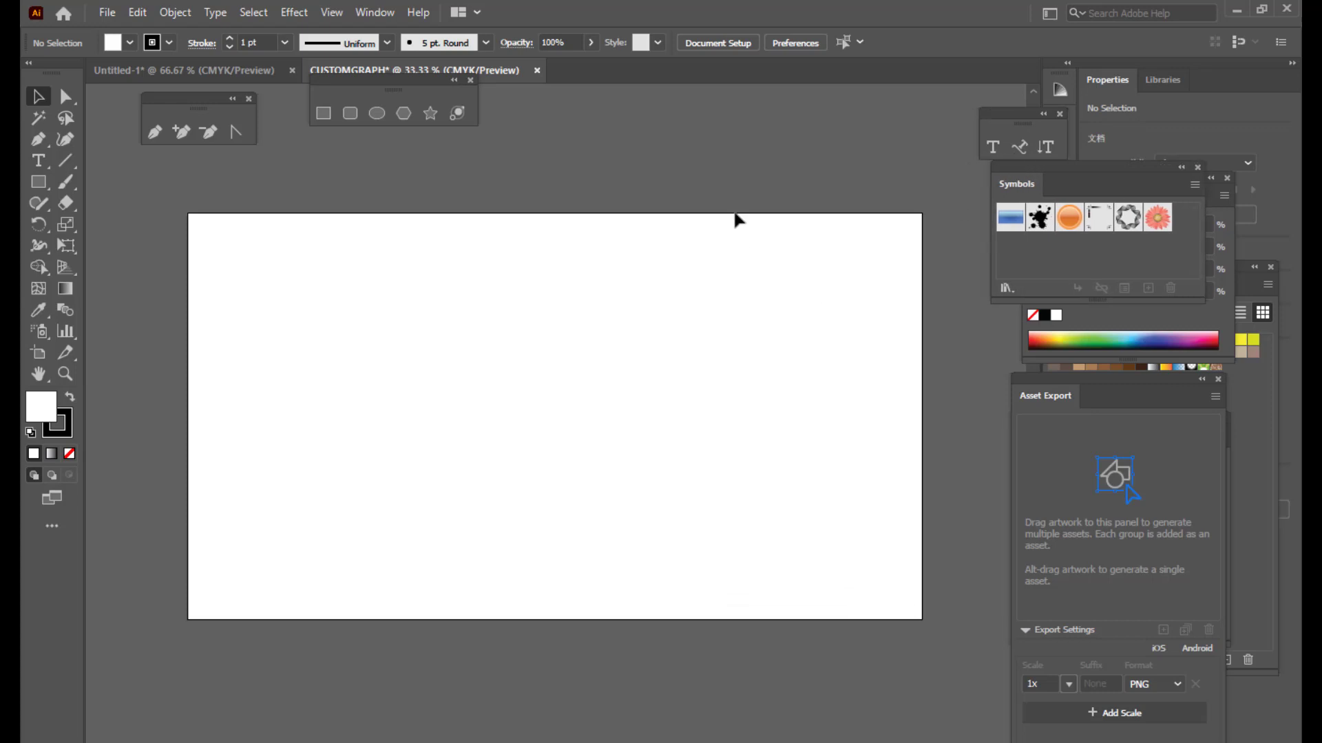
# Step: Activate the Column Graph tool
pyautogui.scroll(-1, 804, 352)
pyautogui.scroll(1, 804, 352)
pyautogui.click(64, 332)
pyautogui.moveTo(61, 333); pyautogui.dragTo(110, 331)
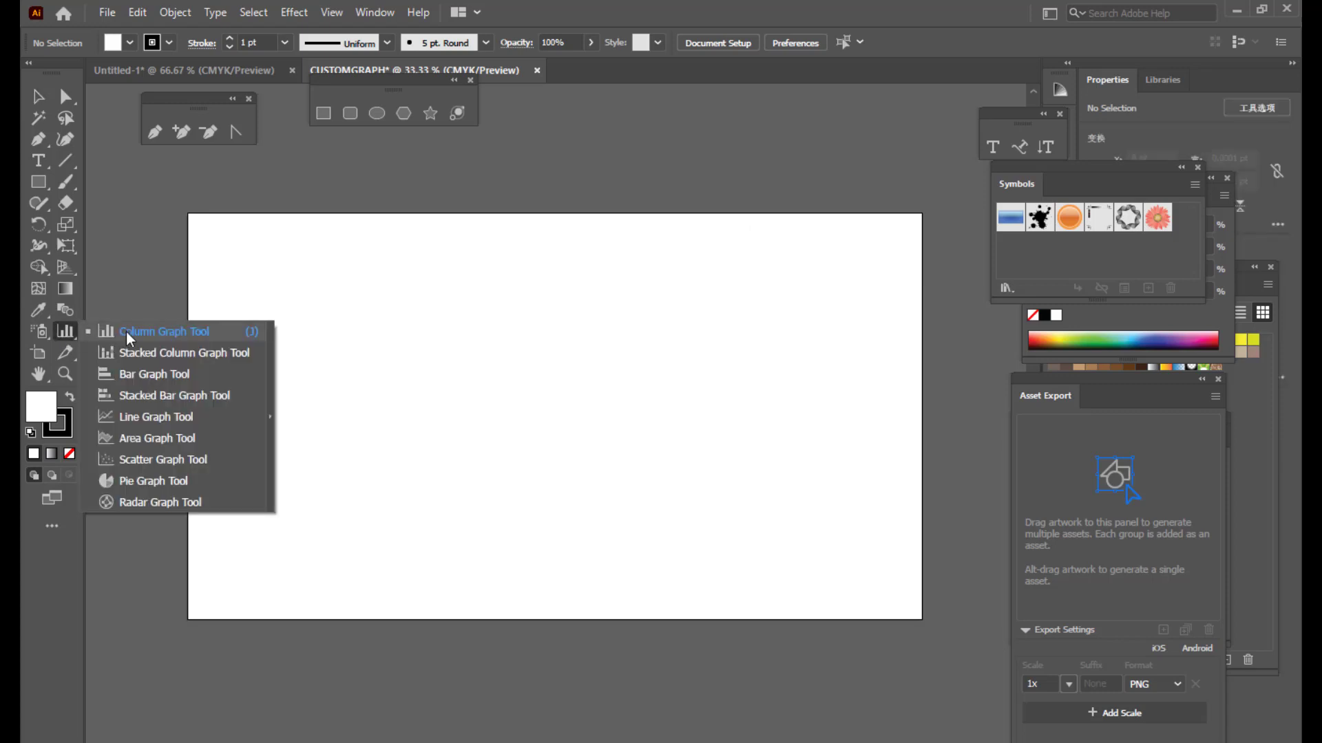
pyautogui.click(239, 337)
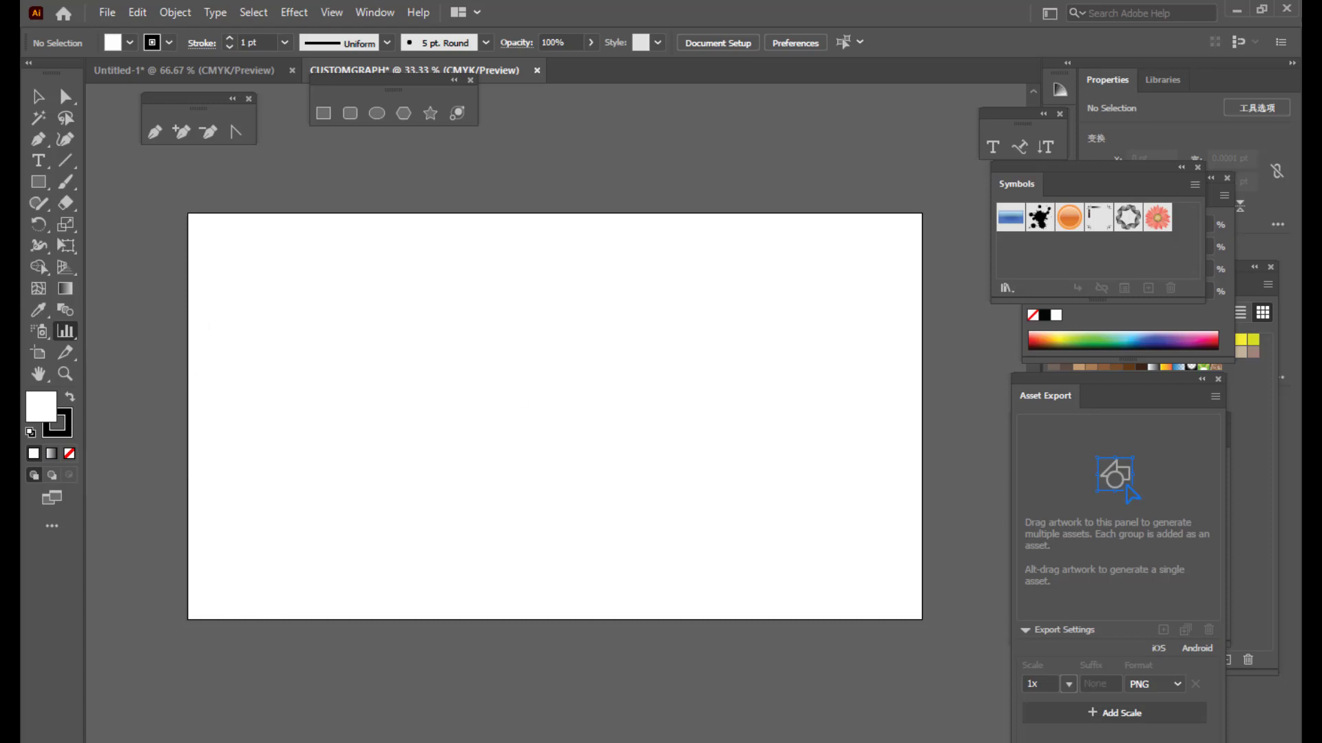
# Step: Switch to the dogandcowpopulation file in Notepad, select the dog entries from usa 69 to france 7, and move the window beside the artboard
pyautogui.click(914, 742)
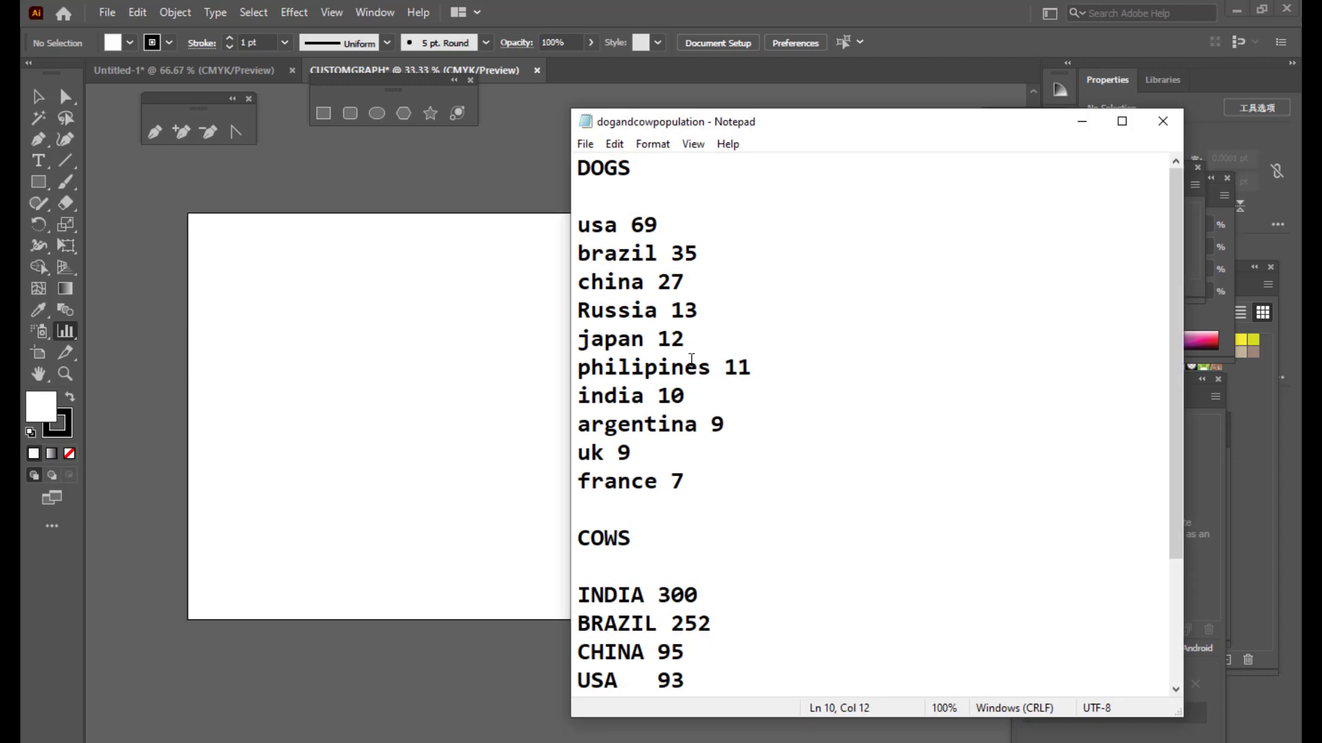
pyautogui.moveTo(576, 228); pyautogui.dragTo(709, 474)
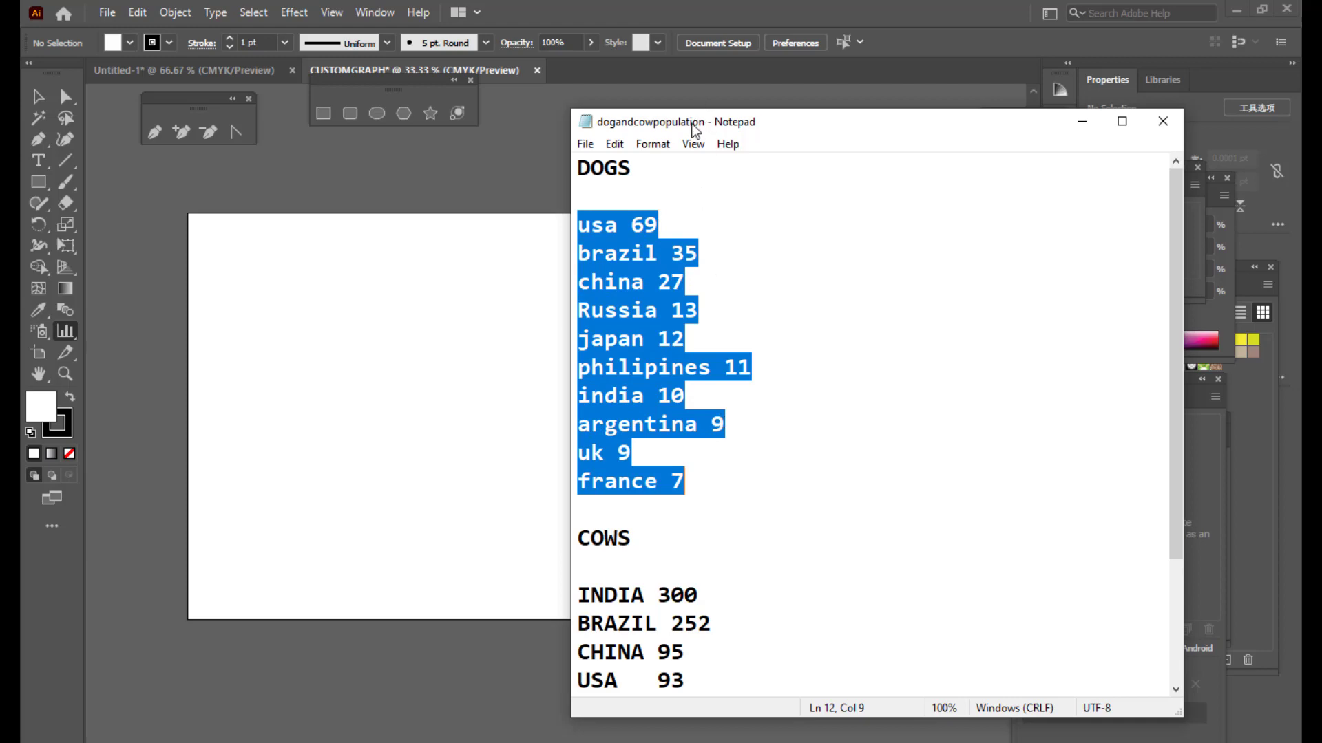
pyautogui.moveTo(696, 124); pyautogui.dragTo(1014, 161)
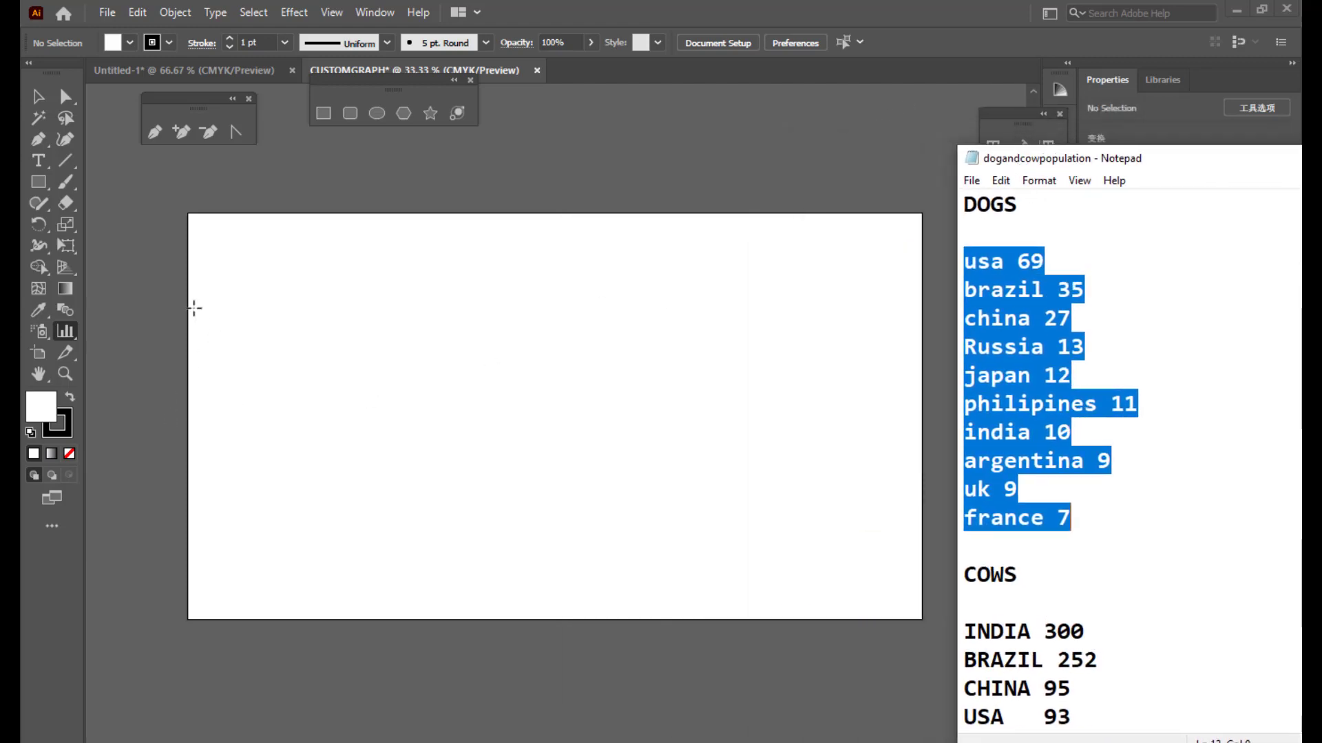
# Step: Draw a column graph across the left half of the artboard in Illustrator, at mid-height
pyautogui.moveTo(193, 307); pyautogui.dragTo(599, 509)
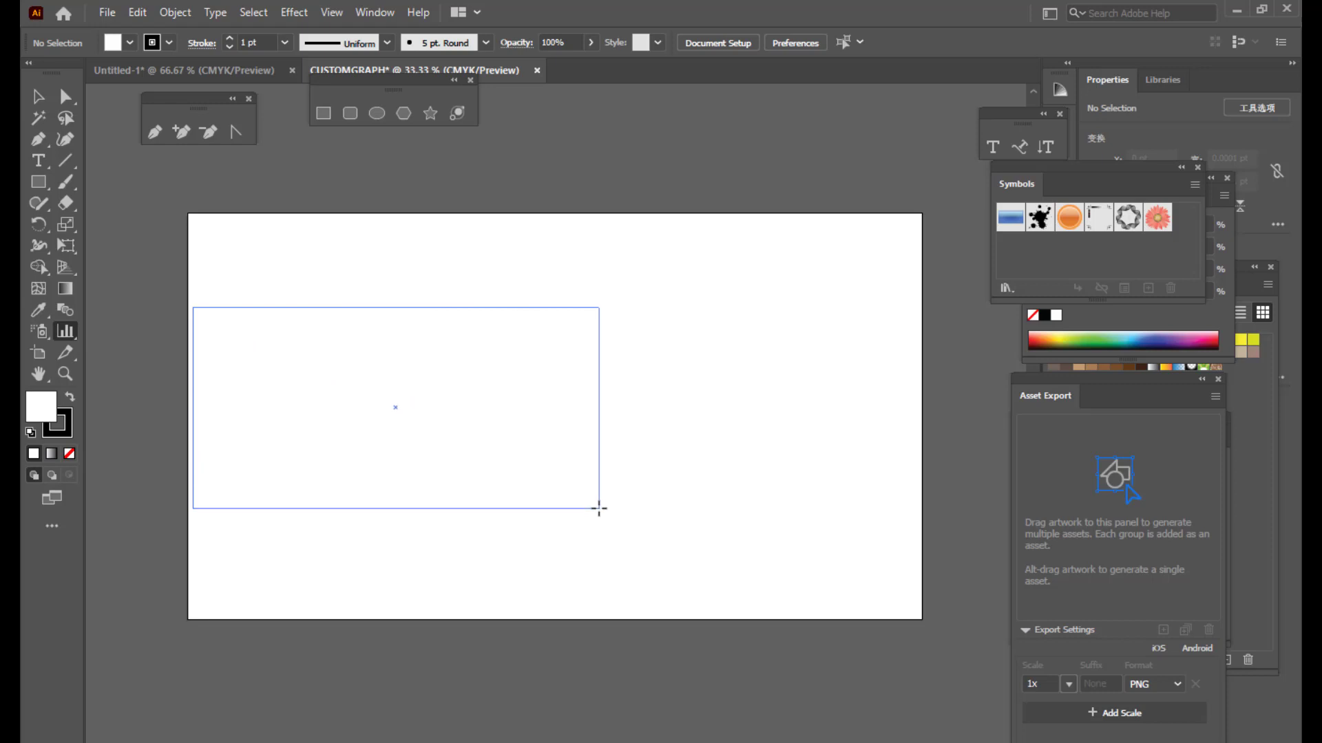
pyautogui.moveTo(599, 509); pyautogui.dragTo(599, 509)
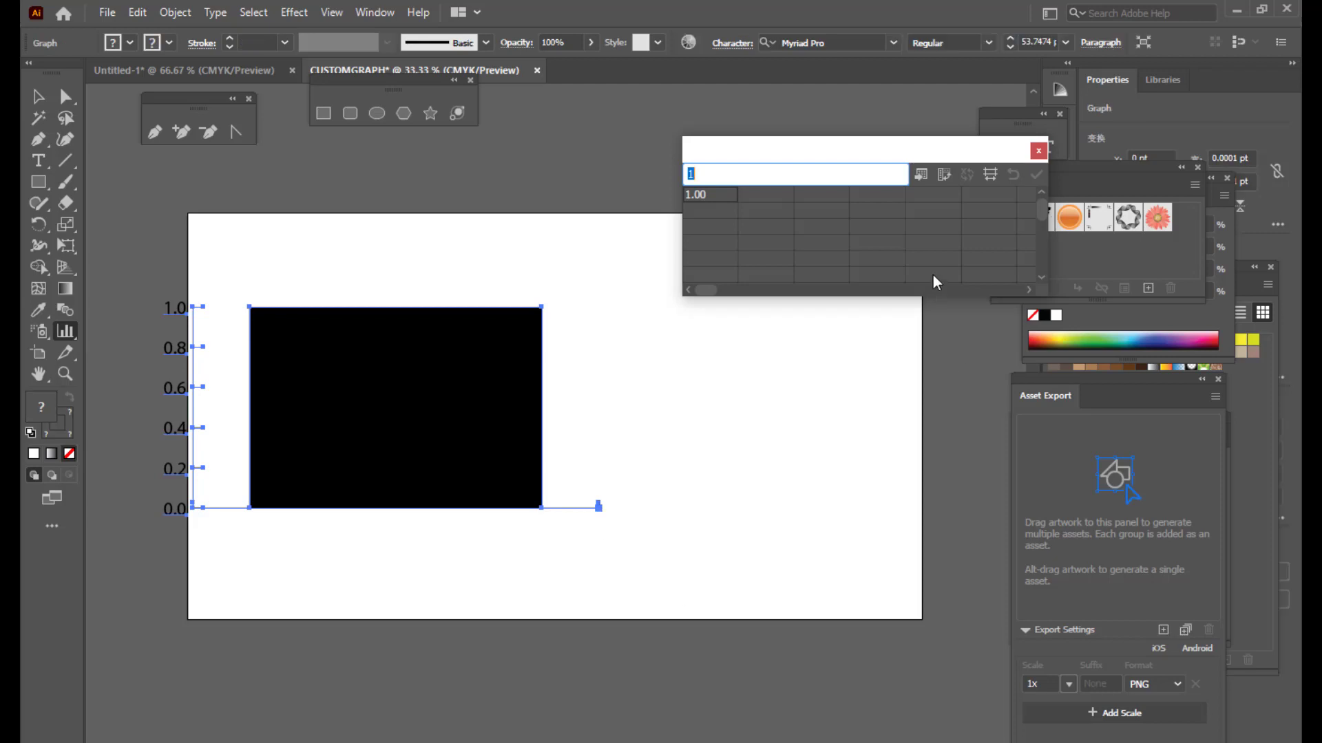
# Step: Move the graph data window beside the new graph and bring the Notepad population list back into view
pyautogui.moveTo(754, 160); pyautogui.dragTo(663, 270)
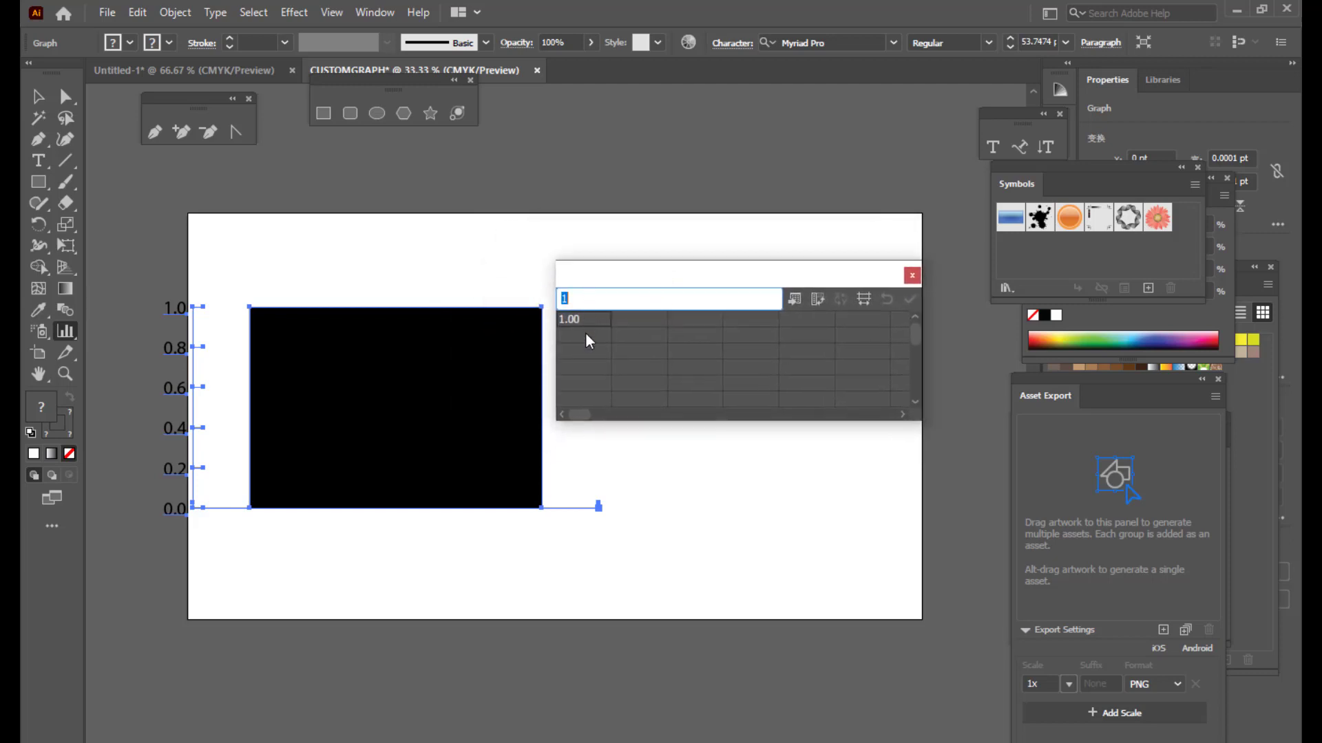
pyautogui.moveTo(614, 268); pyautogui.dragTo(652, 243)
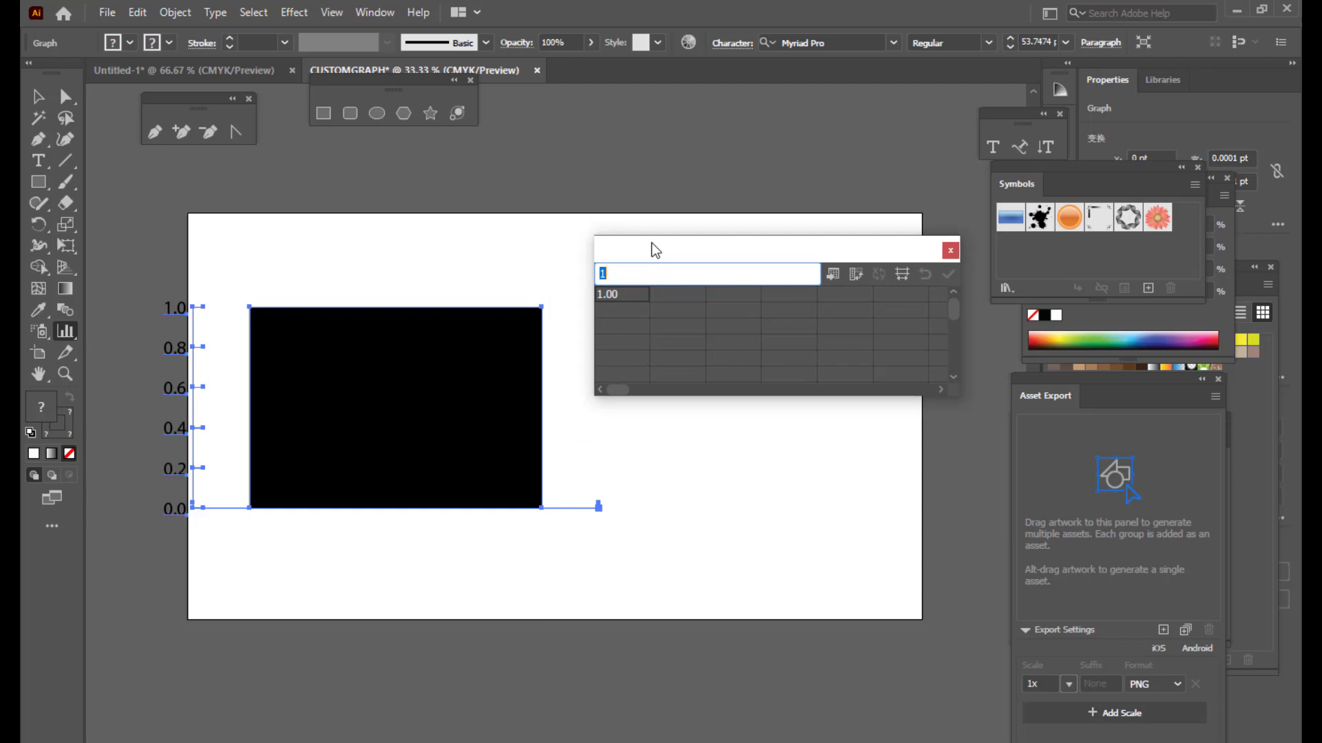
pyautogui.hotkey('alt', 'Tab')
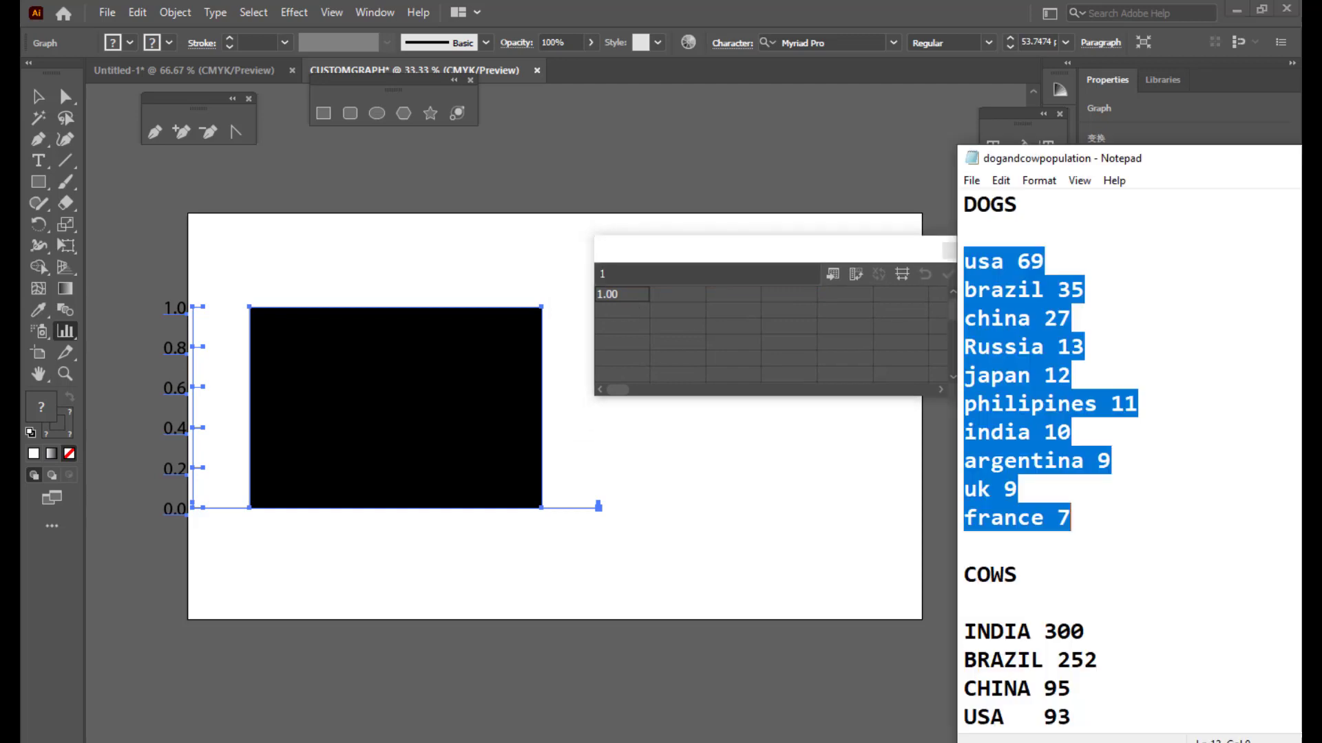
# Step: Clear the text selection in the Notepad population list and reposition its window beside the graph data window
pyautogui.click(1028, 253)
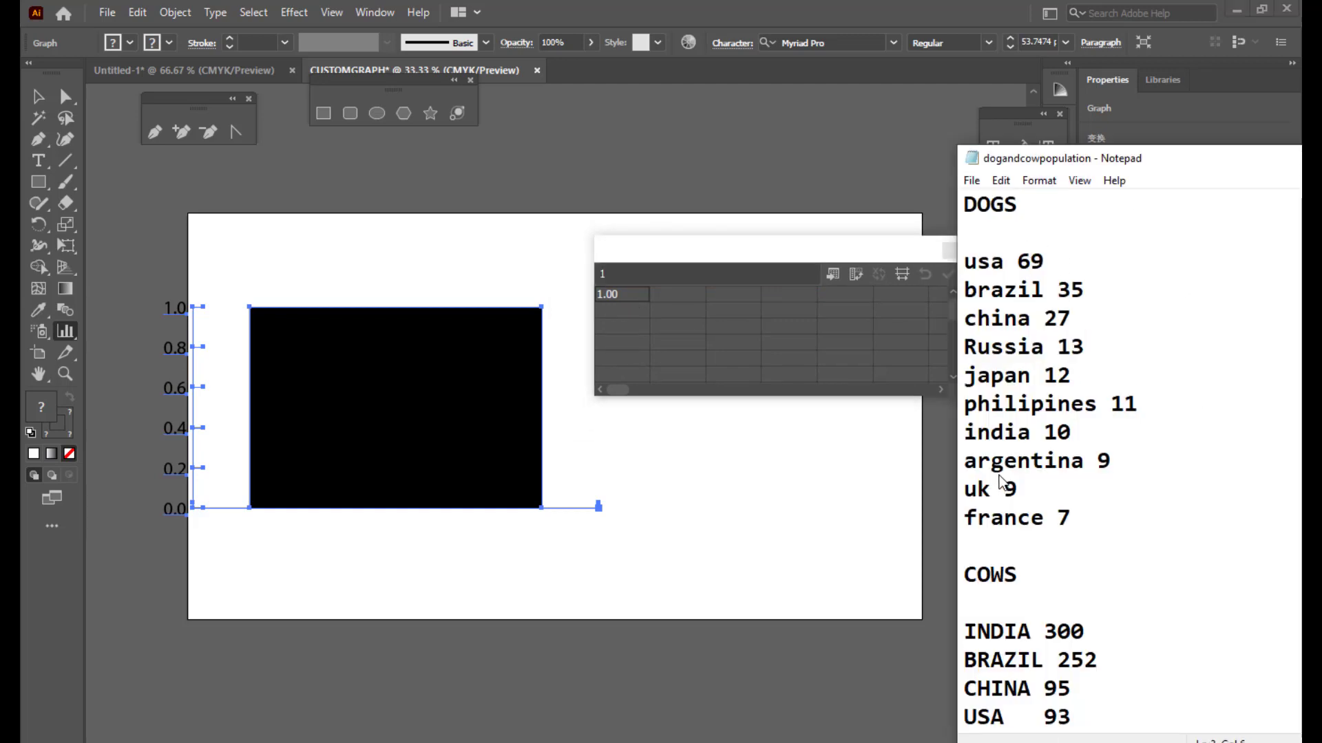
pyautogui.click(1043, 158)
pyautogui.moveTo(1043, 157); pyautogui.dragTo(1019, 163)
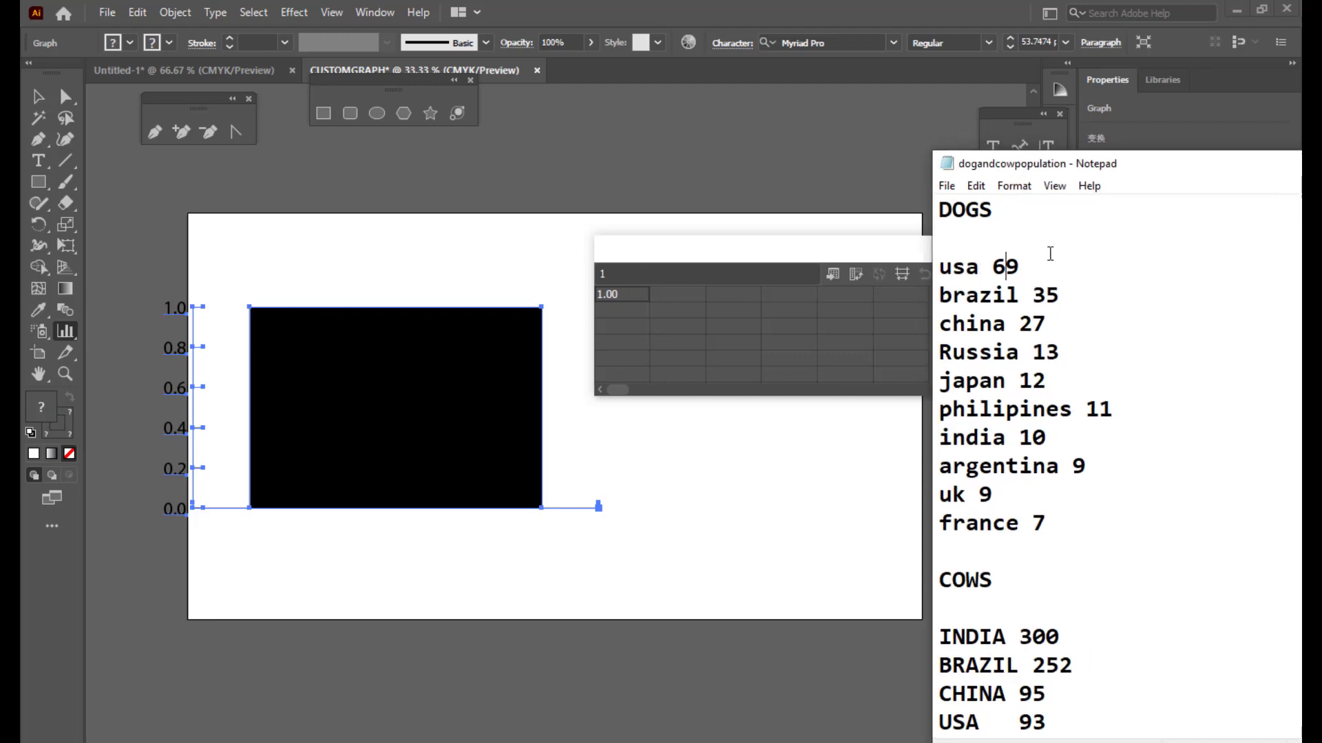
pyautogui.moveTo(1057, 168); pyautogui.dragTo(1070, 159)
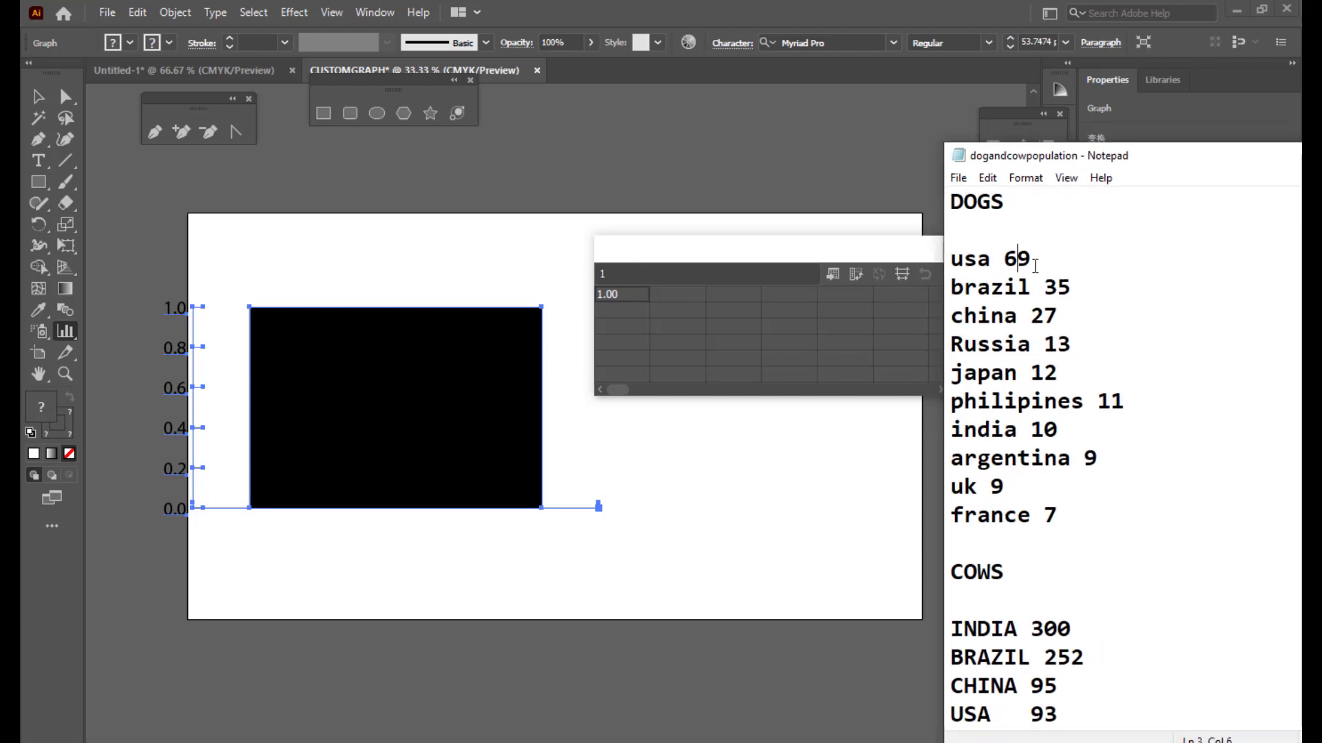
# Step: Enter USA with the value 69 in the first row of the graph data
pyautogui.click(623, 271)
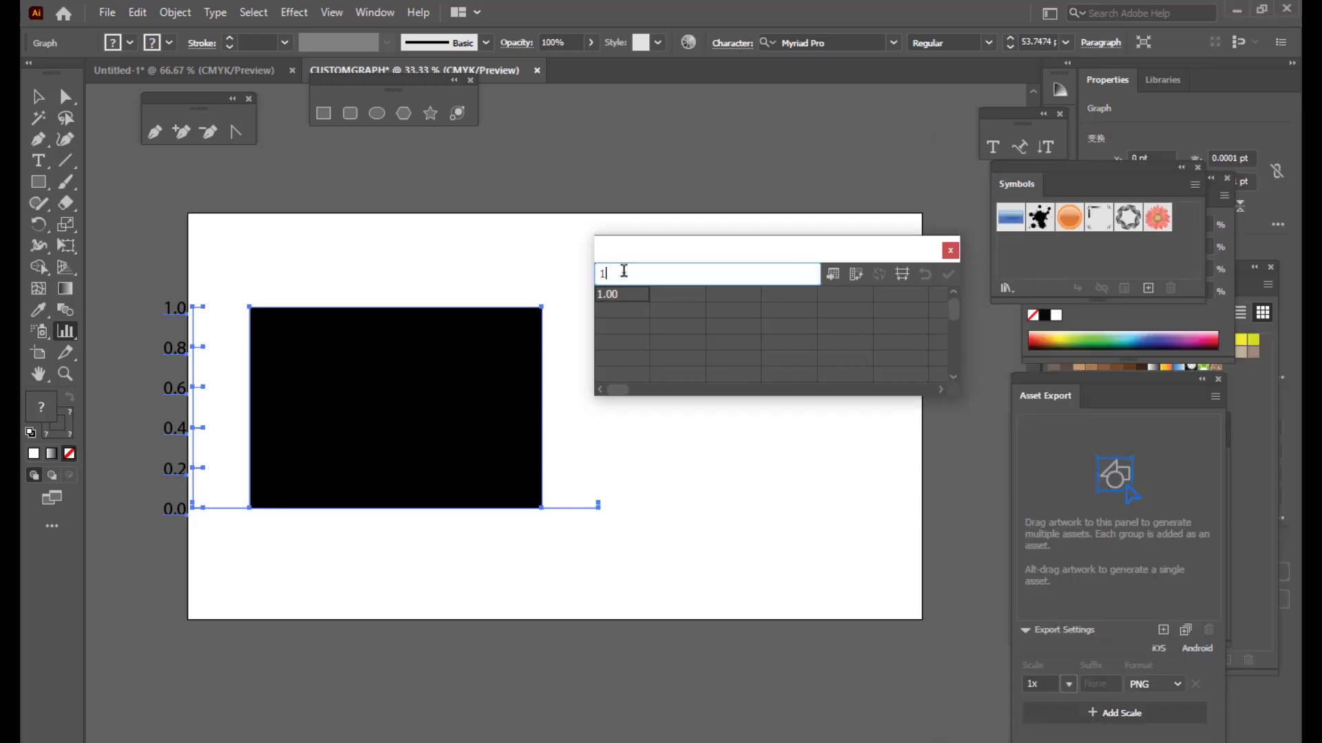
pyautogui.moveTo(622, 271); pyautogui.dragTo(547, 272)
pyautogui.write('US')
pyautogui.click(671, 295)
pyautogui.write('69')
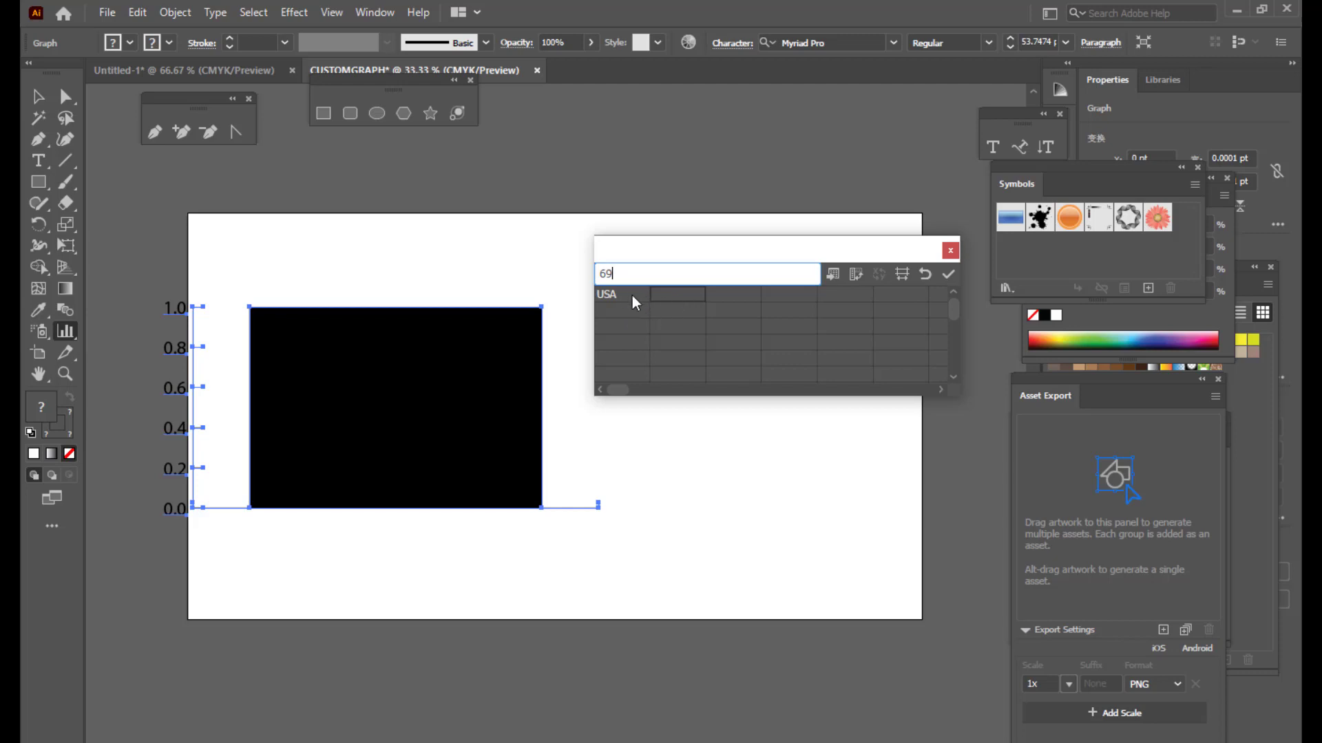
pyautogui.click(623, 310)
# Step: Copy brazil and its value 35 from the Notepad list into the second row of the graph data
pyautogui.hotkey('alt', 'Tab')
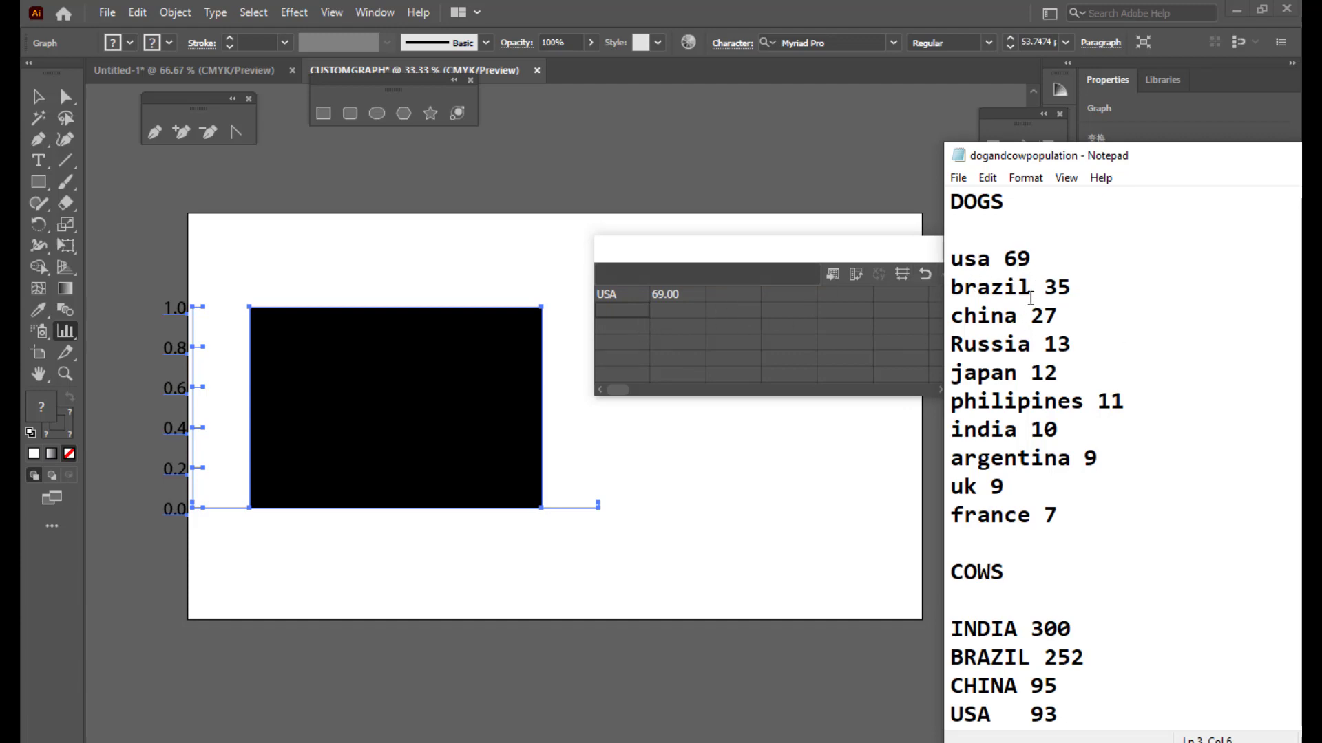
pyautogui.moveTo(1031, 289); pyautogui.dragTo(916, 288)
pyautogui.hotkey('ctrl', 'c')
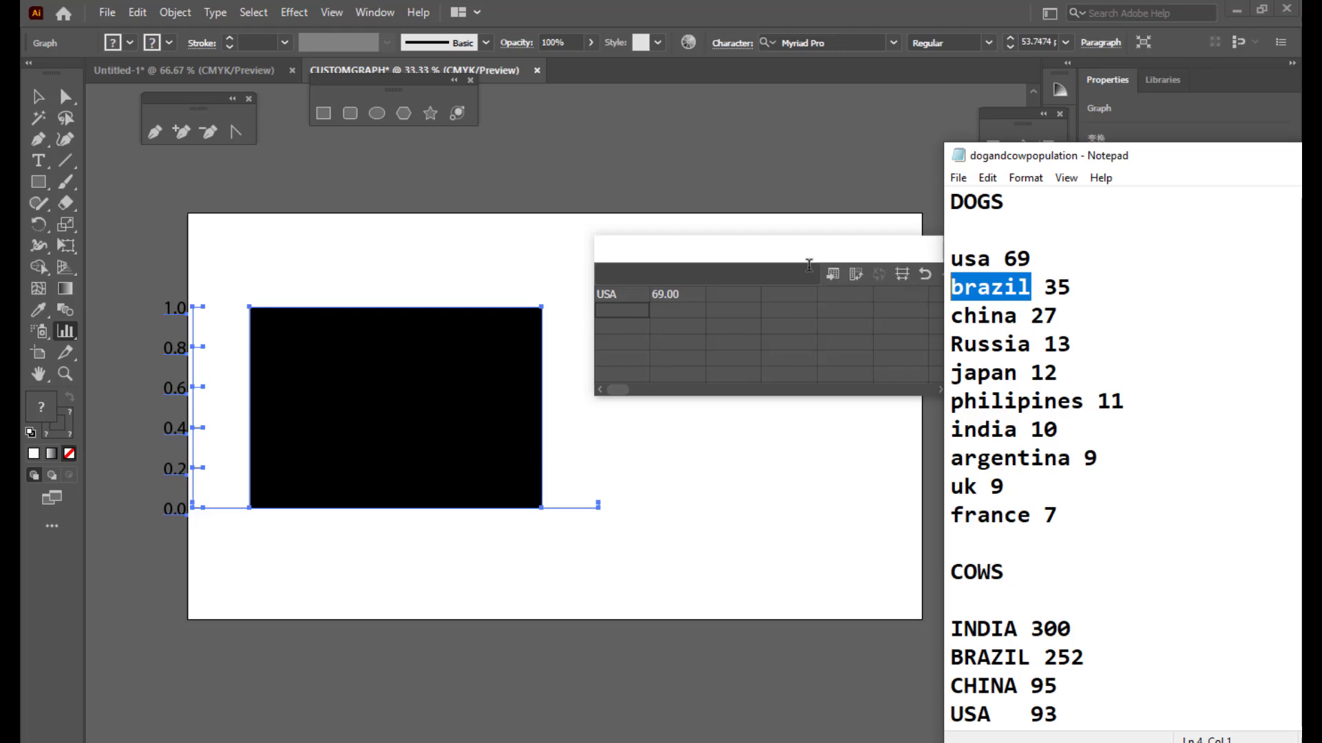
pyautogui.click(630, 273)
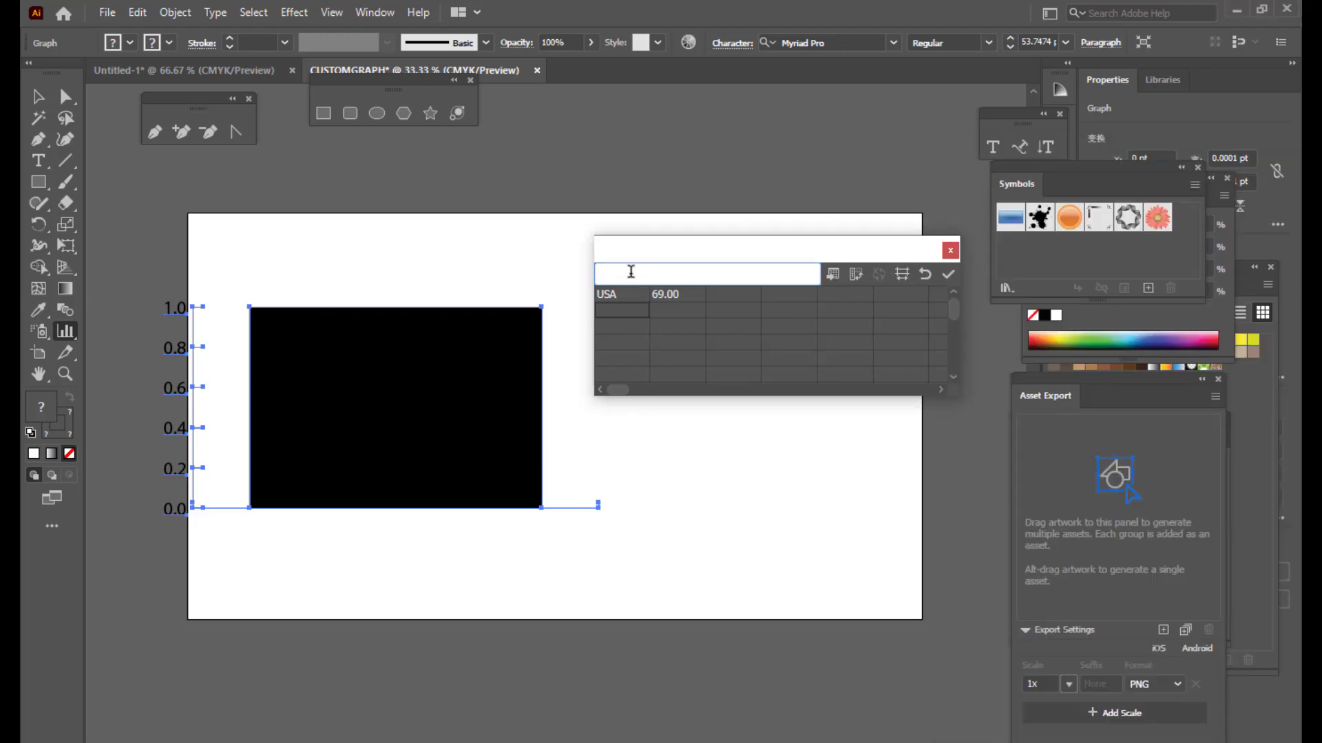
pyautogui.hotkey('ctrl', 'v')
pyautogui.press('Tab')
pyautogui.hotkey('alt', 'Tab')
pyautogui.moveTo(1075, 287); pyautogui.dragTo(1042, 288)
pyautogui.hotkey('ctrl', 'c')
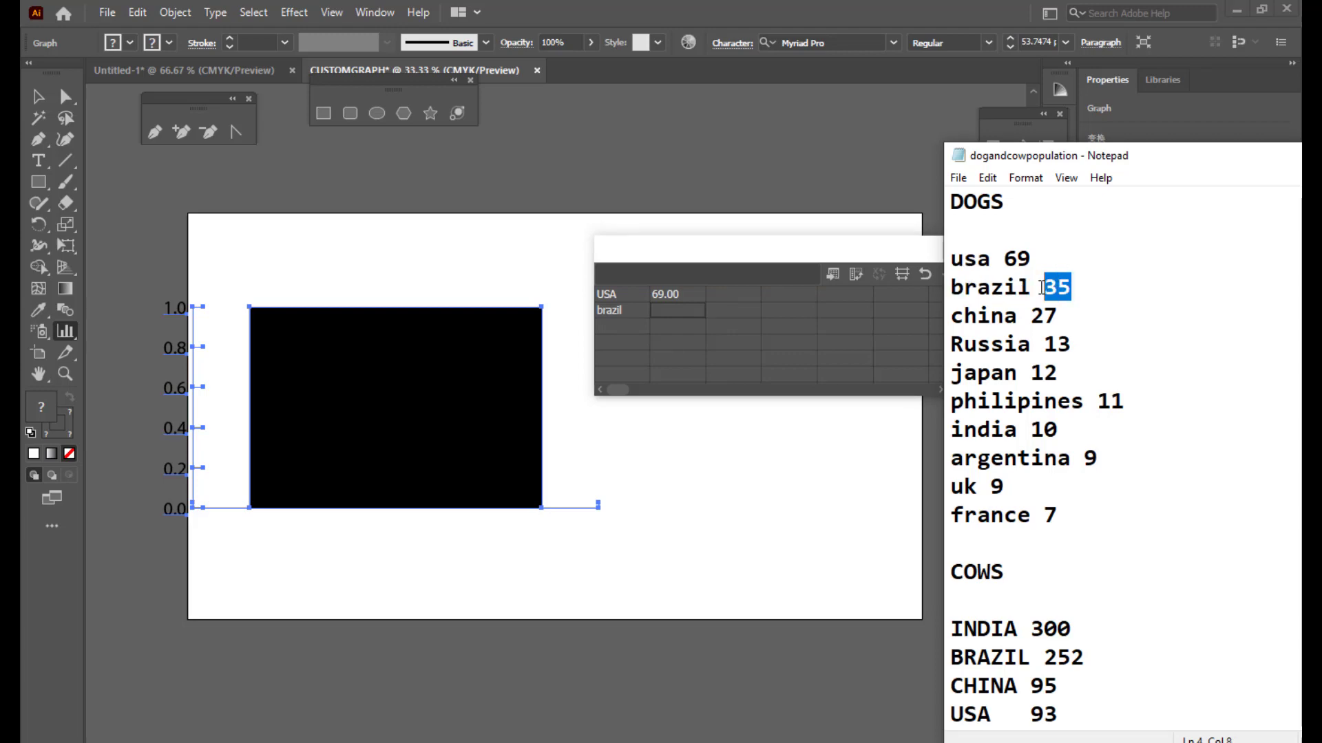
pyautogui.click(675, 310)
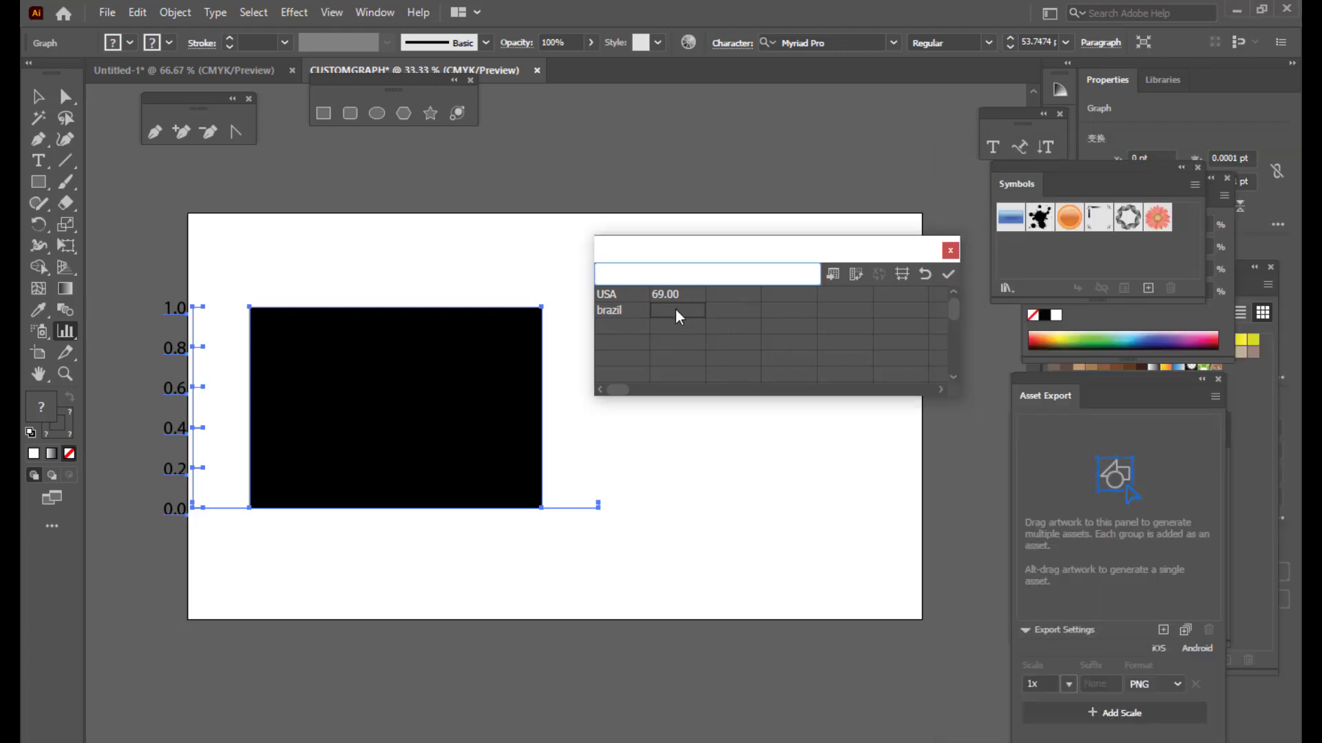
pyautogui.hotkey('ctrl', 'v')
pyautogui.click(629, 325)
# Step: Copy china and its value 27 from the Notepad list into the third row of the graph data
pyautogui.hotkey('alt', 'Tab')
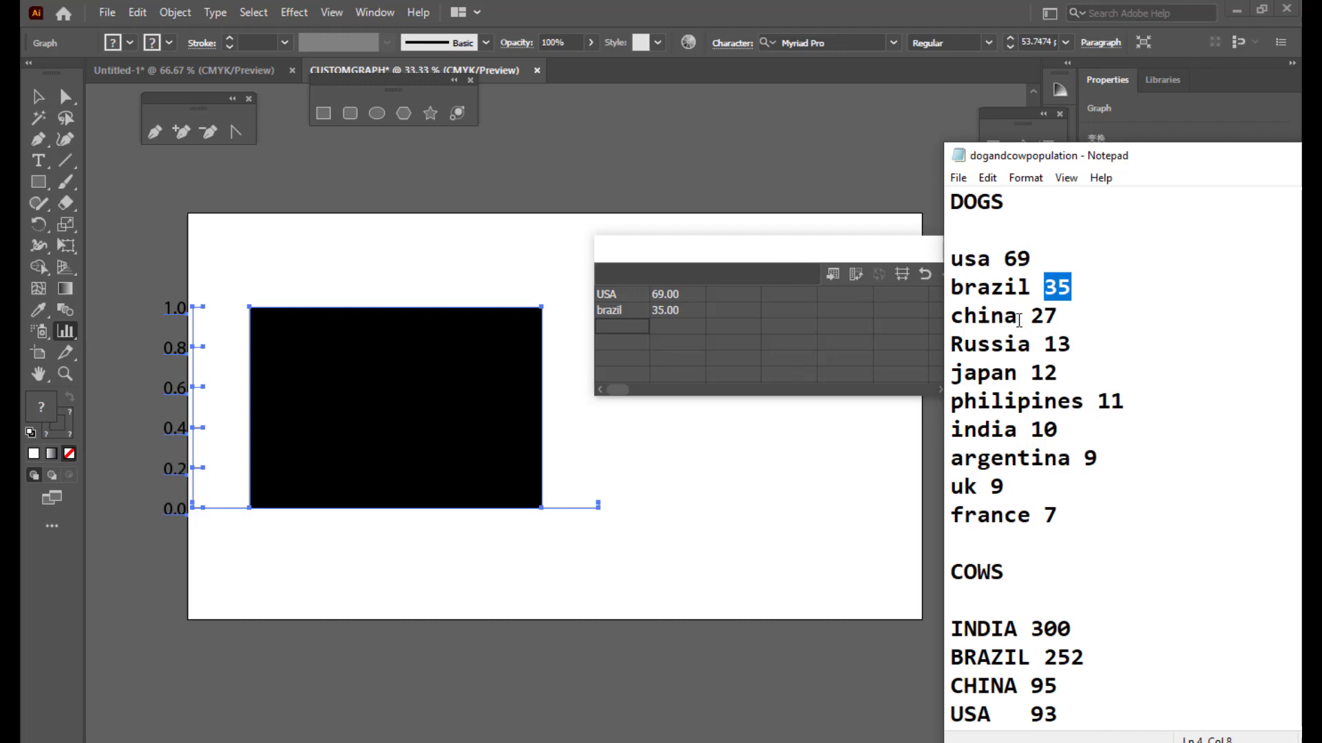
pyautogui.moveTo(1018, 318); pyautogui.dragTo(949, 318)
pyautogui.hotkey('ctrl', 'c')
pyautogui.click(635, 329)
pyautogui.hotkey('ctrl', 'v')
pyautogui.click(690, 326)
pyautogui.hotkey('alt', 'Tab')
pyautogui.click(679, 328)
pyautogui.moveTo(1057, 317); pyautogui.dragTo(950, 346)
pyautogui.hotkey('ctrl', 'v')
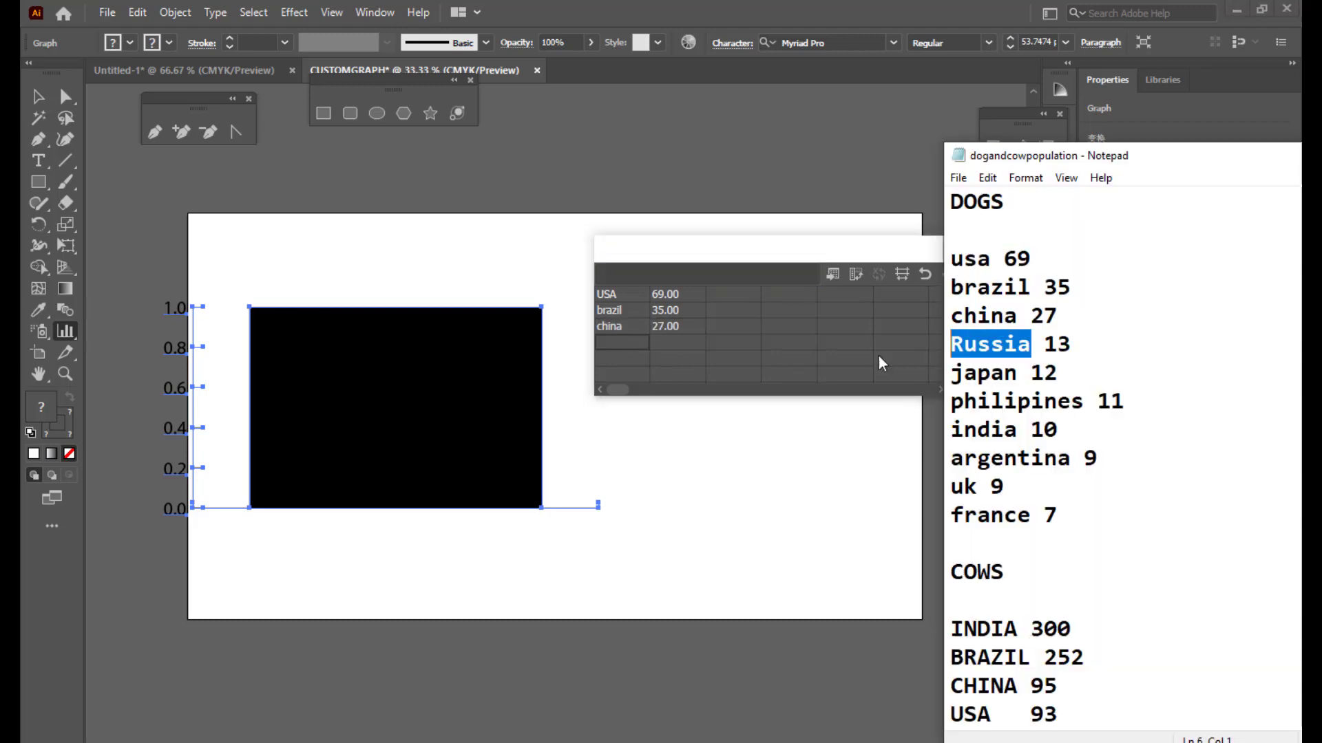
# Step: Add Russia with 13 and japan with 12 from the Notepad list as the next graph data rows
pyautogui.click(623, 343)
pyautogui.hotkey('ctrl', 'v')
pyautogui.moveTo(1071, 345)
pyautogui.mouseDown()
pyautogui.moveTo(1044, 346)
pyautogui.moveTo(1031, 372)
pyautogui.mouseUp()
pyautogui.click(678, 342)
pyautogui.hotkey('ctrl', 'v')
pyautogui.hotkey('ctrl', 'v')
pyautogui.hotkey('ctrl', 'v')
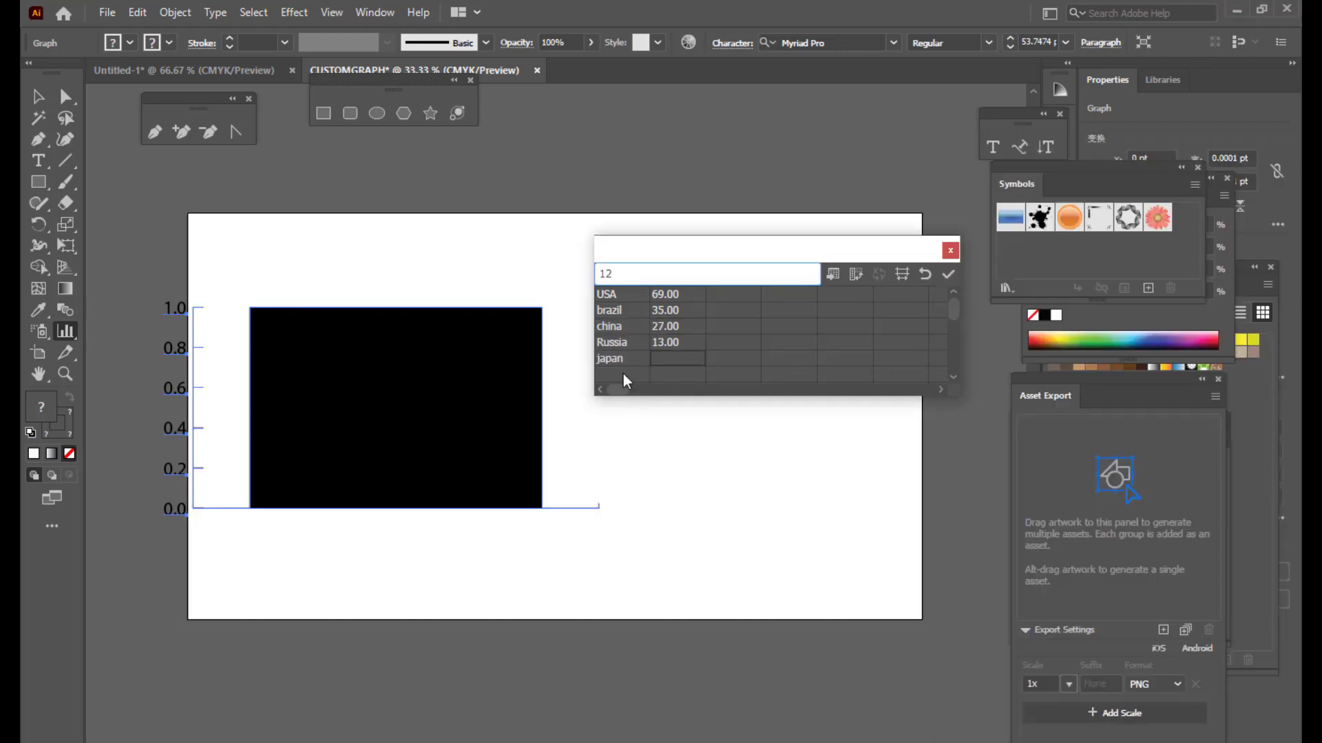
# Step: Enlarge the graph data window and add the rows philipines 11 and india 10 from the Notepad list
pyautogui.moveTo(959, 396); pyautogui.dragTo(1016, 517)
pyautogui.moveTo(1086, 401); pyautogui.dragTo(950, 401)
pyautogui.click(622, 378)
pyautogui.hotkey('ctrl', 'v')
pyautogui.click(667, 380)
pyautogui.hotkey('ctrl', 'v')
pyautogui.click(667, 391)
pyautogui.hotkey('ctrl', 'v')
pyautogui.click(622, 407)
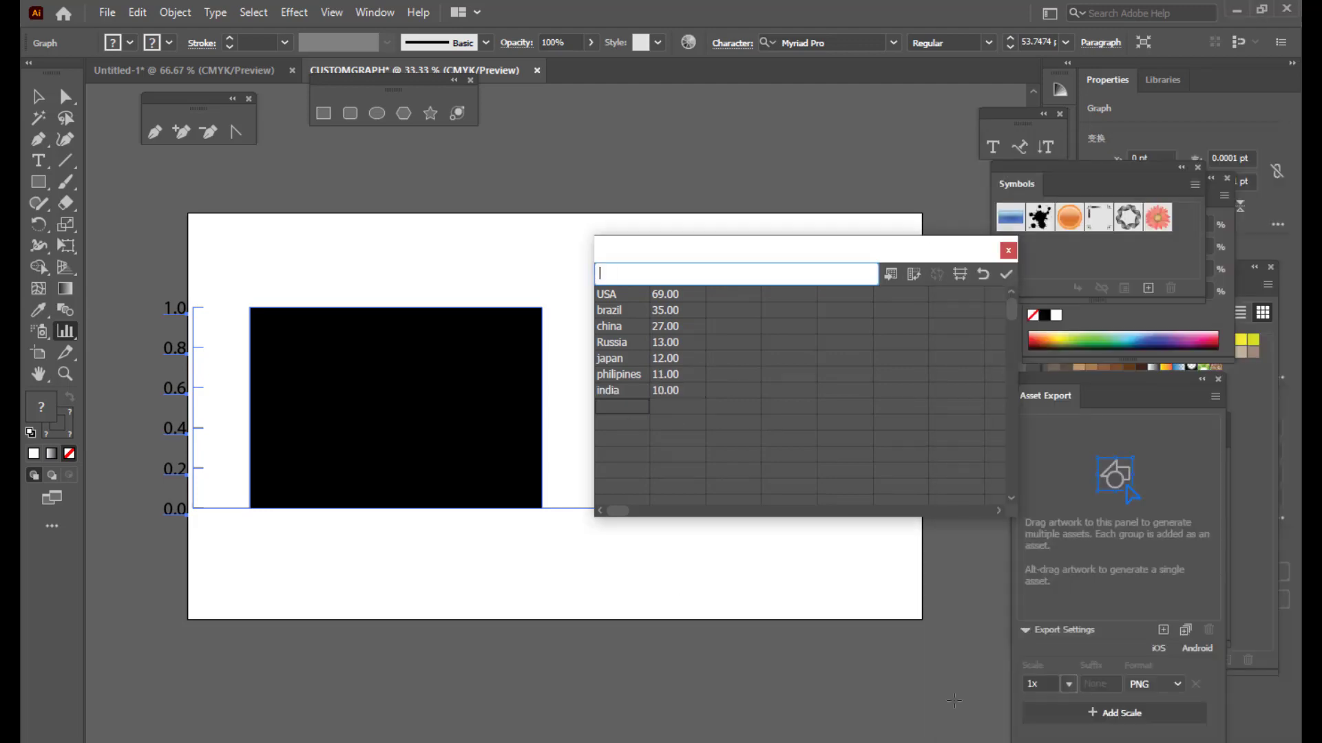
# Step: Fill the remaining graph data rows from the Notepad list: argentina 9, uk 9 and france 7
pyautogui.hotkey('ctrl', 'v')
pyautogui.hotkey('ctrl', 'v')
pyautogui.click(620, 426)
pyautogui.hotkey('ctrl', 'v')
pyautogui.moveTo(977, 488)
pyautogui.mouseDown()
pyautogui.moveTo(940, 488)
pyautogui.moveTo(989, 487)
pyautogui.mouseUp()
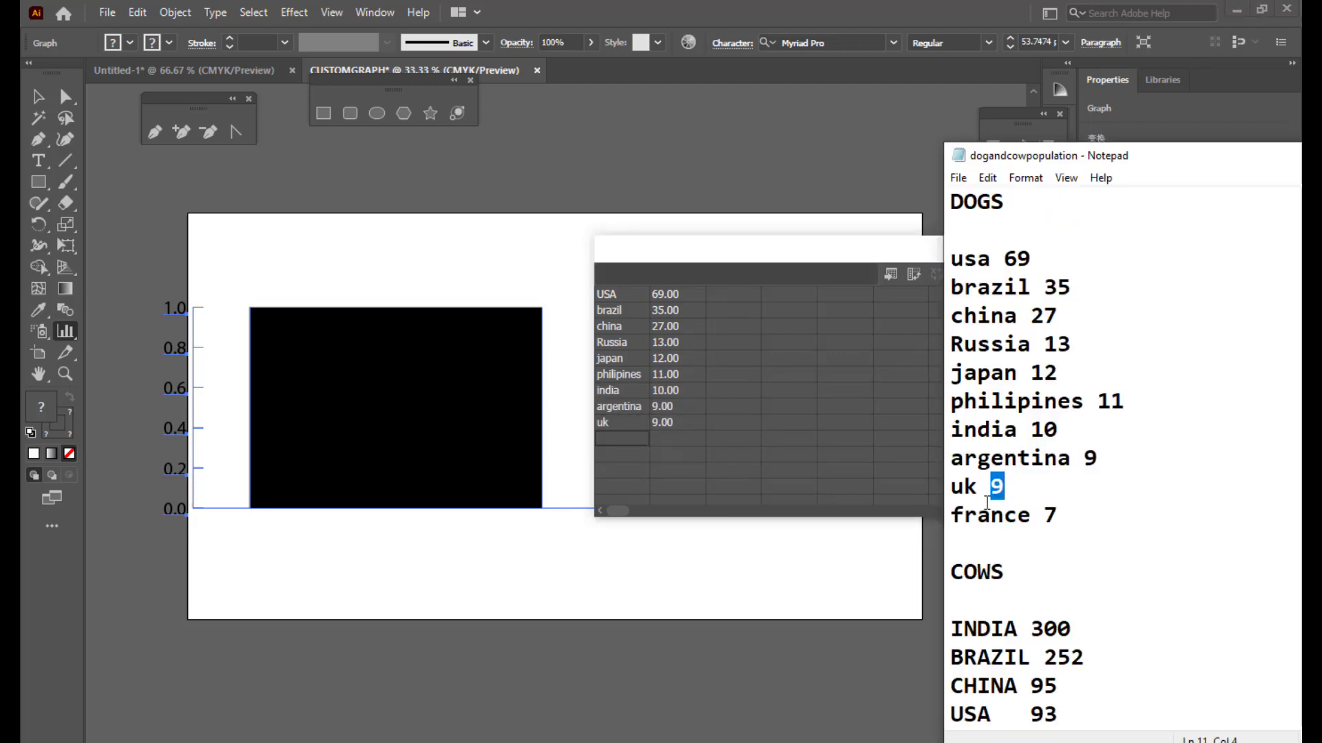
pyautogui.click(678, 422)
pyautogui.hotkey('ctrl', 'v')
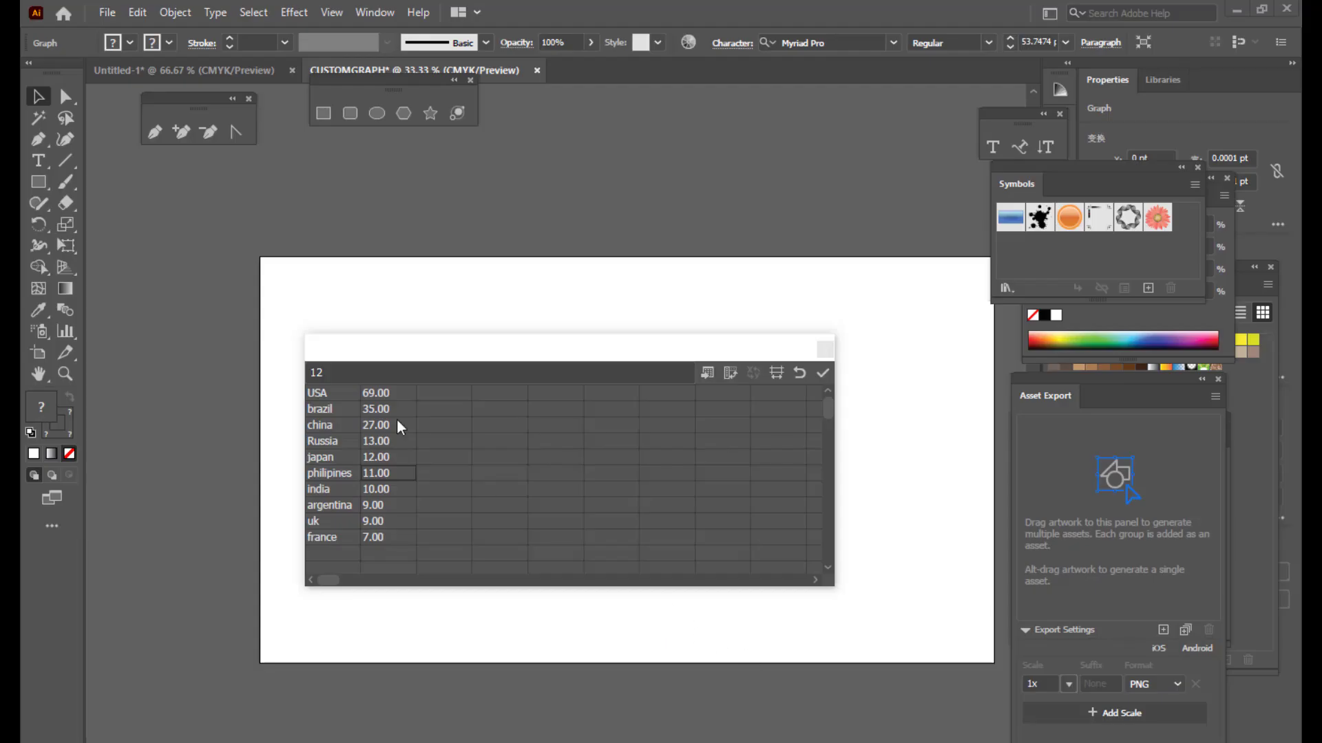
# Step: Apply the entered data to the column graph, move the data window off the artboard and close it
pyautogui.moveTo(392, 343); pyautogui.dragTo(384, 347)
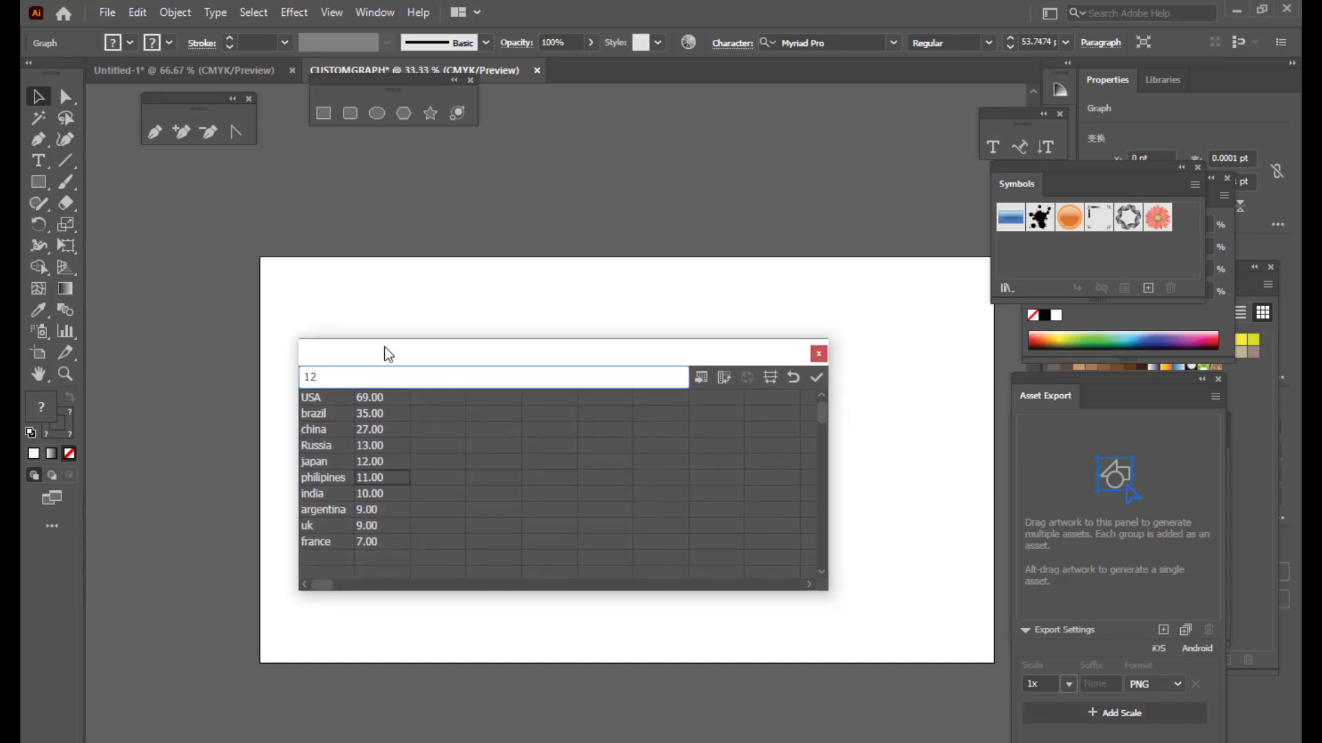
pyautogui.click(818, 381)
pyautogui.moveTo(517, 352); pyautogui.dragTo(1036, 292)
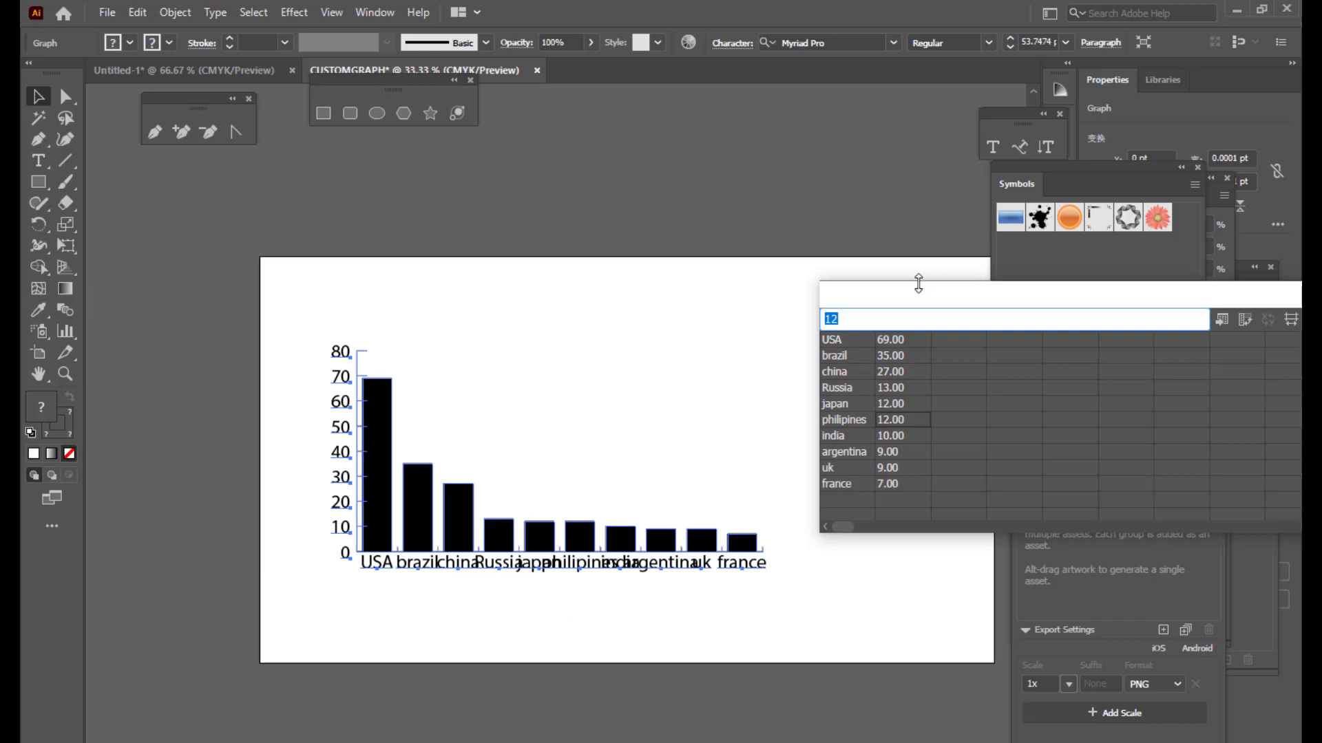
pyautogui.moveTo(920, 283); pyautogui.dragTo(965, 285)
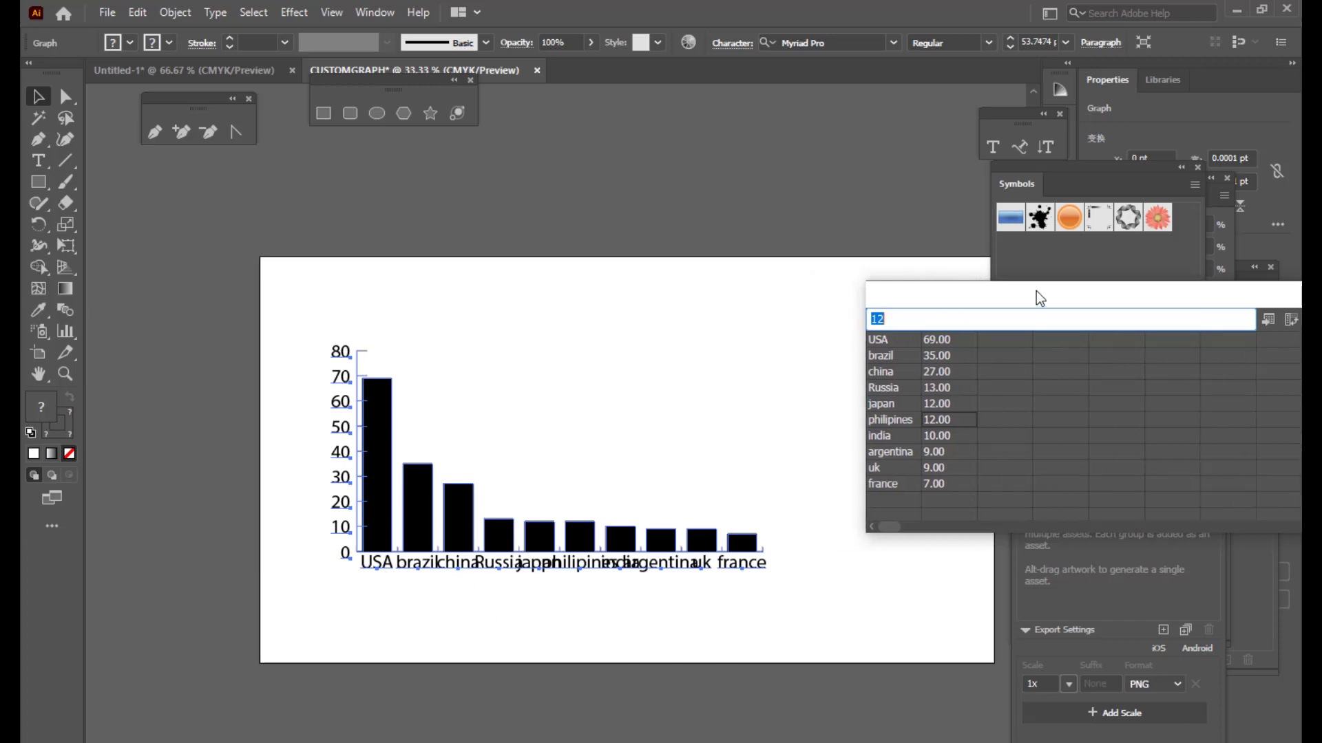
pyautogui.moveTo(982, 288); pyautogui.dragTo(969, 288)
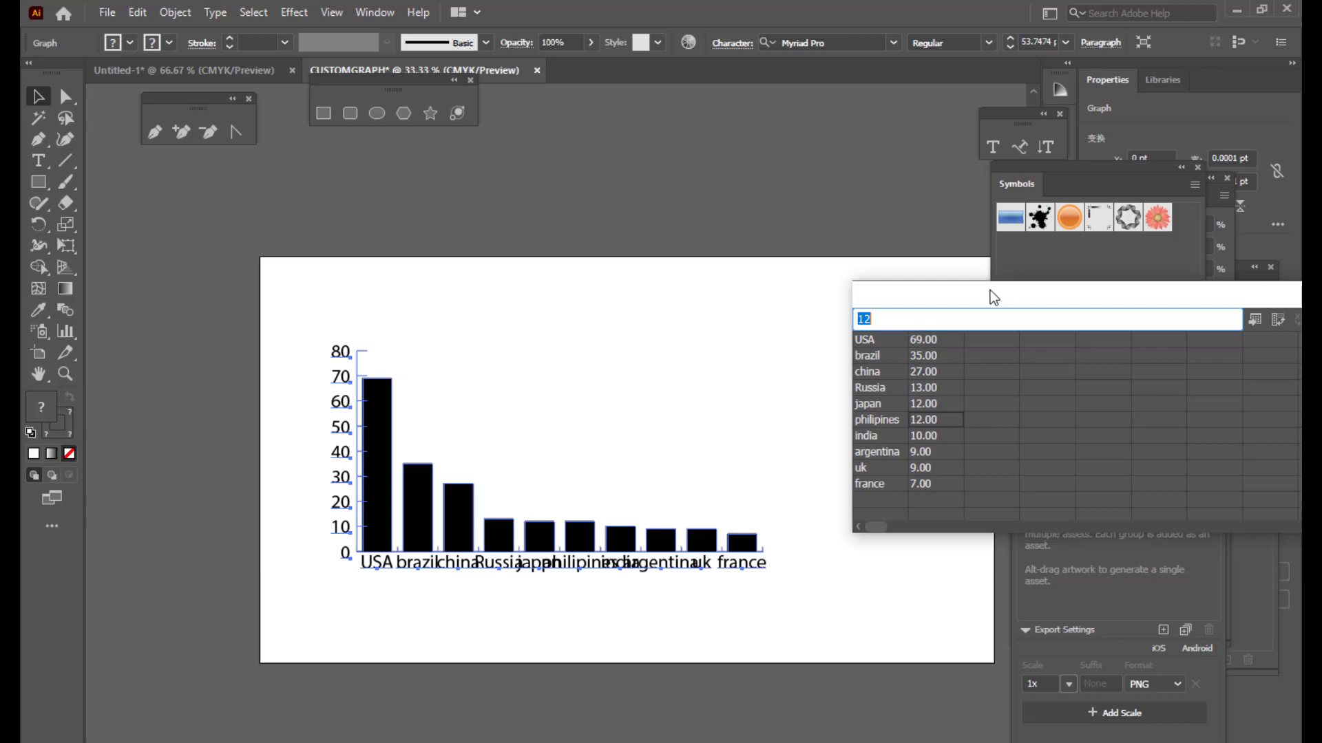
pyautogui.moveTo(990, 290); pyautogui.dragTo(833, 295)
pyautogui.click(1214, 303)
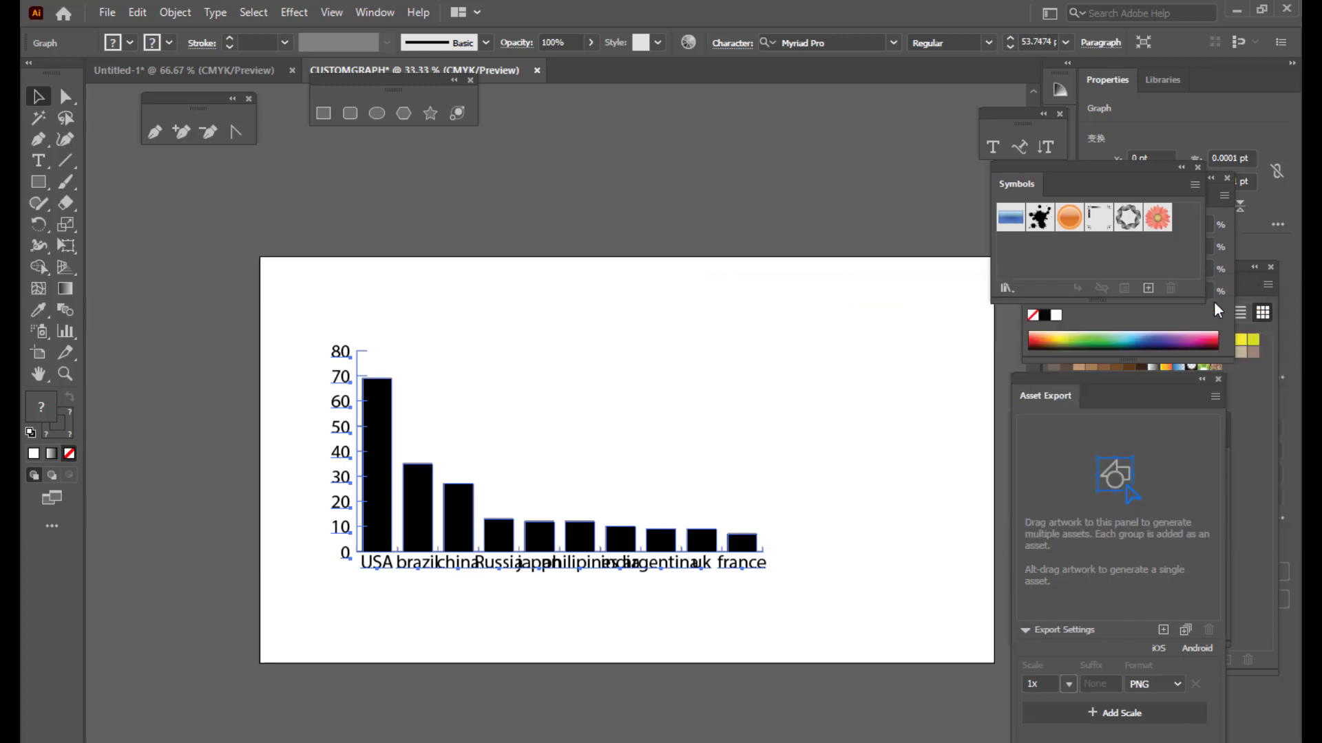
# Step: Enter isolation mode on the graph and move the floating pen and shape tool palettes clear of the isolation bar
pyautogui.doubleClick(544, 543)
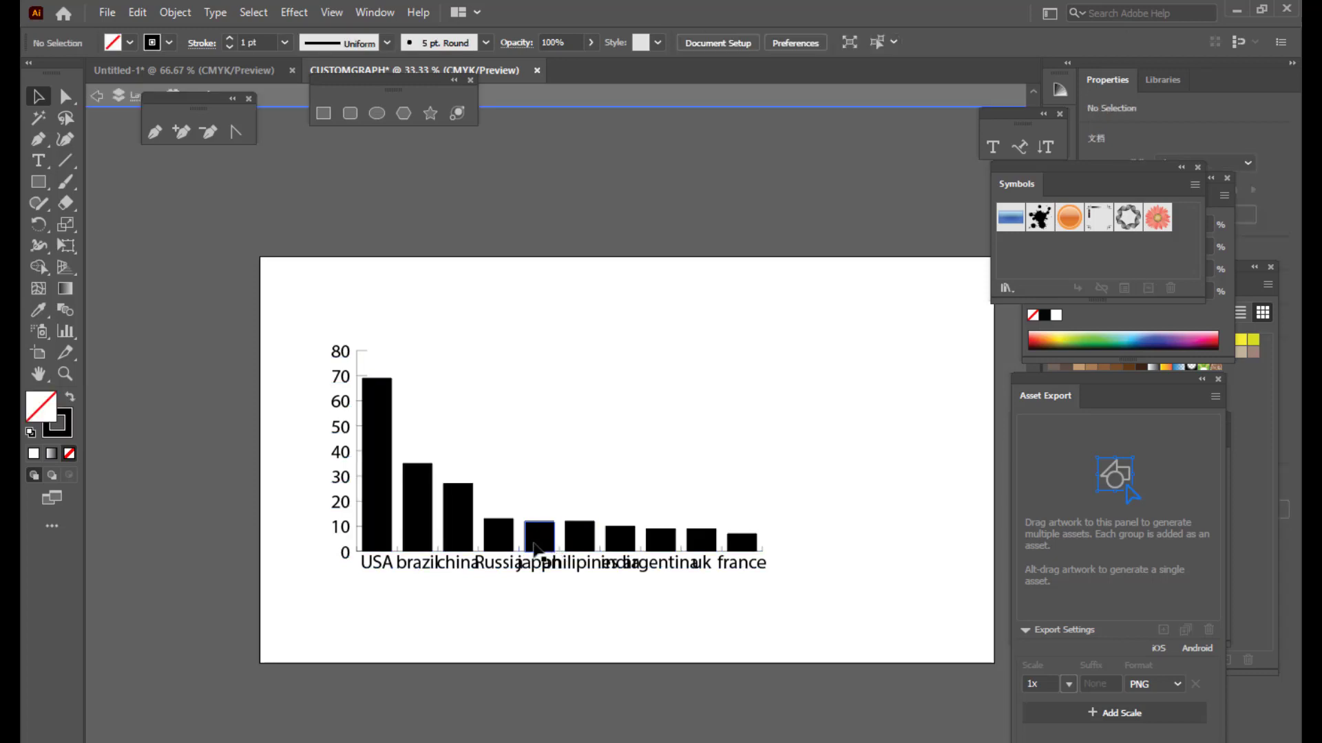
pyautogui.moveTo(327, 81); pyautogui.dragTo(374, 139)
pyautogui.moveTo(187, 105); pyautogui.dragTo(216, 178)
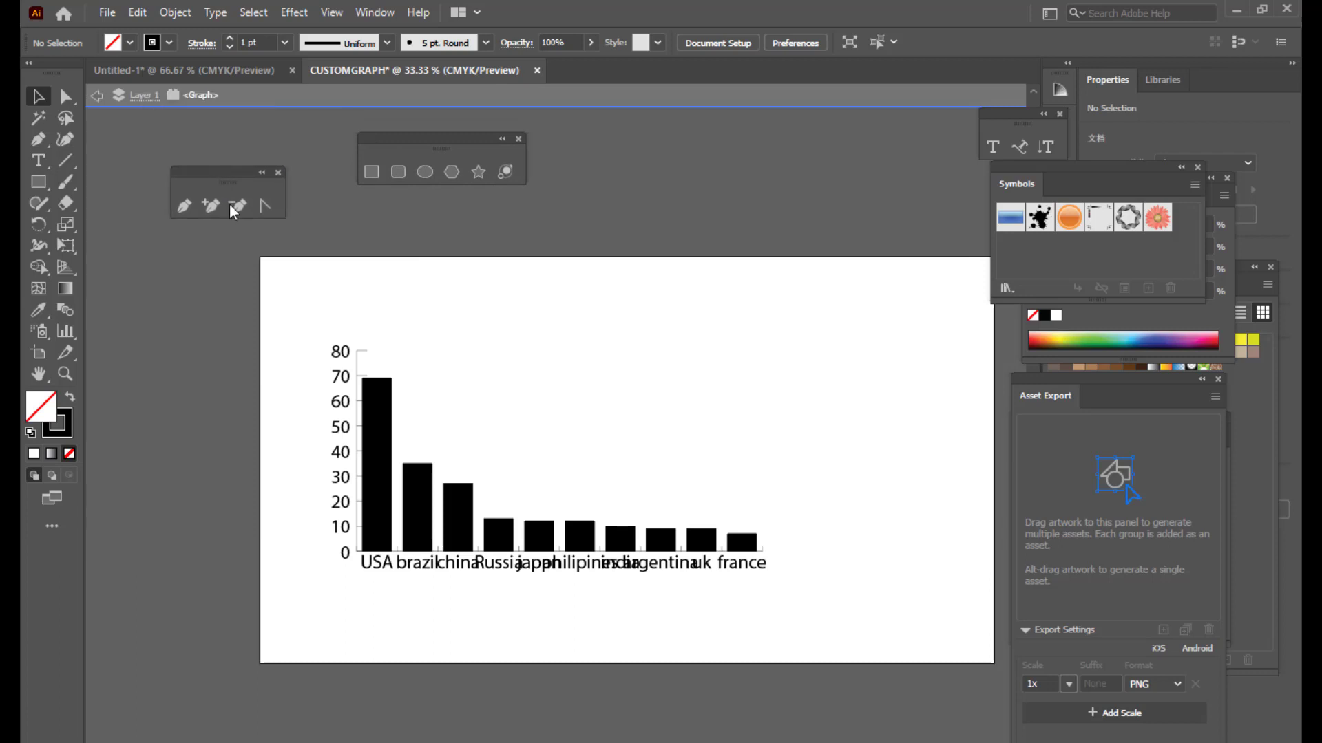
# Step: Select the whole graph and change the font of its labels to Impact
pyautogui.rightClick(383, 409)
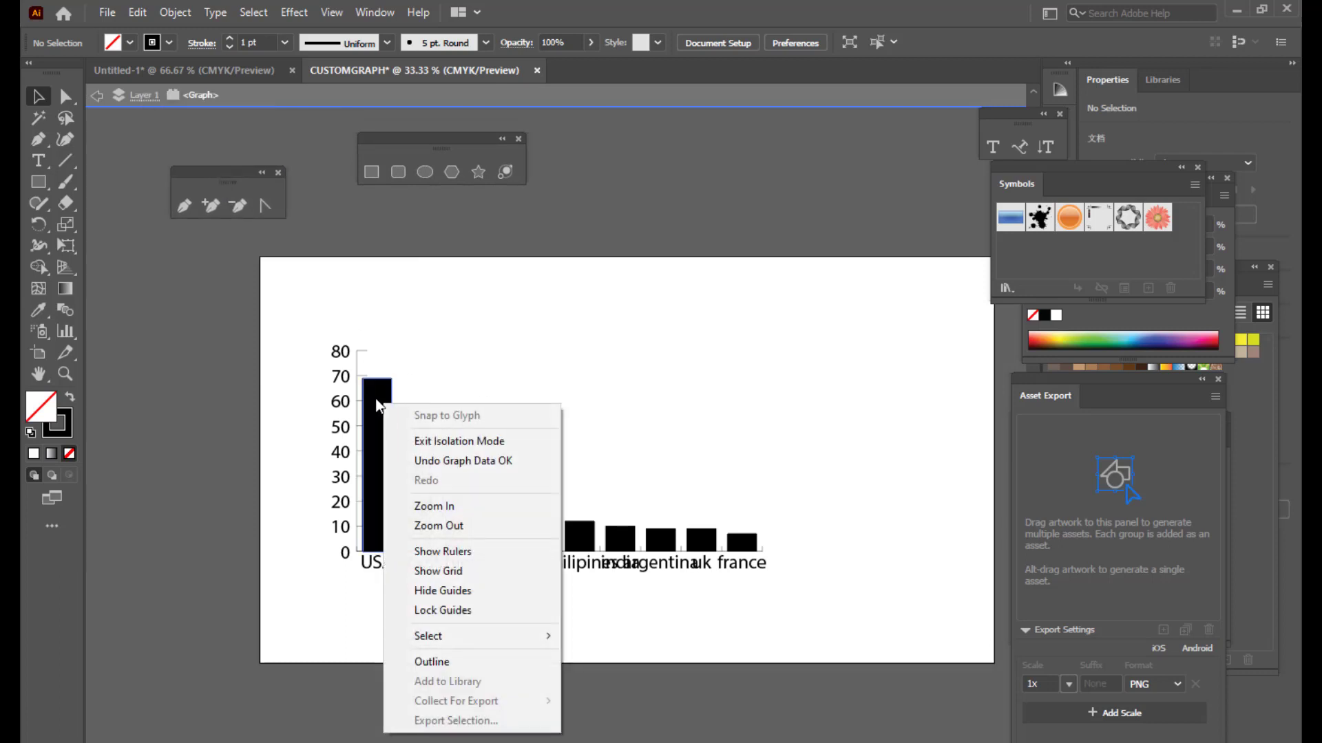
pyautogui.click(377, 407)
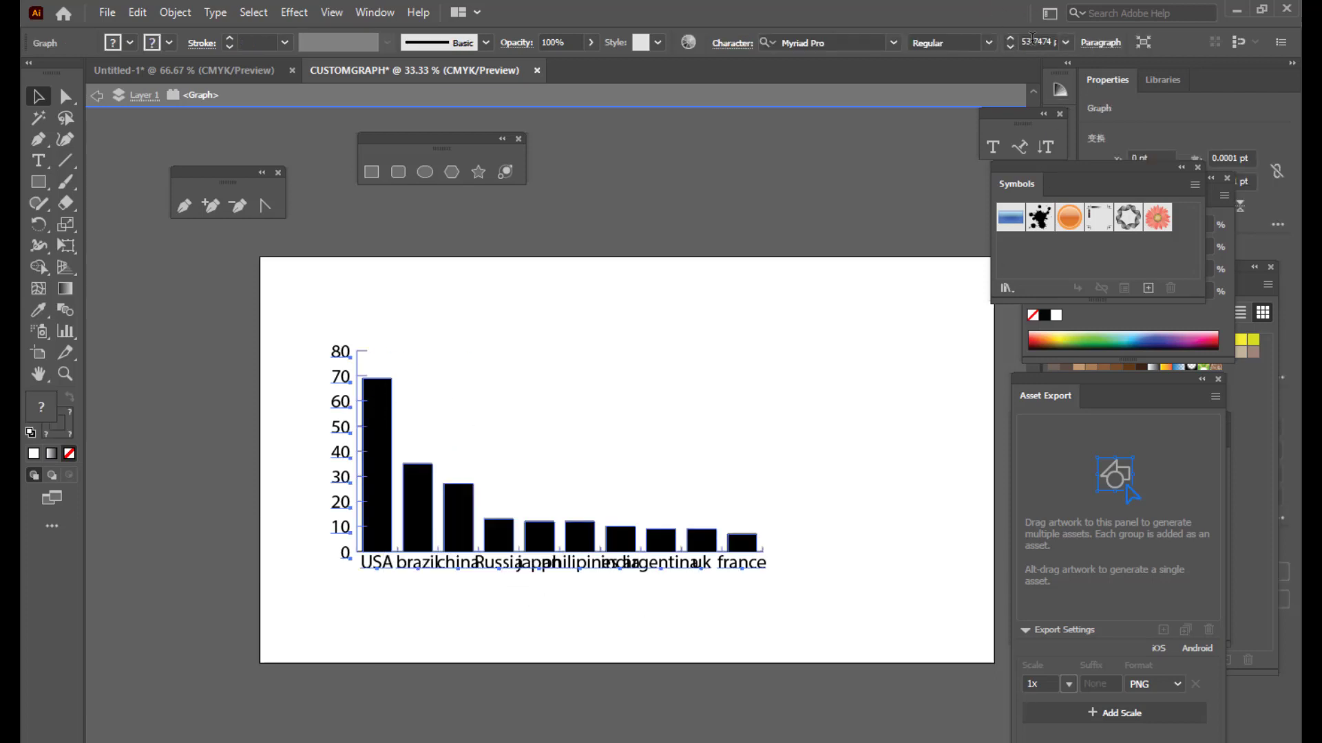
pyautogui.click(817, 43)
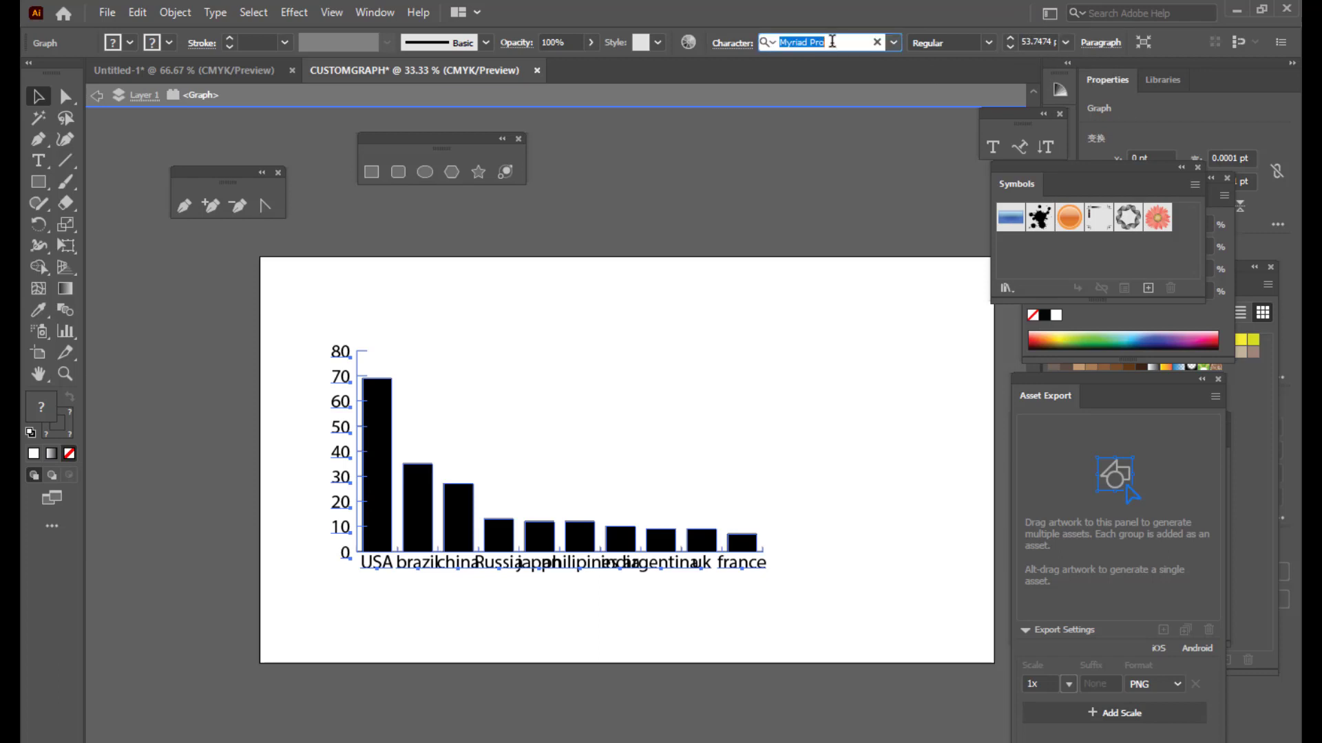
pyautogui.write('IMPACT')
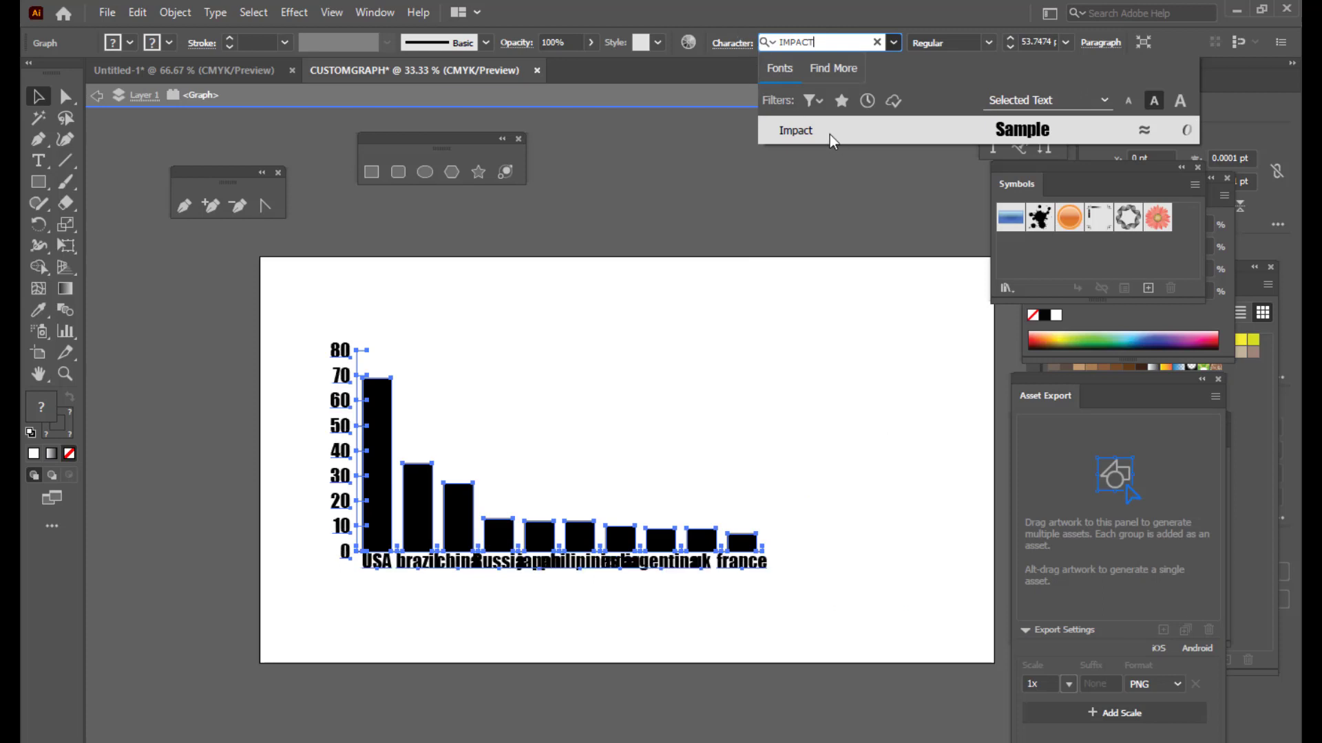
pyautogui.click(795, 131)
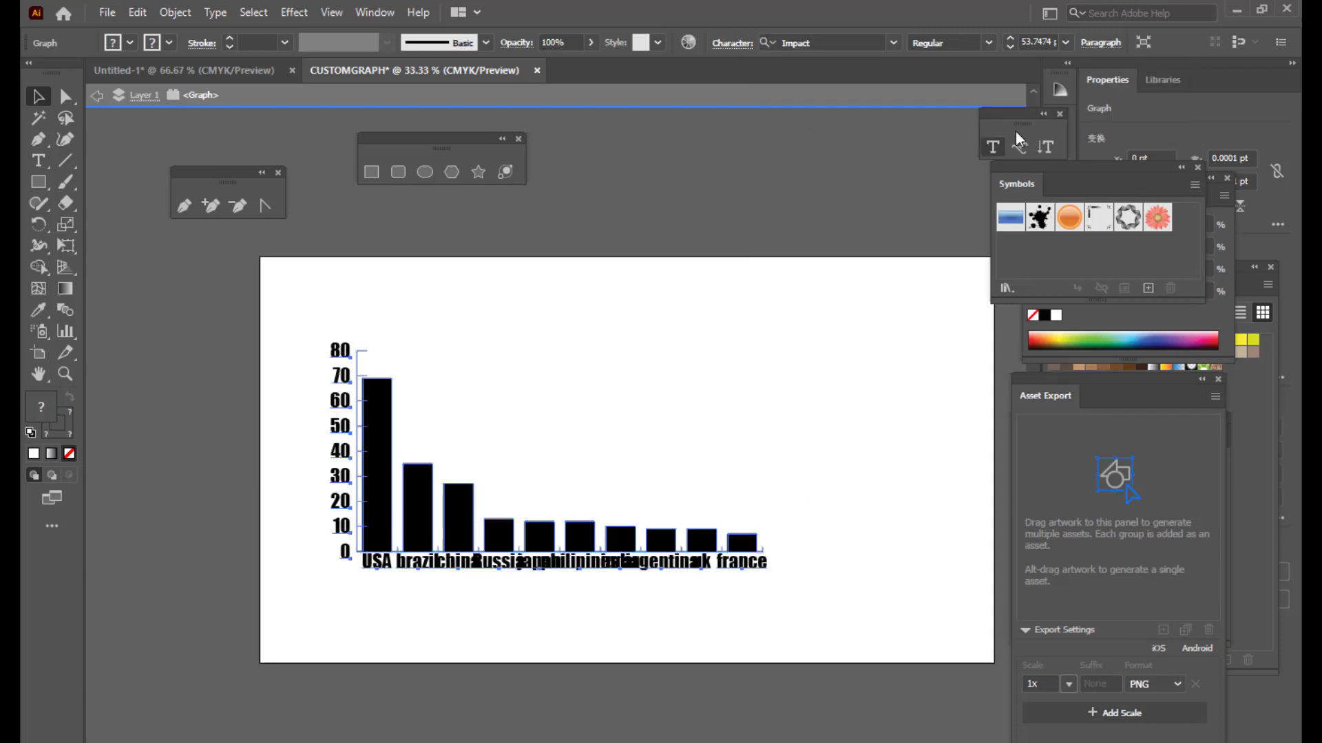
# Step: Set the font size of the graph labels to 30 pt and leave isolation mode
pyautogui.click(1069, 44)
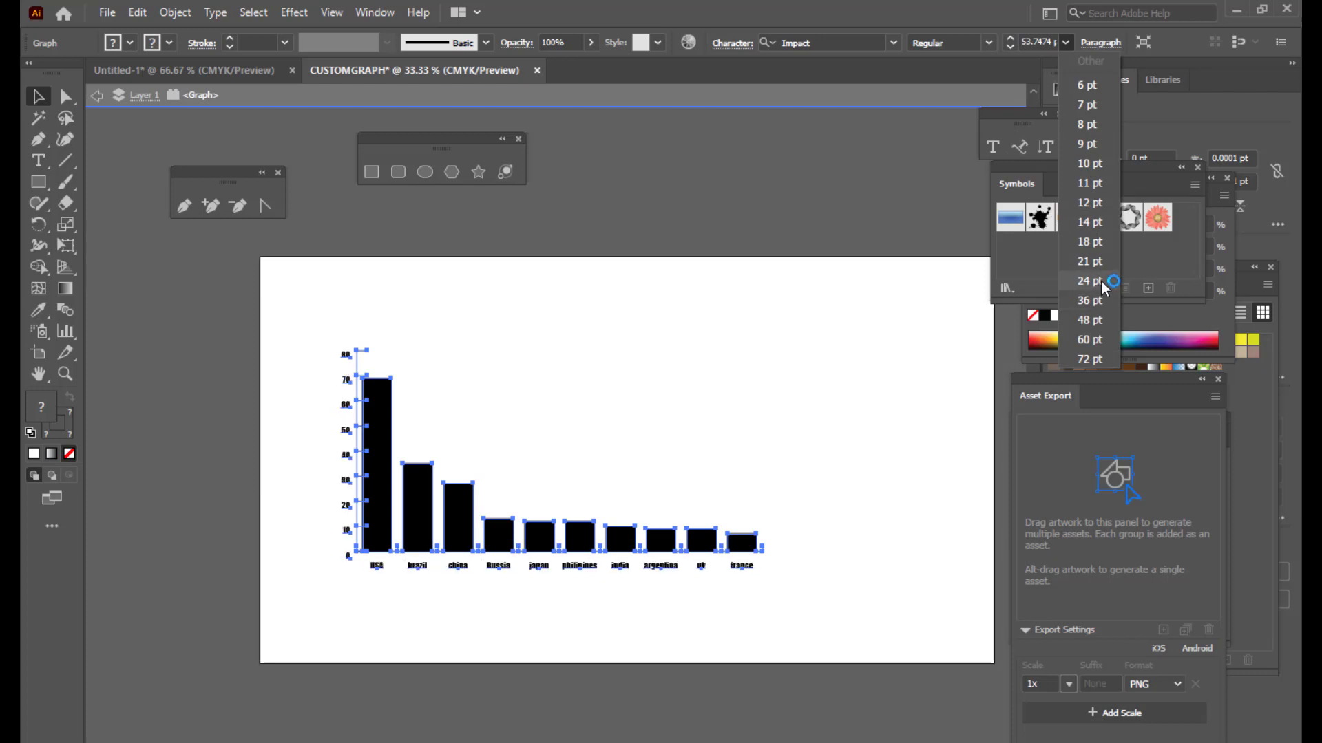
pyautogui.click(1054, 40)
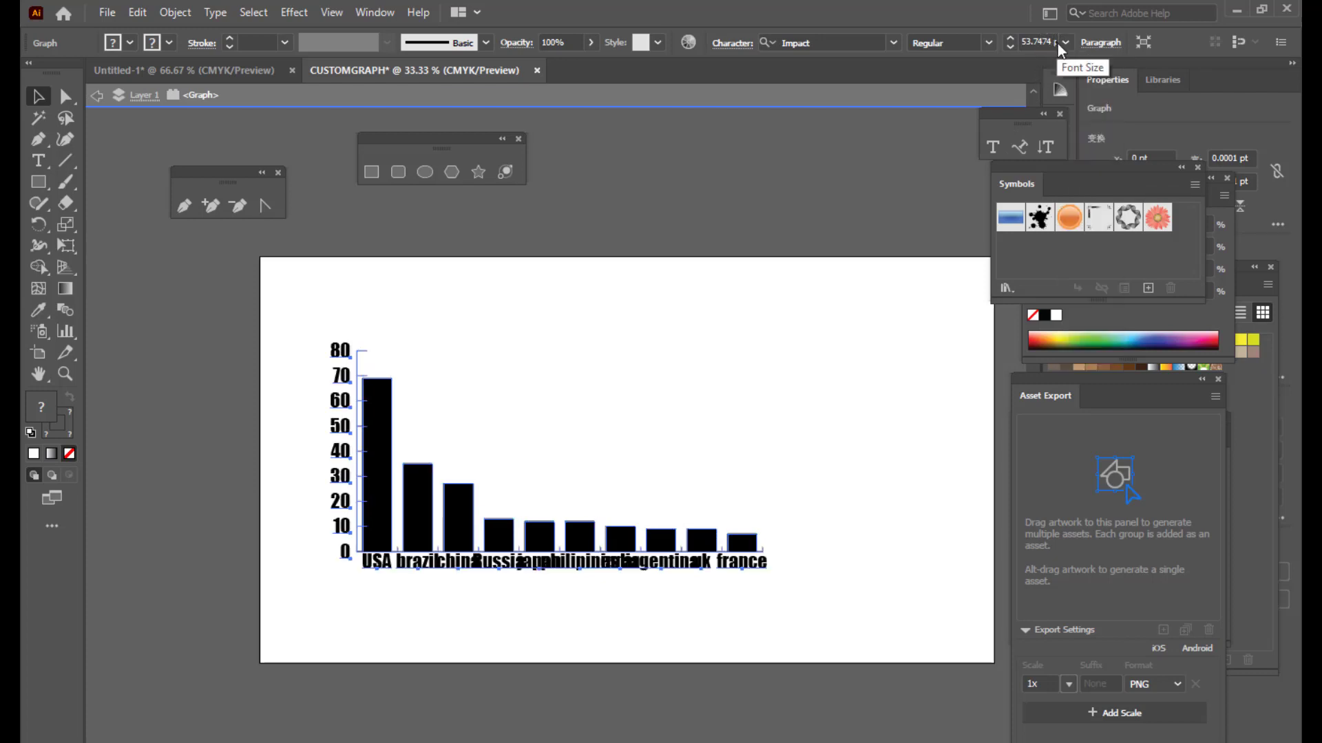
pyautogui.doubleClick(1053, 40)
pyautogui.write('30pt')
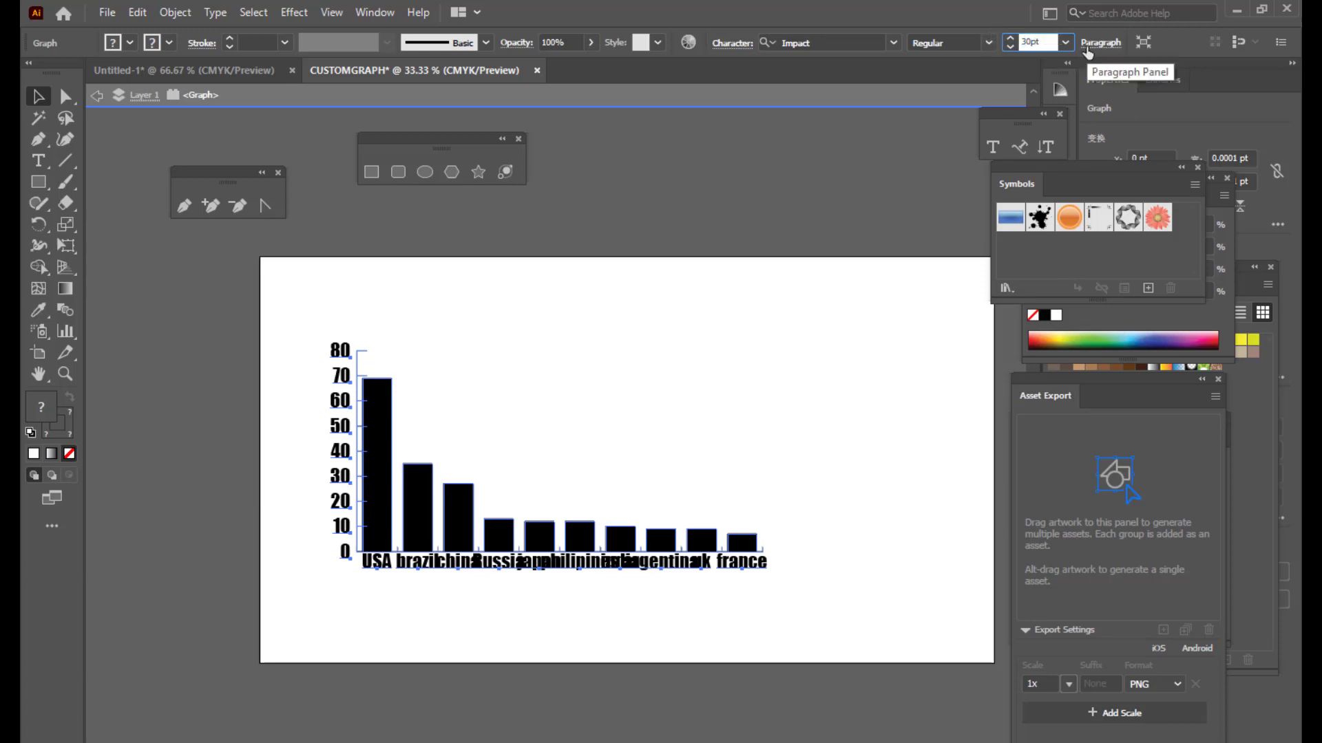
pyautogui.click(874, 43)
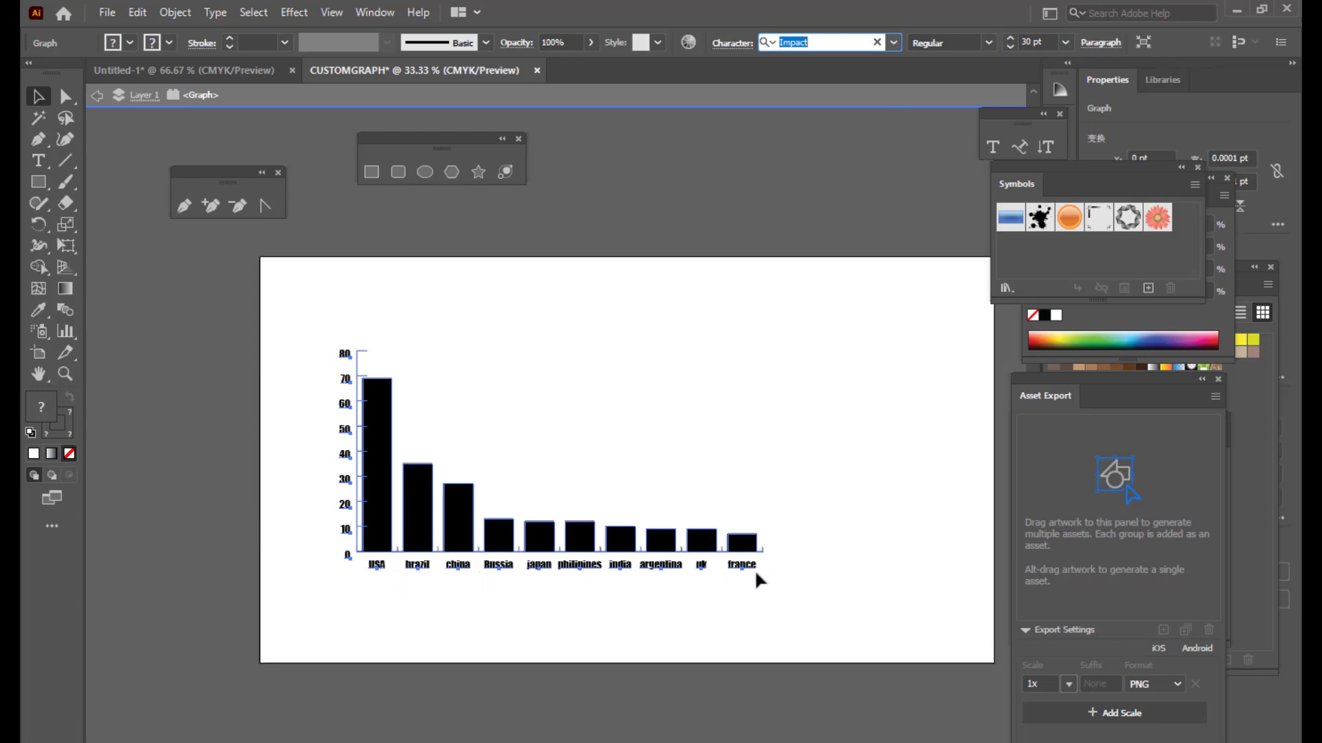
pyautogui.click(99, 102)
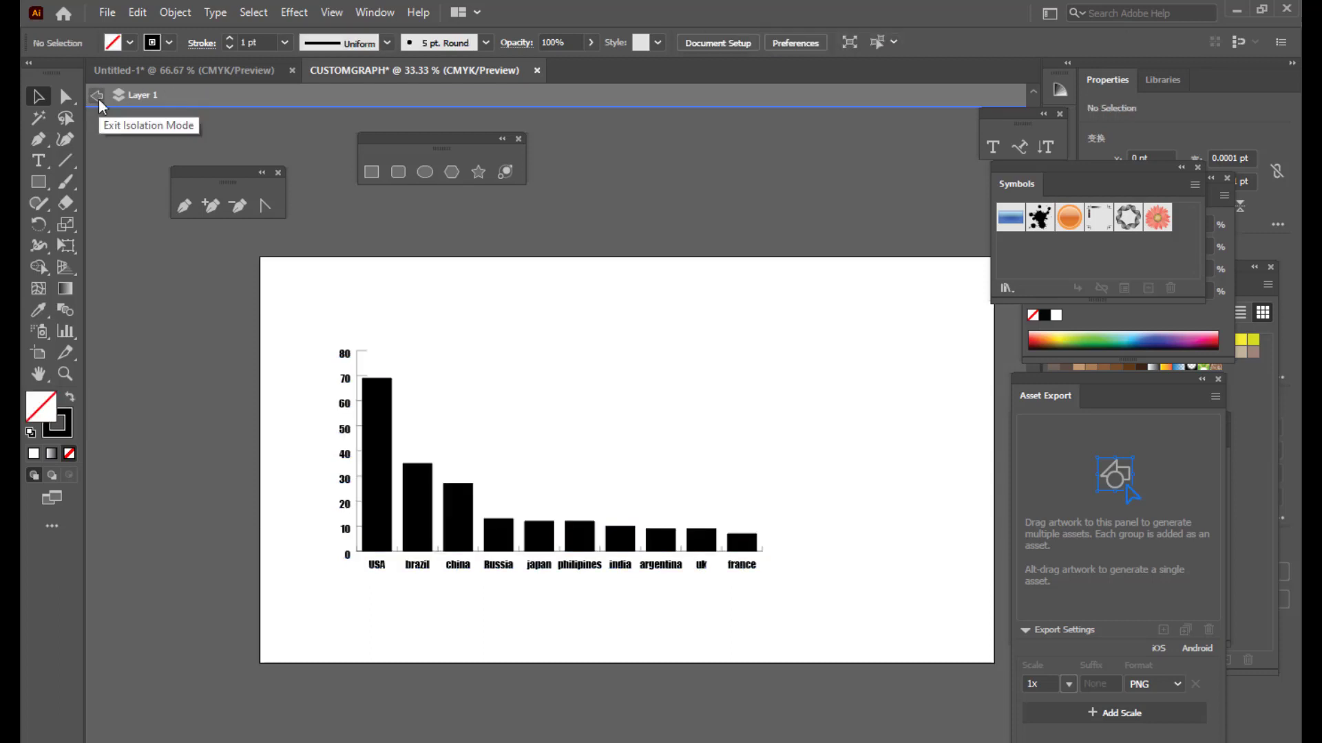
pyautogui.click(98, 101)
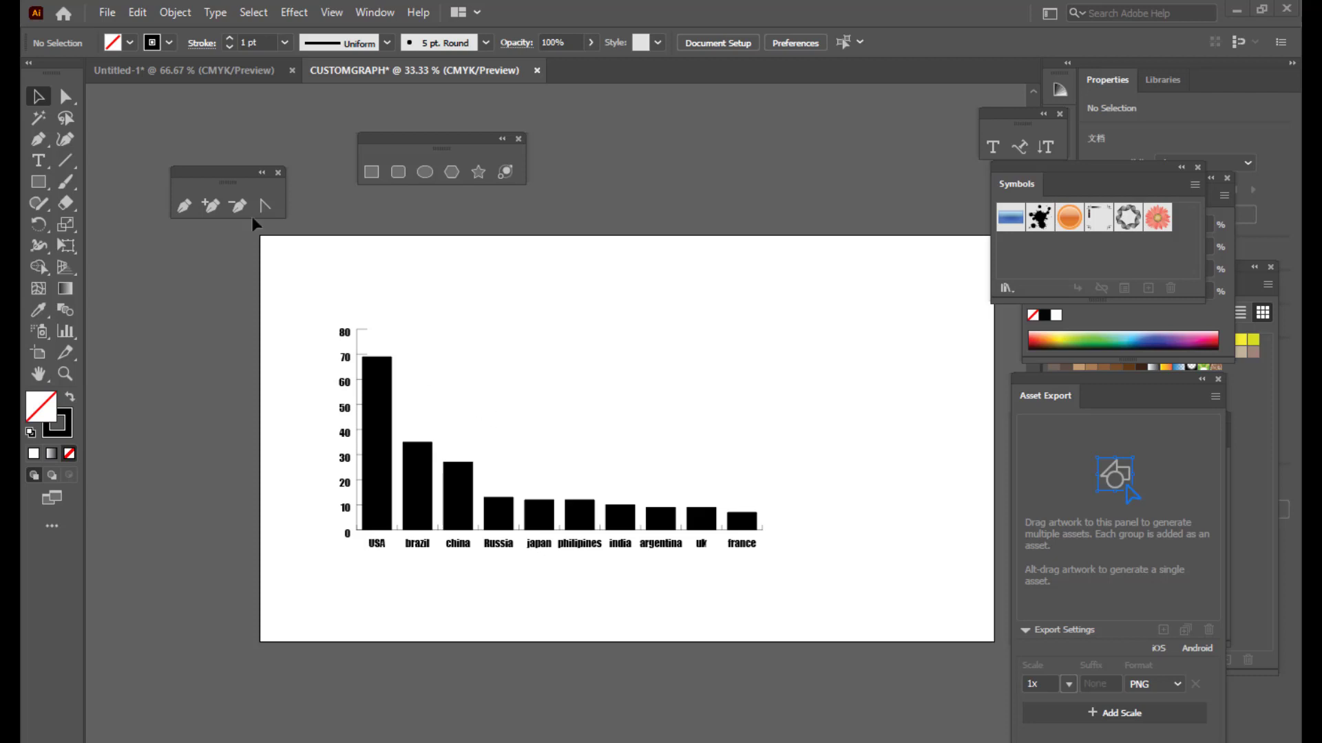
# Step: Select only the USA column of the graph, move the Symbols and Color panels into free space and enlarge the color spectrum
pyautogui.click(66, 96)
pyautogui.click(383, 402)
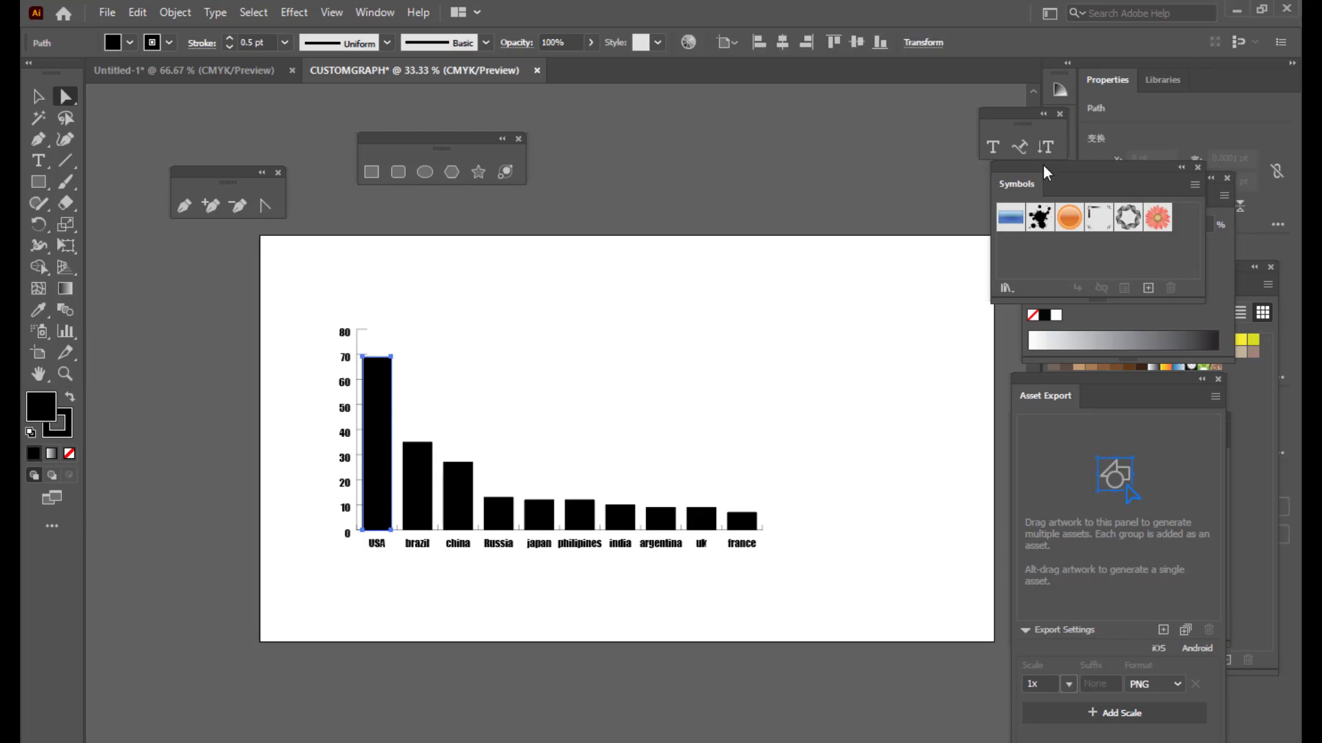
pyautogui.moveTo(1050, 168); pyautogui.dragTo(803, 172)
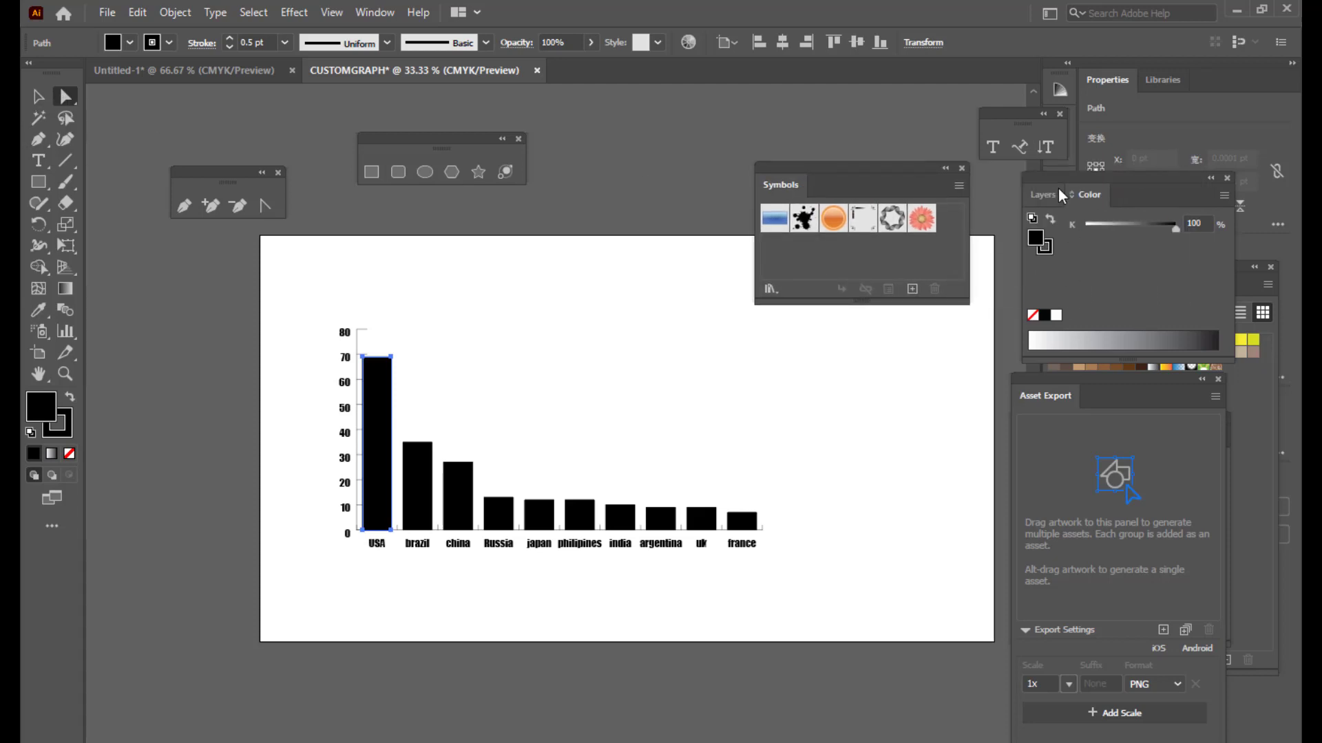
pyautogui.moveTo(1058, 183); pyautogui.dragTo(860, 138)
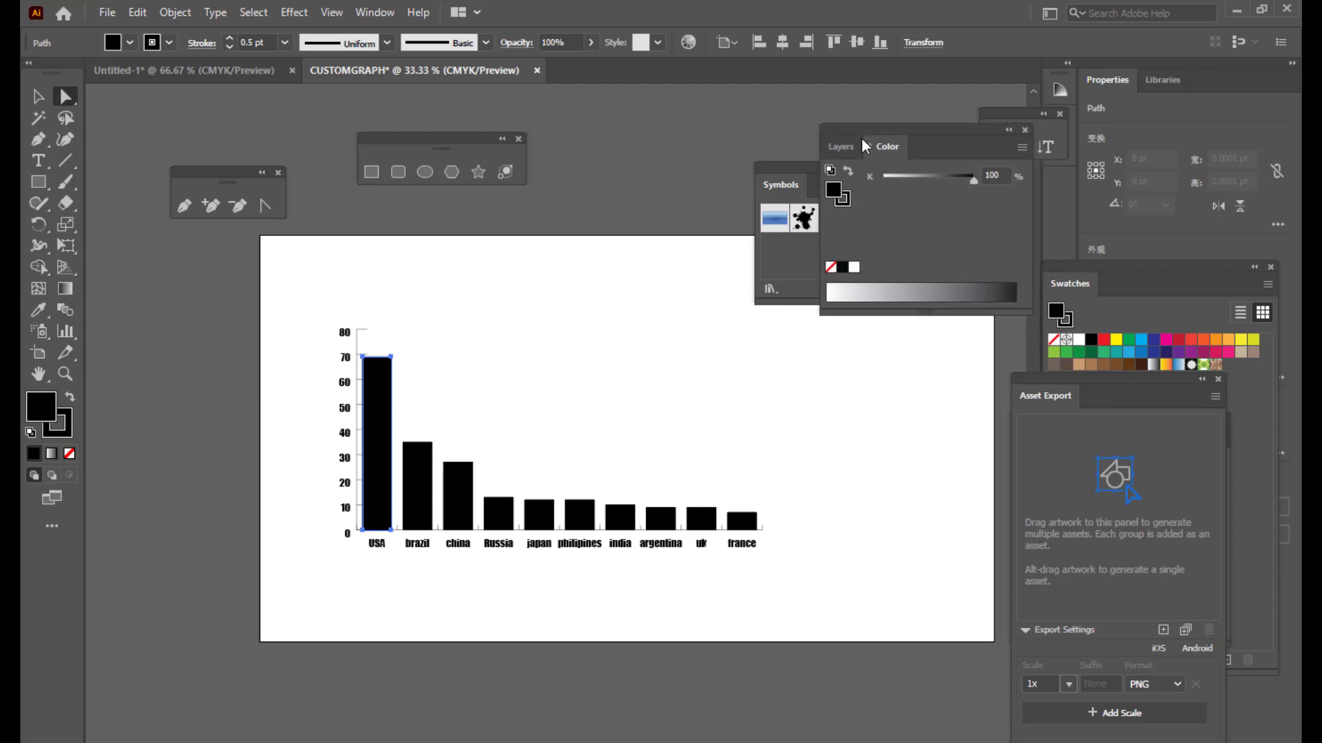
pyautogui.moveTo(936, 310); pyautogui.dragTo(977, 537)
pyautogui.moveTo(883, 126); pyautogui.dragTo(923, 147)
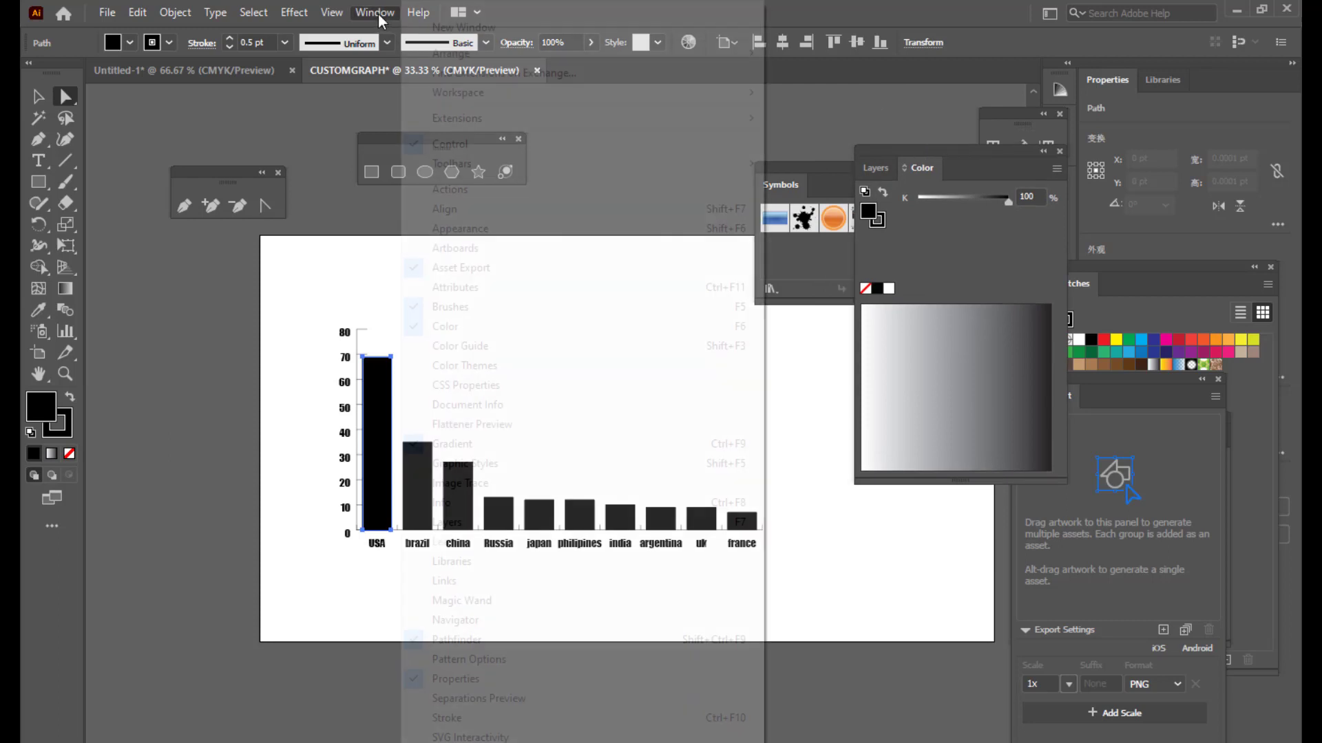
pyautogui.click(375, 12)
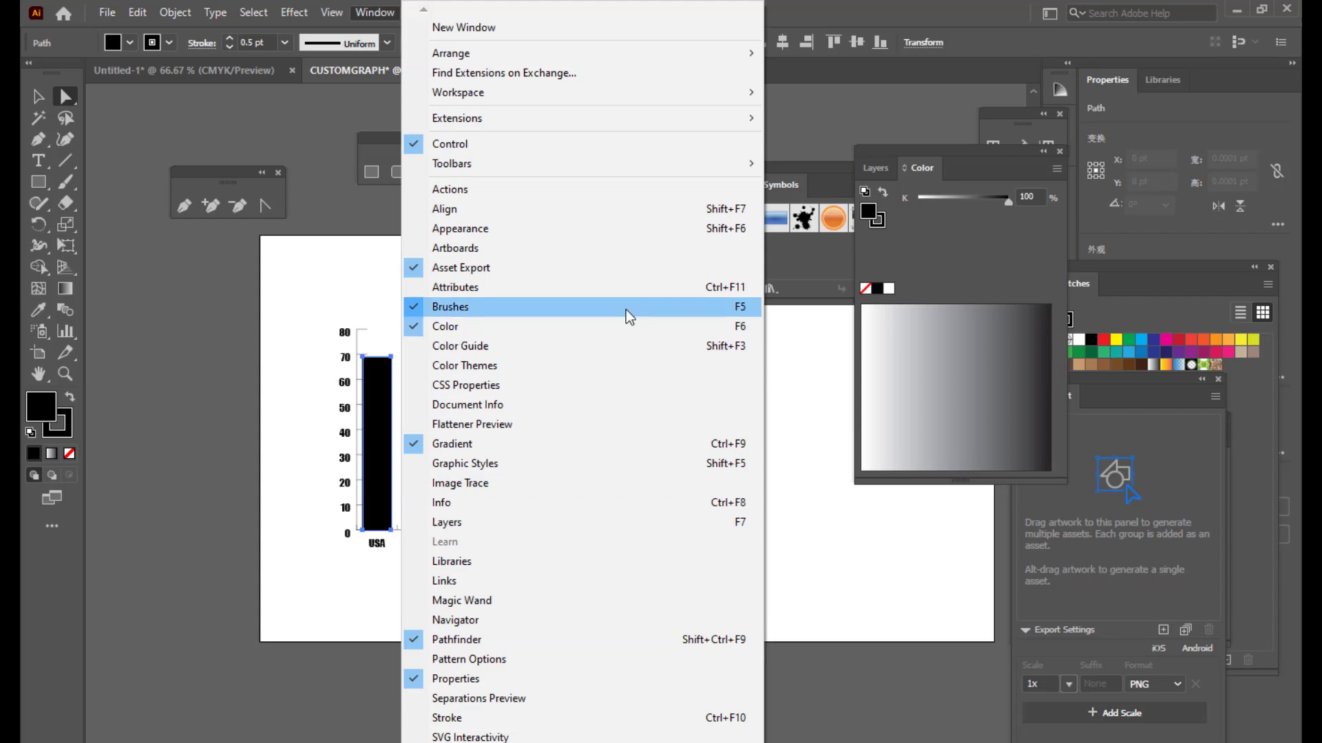
pyautogui.click(931, 151)
pyautogui.moveTo(931, 151); pyautogui.dragTo(953, 150)
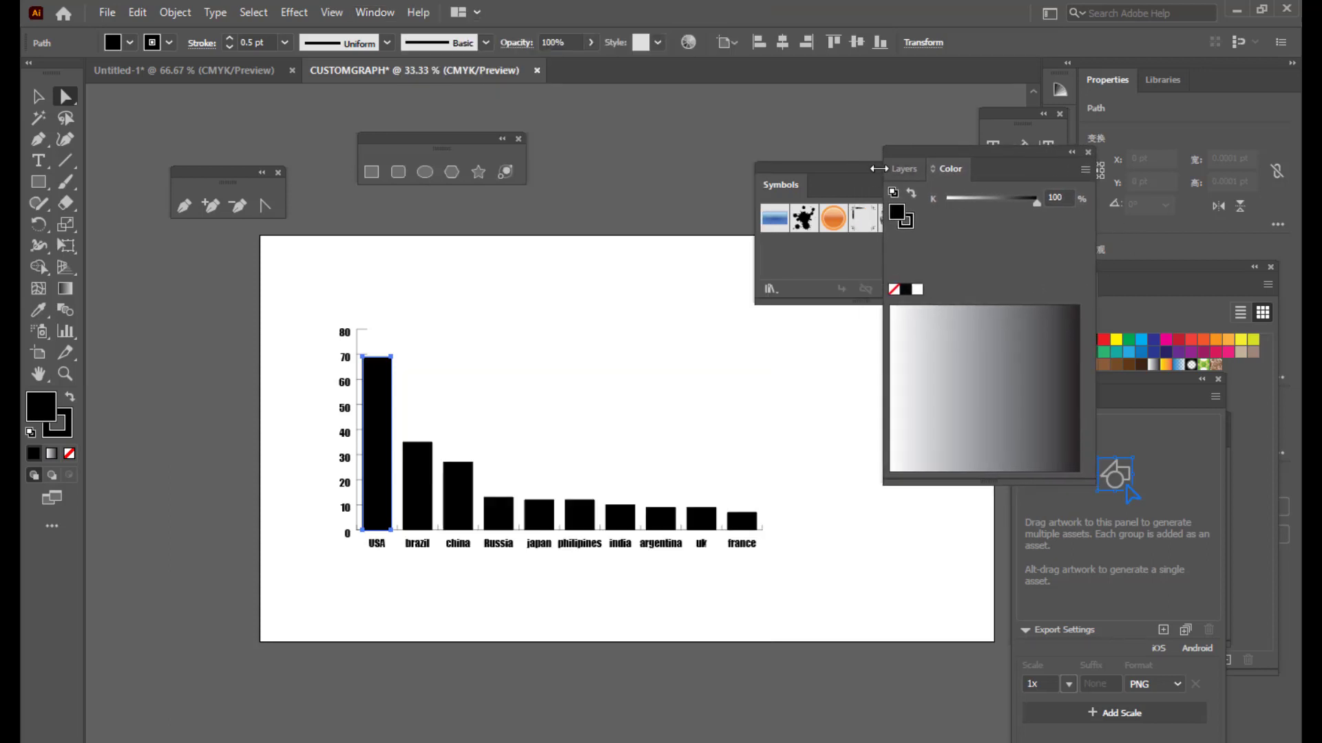
# Step: Switch the color model to RGB and try green and brown on the USA column before filling it with red D0001D
pyautogui.click(1085, 170)
pyautogui.click(1138, 224)
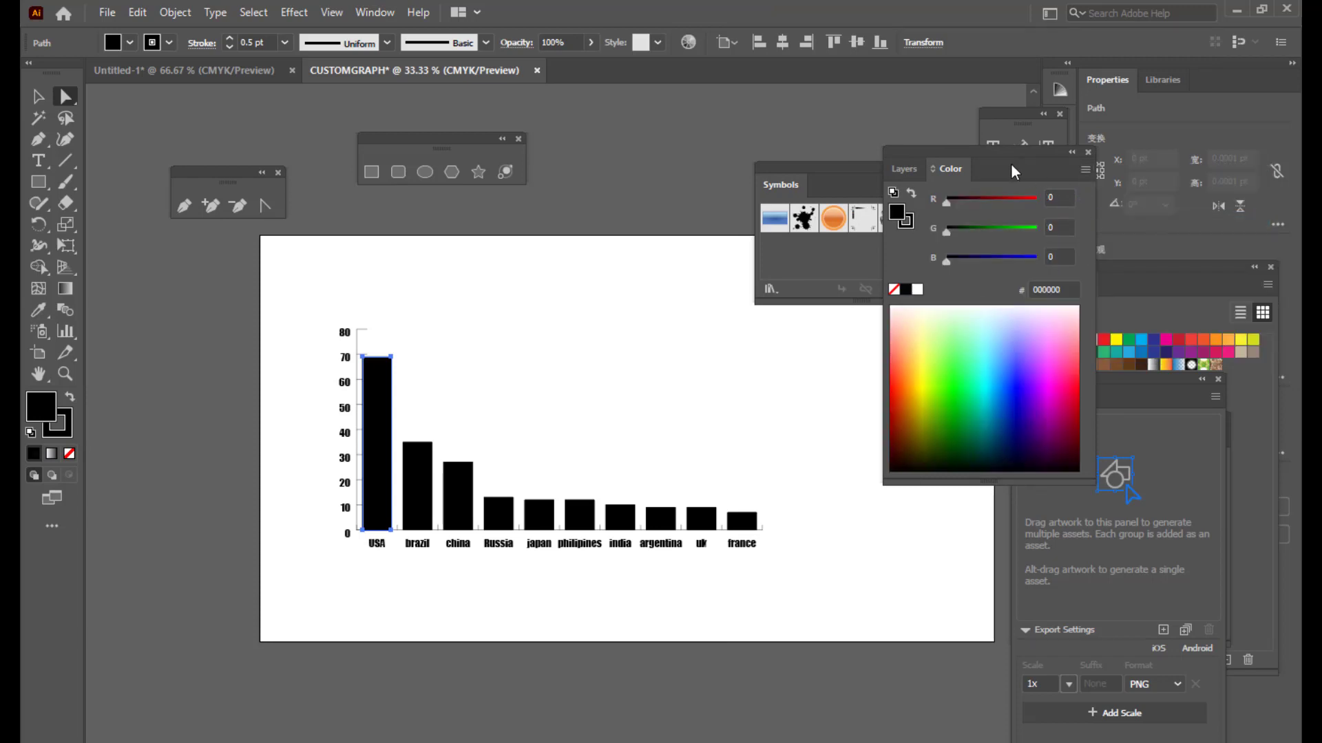
pyautogui.moveTo(957, 147); pyautogui.dragTo(982, 150)
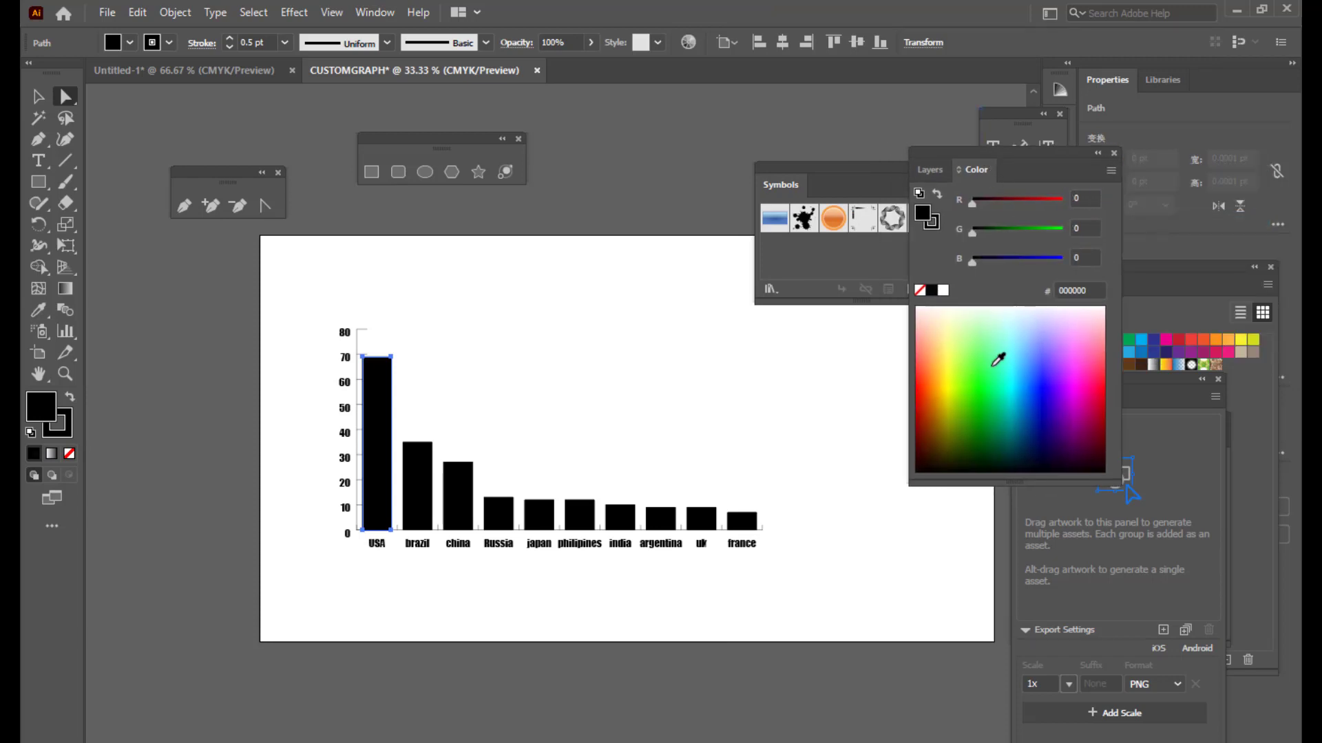
pyautogui.click(989, 393)
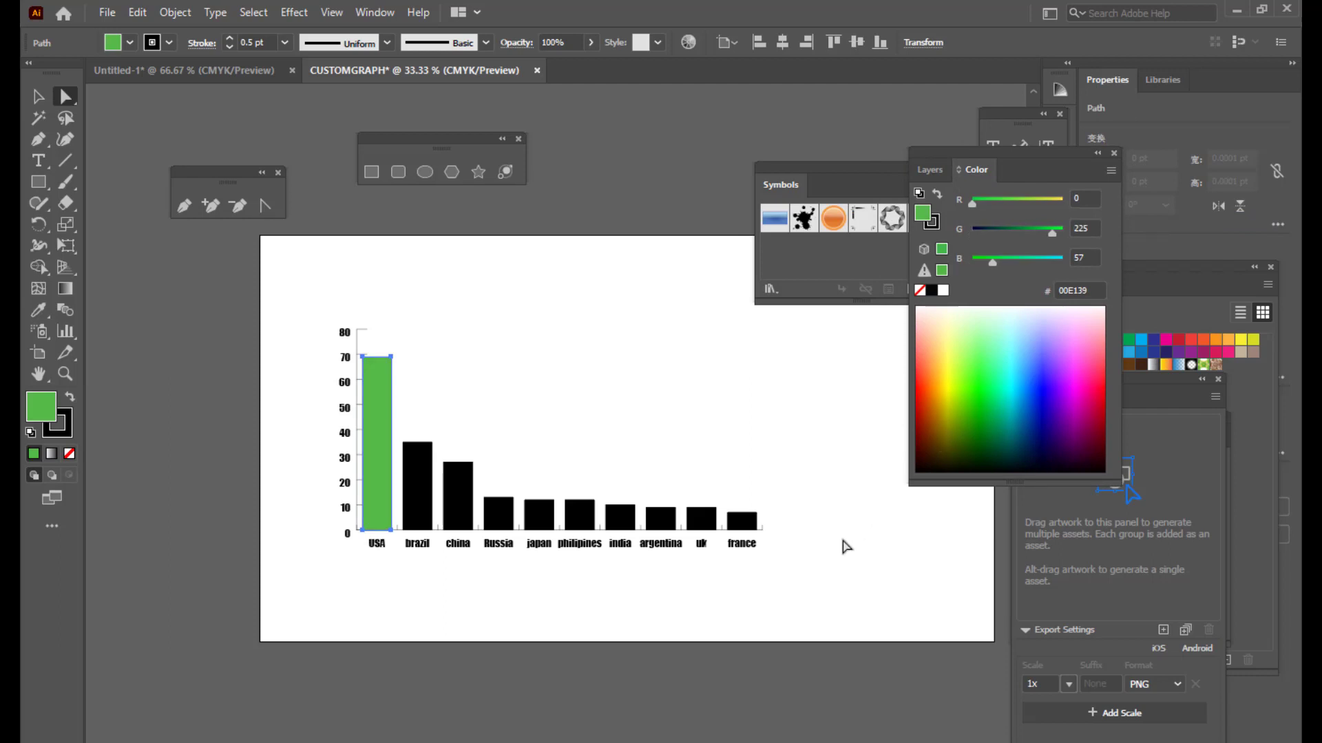
pyautogui.click(934, 414)
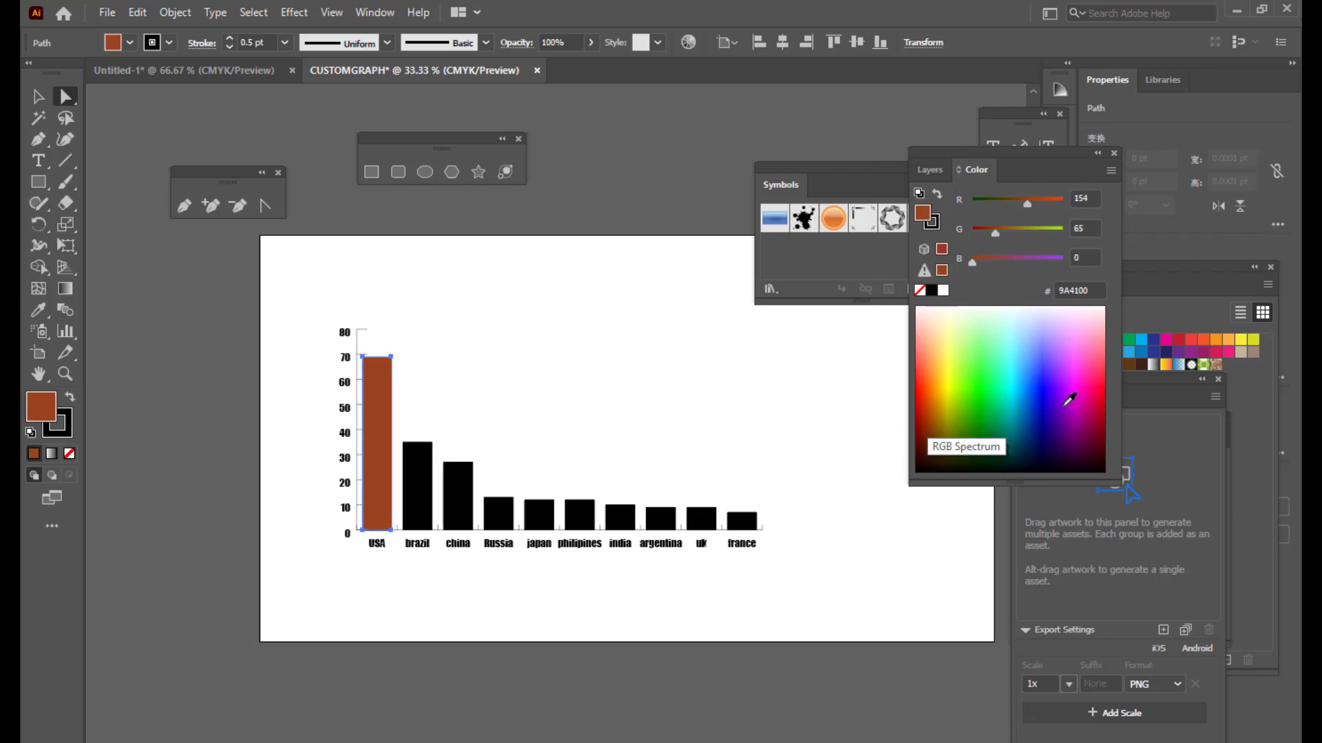
pyautogui.click(1105, 395)
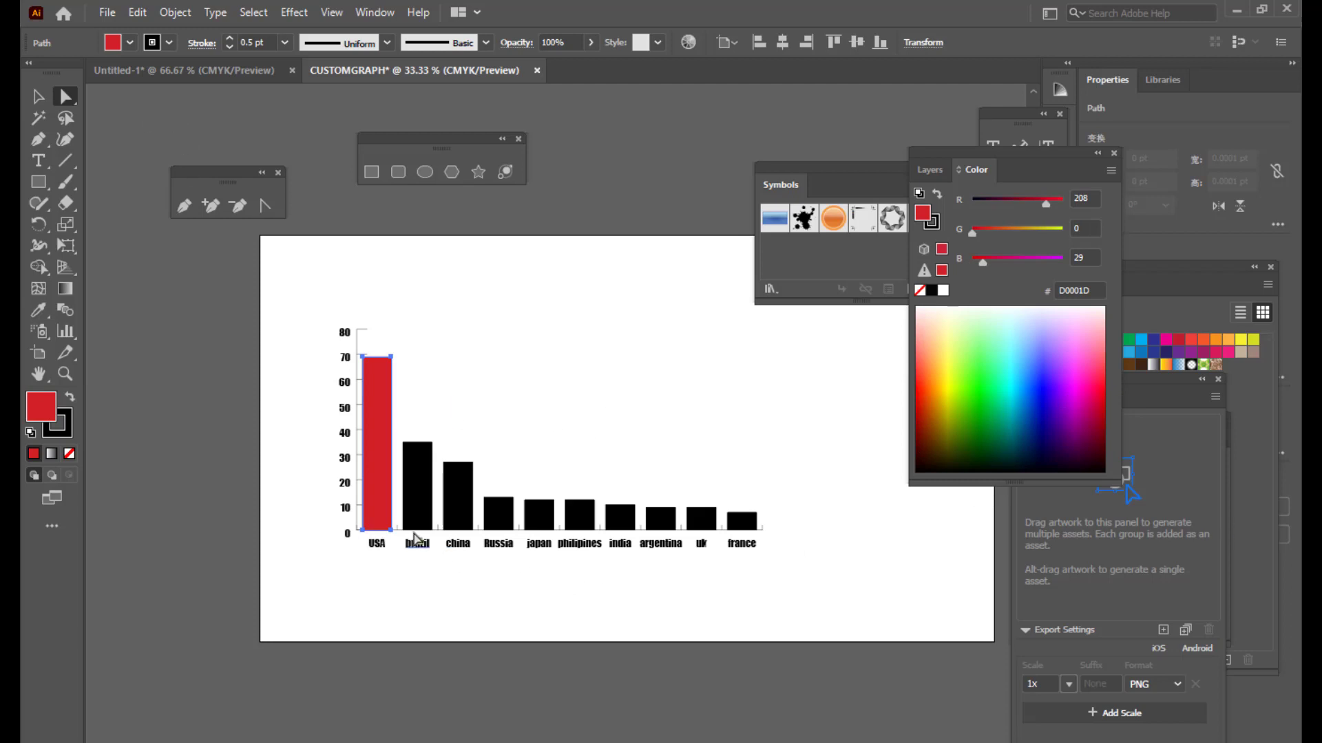
# Step: Select the brazil column, switch its color model to RGB and fill it with yellow F5FF28
pyautogui.click(421, 467)
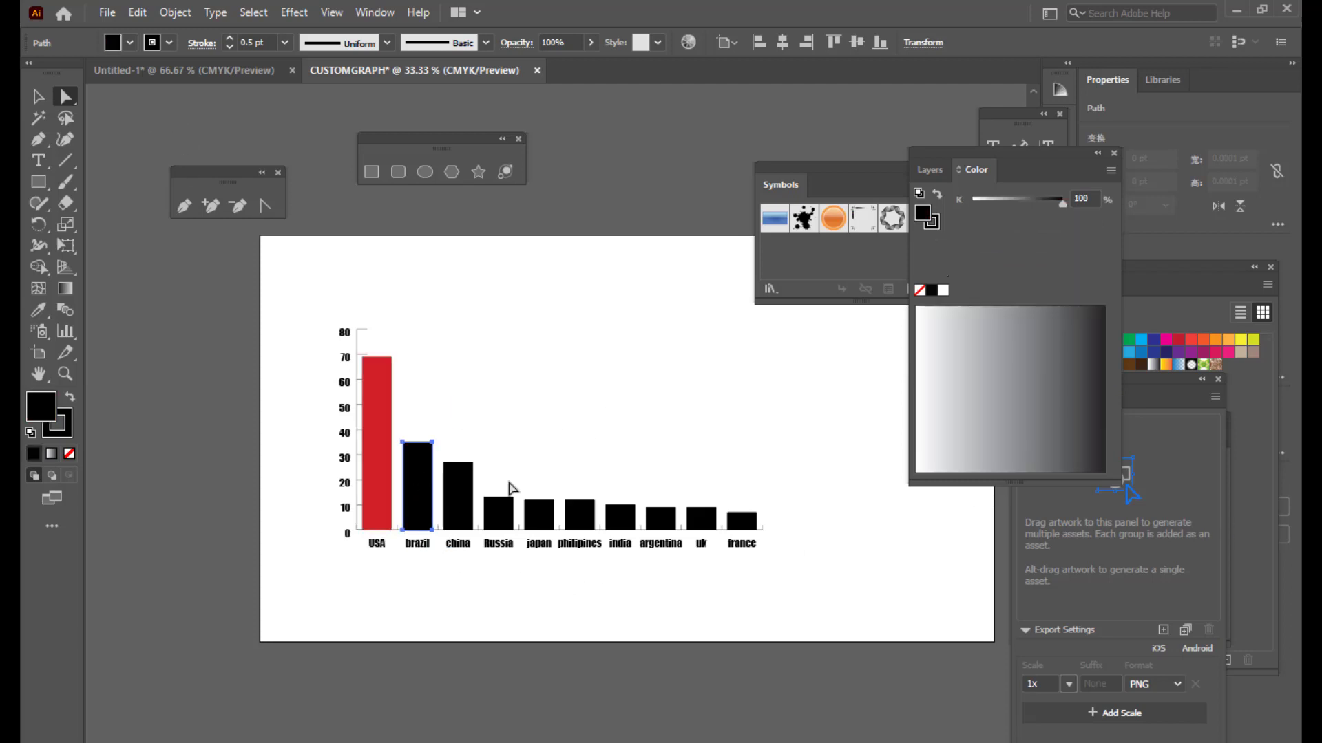
pyautogui.click(1110, 171)
pyautogui.click(1157, 218)
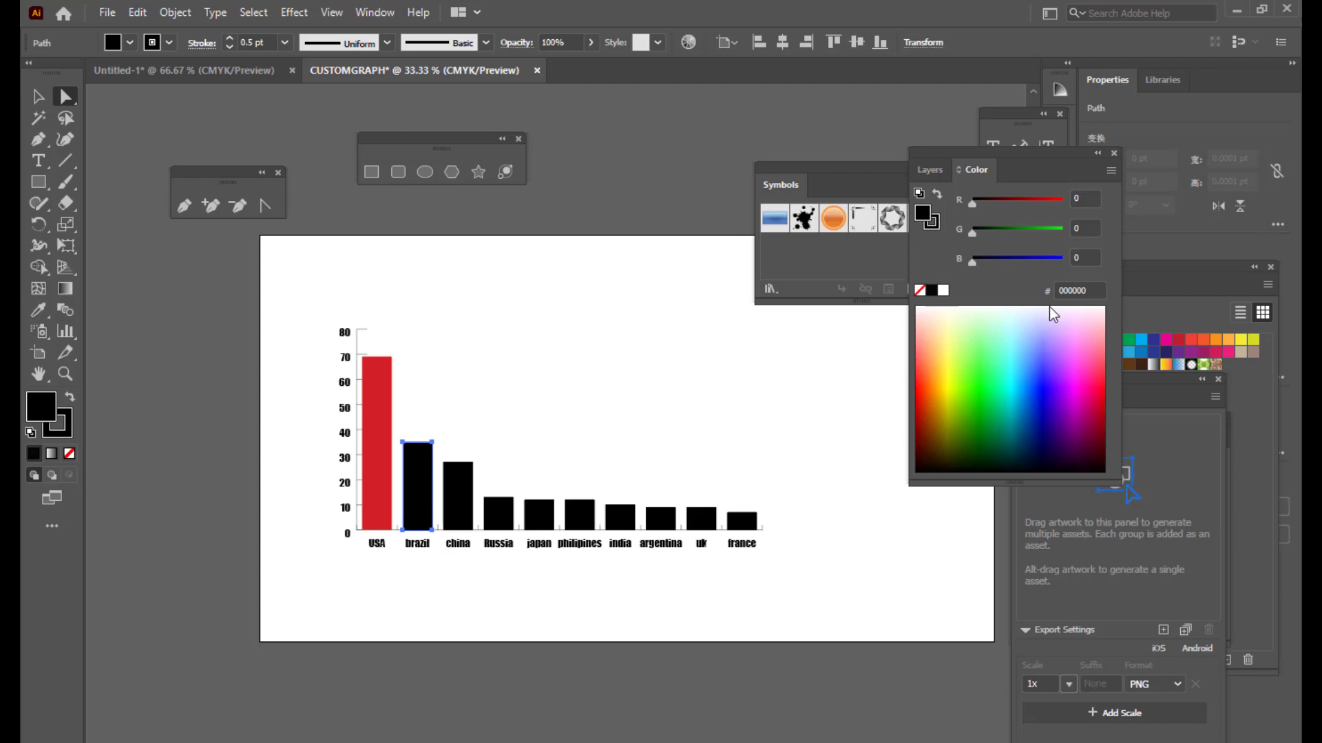
pyautogui.click(954, 367)
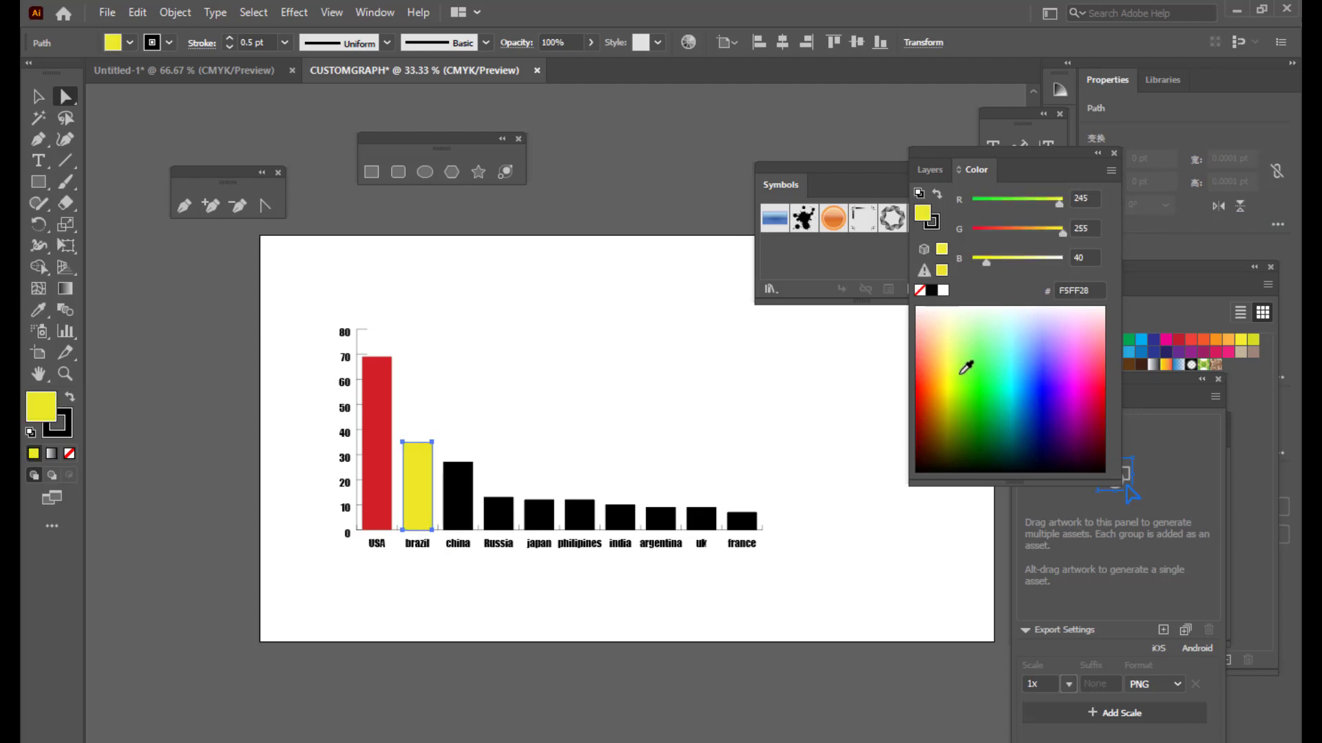
# Step: Move the Symbols panel aside, select the whole graph and review its saved graph designs, leaving them unchanged
pyautogui.moveTo(819, 166); pyautogui.dragTo(1128, 167)
pyautogui.click(38, 97)
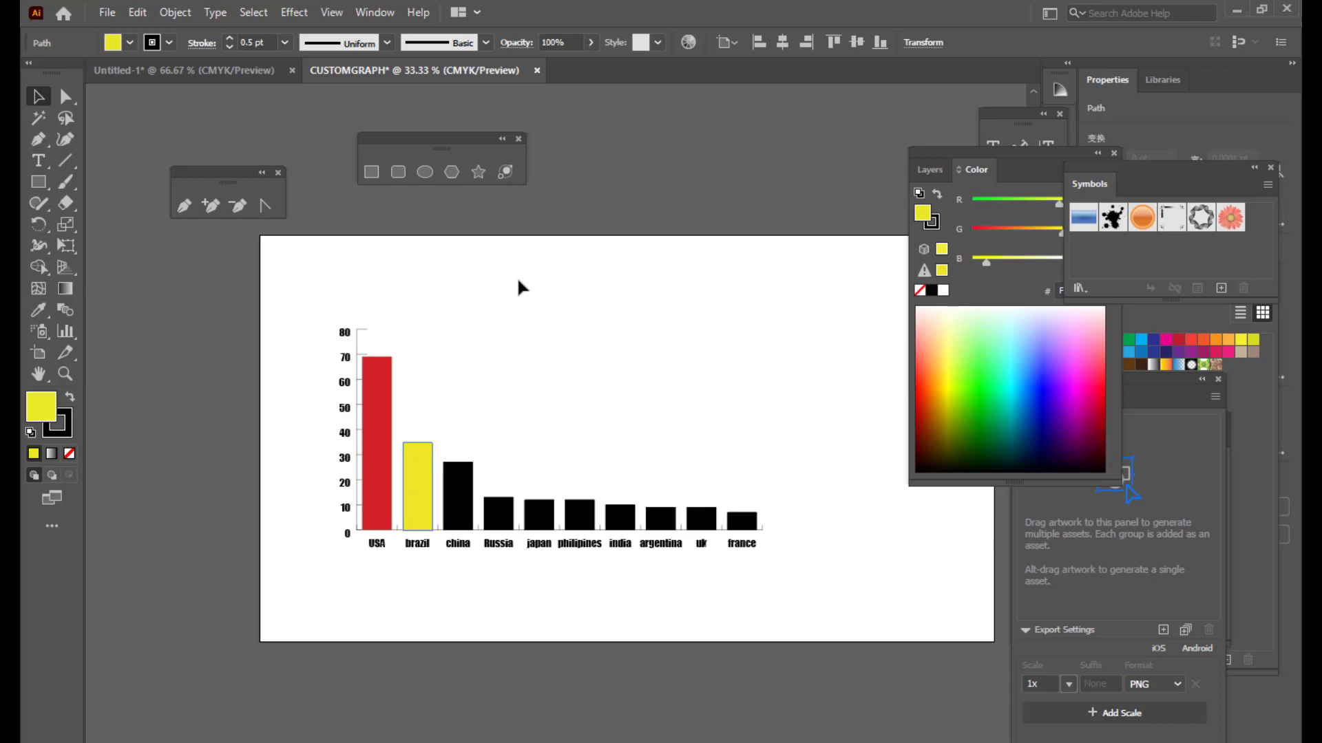
pyautogui.click(378, 423)
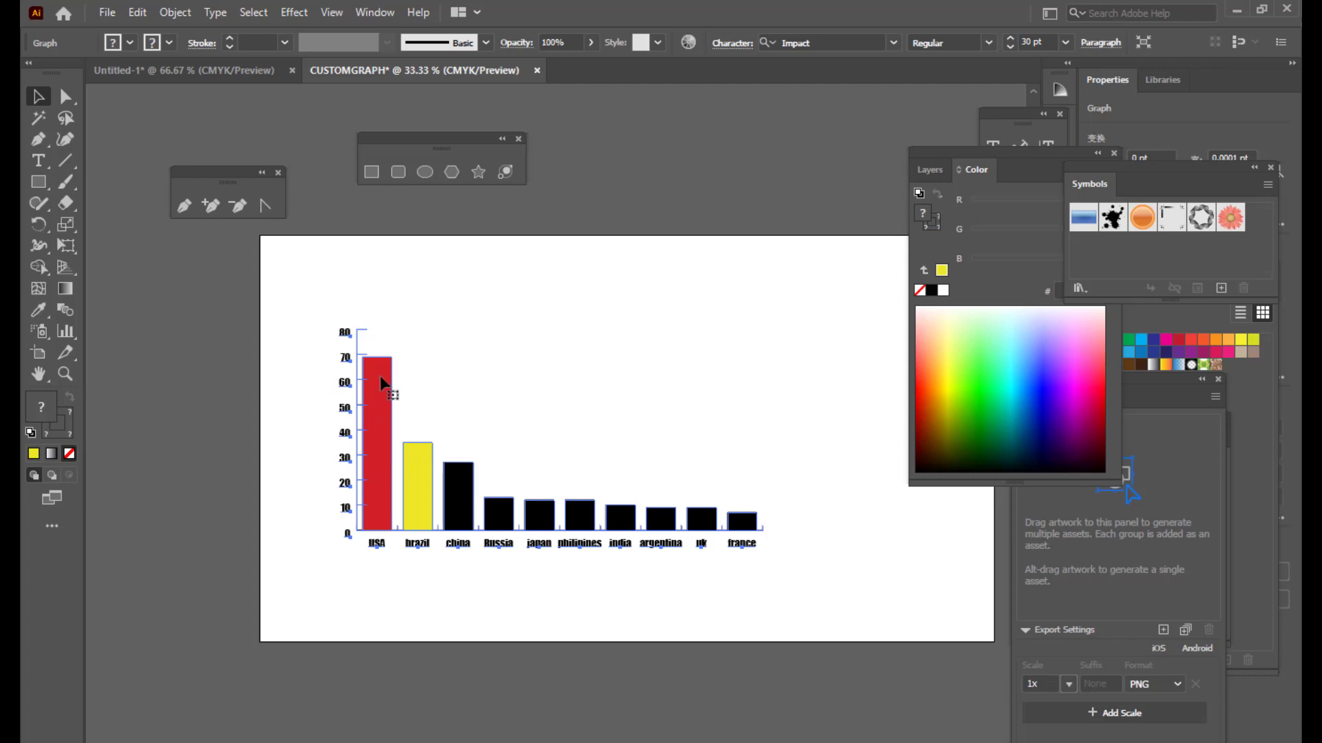
pyautogui.rightClick(374, 413)
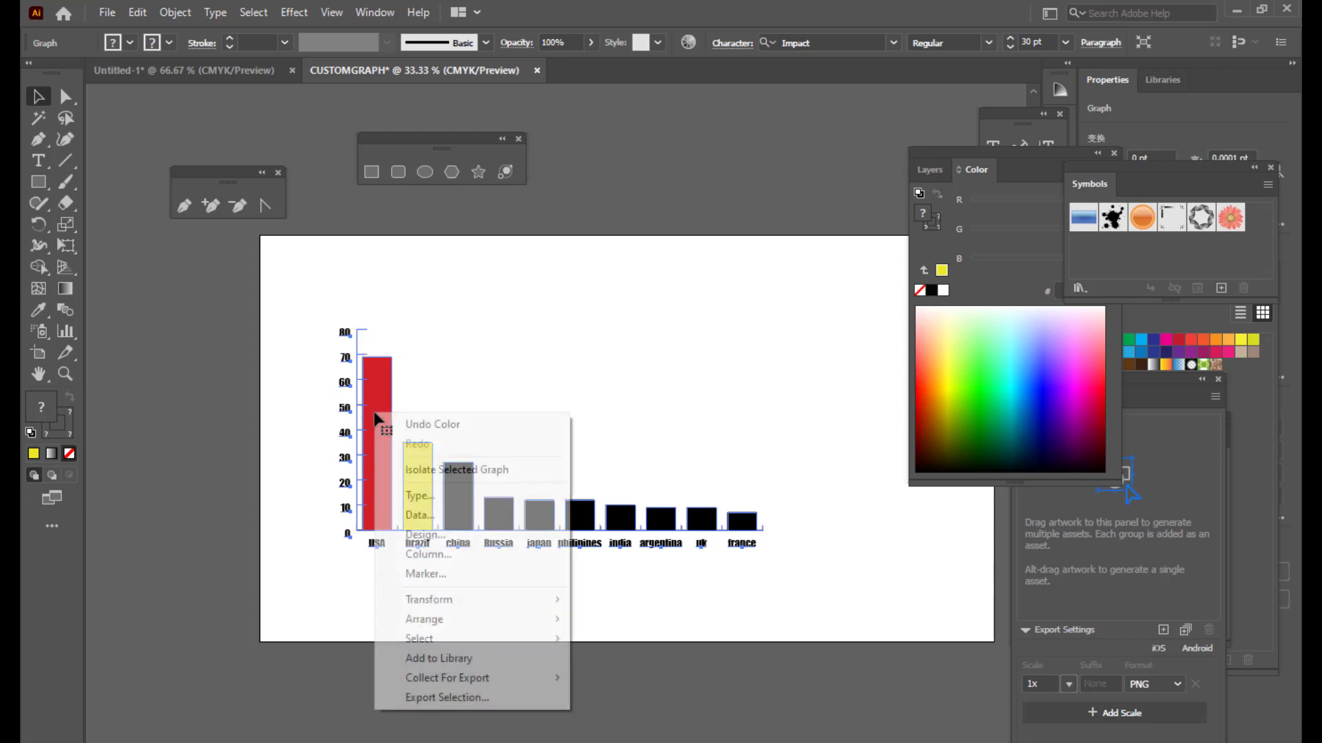
pyautogui.click(448, 536)
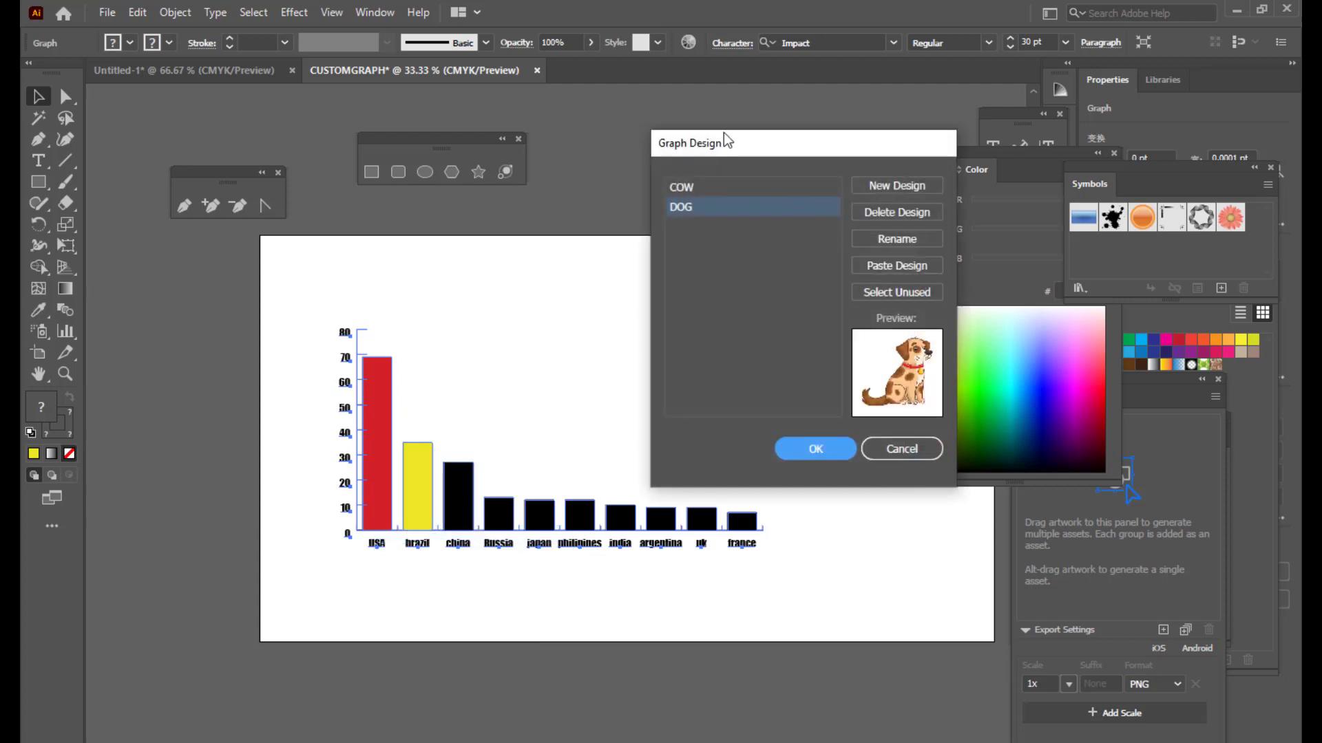
pyautogui.moveTo(724, 141); pyautogui.dragTo(625, 141)
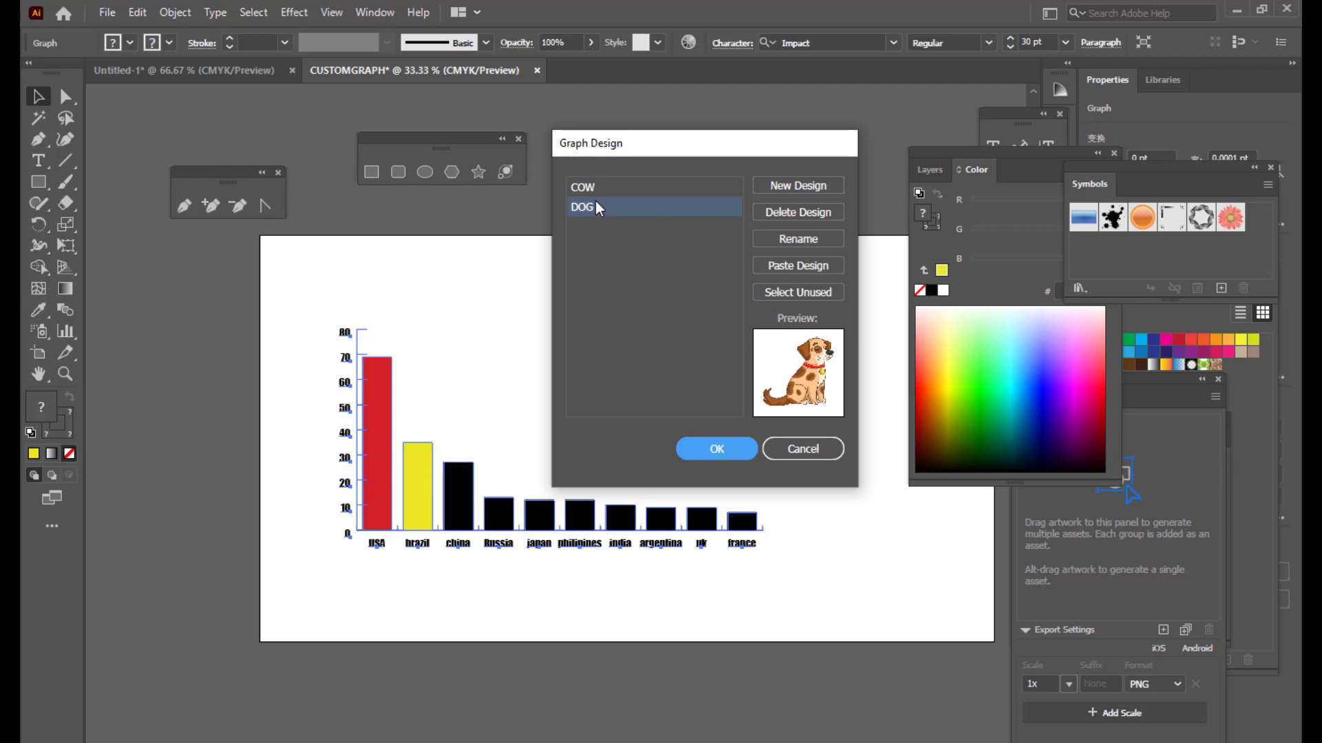
pyautogui.moveTo(671, 142)
pyautogui.mouseDown()
pyautogui.moveTo(687, 124)
pyautogui.moveTo(663, 117)
pyautogui.moveTo(699, 118)
pyautogui.moveTo(668, 121)
pyautogui.mouseUp()
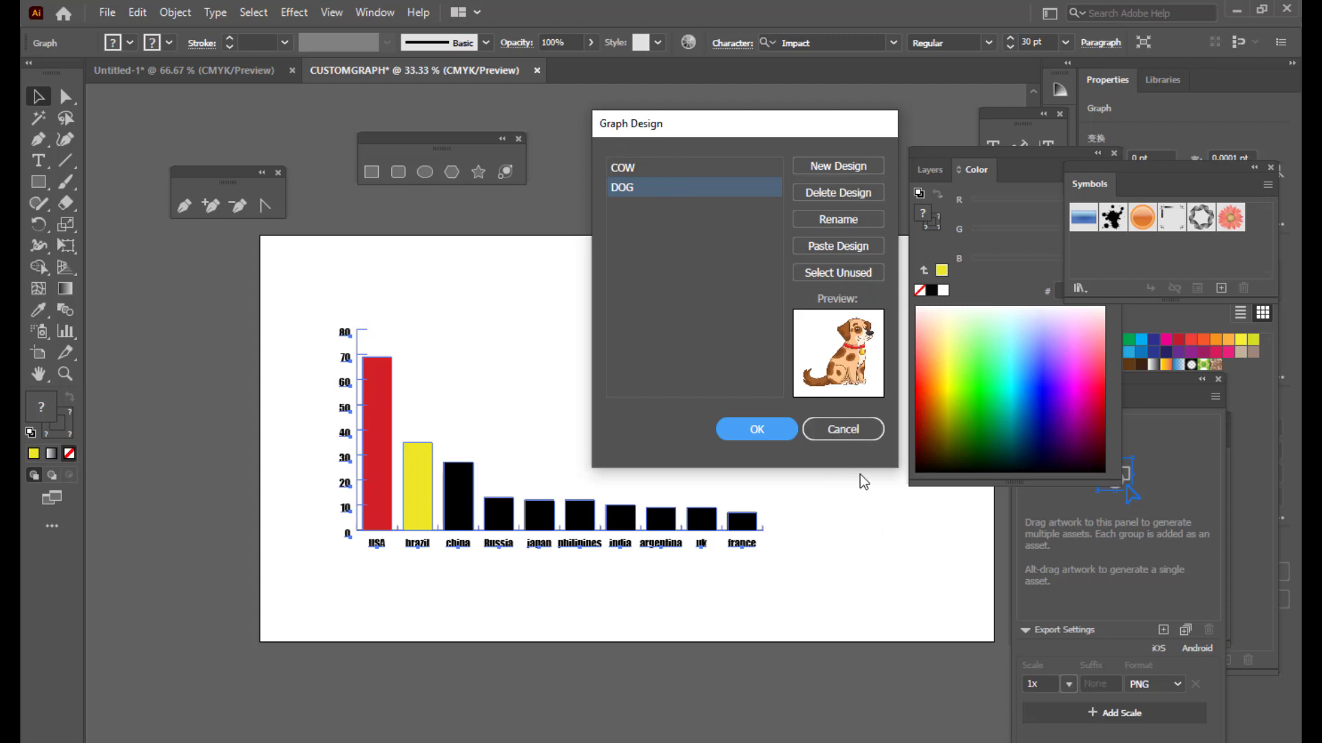
pyautogui.click(844, 429)
# Step: Choose DOG as the graph's column design and set the column type to Repeating
pyautogui.rightClick(413, 481)
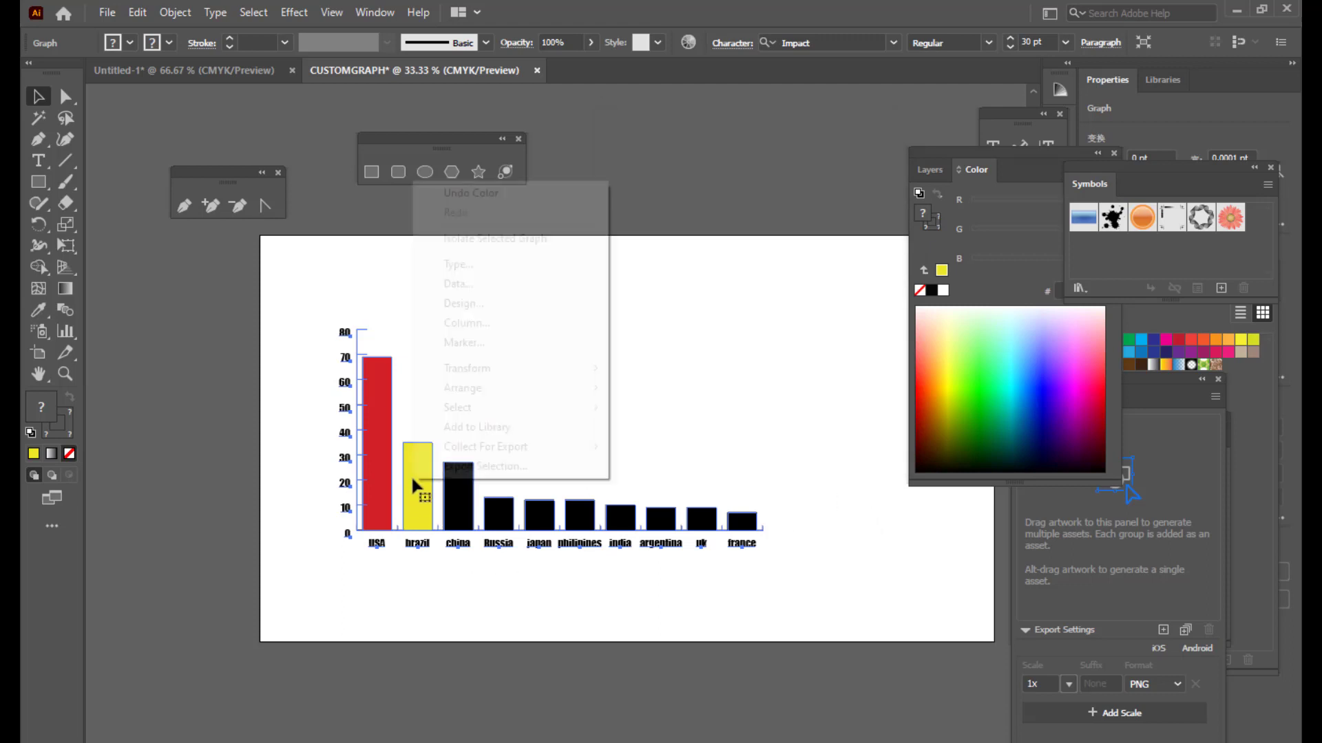
pyautogui.click(496, 323)
pyautogui.moveTo(699, 142); pyautogui.dragTo(680, 97)
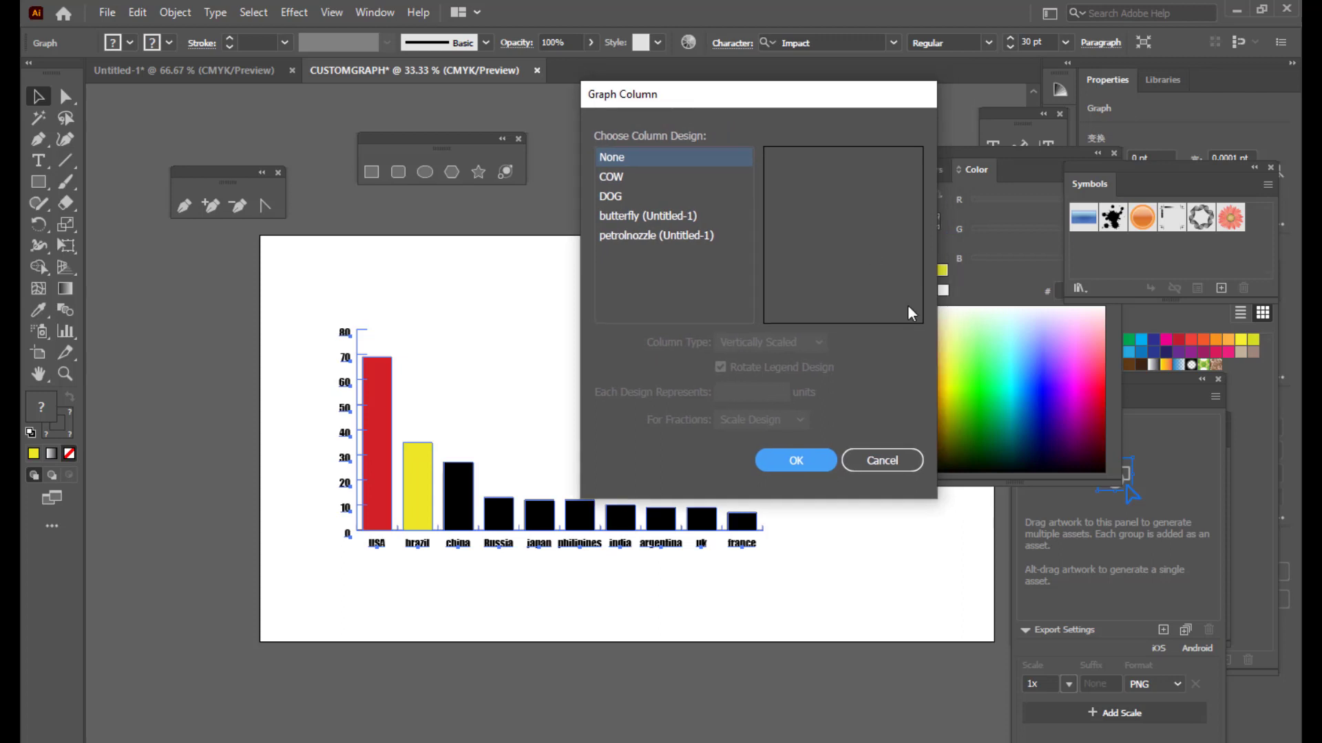
pyautogui.click(612, 196)
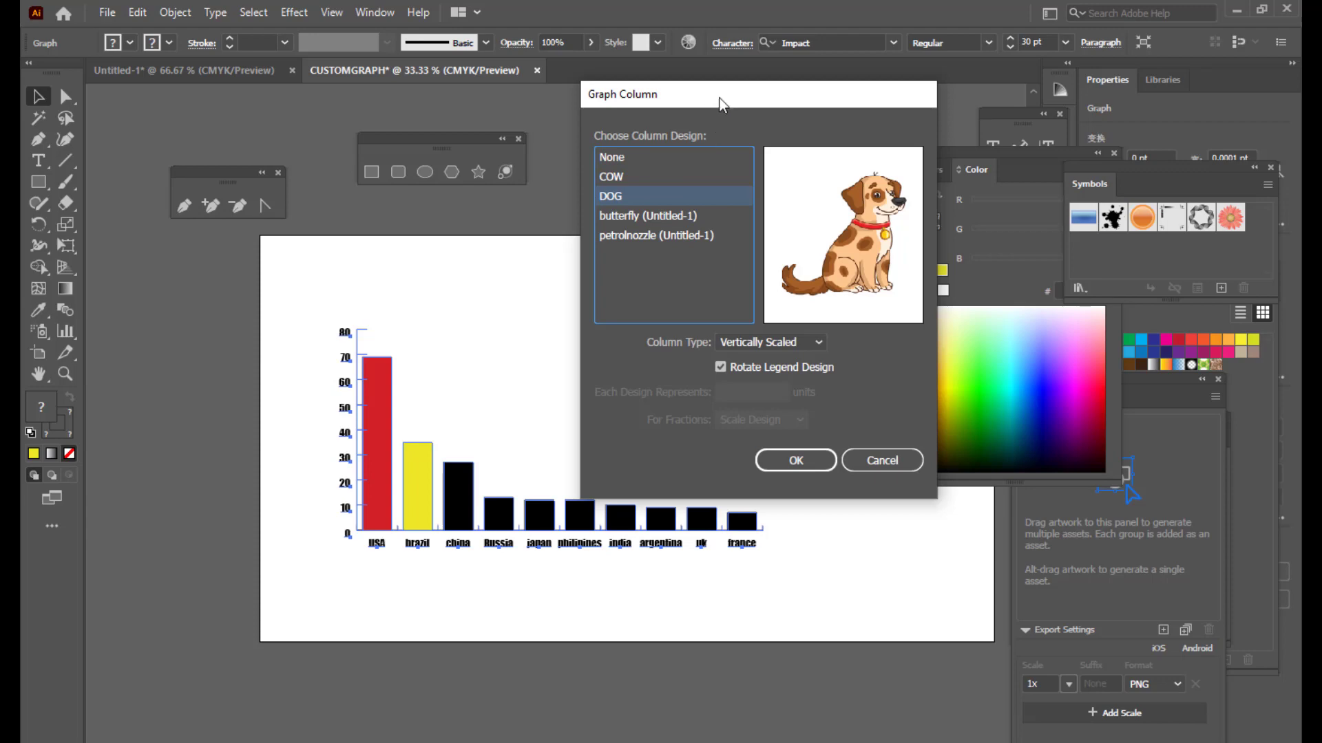
pyautogui.moveTo(721, 103); pyautogui.dragTo(738, 100)
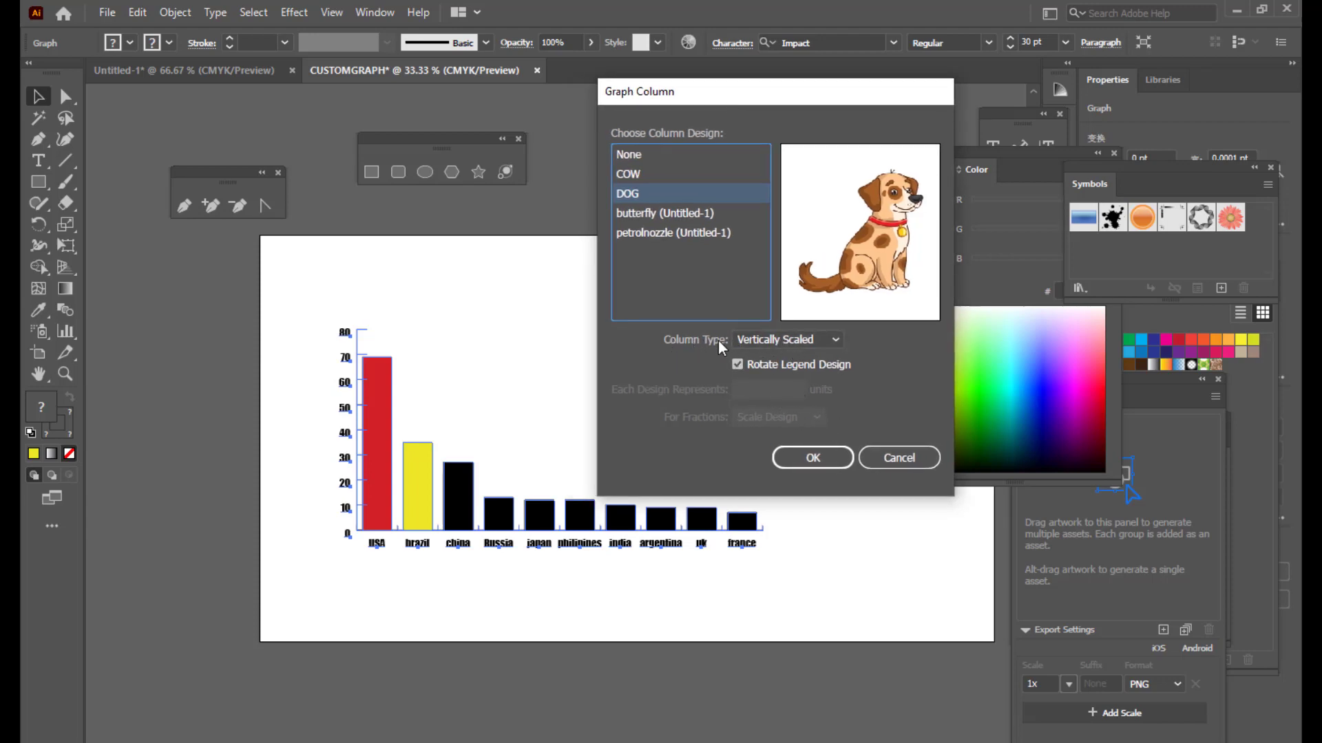
pyautogui.click(804, 338)
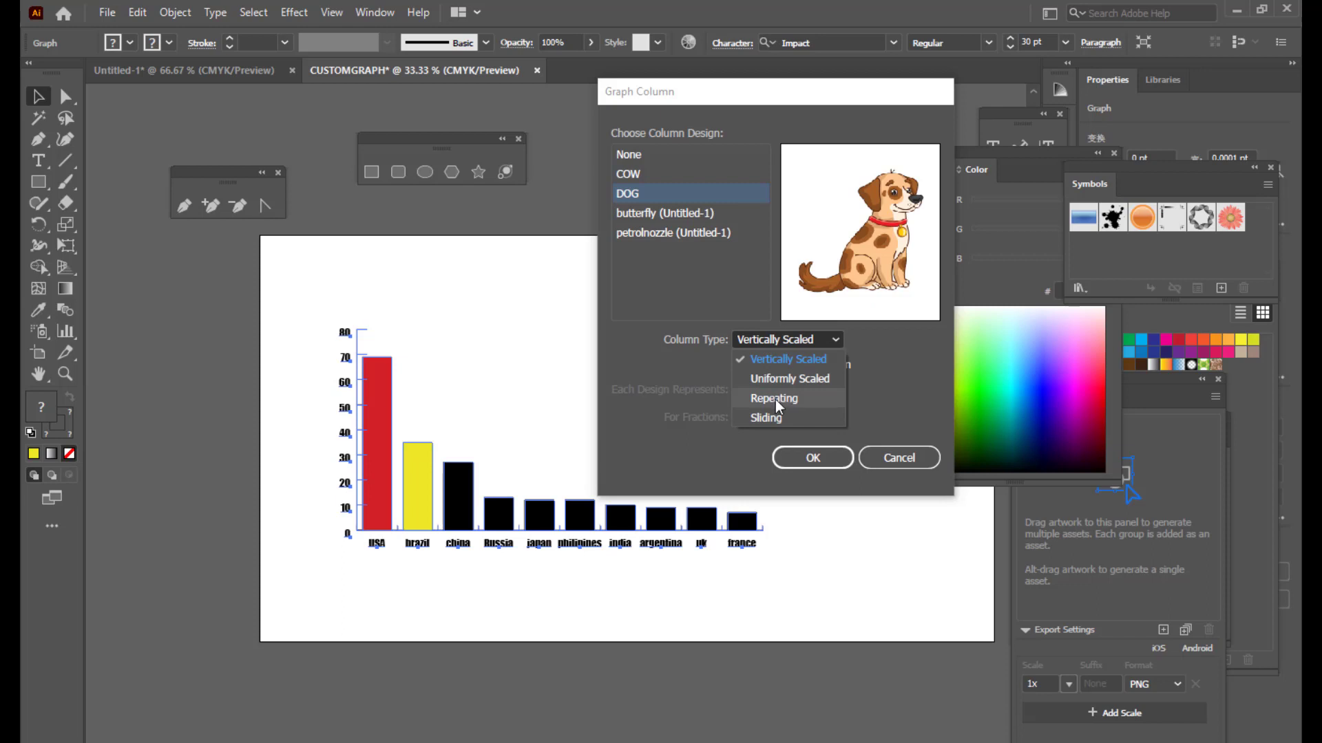
pyautogui.click(802, 401)
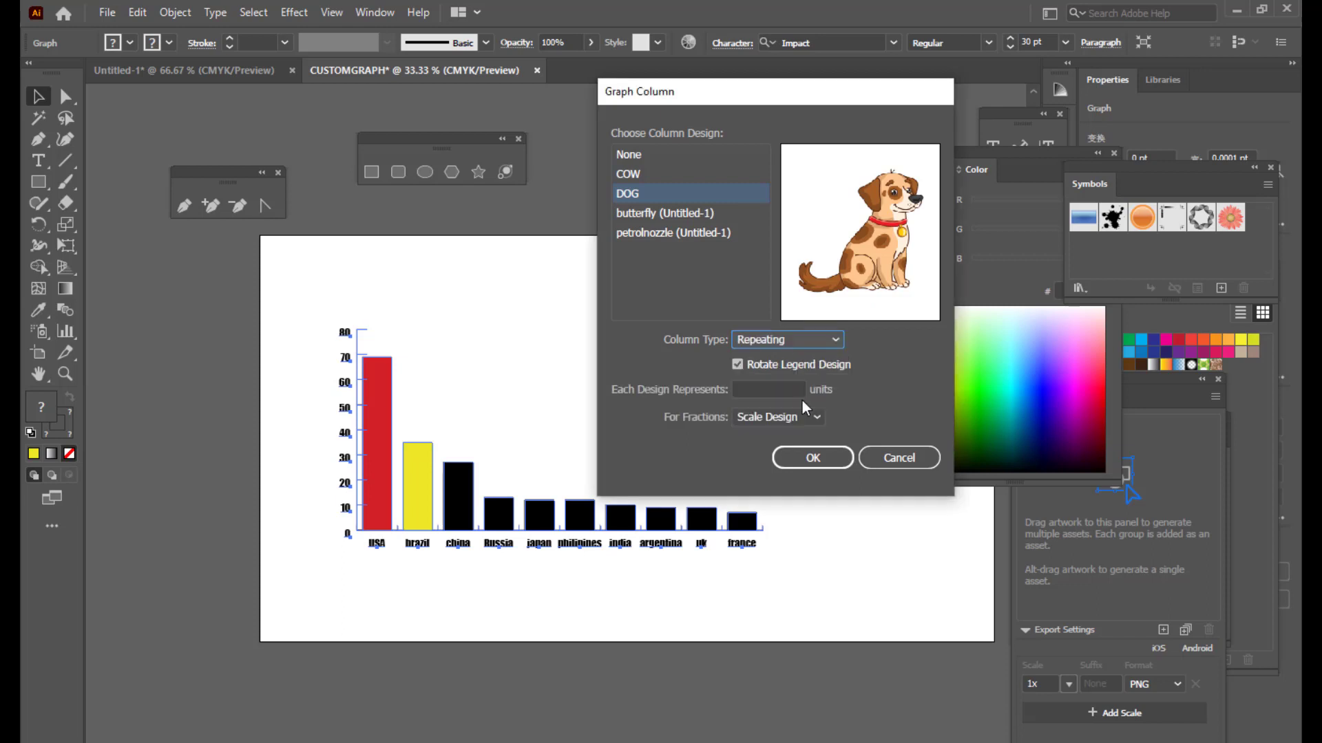
# Step: Make each design represent 5 units, keep Scale Design for fractions, apply the column design and deselect the graph
pyautogui.moveTo(786, 90); pyautogui.dragTo(793, 90)
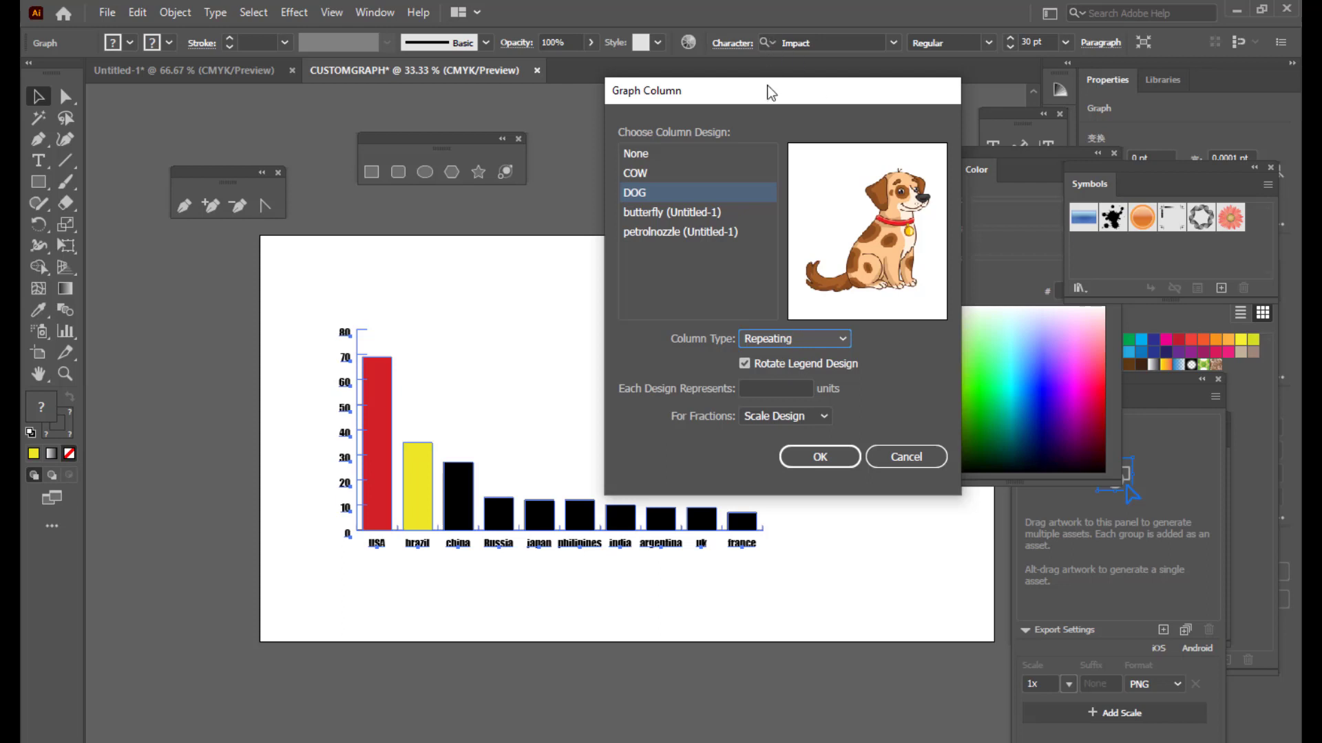
pyautogui.moveTo(770, 92); pyautogui.dragTo(757, 92)
pyautogui.click(769, 388)
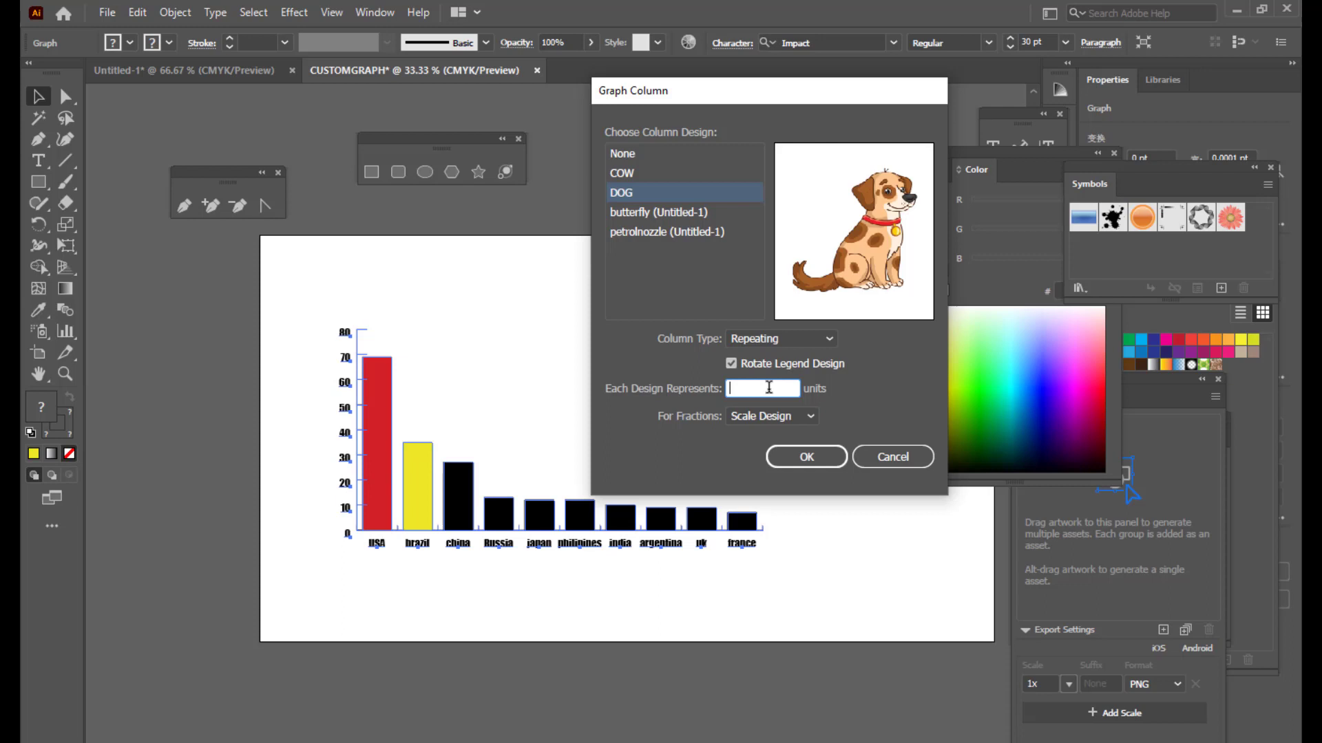
pyautogui.write('5')
pyautogui.click(753, 411)
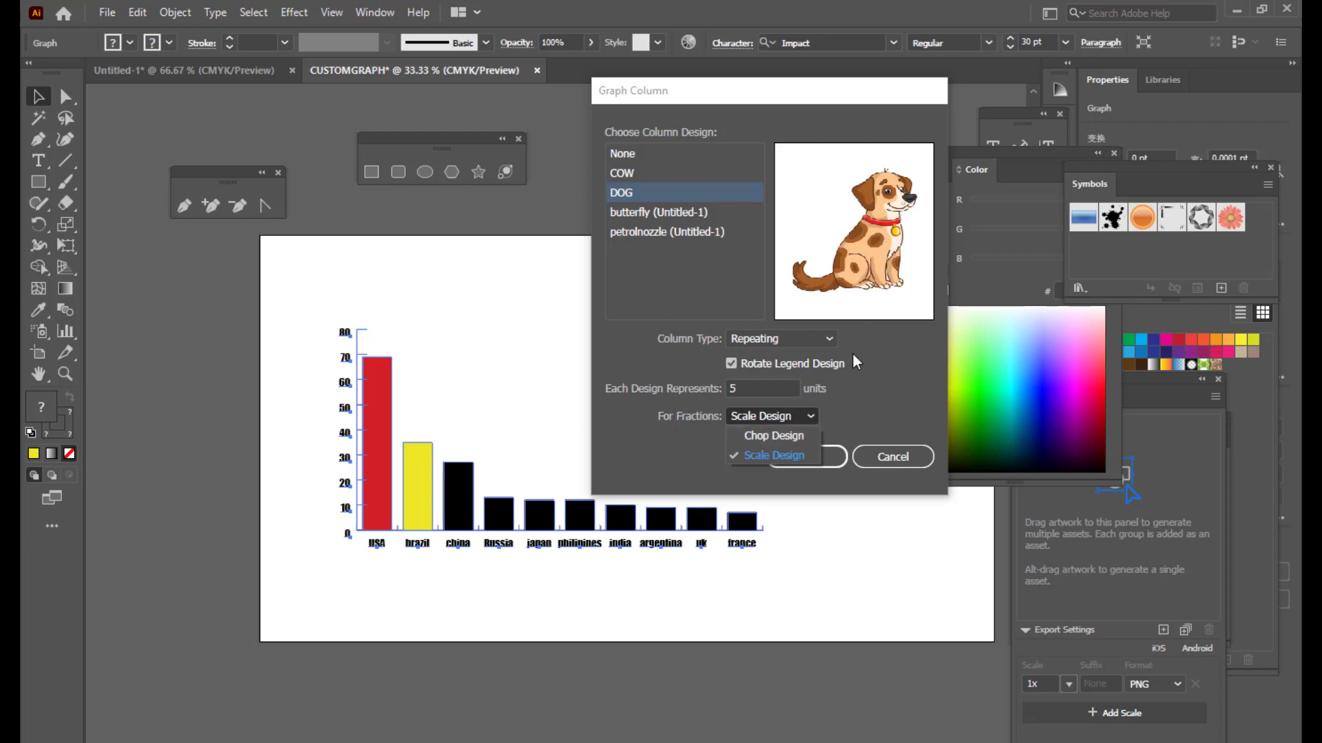
pyautogui.click(668, 438)
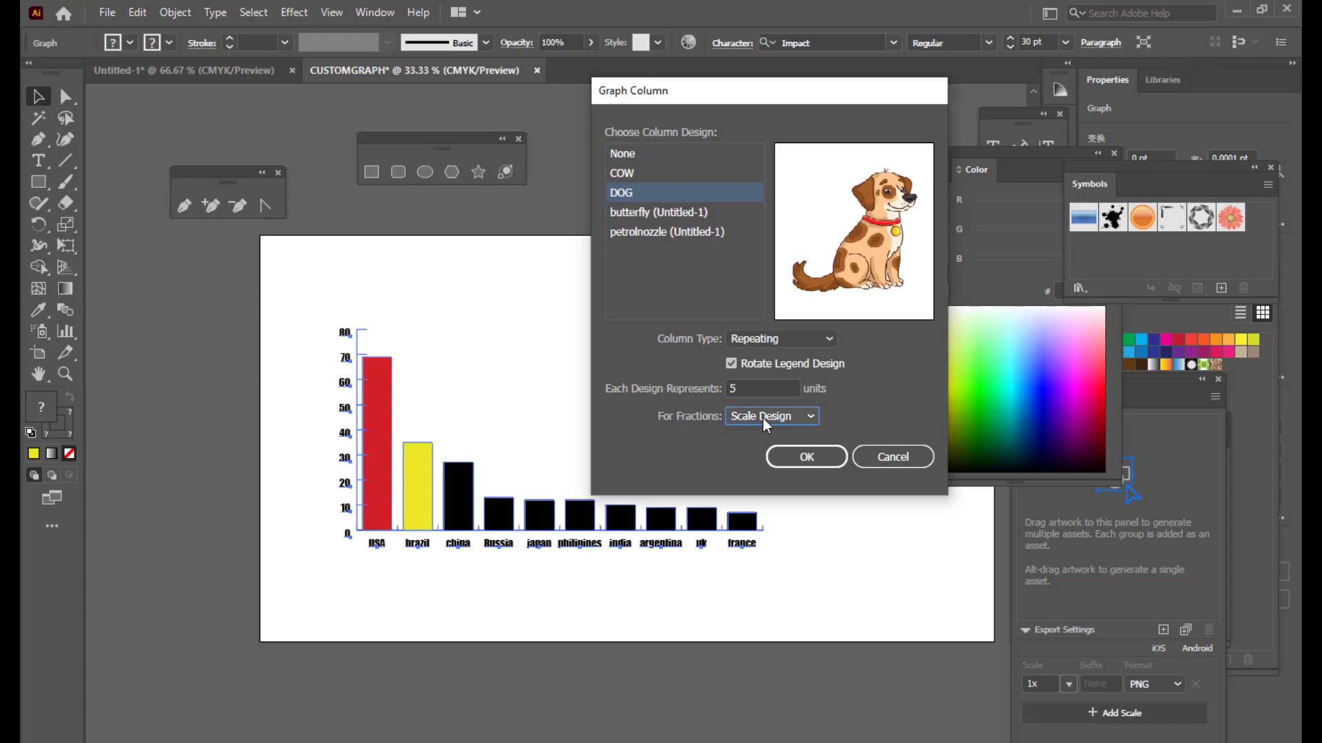
pyautogui.click(803, 458)
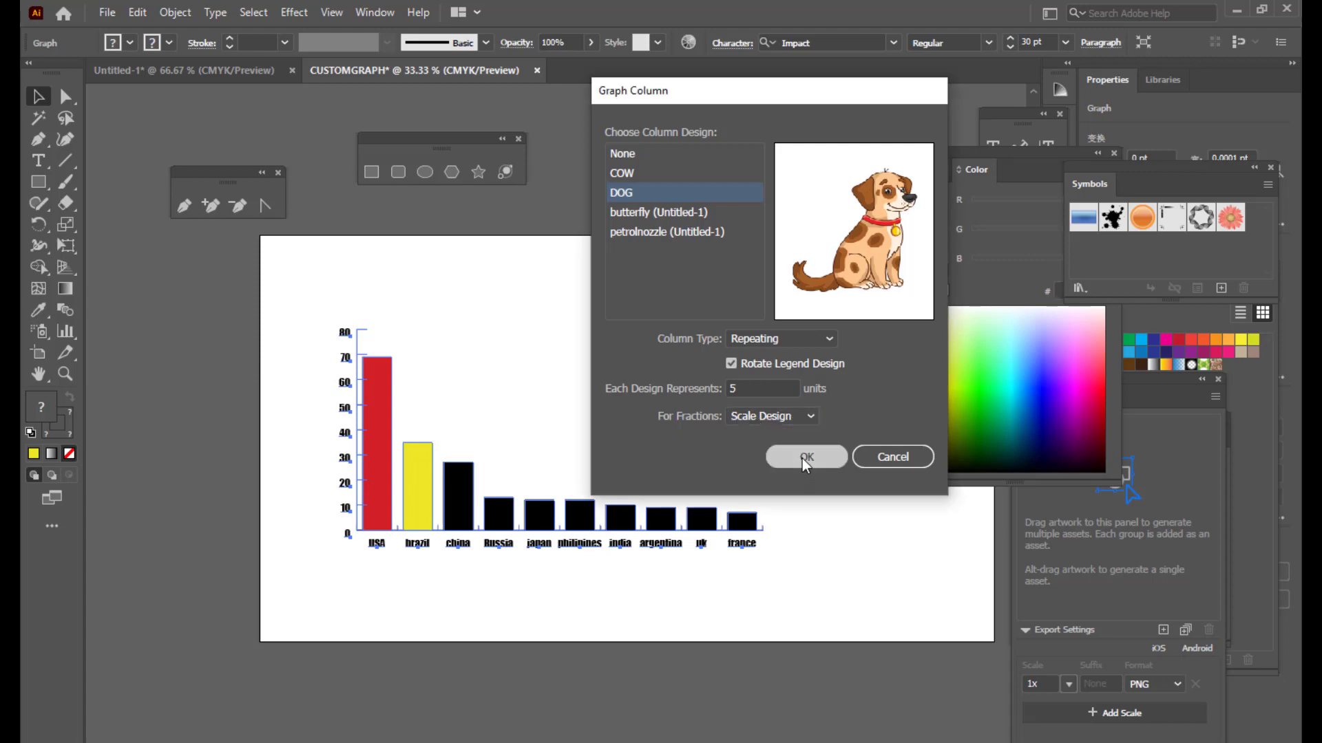
pyautogui.click(608, 375)
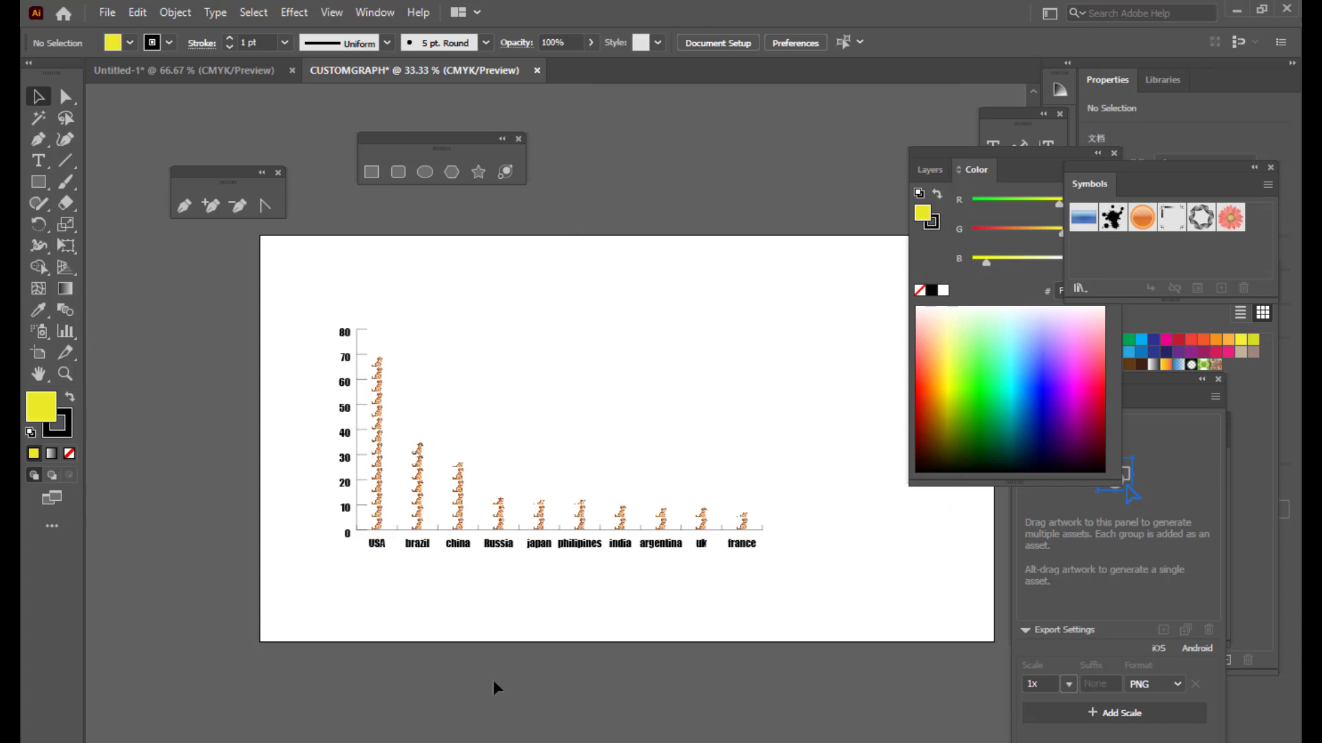
# Step: Examine the repeated dog images in the USA, brazil and china columns at 100% zoom
pyautogui.hotkey('ctrl', '1')
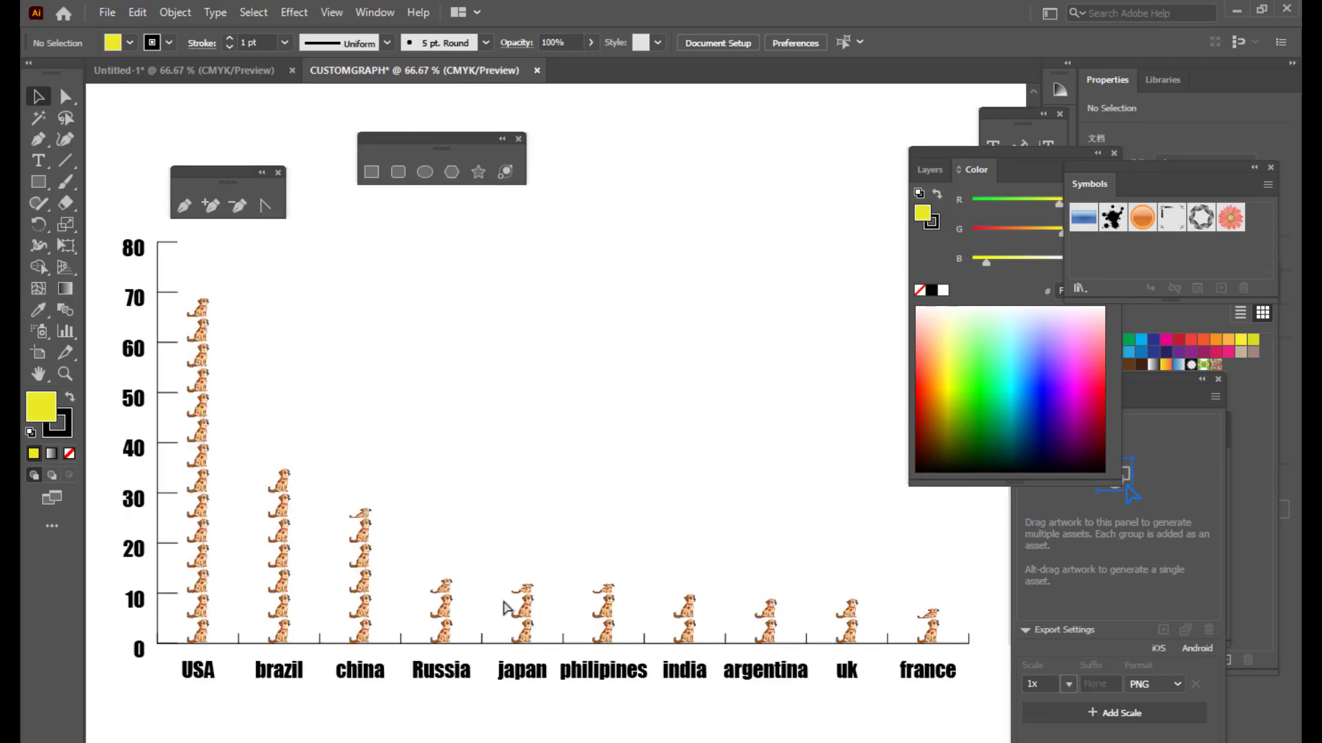
pyautogui.press('h')
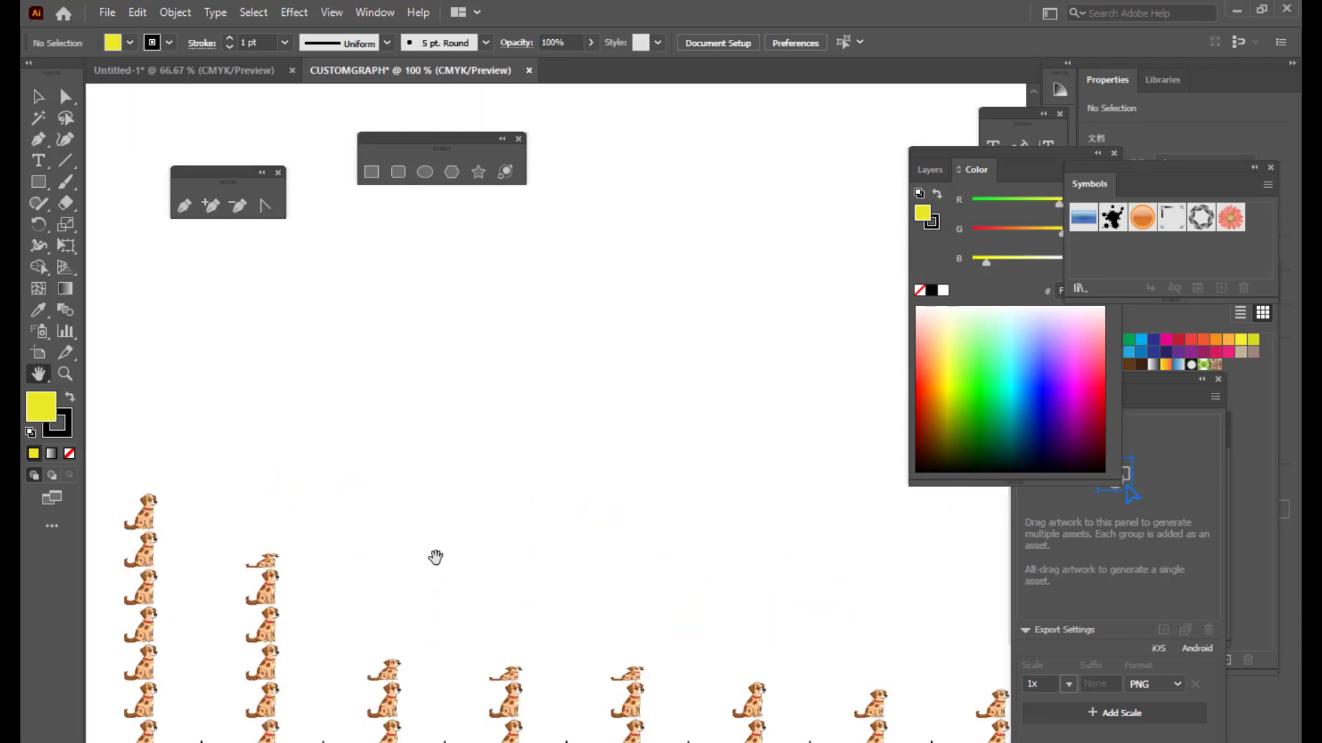
pyautogui.moveTo(440, 555); pyautogui.dragTo(907, 566)
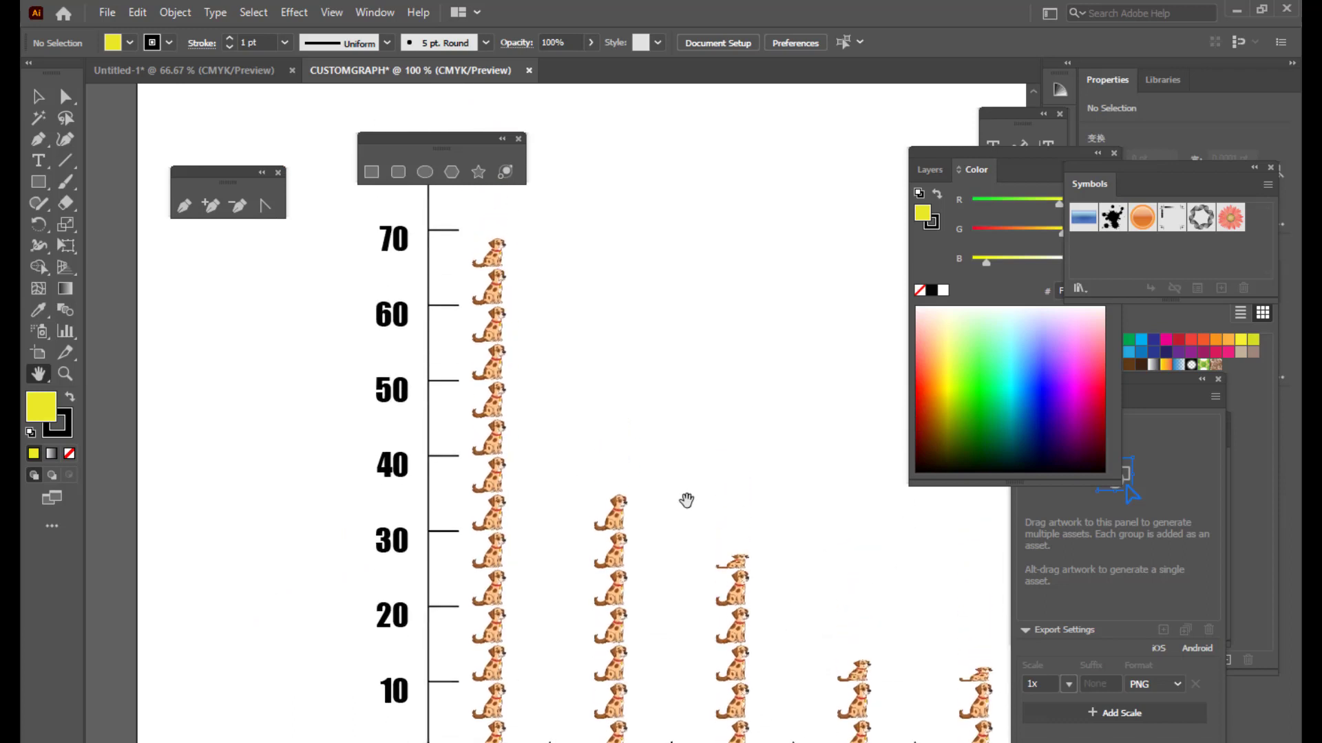
# Step: Examine the repeated dog images and partial dogs in the graph's columns at several zoom levels
pyautogui.moveTo(684, 502); pyautogui.dragTo(593, 482)
pyautogui.moveTo(654, 510); pyautogui.dragTo(602, 501)
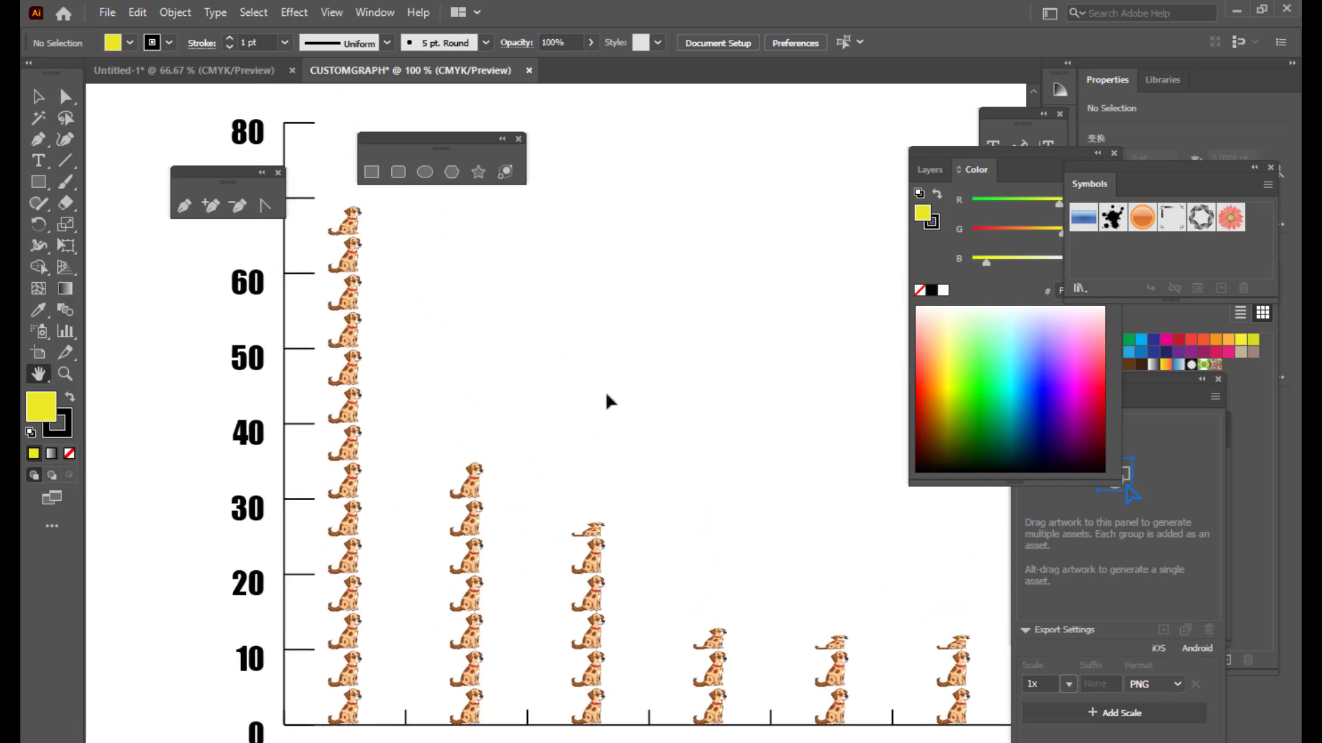
pyautogui.hotkey('ctrl', '-')
pyautogui.hotkey('ctrl', '-')
pyautogui.hotkey('ctrl', '=')
pyautogui.hotkey('ctrl', '=')
pyautogui.hotkey('ctrl', '=')
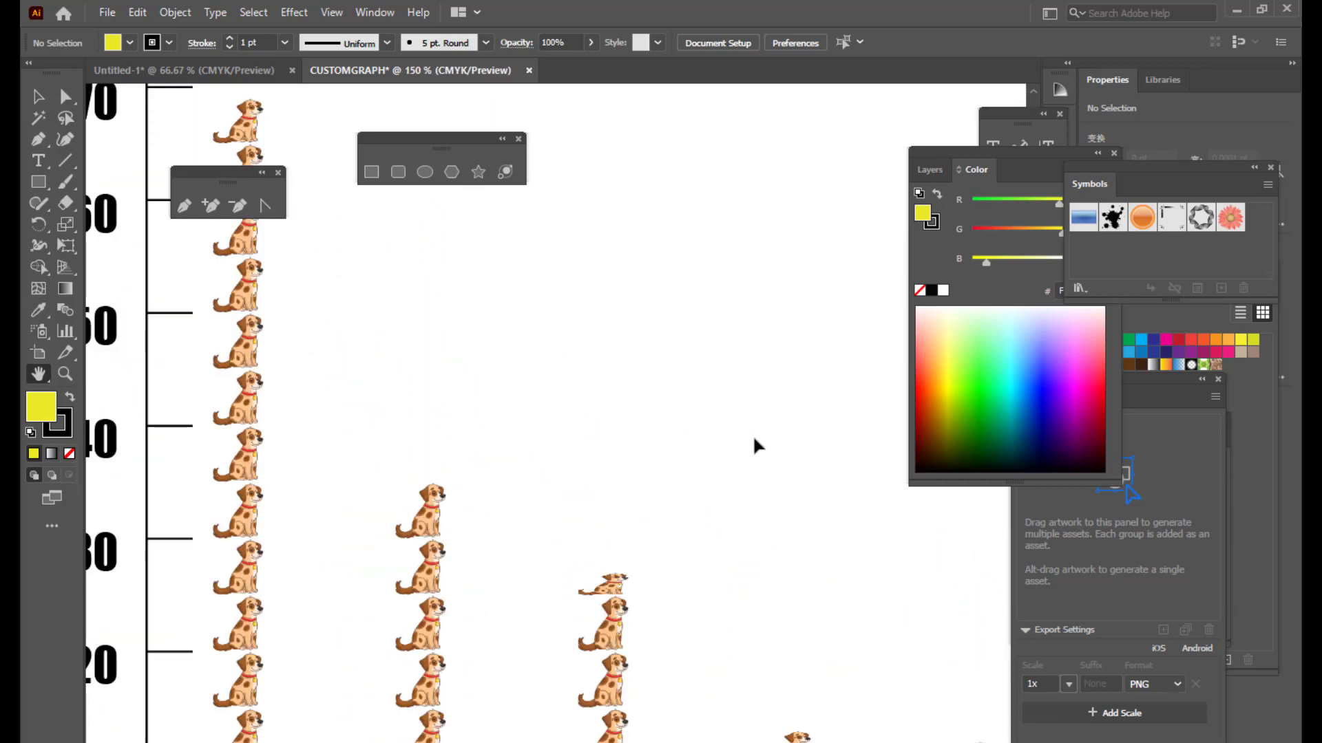
pyautogui.hotkey('ctrl', '-')
pyautogui.hotkey('ctrl', '-')
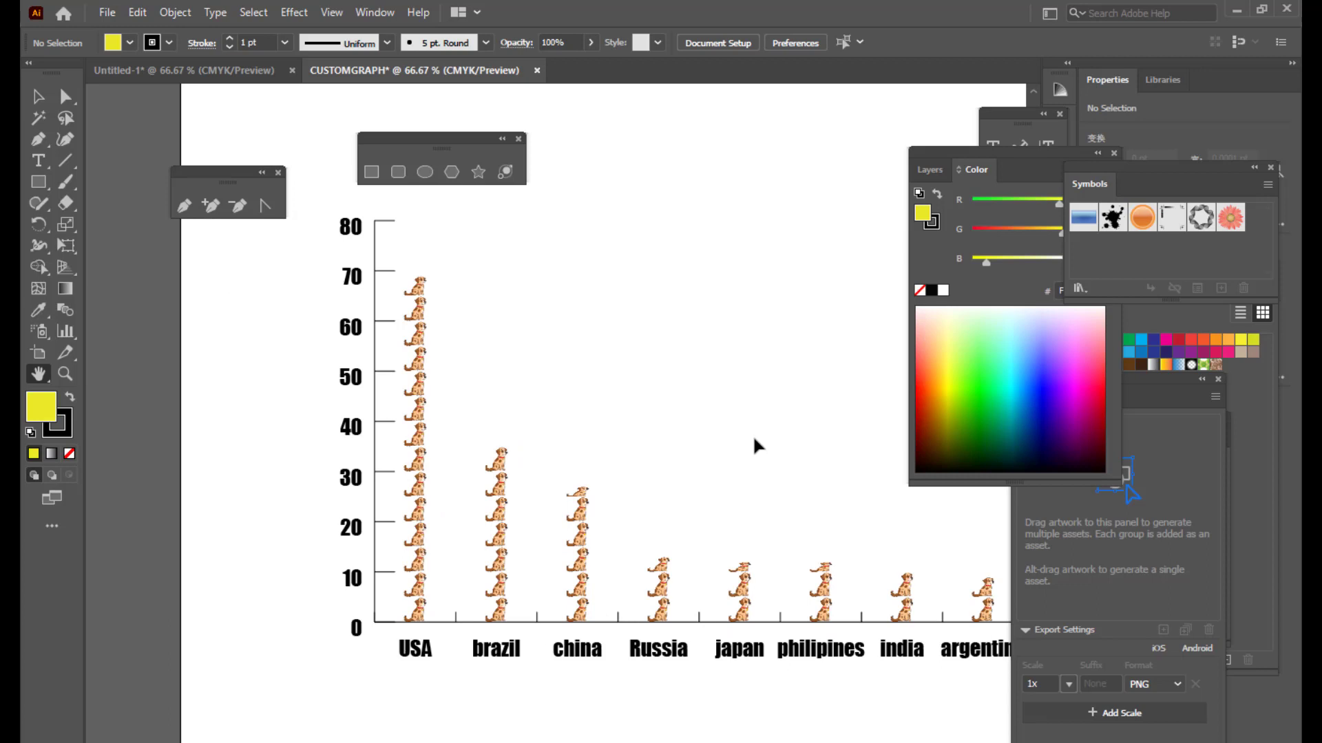
# Step: Make each DOG design in the graph's repeating columns represent 10 units, apply the change and deselect the graph
pyautogui.click(36, 100)
pyautogui.click(419, 396)
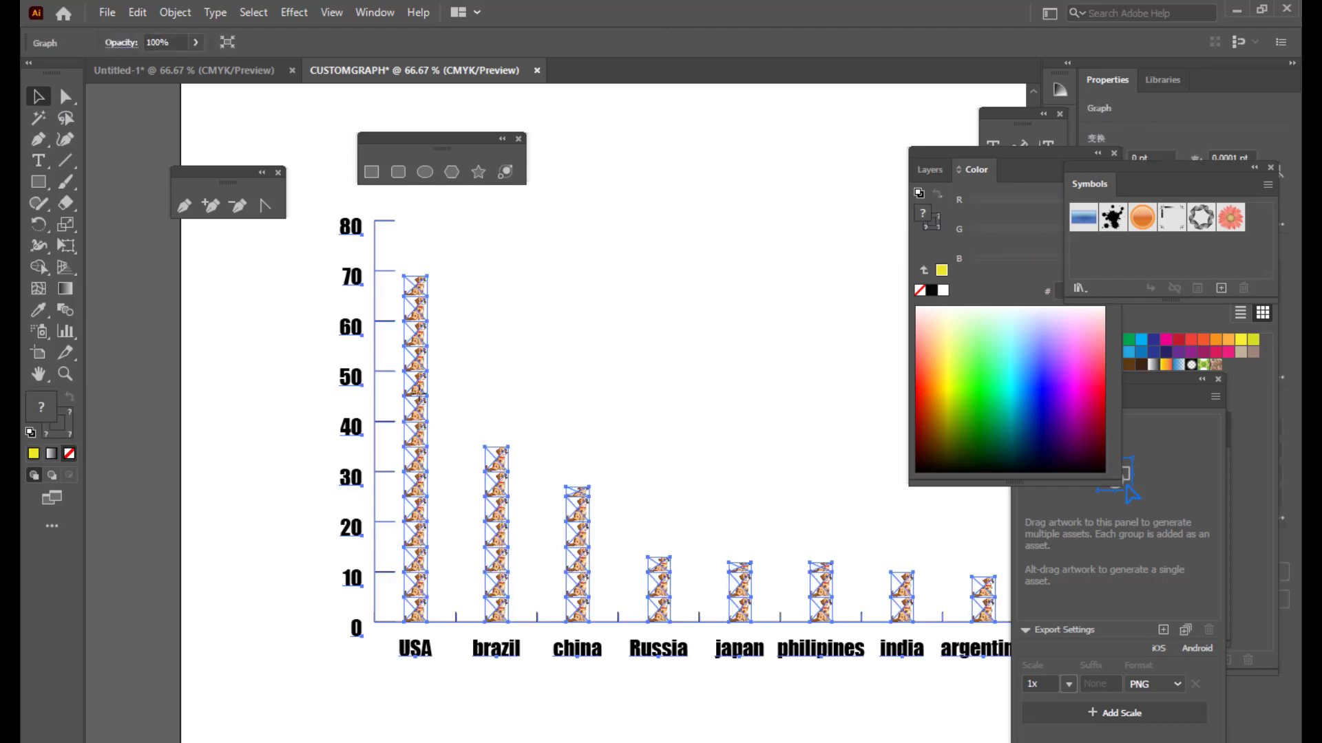
pyautogui.rightClick(425, 395)
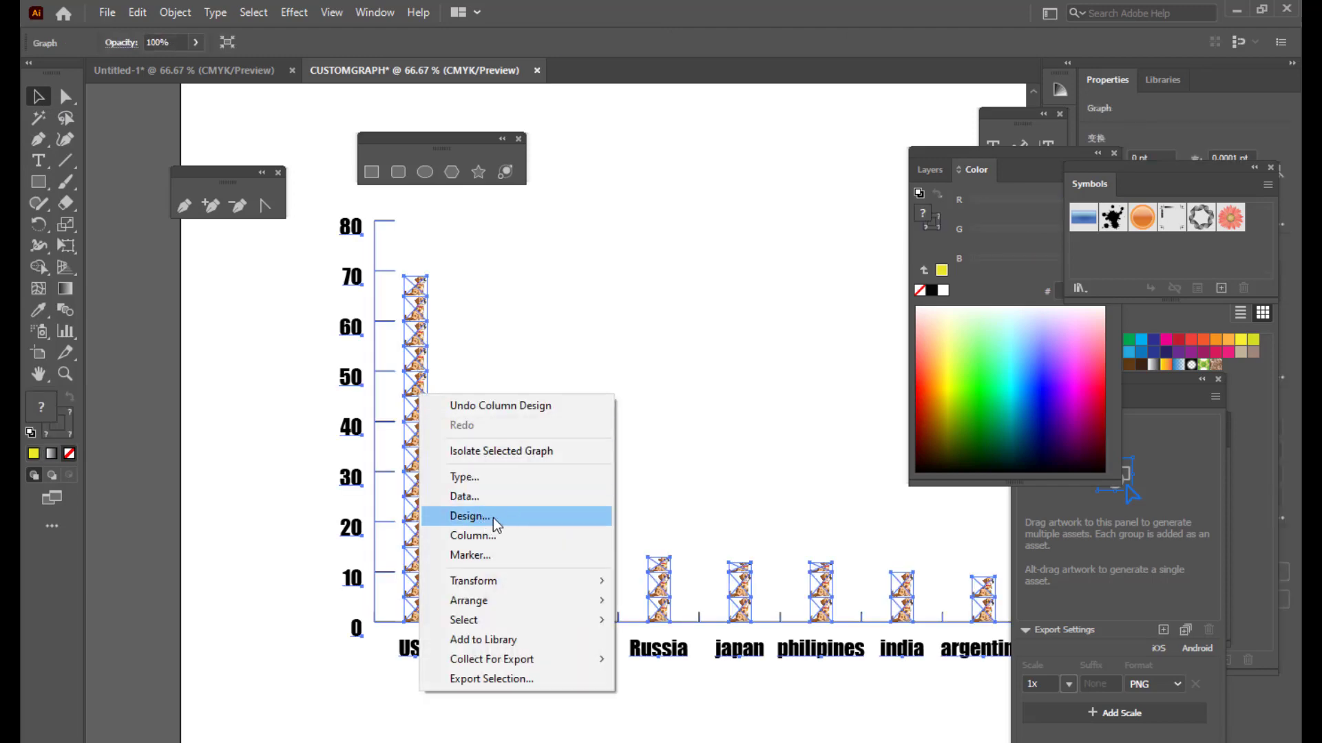
pyautogui.click(496, 535)
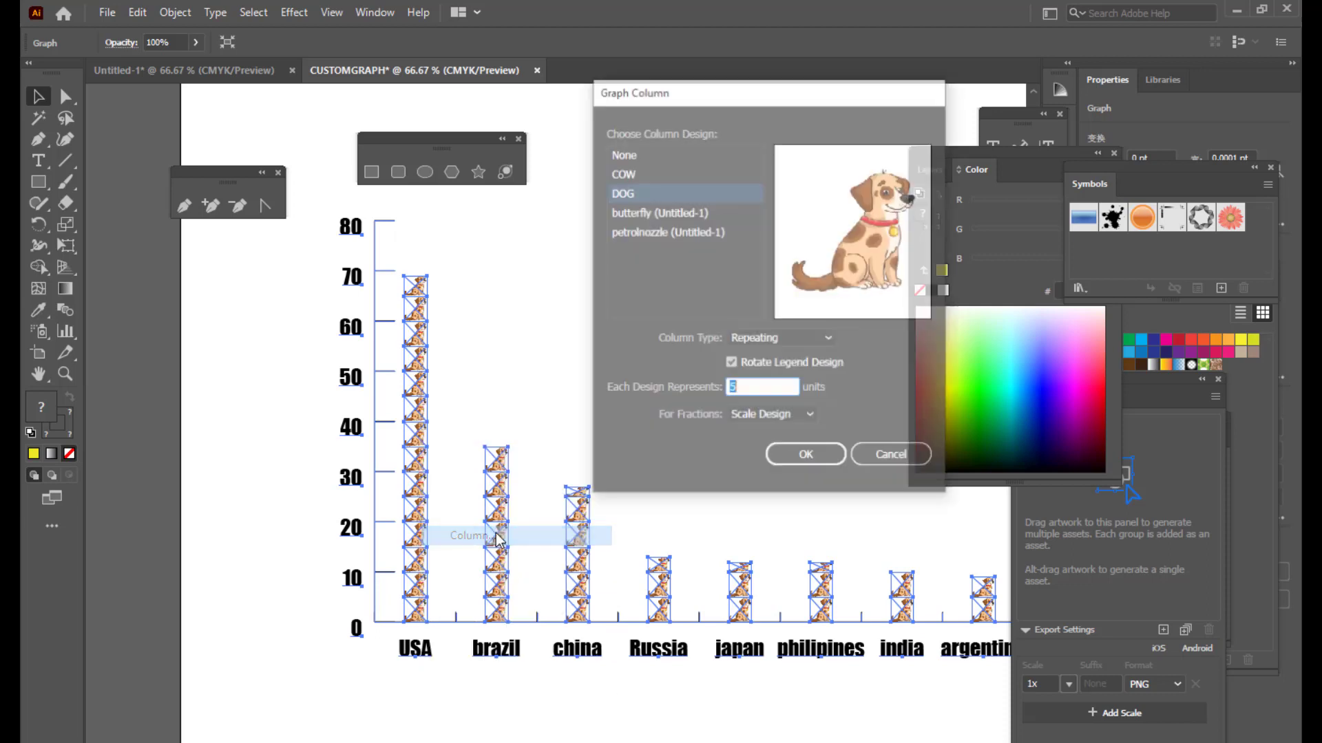
pyautogui.moveTo(726, 98); pyautogui.dragTo(700, 101)
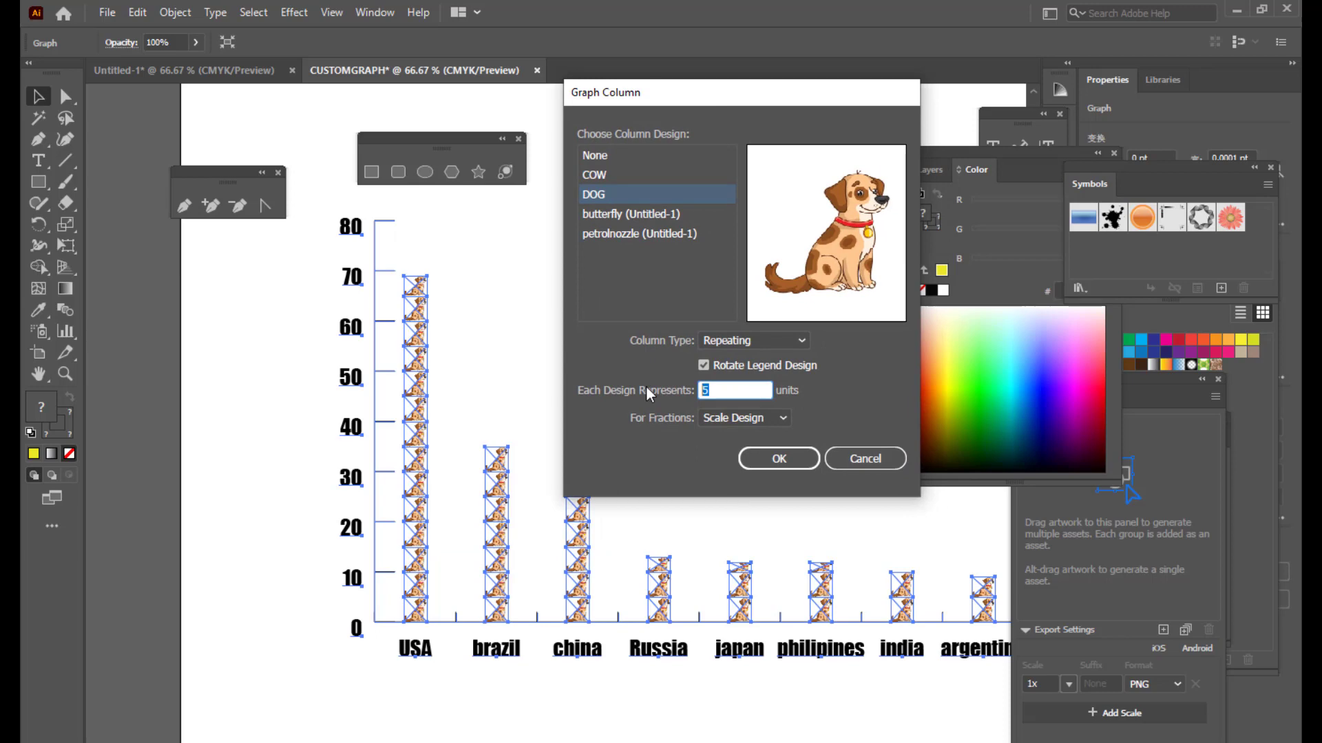
pyautogui.write('10')
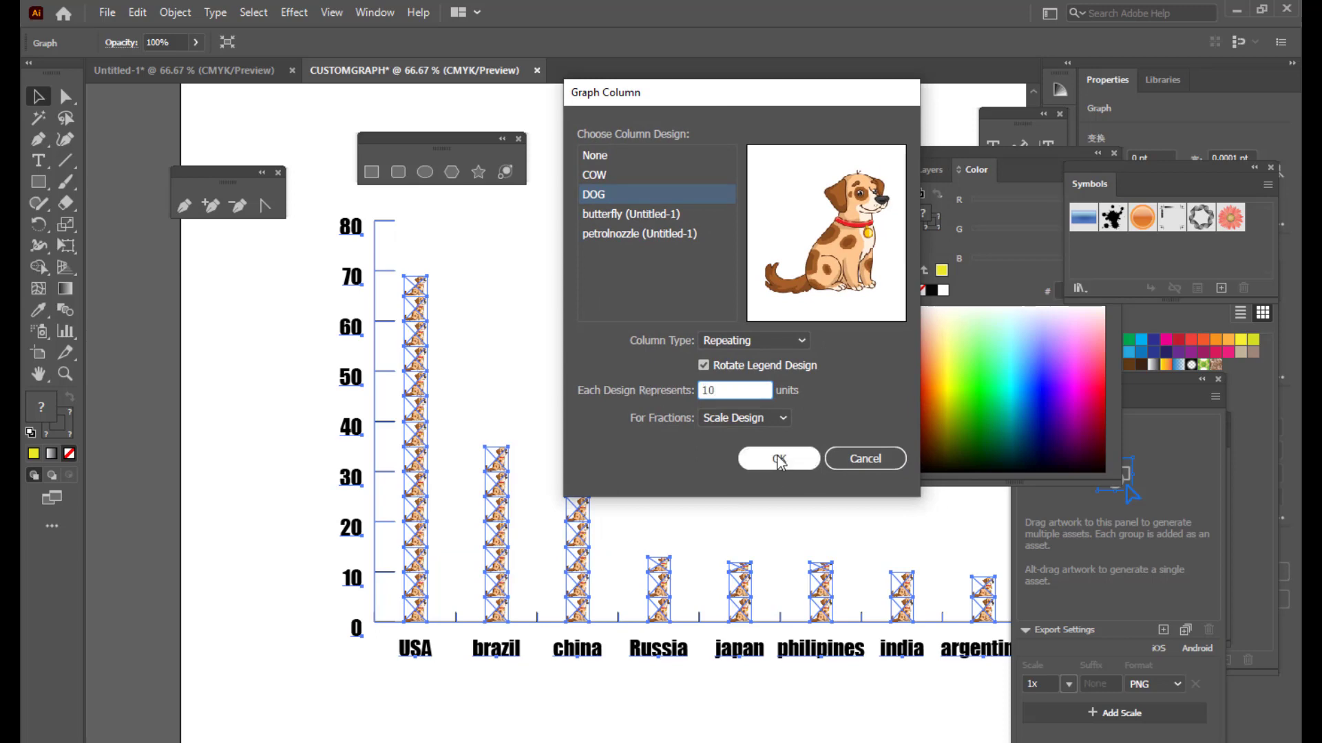
pyautogui.moveTo(735, 97); pyautogui.dragTo(758, 96)
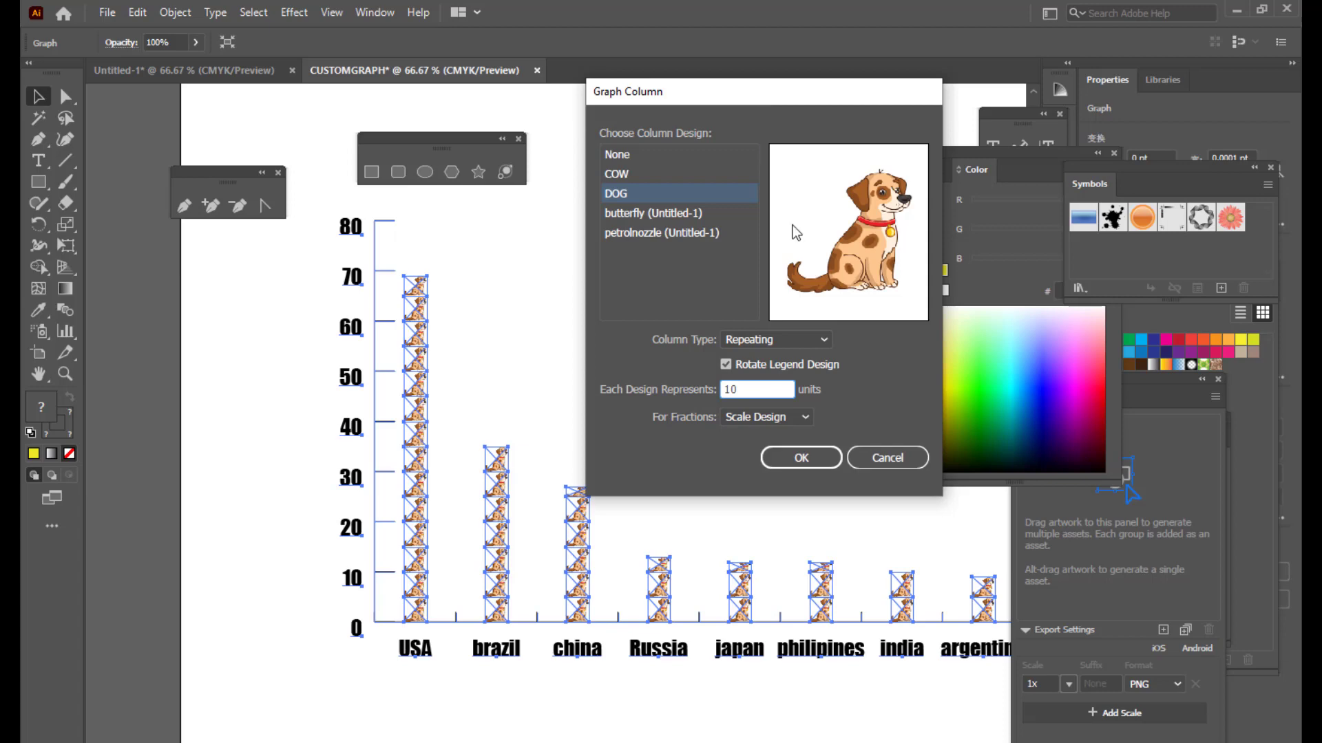
pyautogui.click(801, 457)
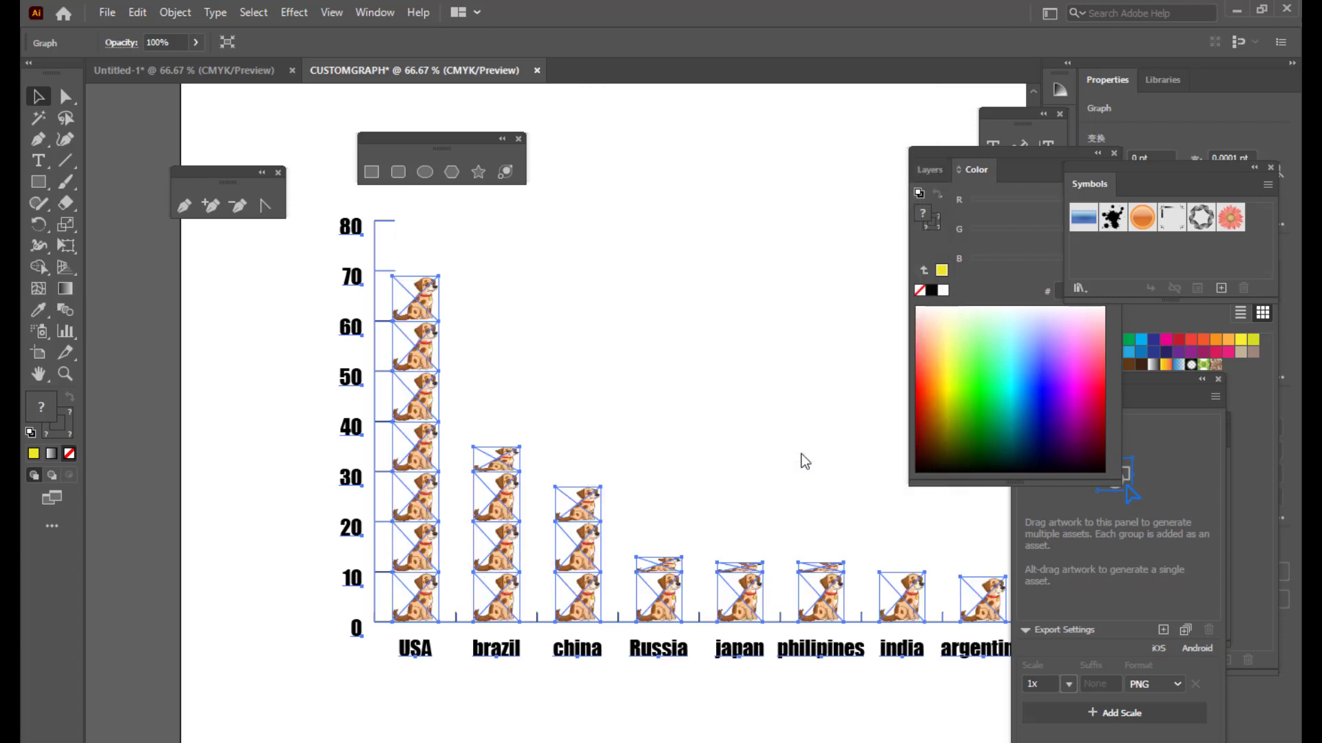
pyautogui.click(678, 375)
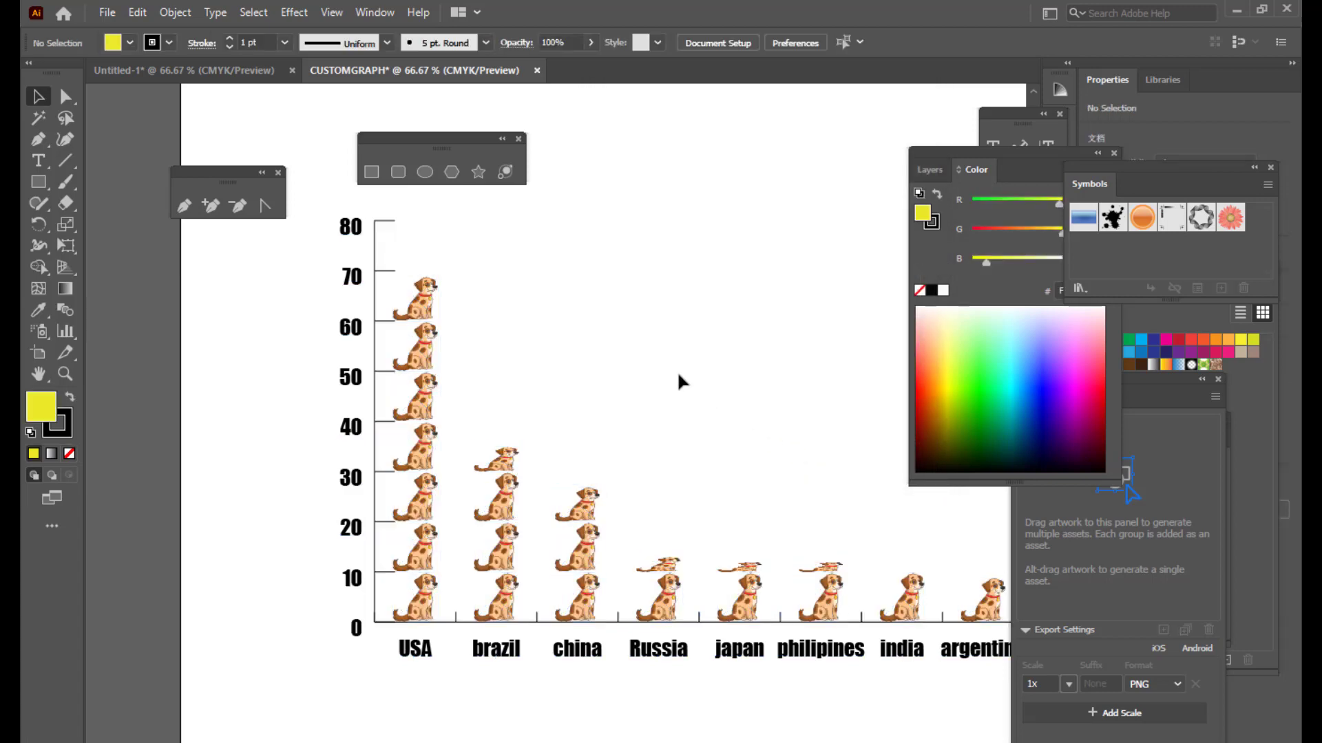
# Step: Reopen the graph's column design settings, make each dog represent 20 units, and deselect the graph
pyautogui.hotkey('ctrl', '-')
pyautogui.hotkey('ctrl', '-')
pyautogui.hotkey('ctrl', '=')
pyautogui.hotkey('ctrl', '=')
pyautogui.click(423, 360)
pyautogui.rightClick(427, 360)
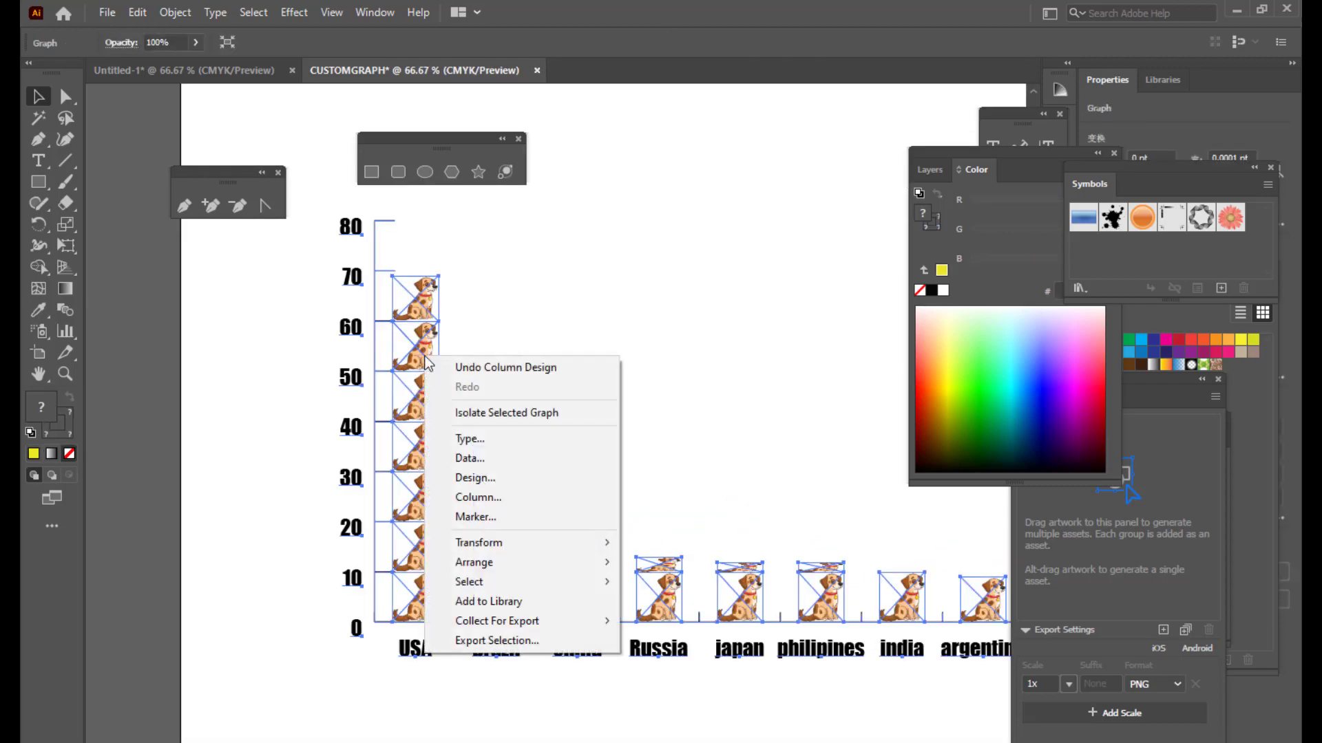
pyautogui.click(517, 498)
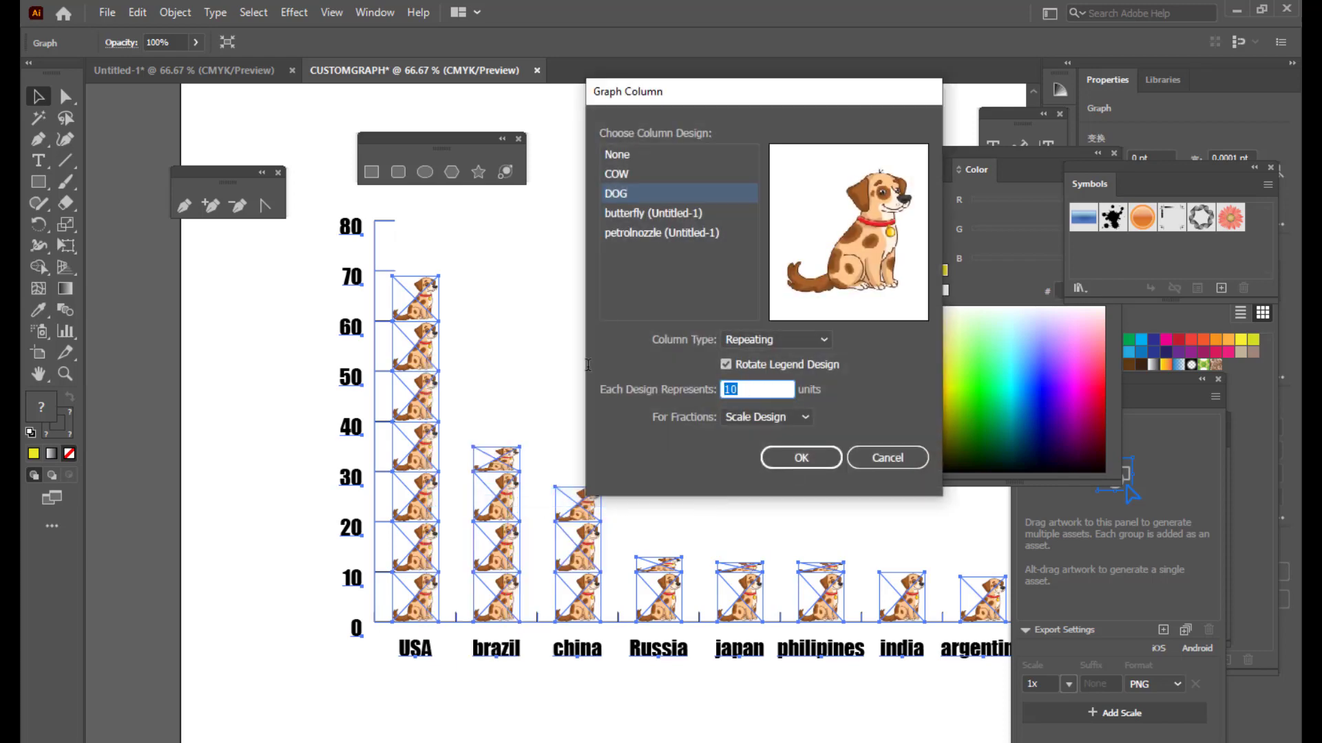
pyautogui.write('20')
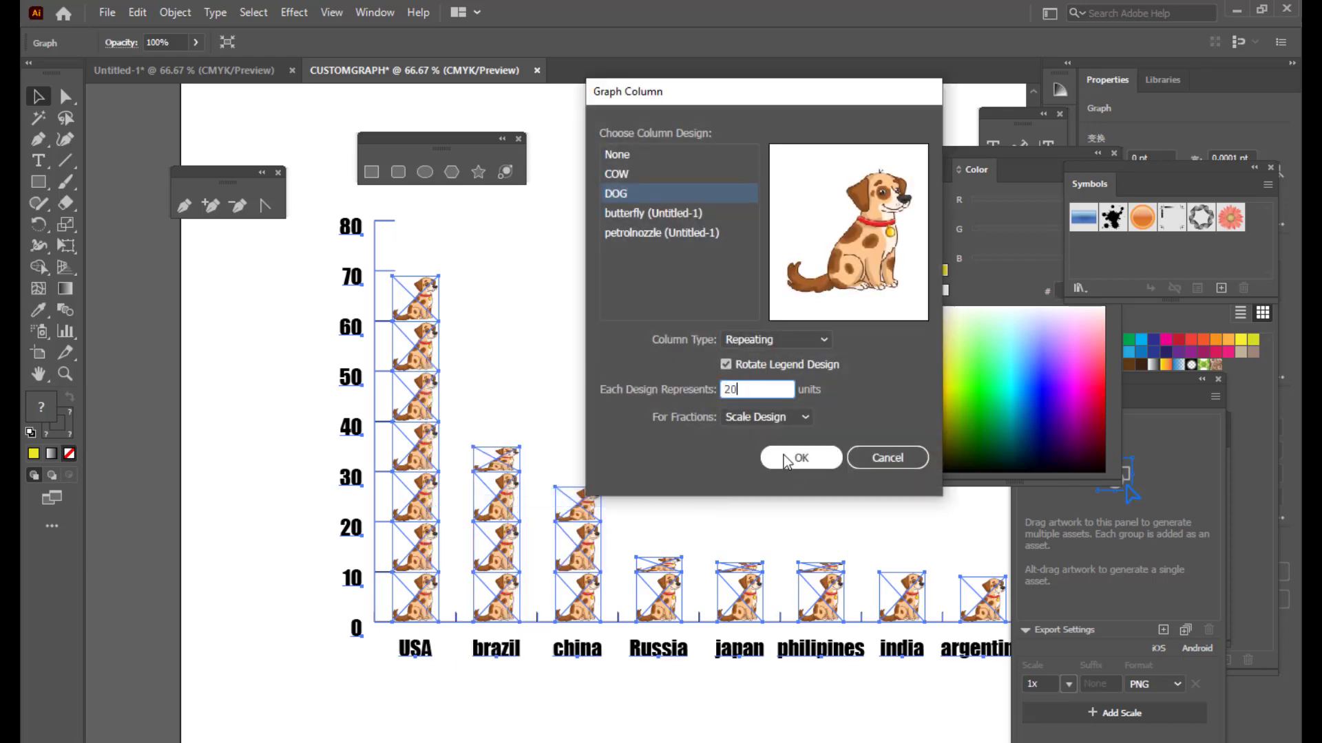
pyautogui.click(797, 459)
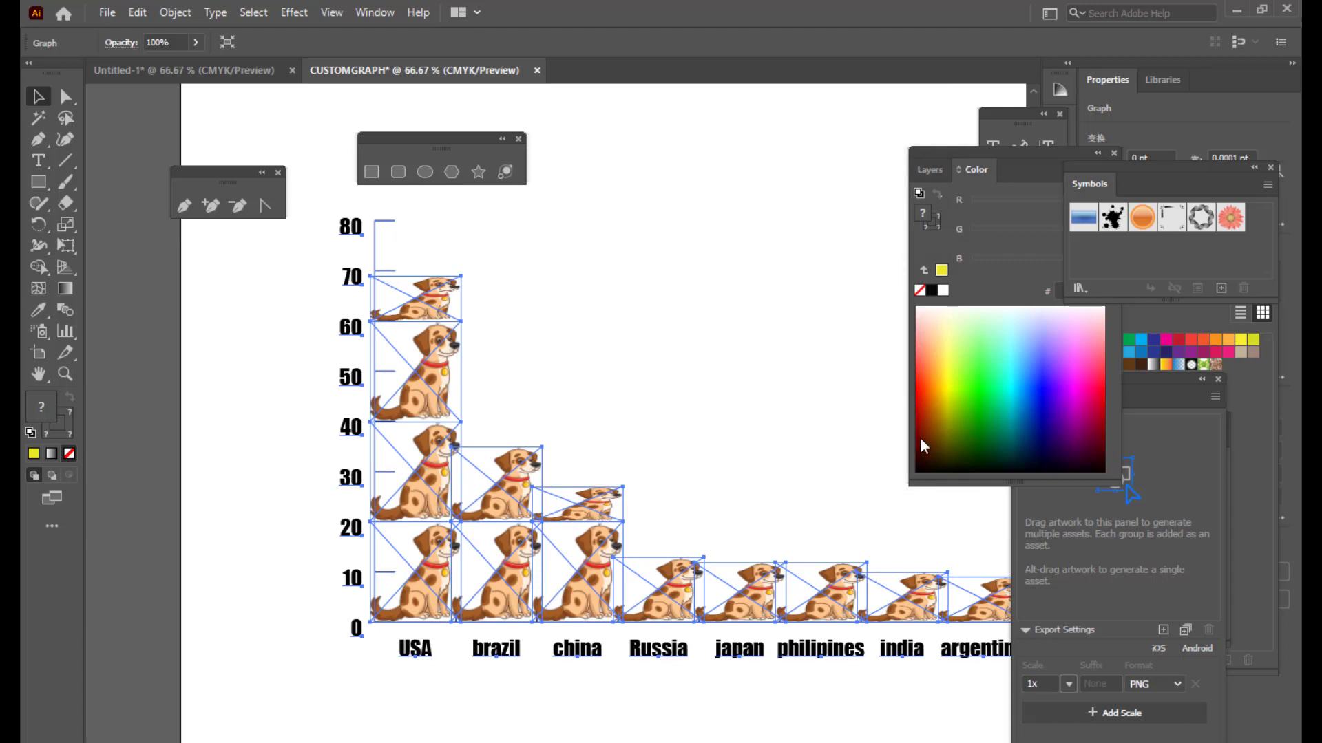
pyautogui.click(645, 383)
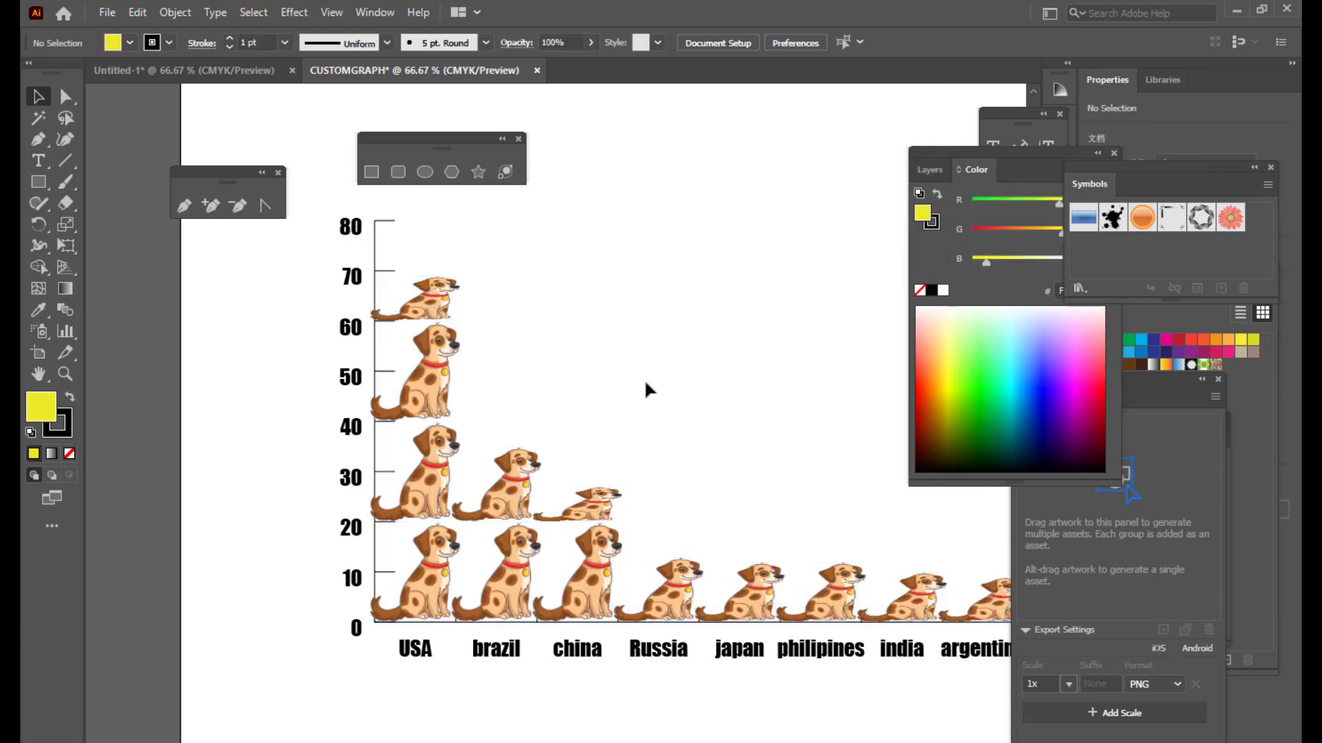
# Step: Select the graph again and make each dog in its repeating column design represent 17 units
pyautogui.hotkey('ctrl', '-')
pyautogui.hotkey('ctrl', '-')
pyautogui.hotkey('ctrl', '-')
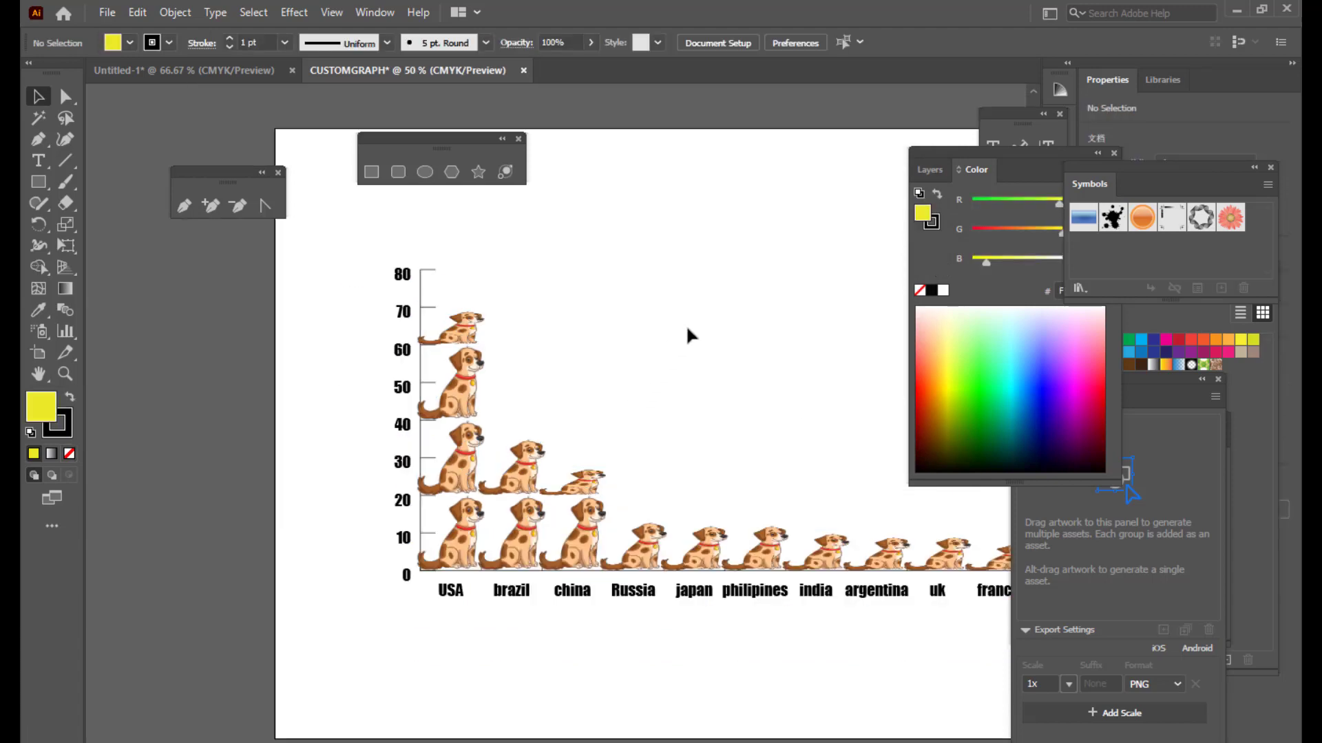
pyautogui.hotkey('ctrl', '=')
pyautogui.hotkey('ctrl', '=')
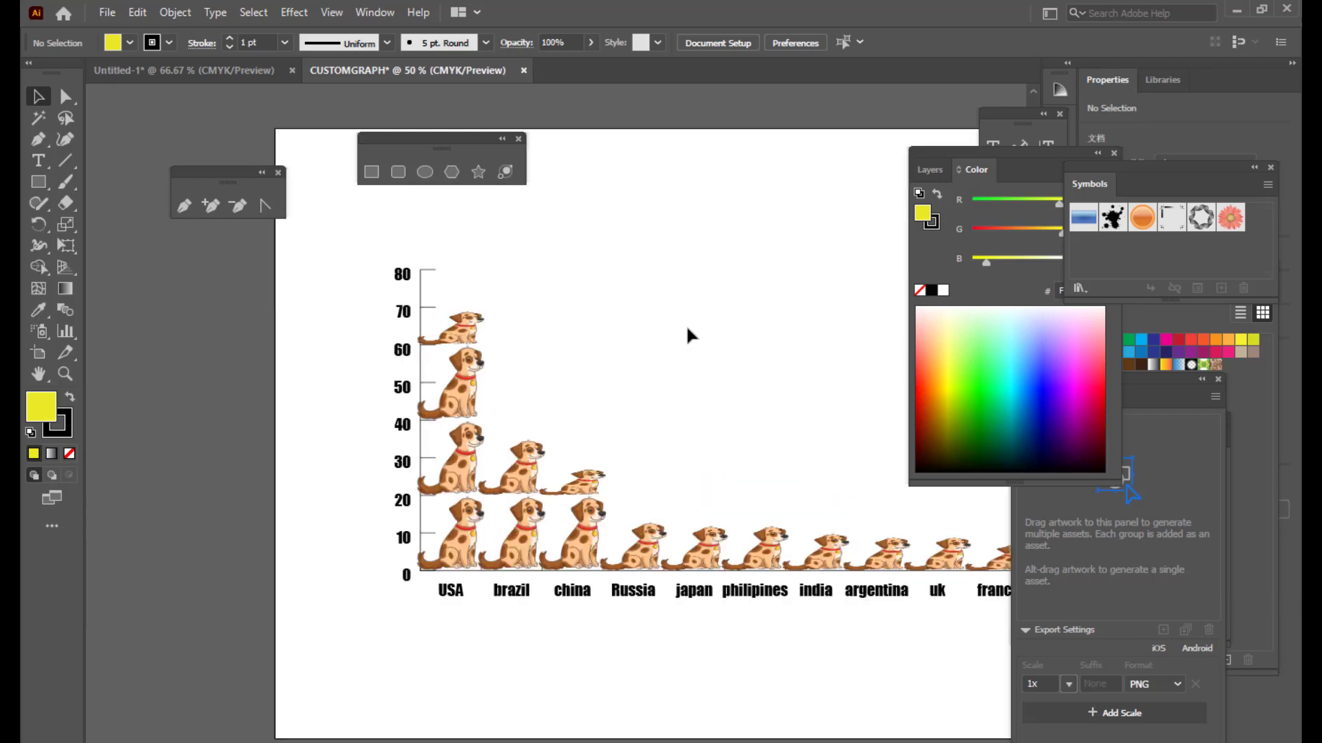
pyautogui.click(523, 465)
pyautogui.rightClick(523, 463)
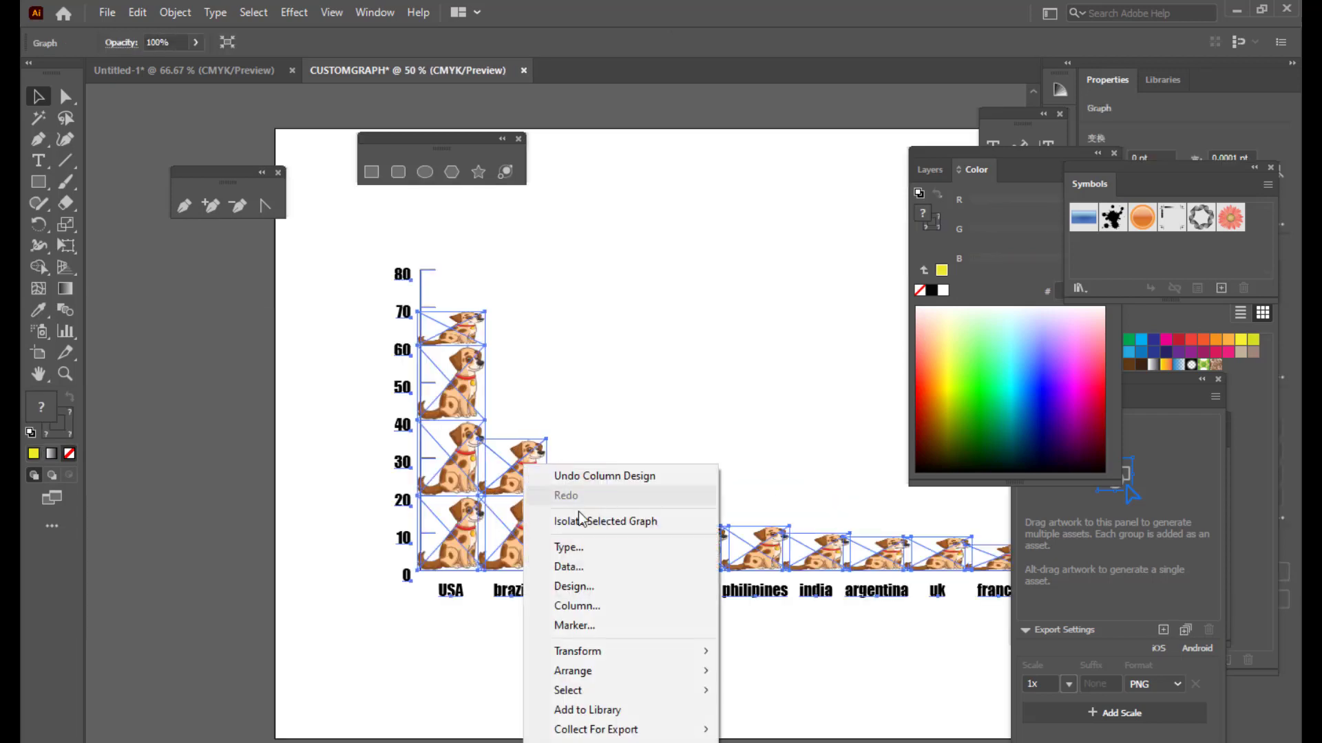
pyautogui.click(592, 612)
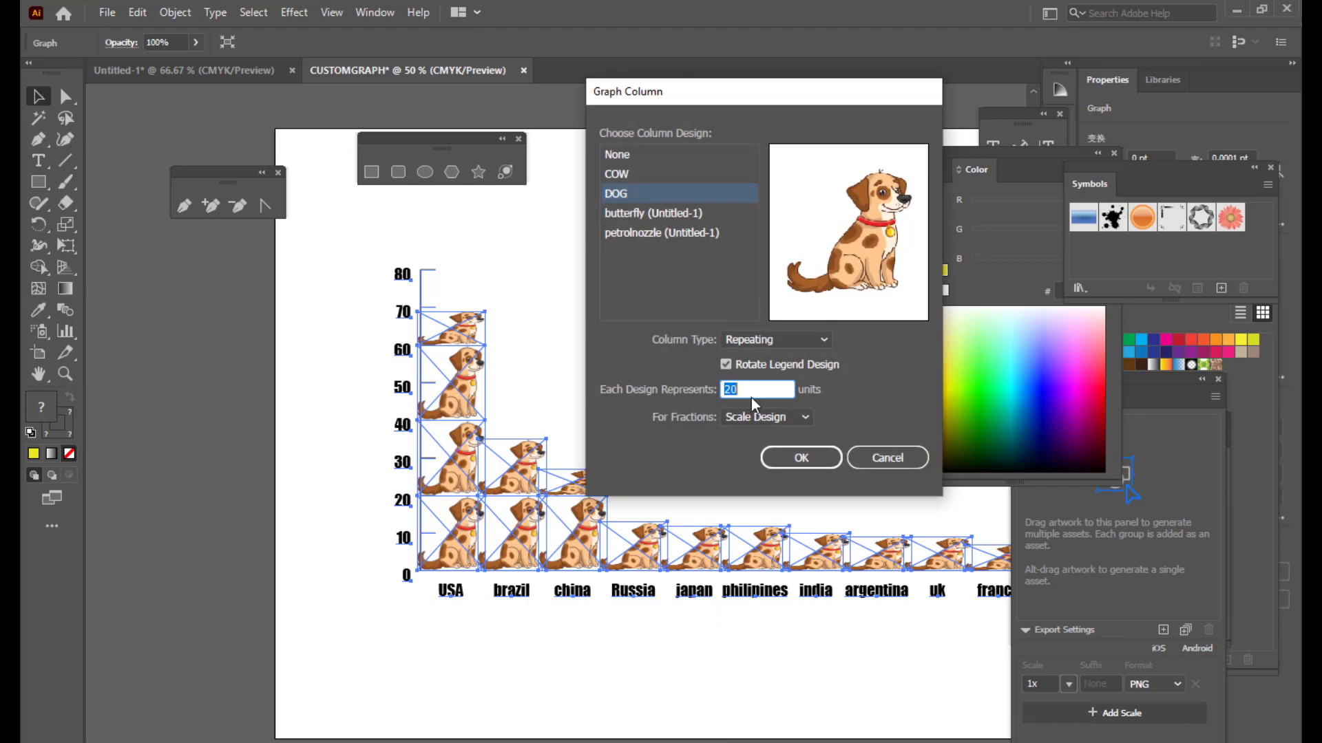
pyautogui.click(754, 390)
pyautogui.moveTo(754, 390); pyautogui.dragTo(616, 382)
pyautogui.write('17')
pyautogui.click(801, 458)
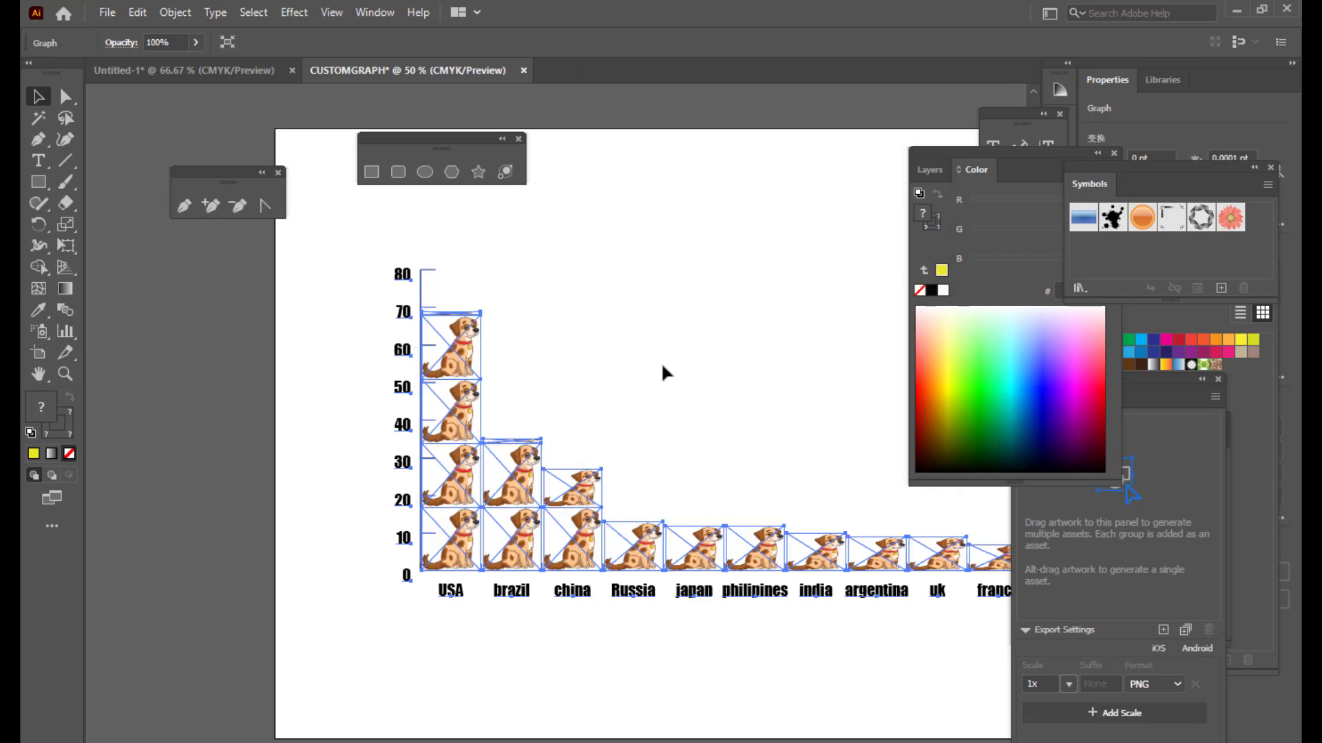
# Step: Change the graph's column design so each dog represents 15 units, then deselect the graph
pyautogui.rightClick(516, 465)
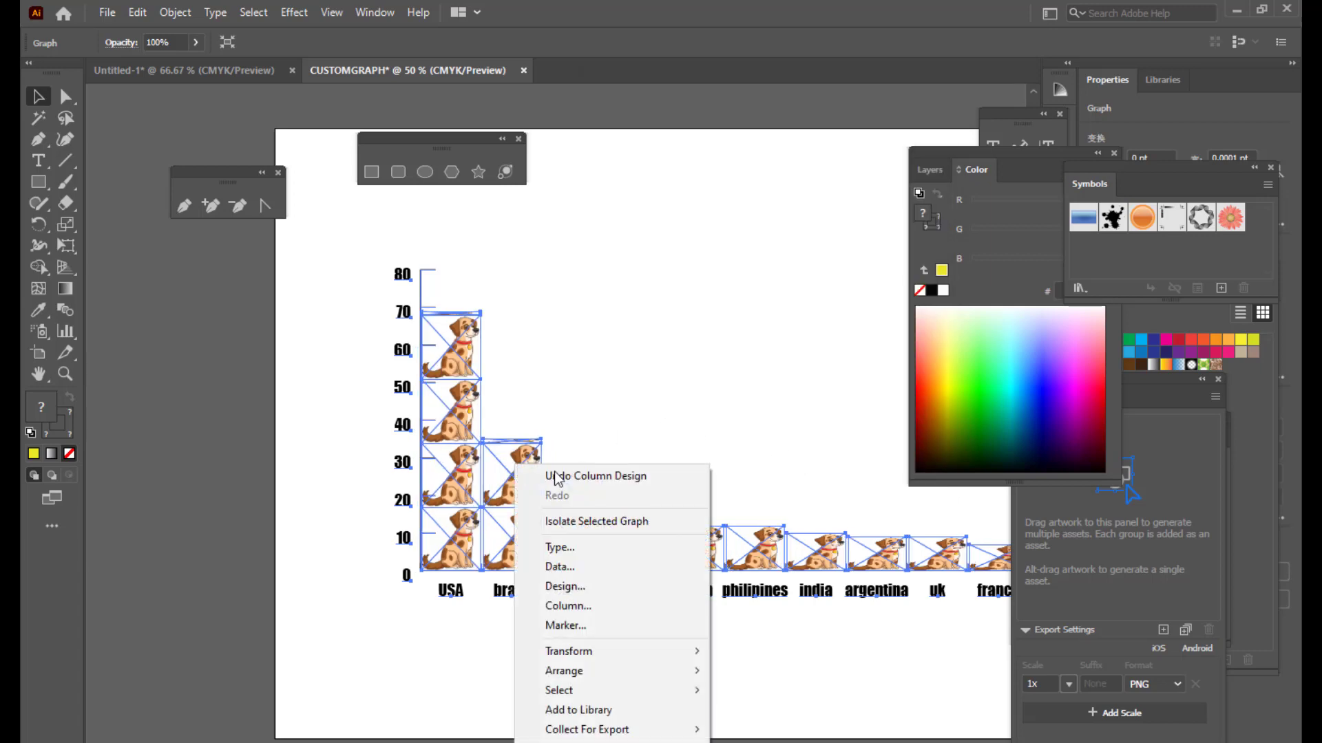
pyautogui.click(585, 605)
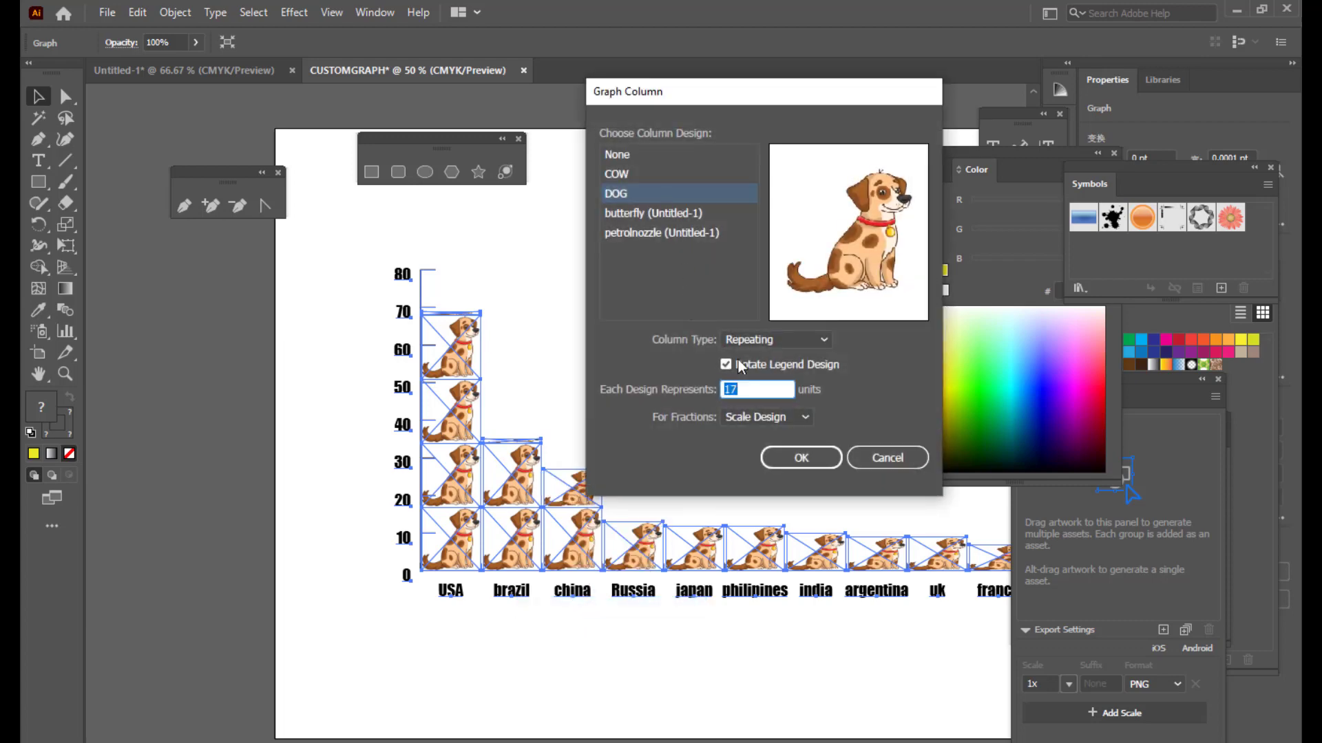
pyautogui.write('15')
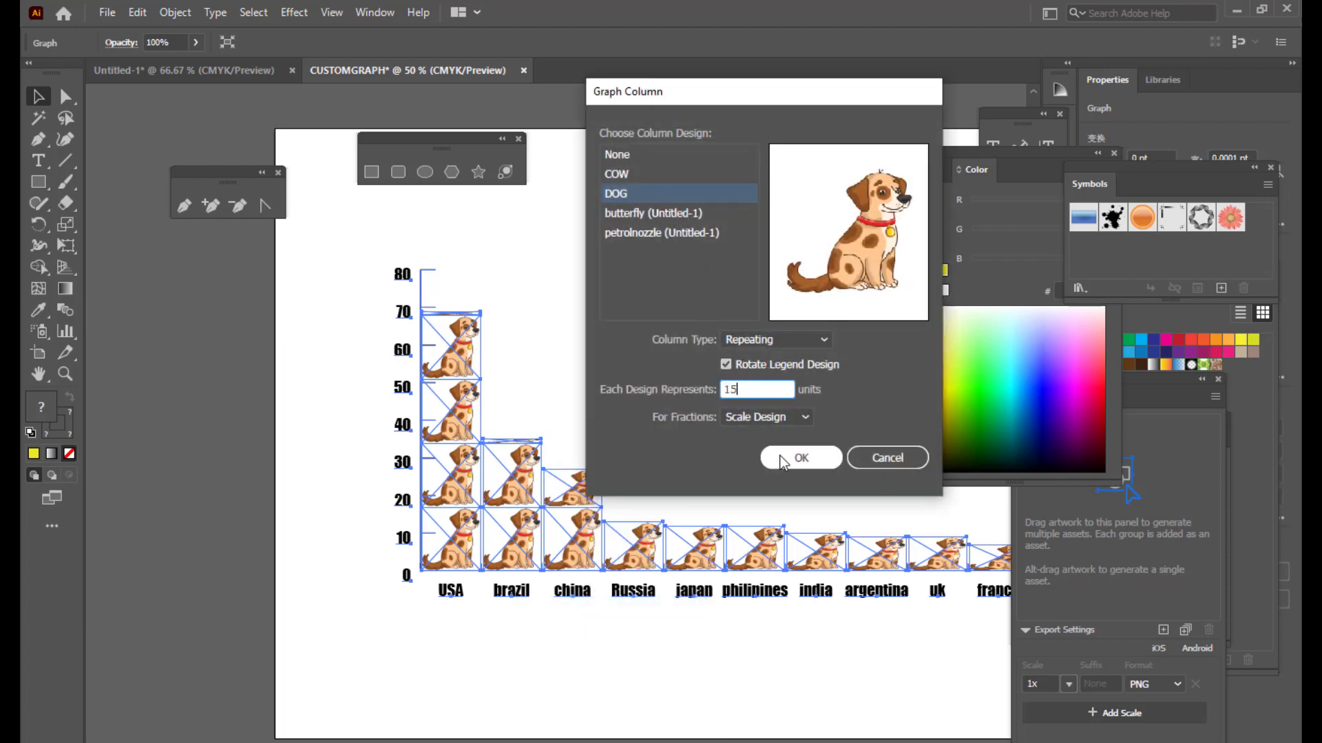
pyautogui.click(799, 460)
pyautogui.click(666, 379)
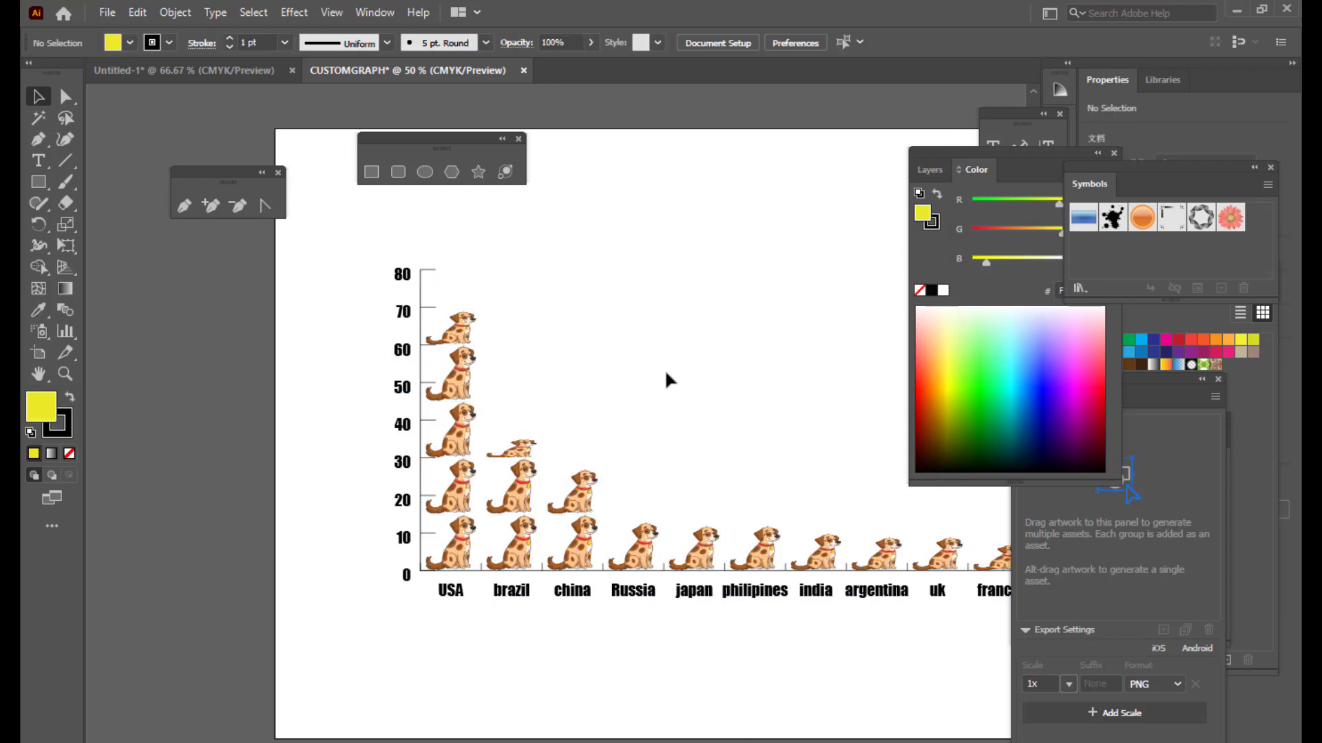
# Step: Move the Color panel clear of the graph so all the country columns from USA to france can be seen
pyautogui.moveTo(945, 153); pyautogui.dragTo(1079, 149)
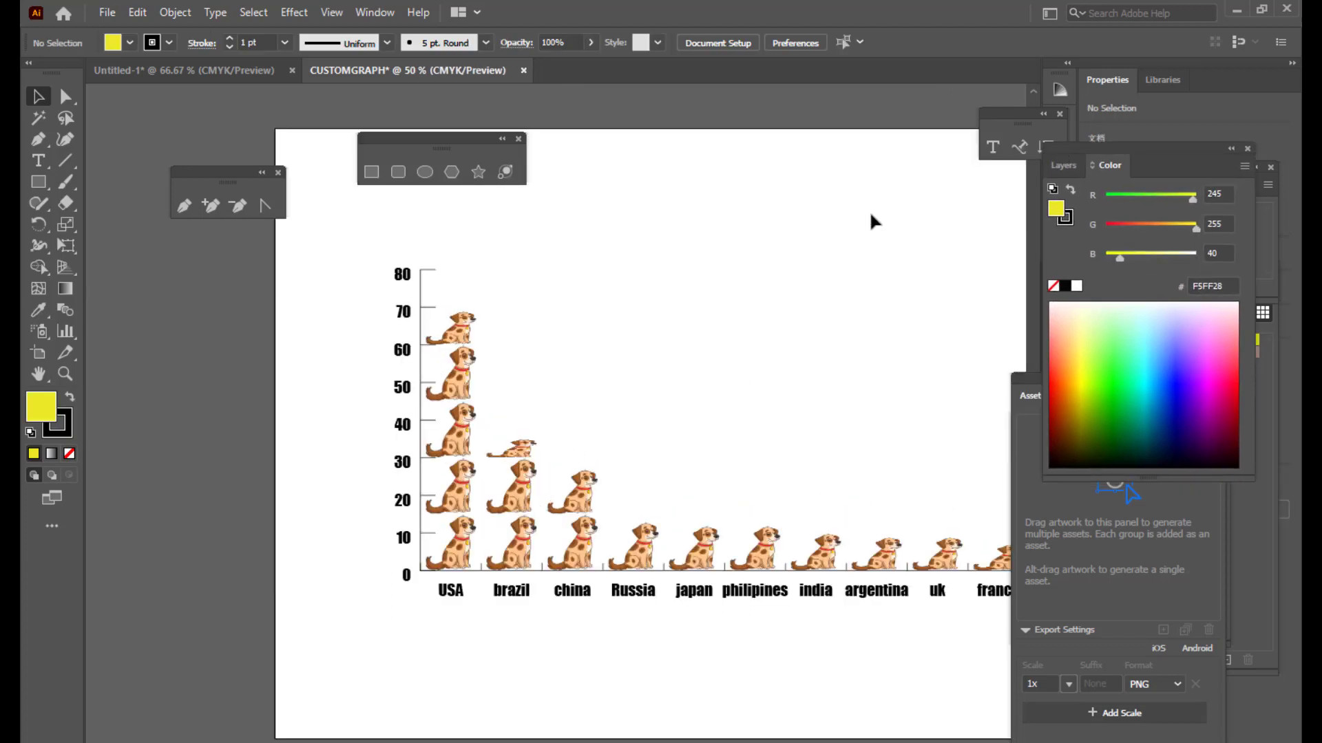
pyautogui.press('space')
pyautogui.moveTo(746, 478); pyautogui.dragTo(526, 501)
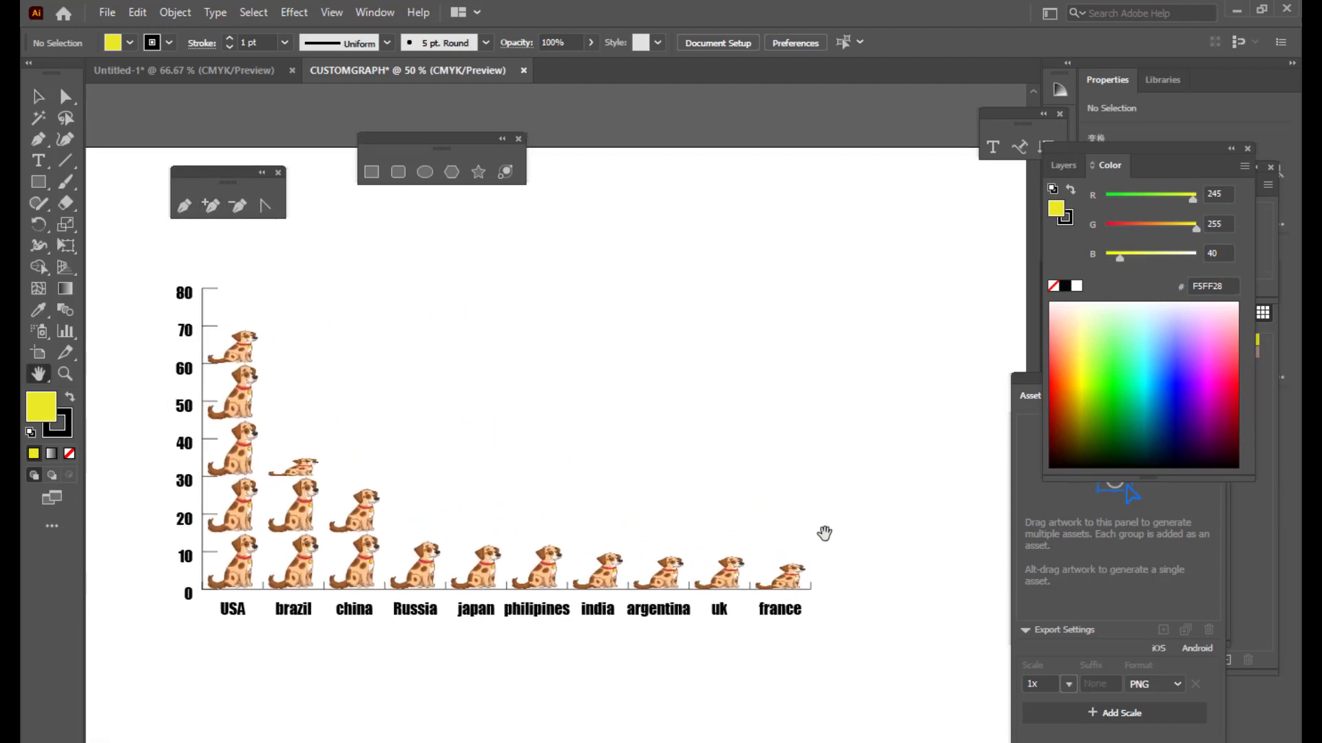
pyautogui.moveTo(626, 479); pyautogui.dragTo(581, 461)
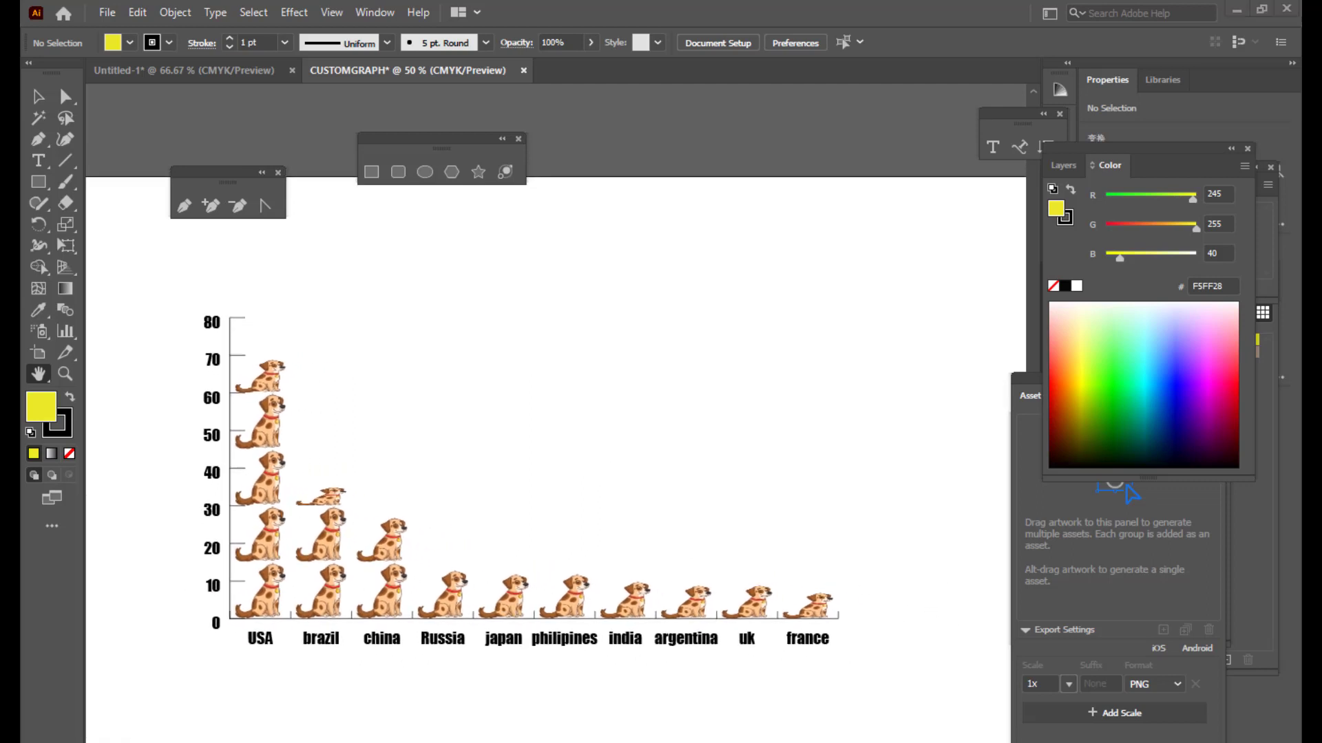
pyautogui.moveTo(502, 448); pyautogui.dragTo(496, 451)
# Step: Add the title text "Dog population In Each Country of The world In Millions" above the graph
pyautogui.click(39, 160)
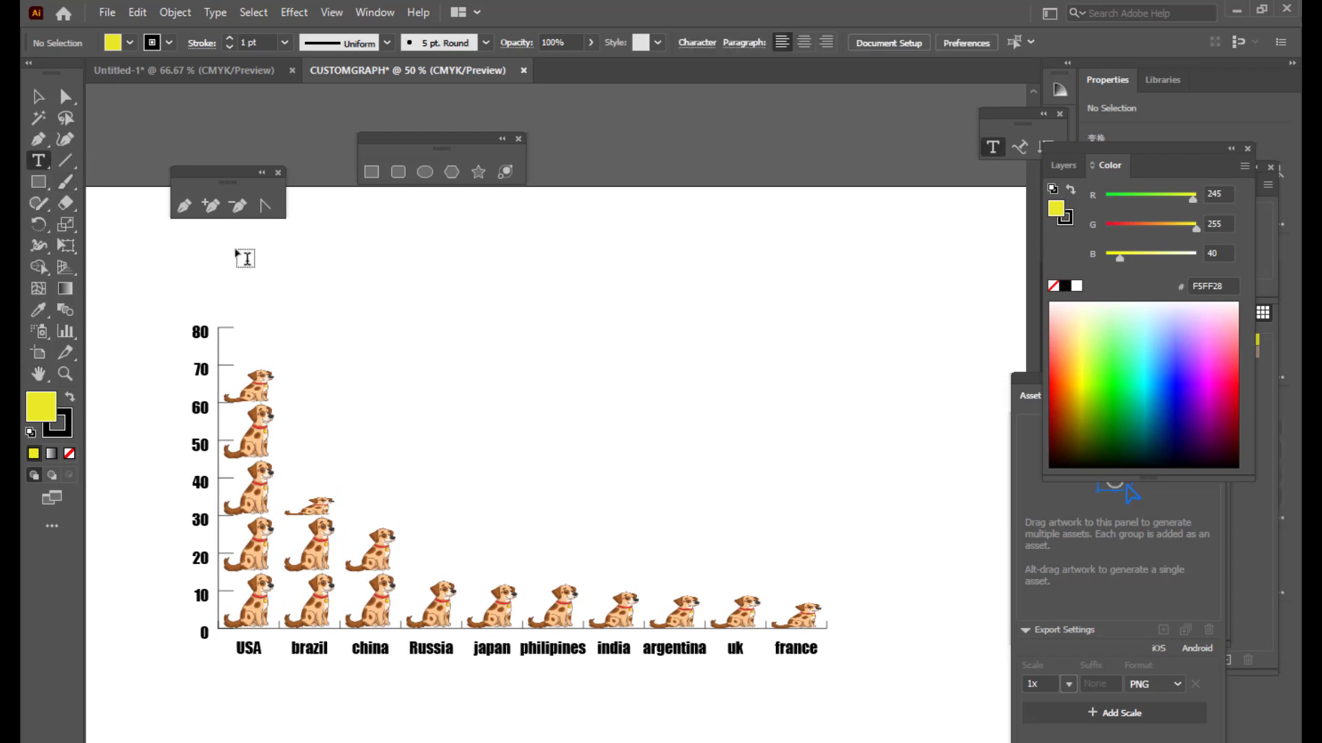
pyautogui.click(269, 267)
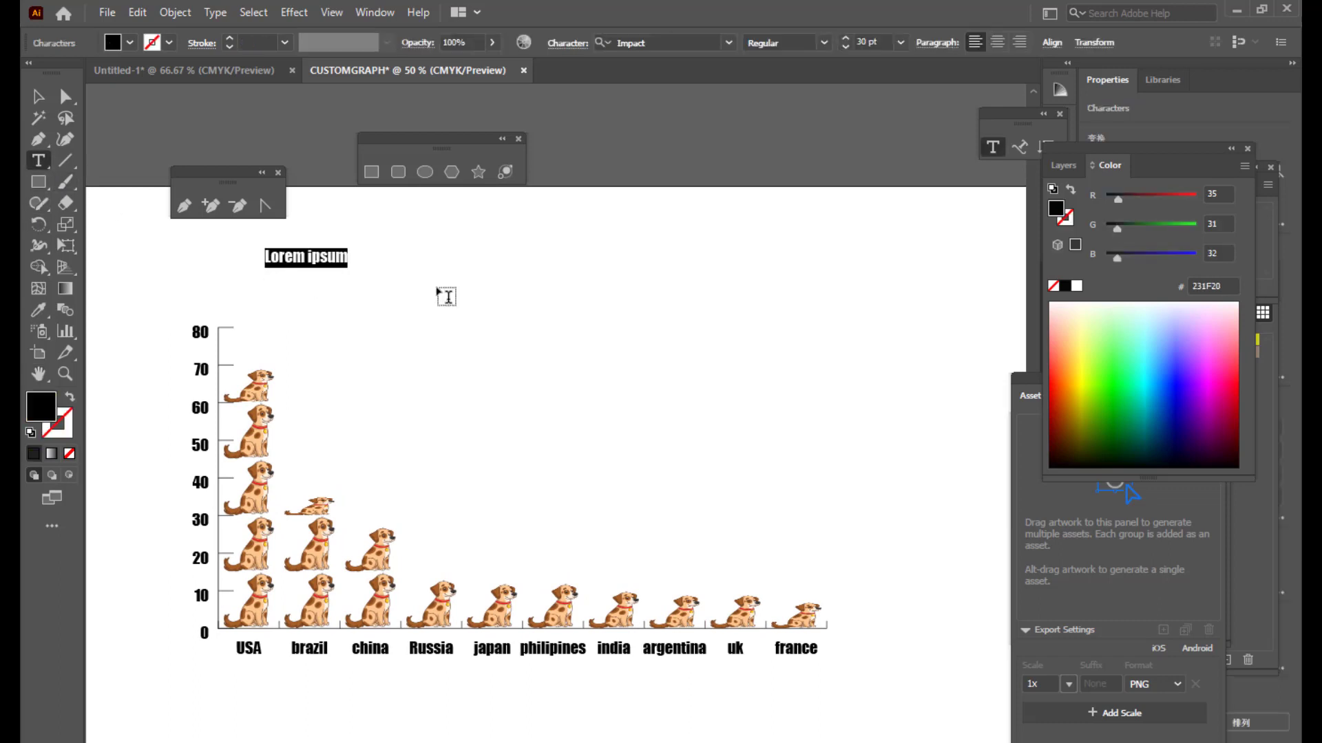
pyautogui.press('BackSpace')
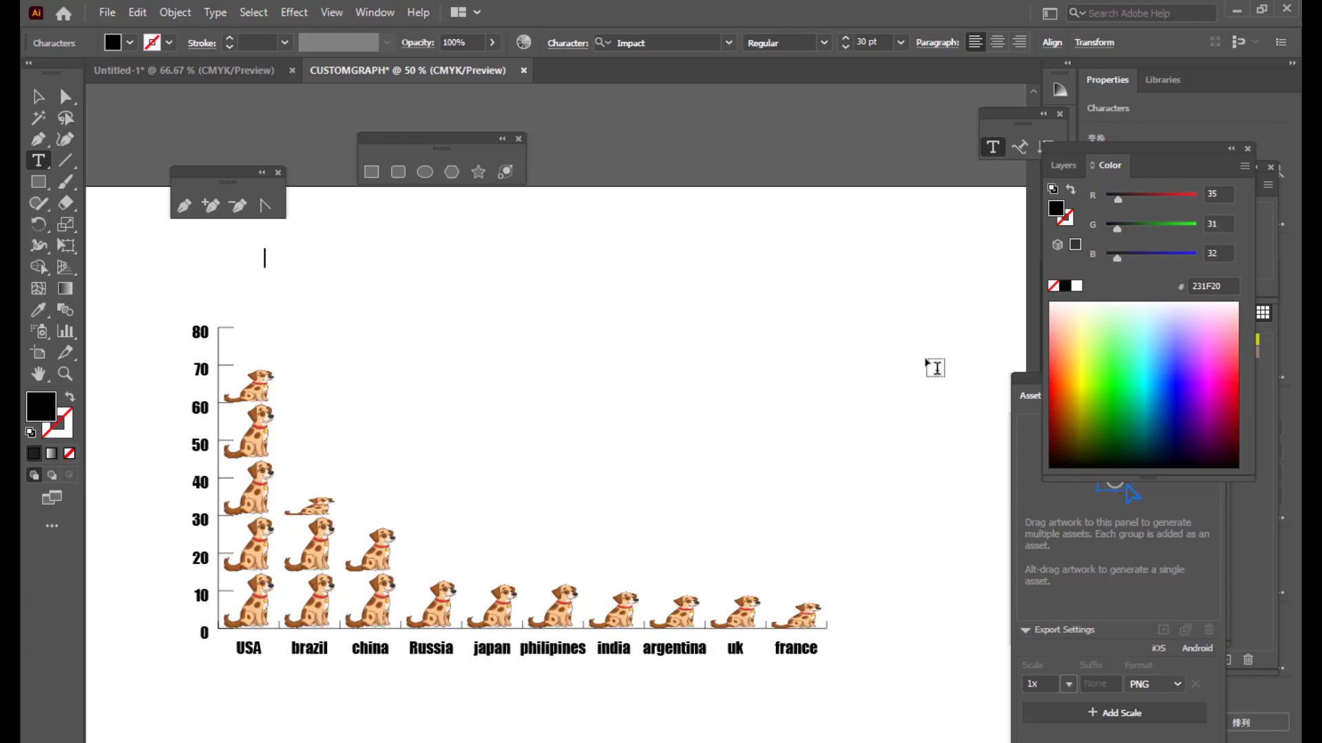
pyautogui.write('Dog population')
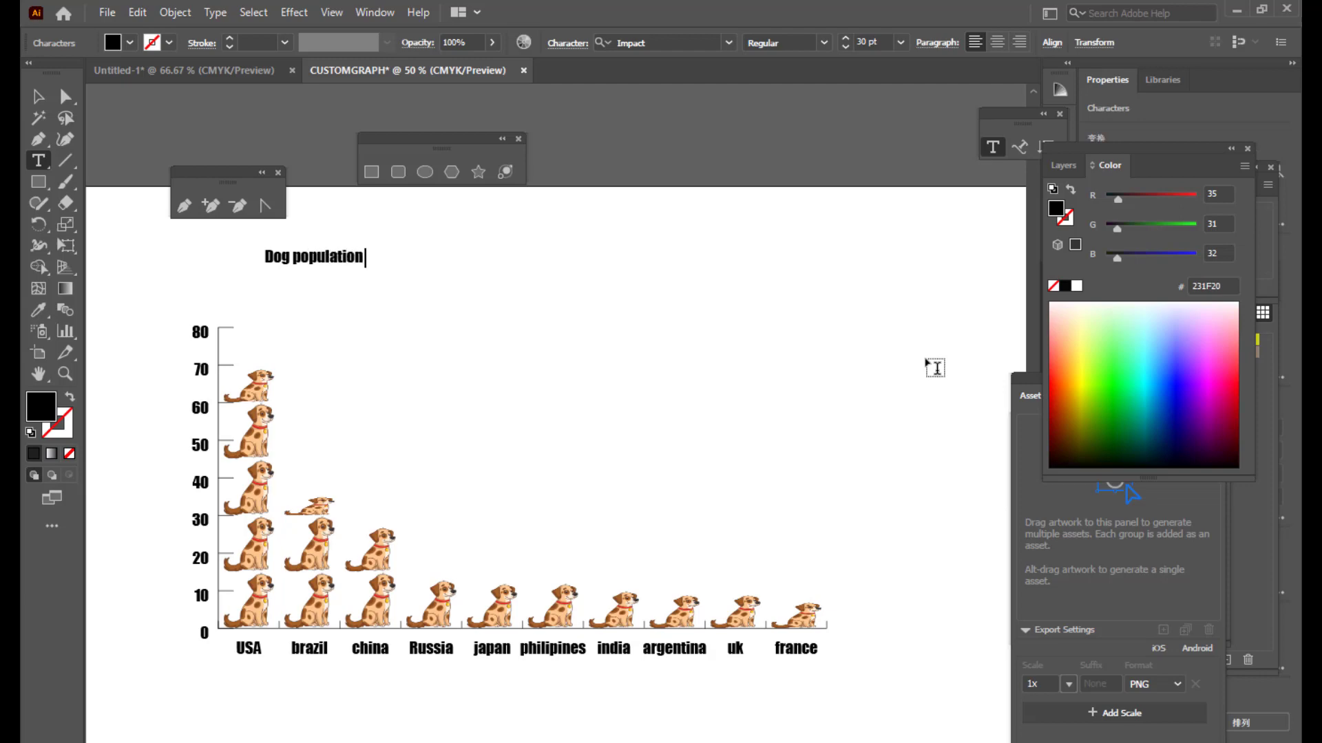
pyautogui.write(' in Each Country')
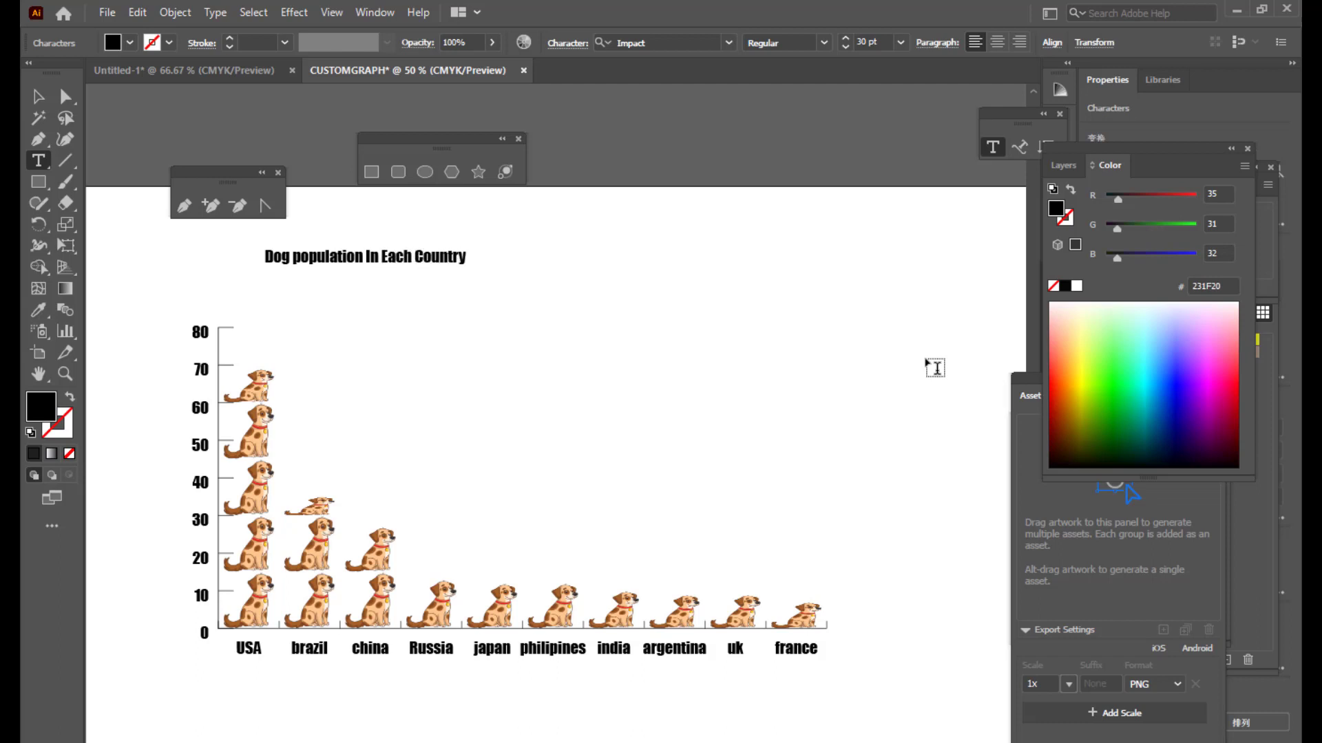
pyautogui.write(' of The world')
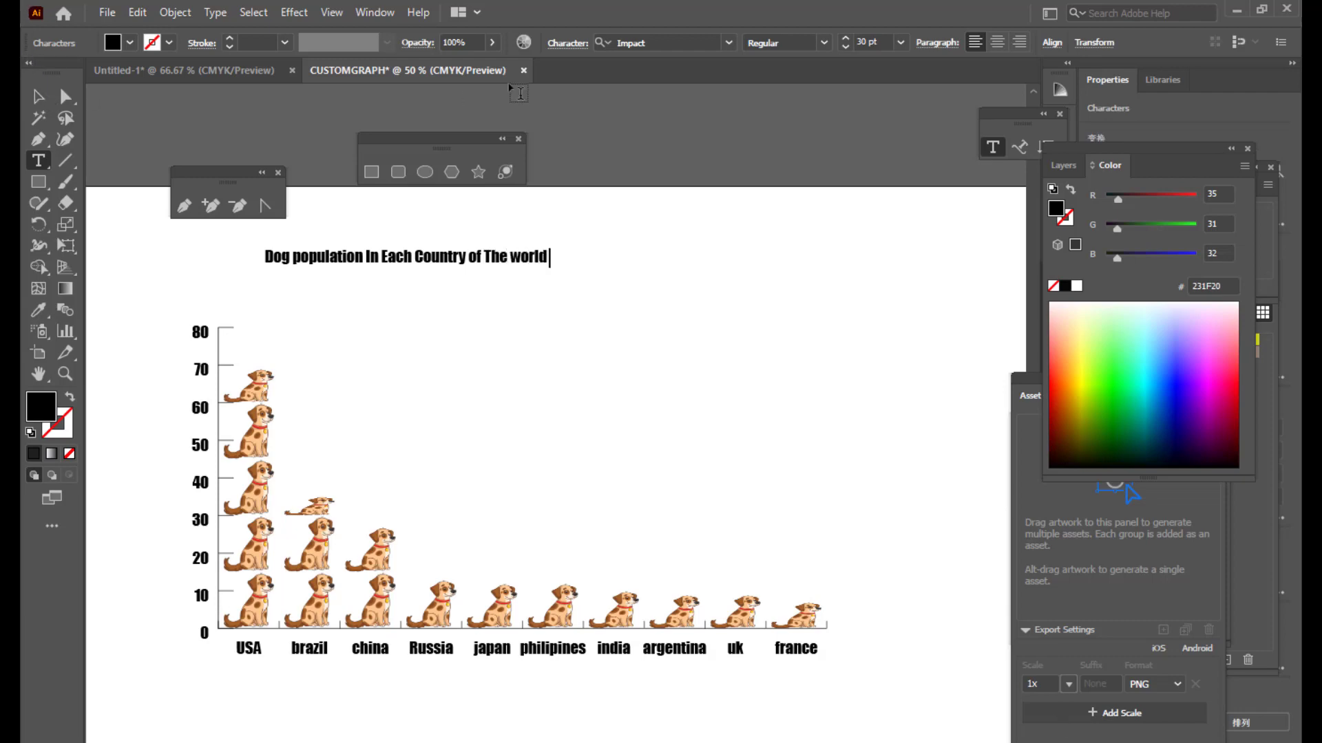
pyautogui.write(' In Millions')
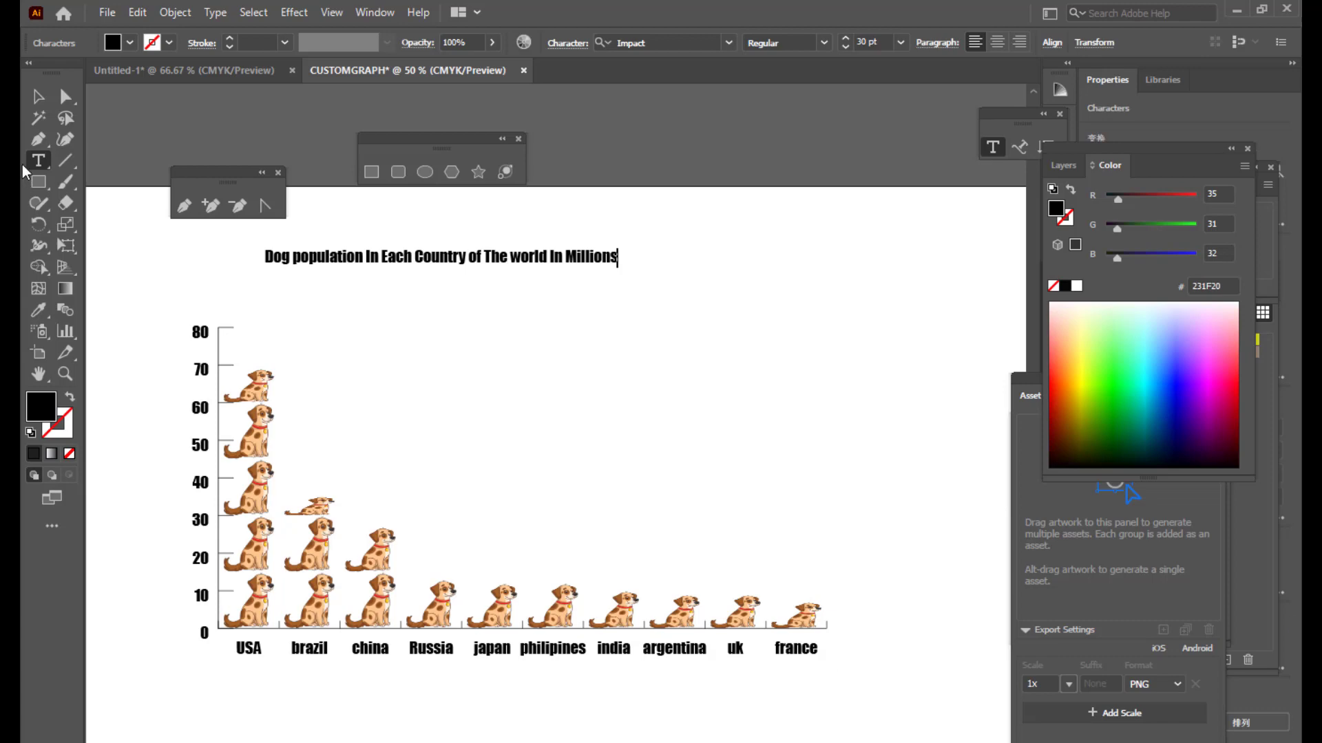
# Step: Enlarge the title text and shift it so it sits centred above the dog graph, then deselect it
pyautogui.click(41, 98)
pyautogui.moveTo(537, 259); pyautogui.dragTo(606, 295)
pyautogui.moveTo(684, 275); pyautogui.dragTo(656, 284)
pyautogui.click(727, 357)
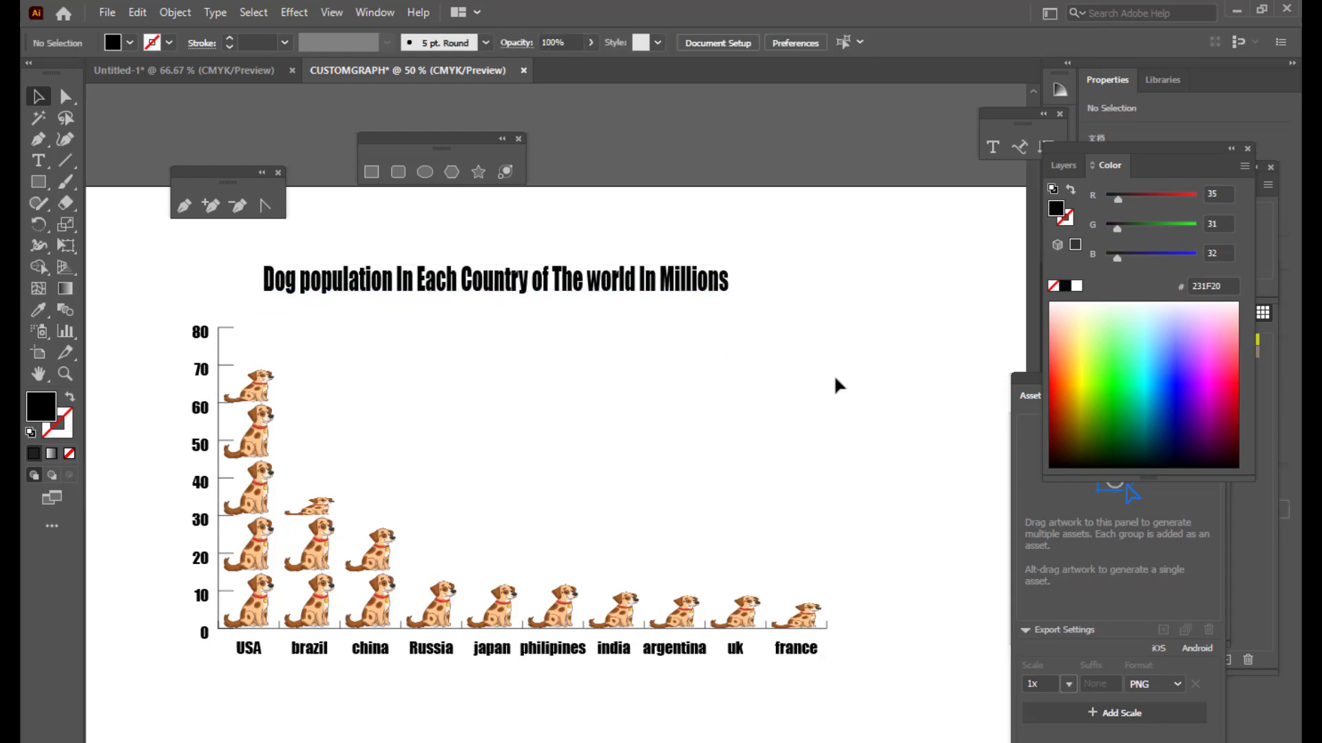
pyautogui.moveTo(541, 282); pyautogui.dragTo(581, 281)
pyautogui.click(666, 378)
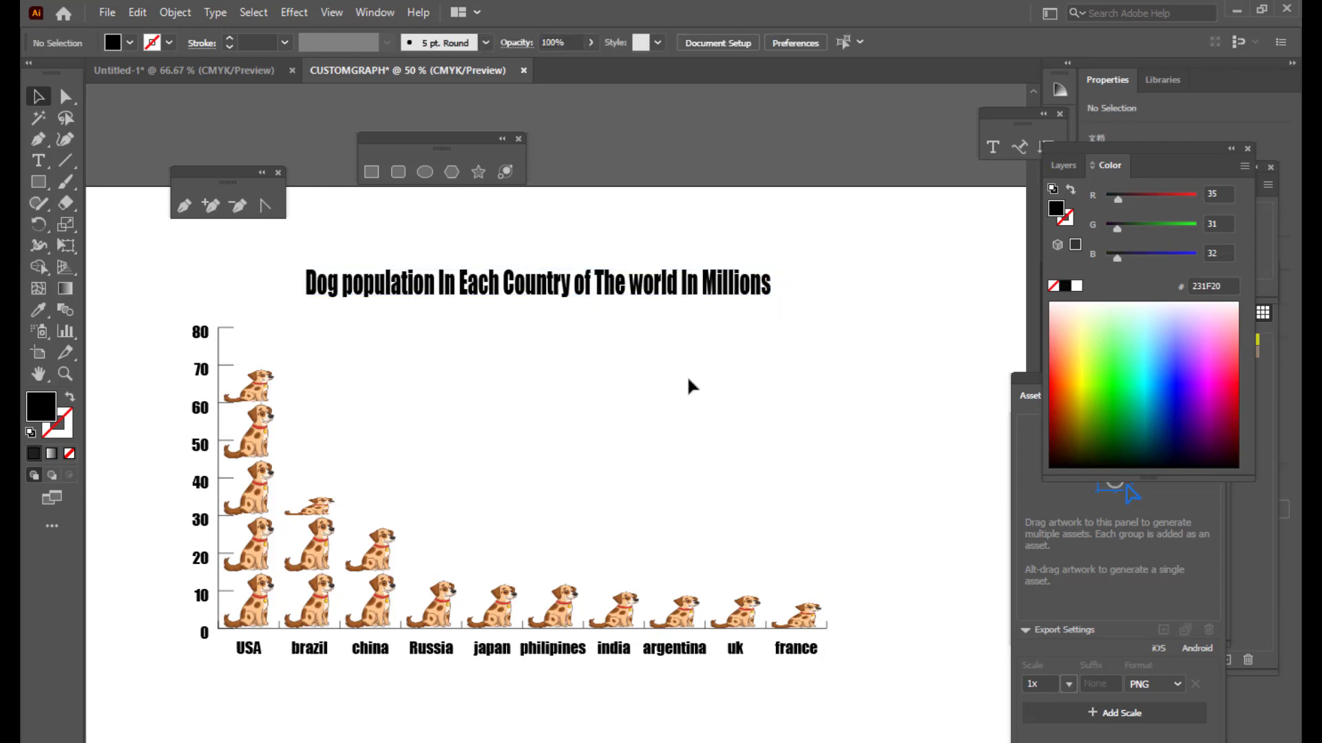
# Step: Widen the artboard from its right edge to about 4122 pt, making room beside the dog graph
pyautogui.hotkey('ctrl', '-')
pyautogui.hotkey('ctrl', '-')
pyautogui.hotkey('ctrl', '+')
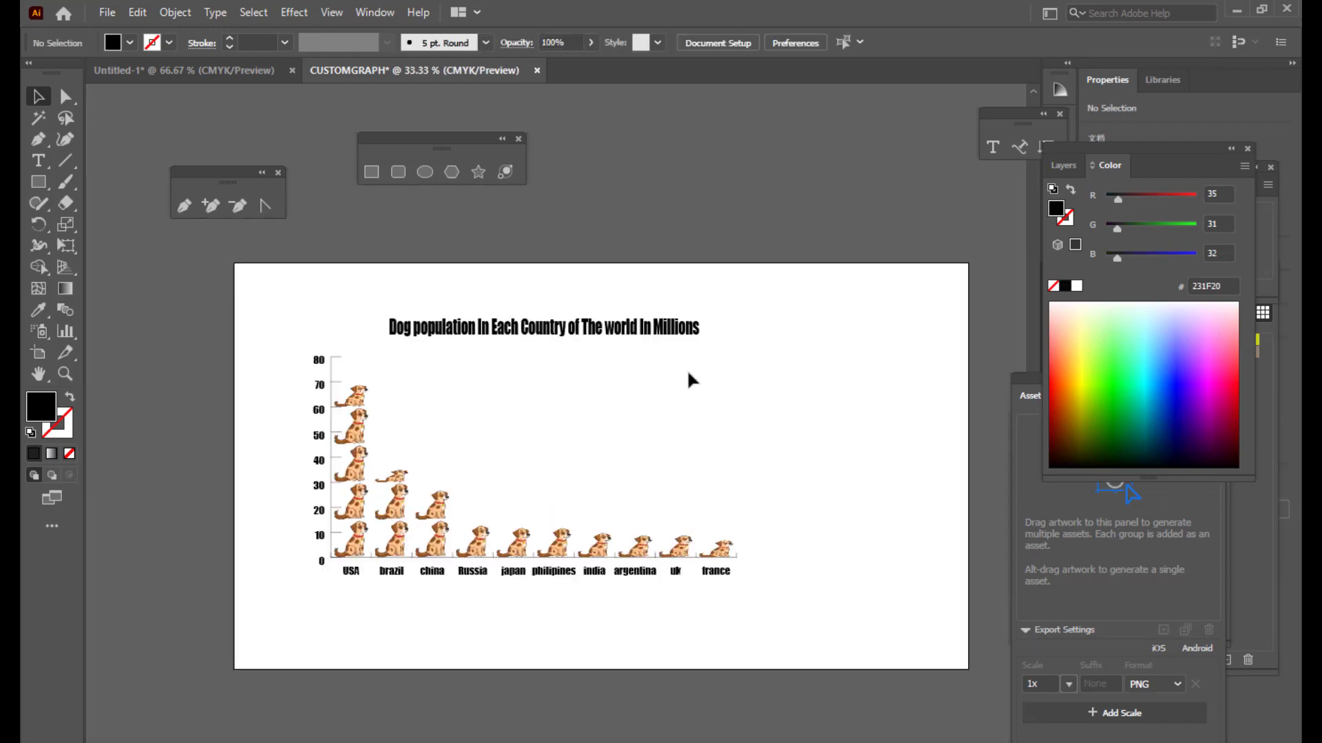
pyautogui.press('space')
pyautogui.moveTo(696, 401); pyautogui.dragTo(622, 404)
pyautogui.hotkey('shift', 'o')
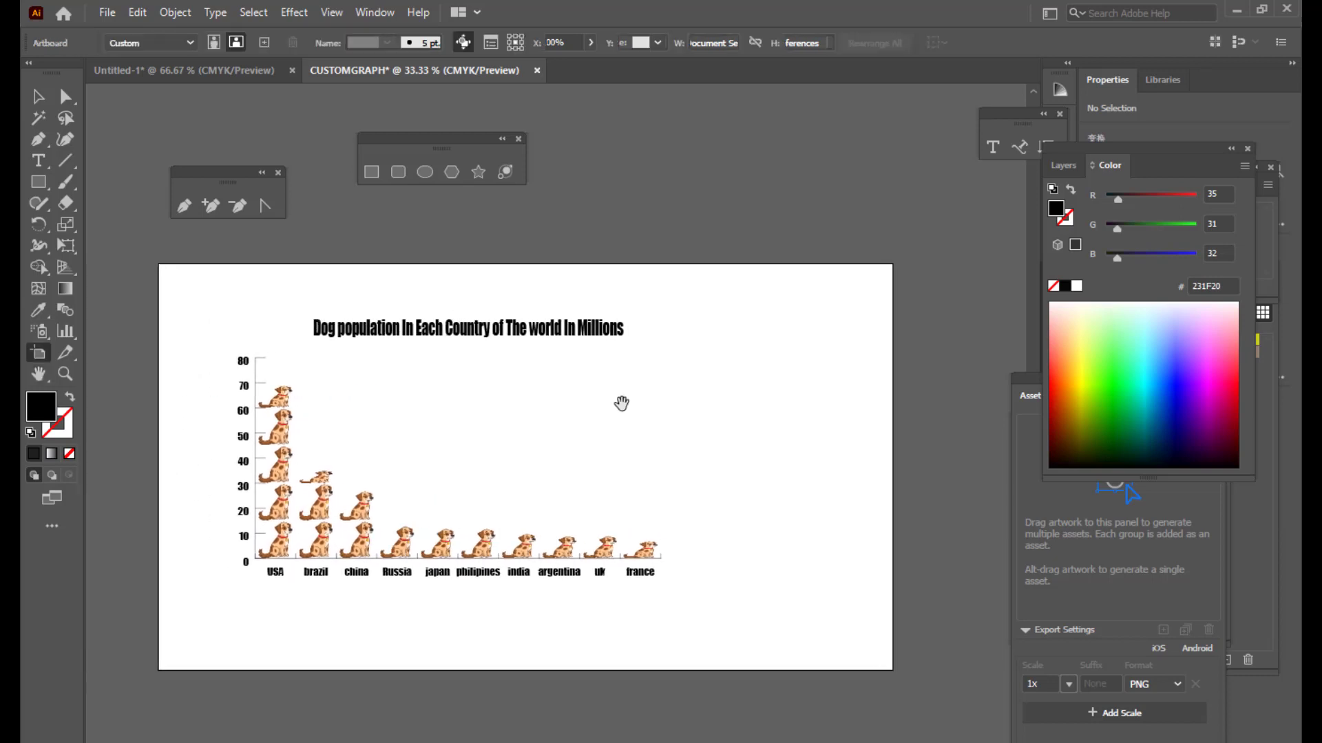
pyautogui.hotkey('ctrl', '-')
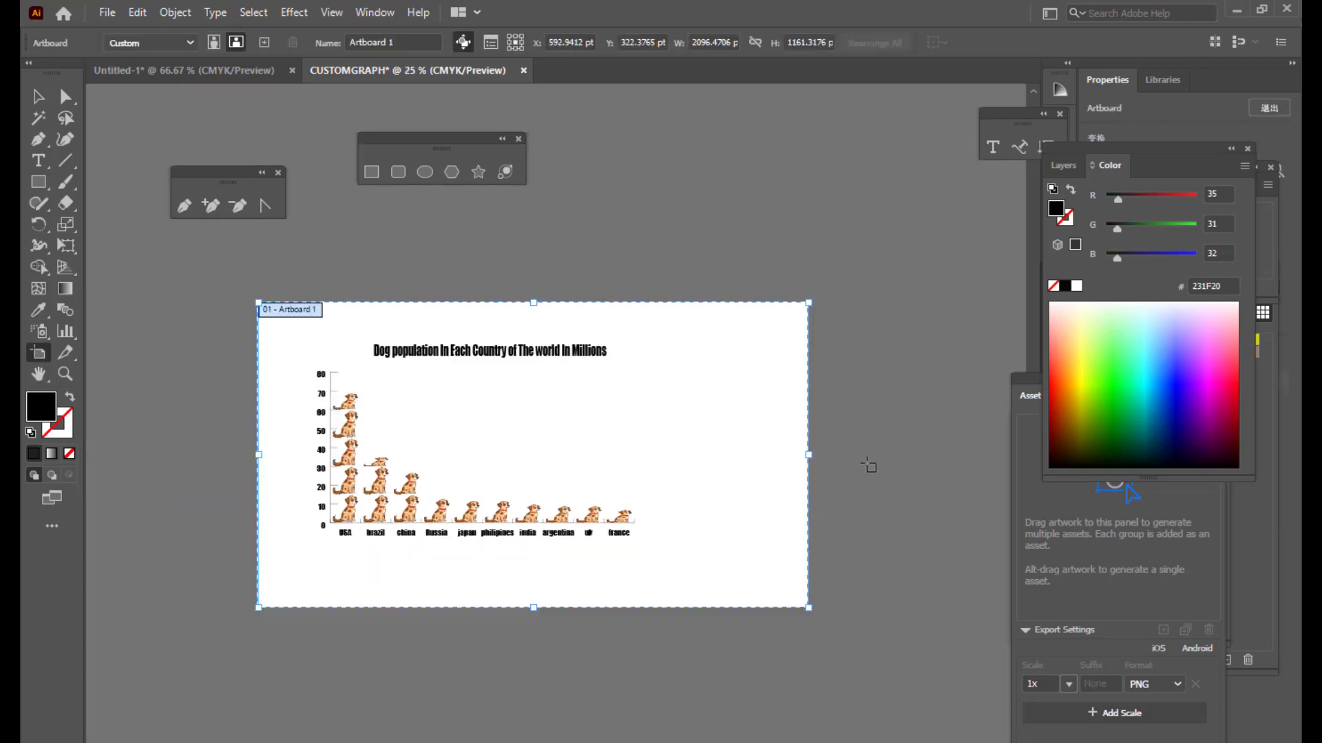
pyautogui.click(33, 86)
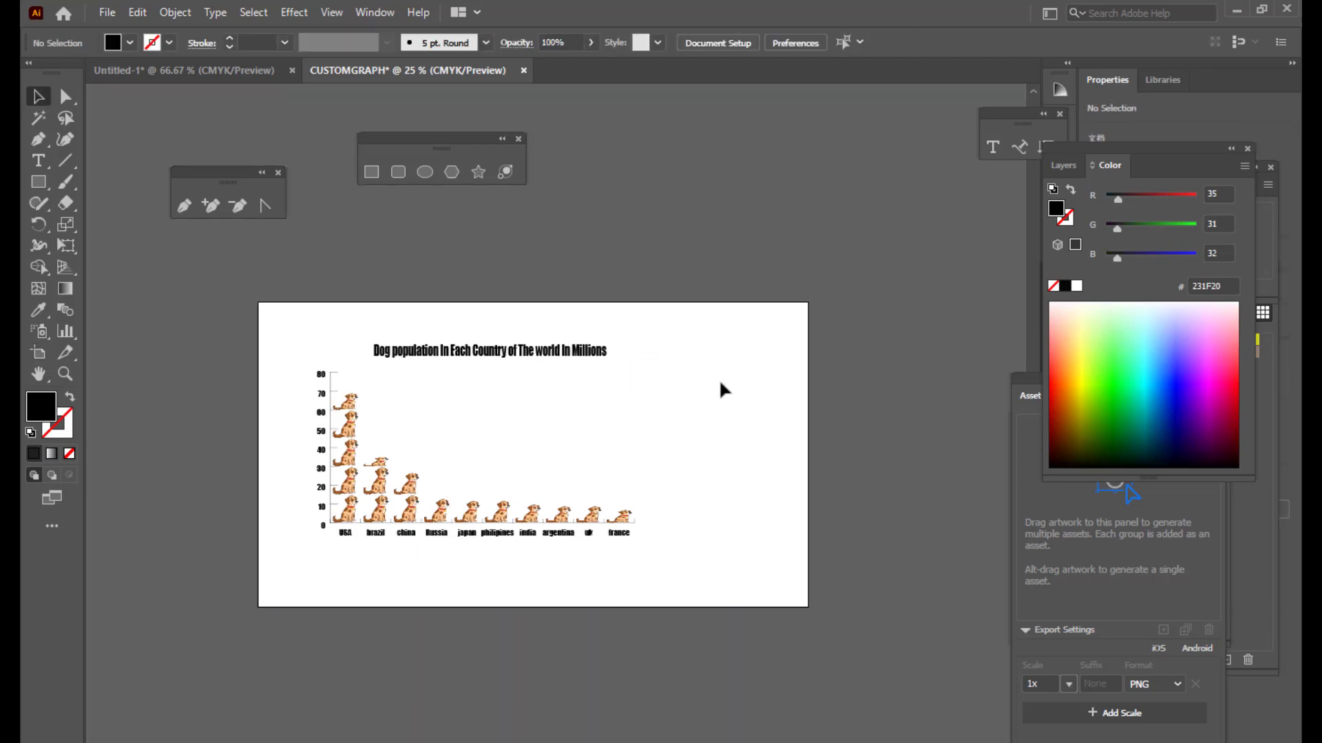
pyautogui.hotkey('shift', 'o')
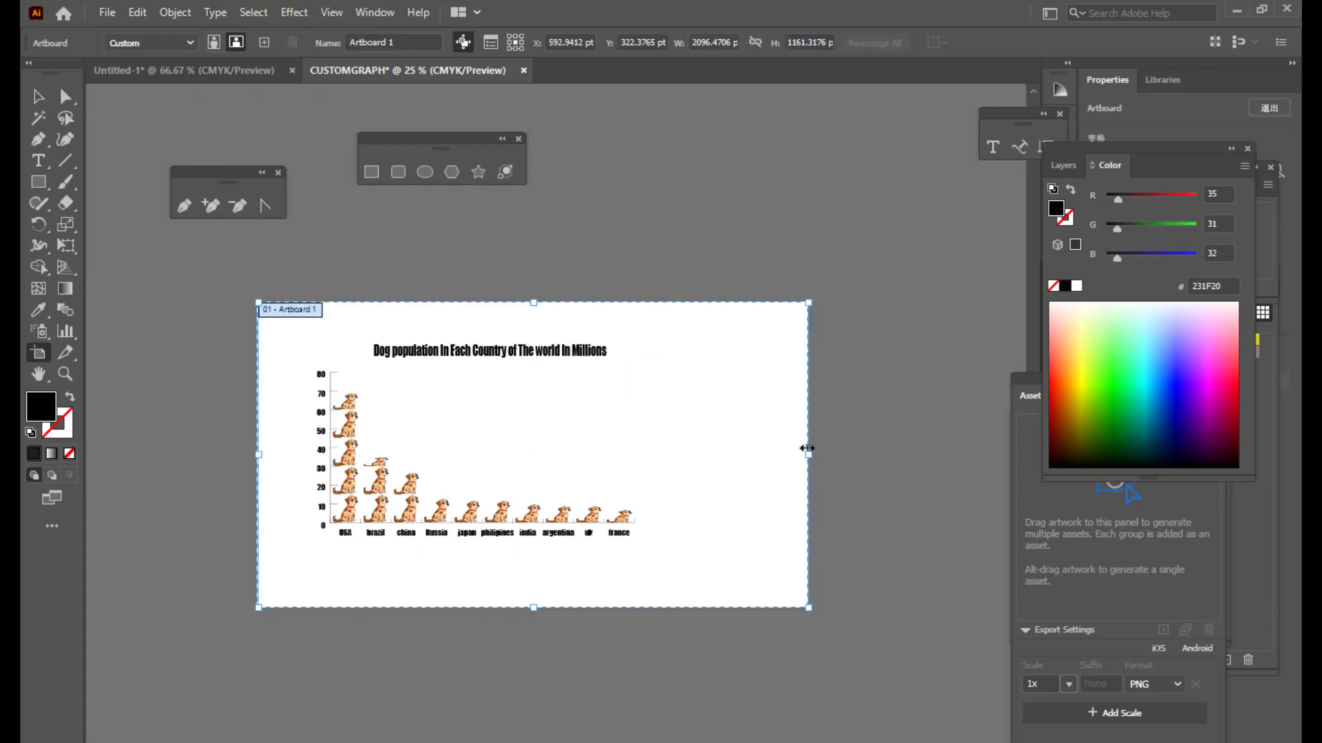
pyautogui.moveTo(809, 455); pyautogui.dragTo(905, 472)
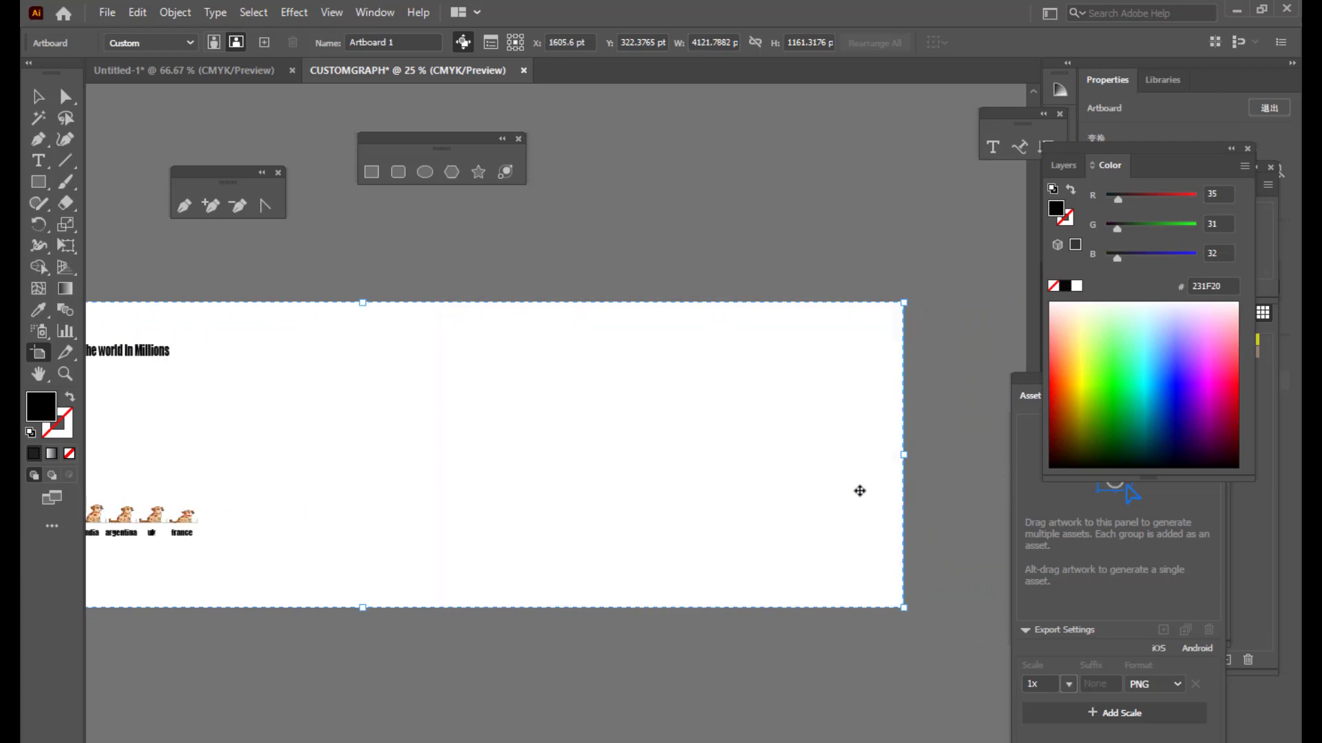
# Step: Draw a new column graph in the empty area of the artboard beside the dog graph
pyautogui.hotkey('ctrl', '-')
pyautogui.press('h')
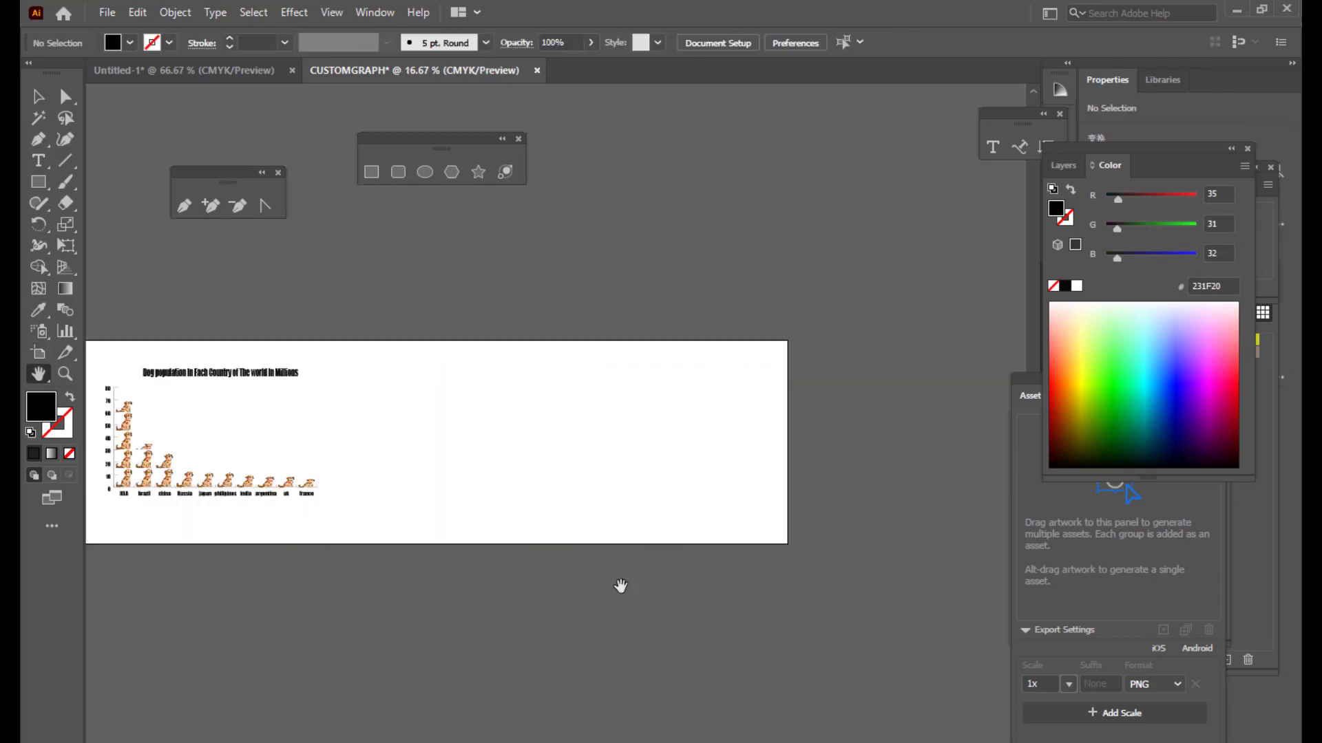
pyautogui.moveTo(655, 584); pyautogui.dragTo(687, 549)
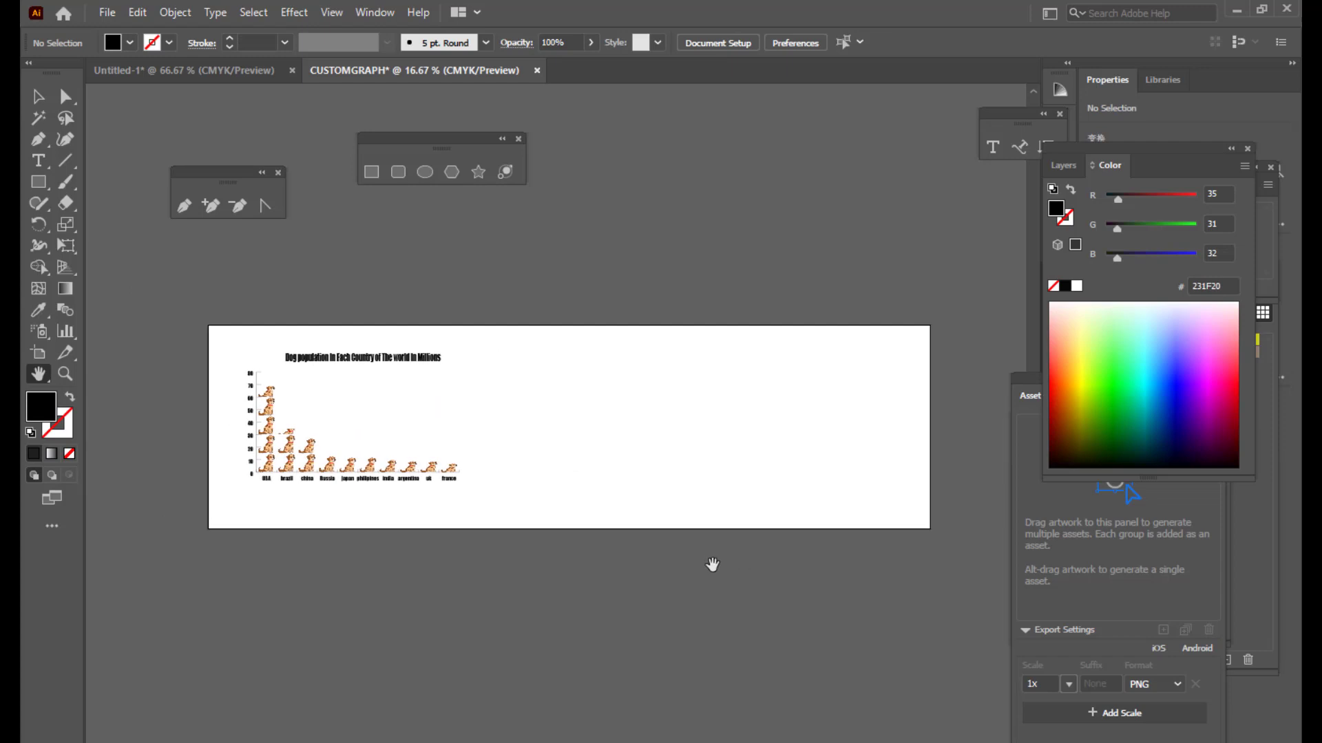
pyautogui.moveTo(689, 549); pyautogui.dragTo(694, 564)
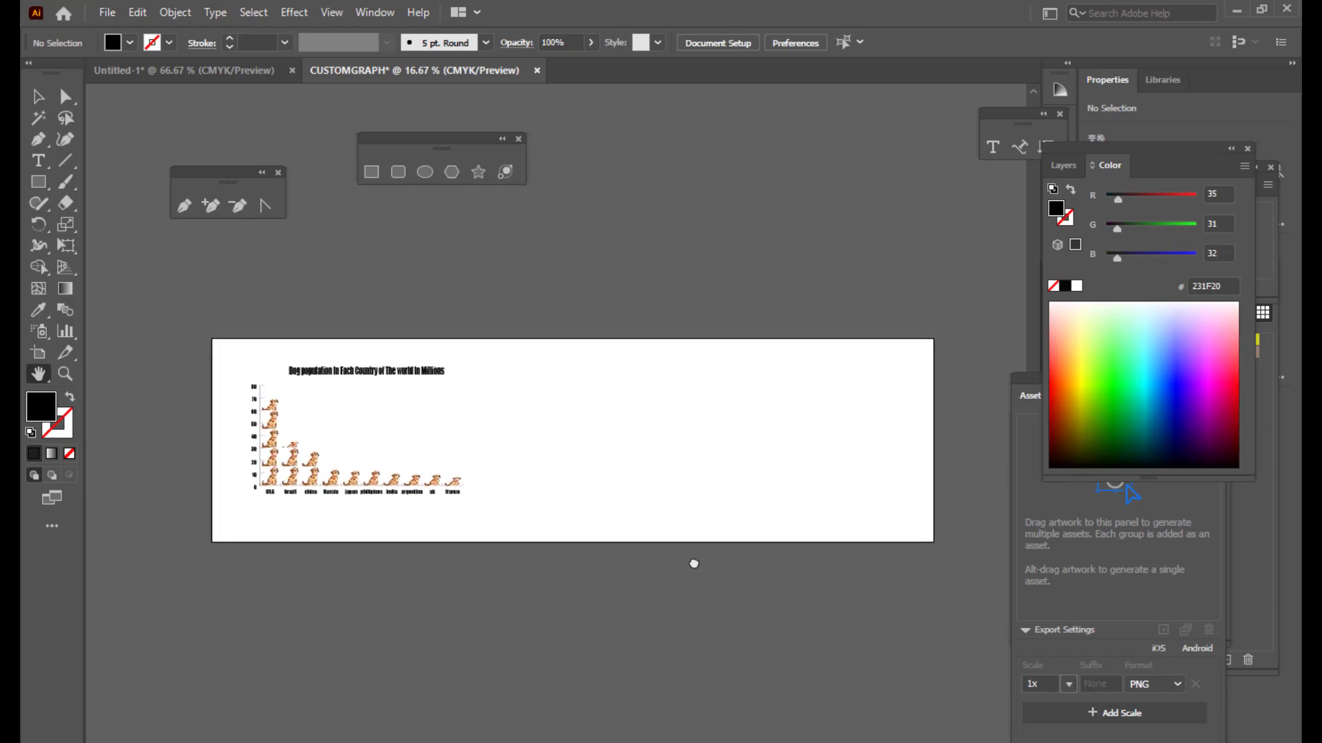
pyautogui.moveTo(588, 515)
pyautogui.mouseDown()
pyautogui.moveTo(611, 534)
pyautogui.moveTo(589, 525)
pyautogui.mouseUp()
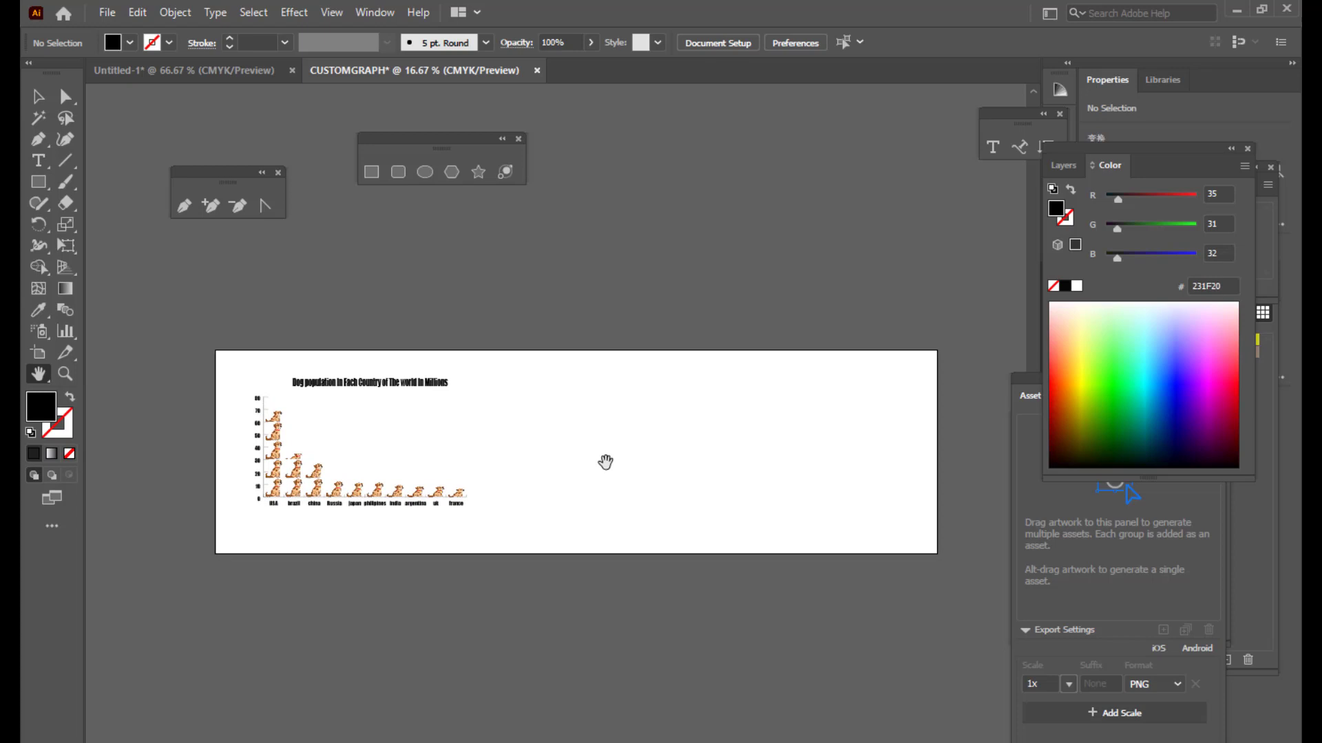
pyautogui.moveTo(578, 445); pyautogui.dragTo(567, 452)
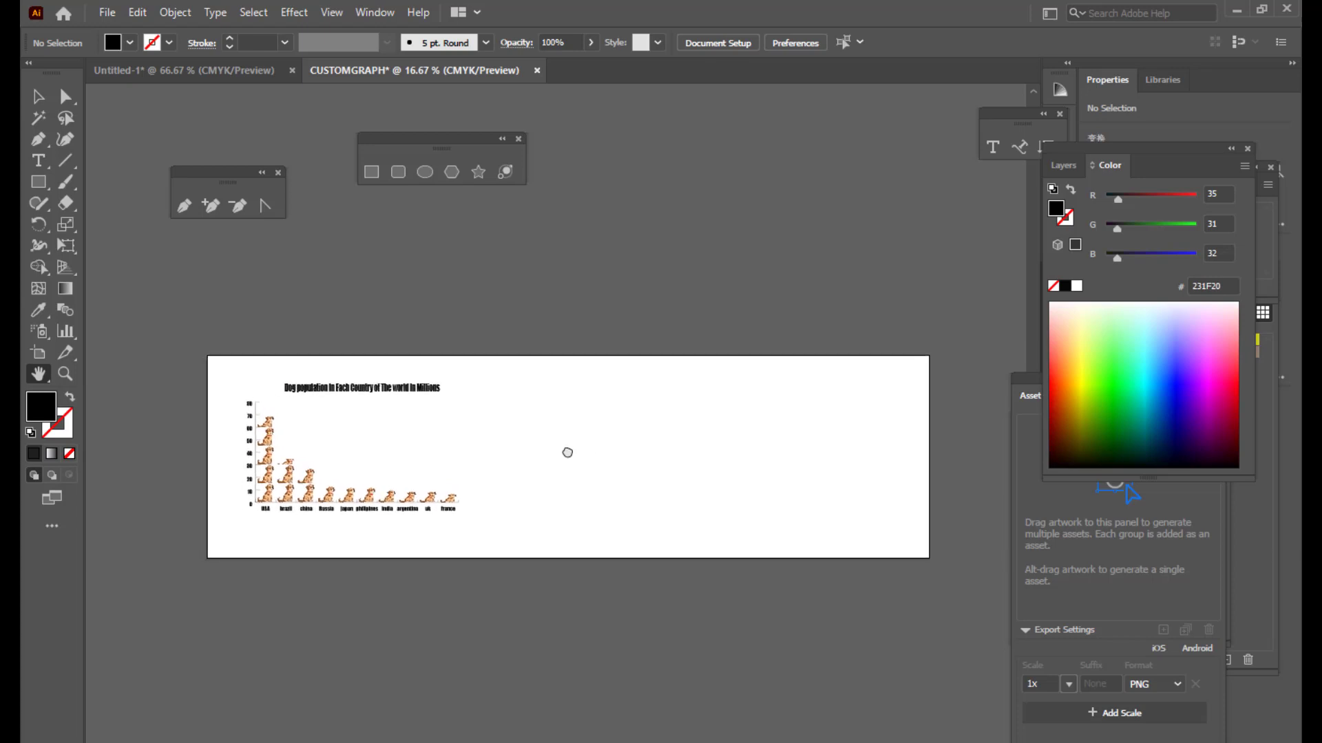
pyautogui.click(65, 332)
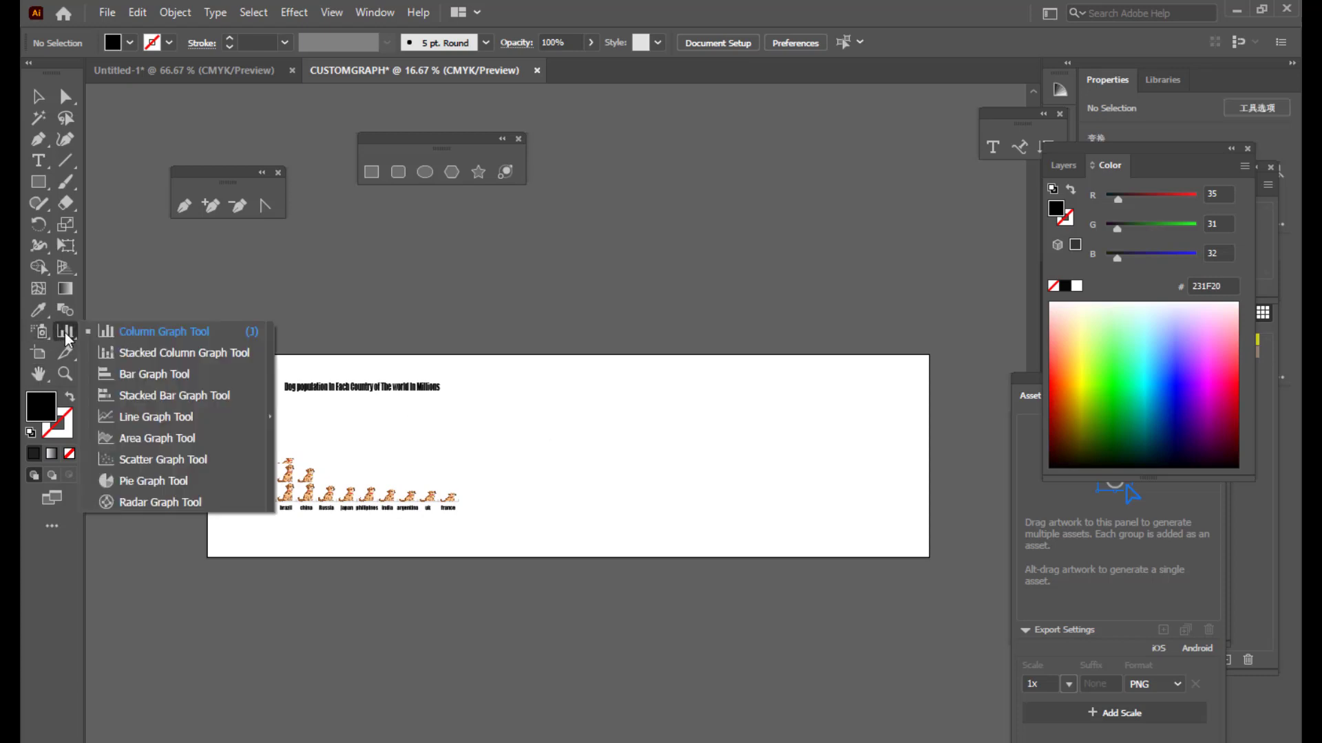
pyautogui.click(151, 331)
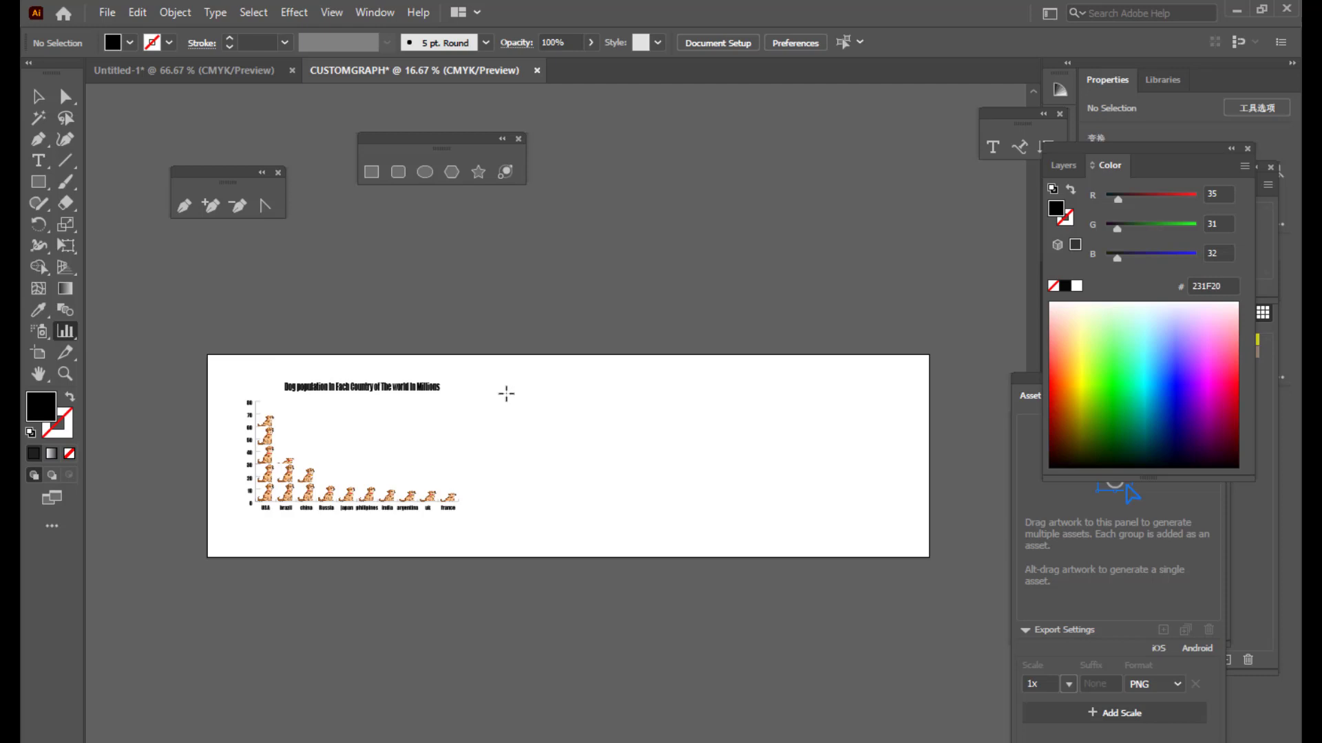
pyautogui.moveTo(501, 390); pyautogui.dragTo(890, 507)
# Step: Enter and apply graph data: india 300, brazil 252, CHINA 95, USA 93, ARGENTINA 53, AUSTRALIA 23, RUSSIA 17, MEXICO 17, URUGUAY 11, CANADA 11
pyautogui.moveTo(736, 293); pyautogui.dragTo(658, 193)
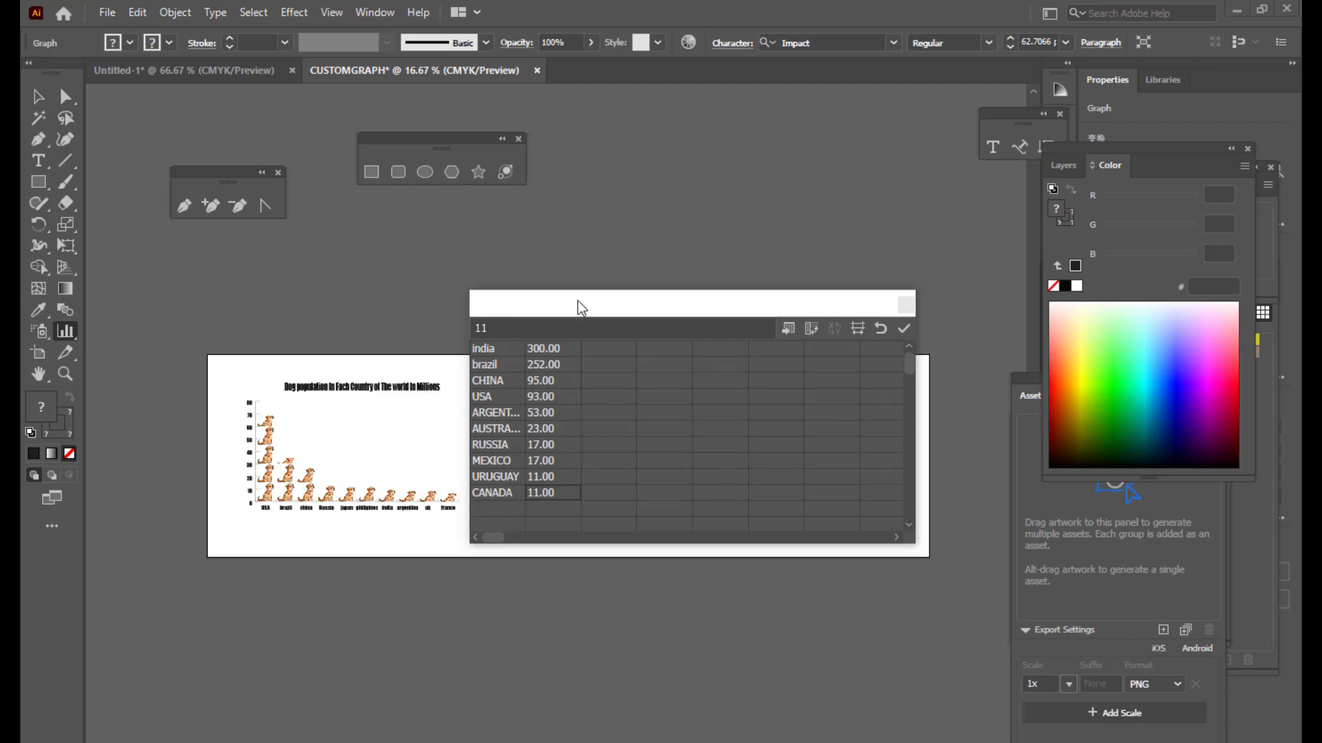
pyautogui.moveTo(577, 300); pyautogui.dragTo(571, 306)
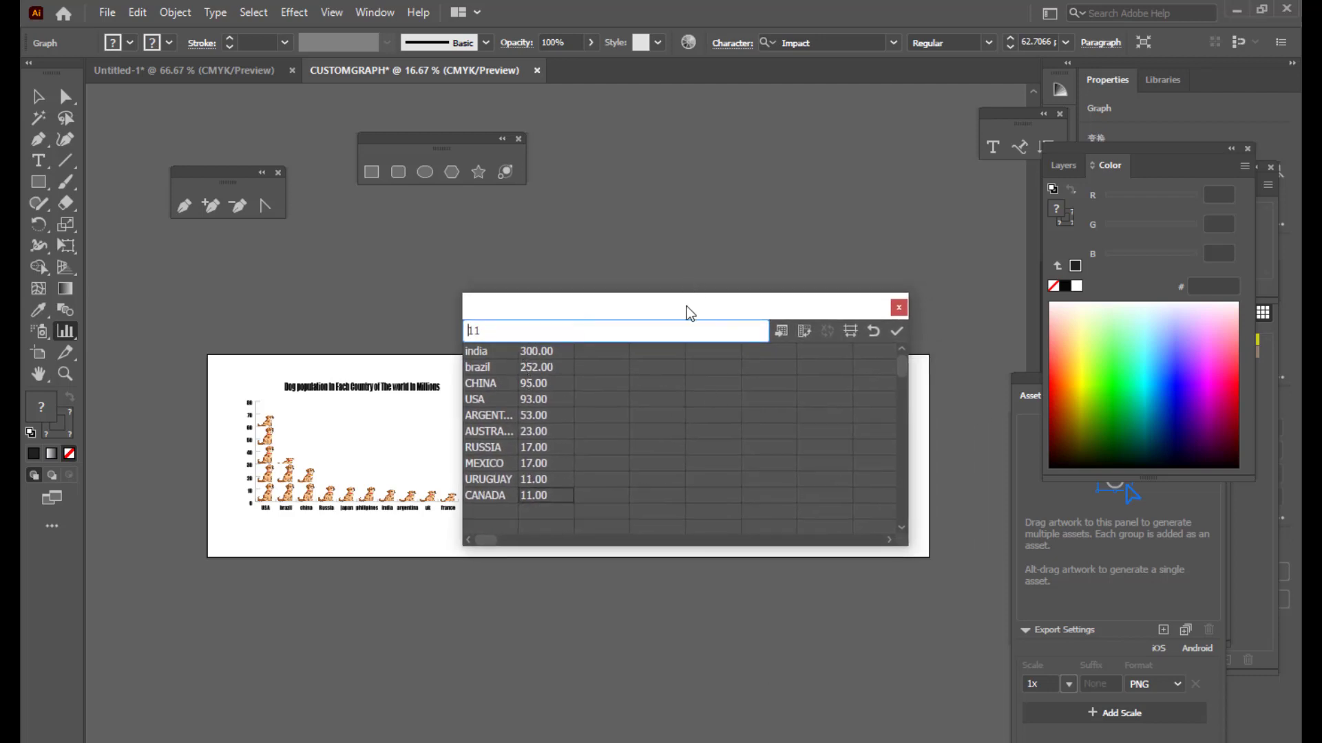
pyautogui.moveTo(687, 307); pyautogui.dragTo(692, 308)
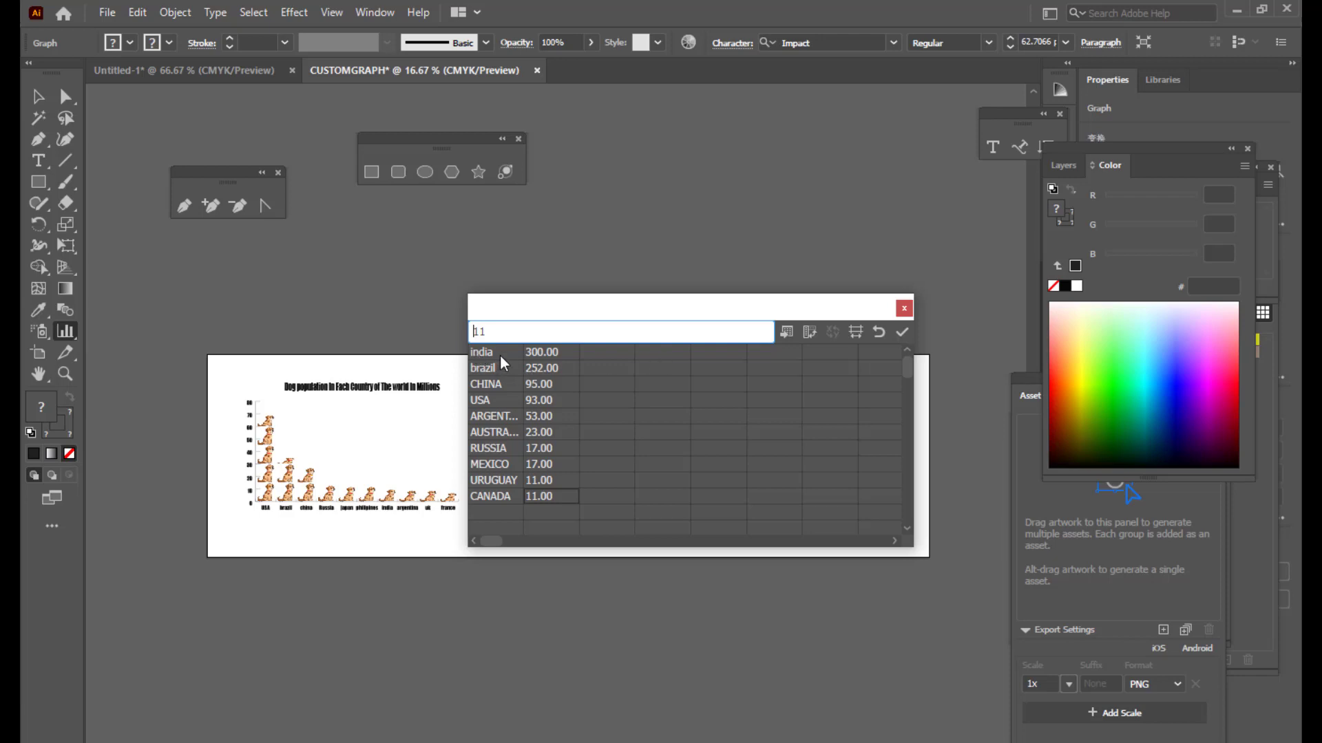
pyautogui.click(901, 332)
pyautogui.moveTo(711, 307); pyautogui.dragTo(1023, 163)
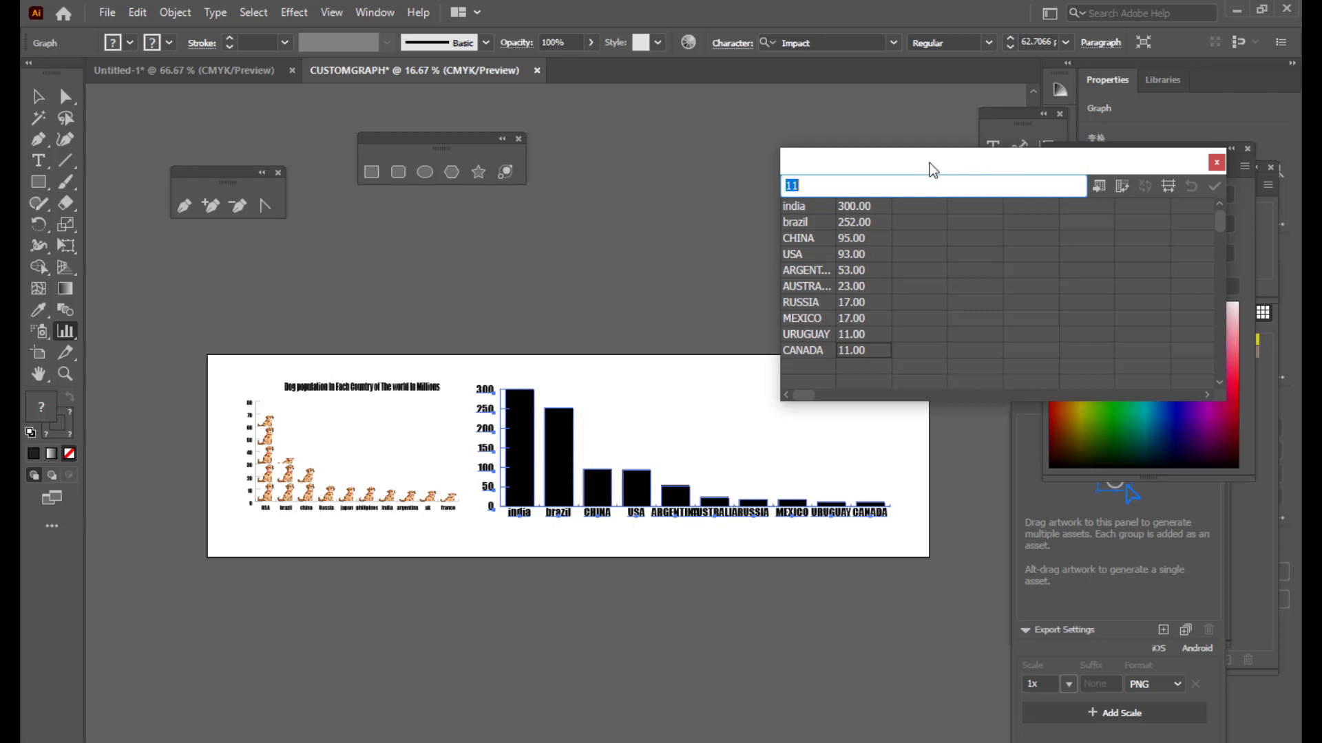
pyautogui.moveTo(930, 162); pyautogui.dragTo(845, 164)
pyautogui.click(1132, 165)
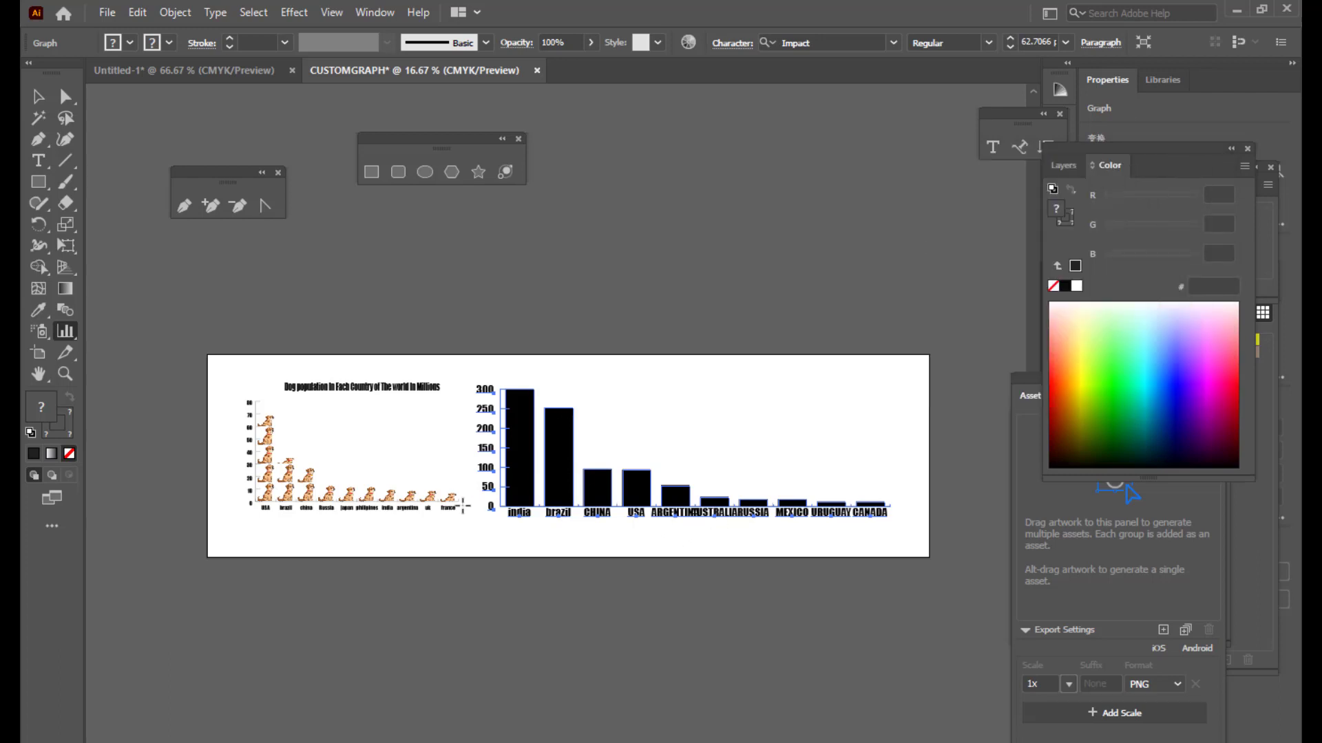
# Step: Nudge the new column graph slightly down, isolate it and select it for editing
pyautogui.click(39, 98)
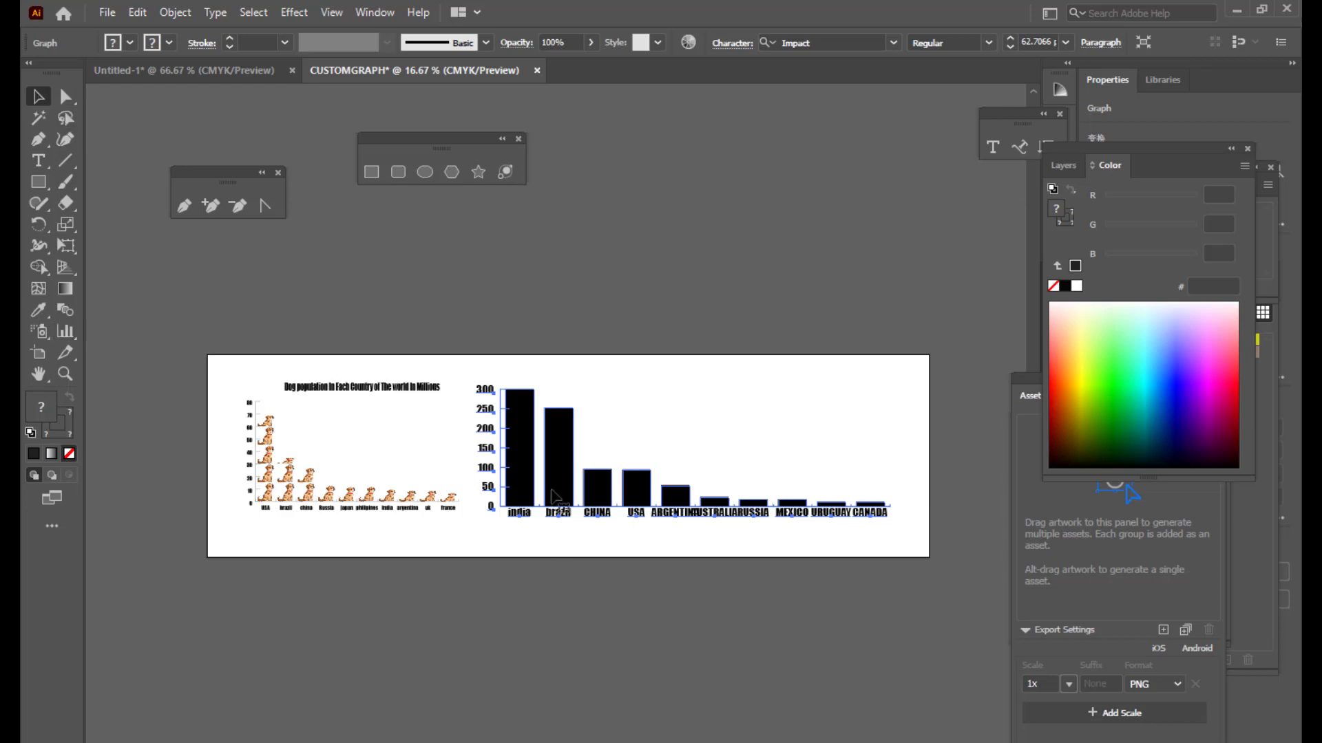
pyautogui.moveTo(521, 483); pyautogui.dragTo(521, 485)
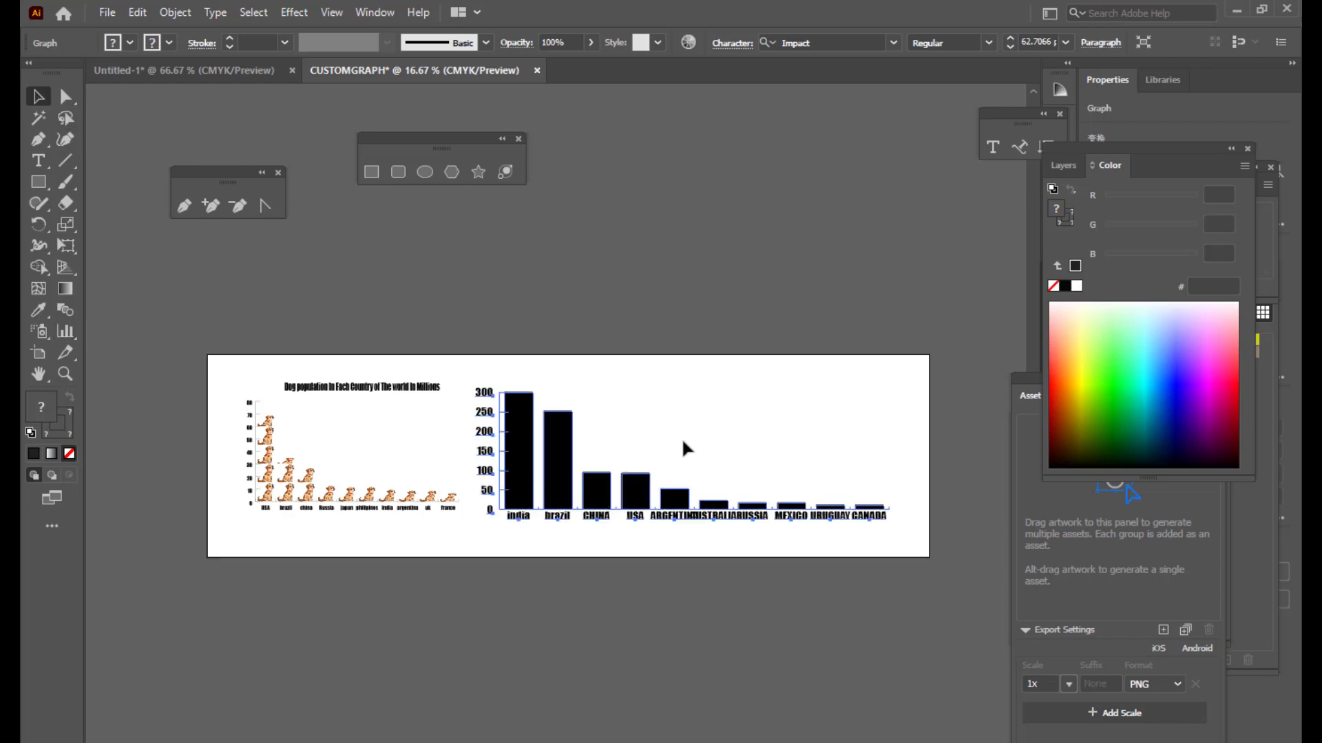
pyautogui.rightClick(522, 418)
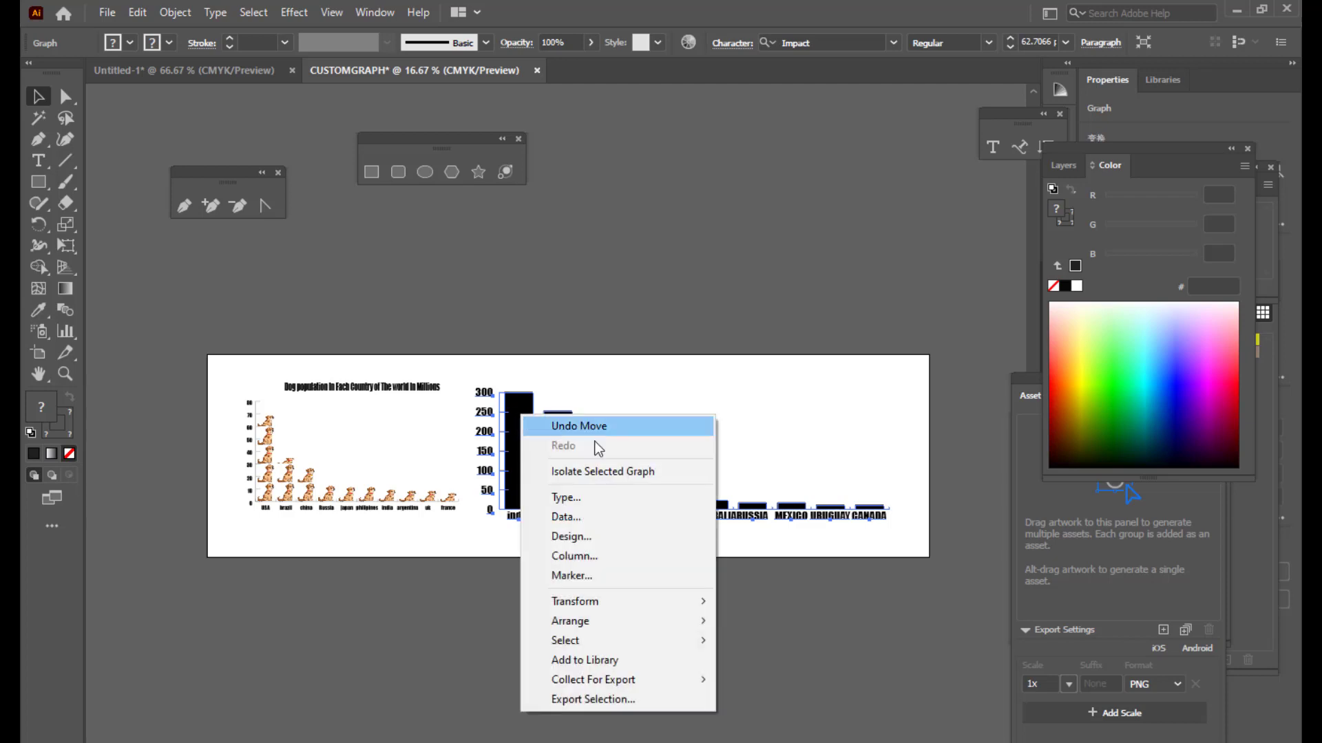
pyautogui.click(593, 472)
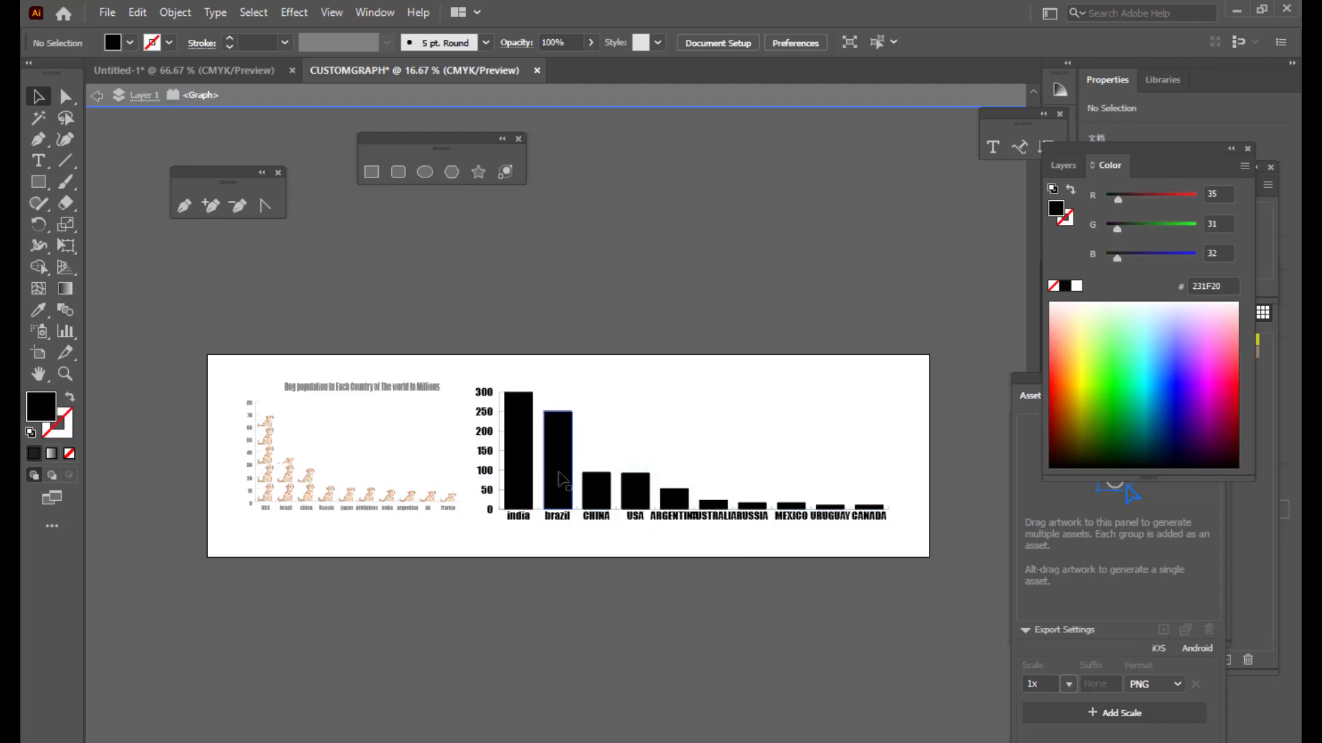
pyautogui.click(563, 489)
pyautogui.click(563, 516)
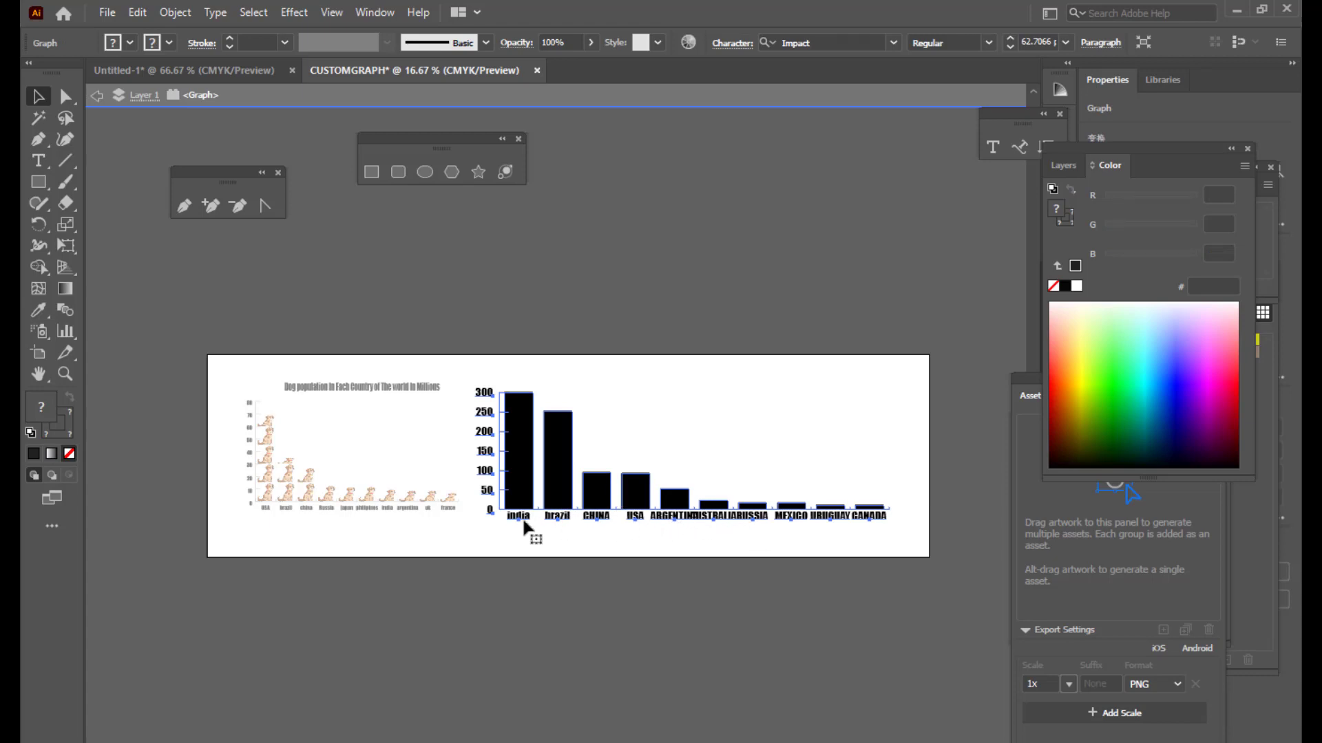
# Step: Try a font size of 30 pt for the new graph's labels
pyautogui.click(1043, 42)
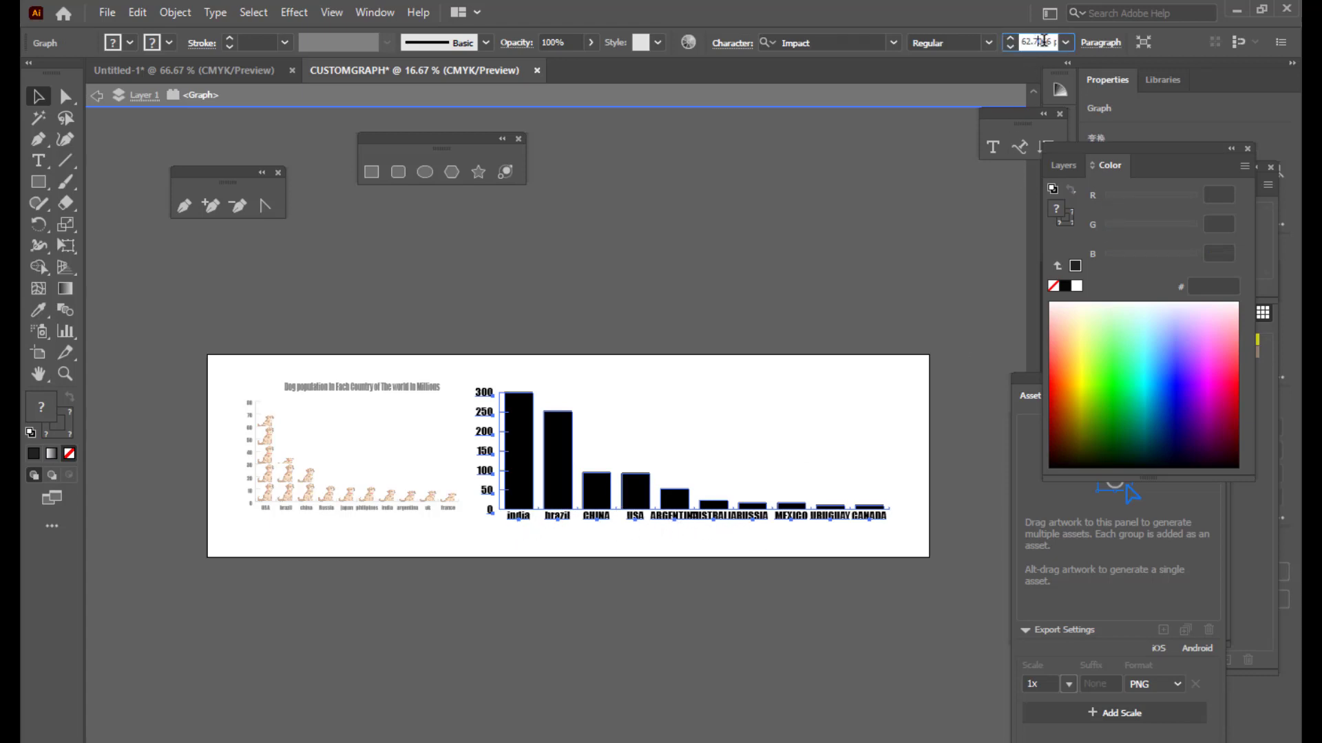
pyautogui.moveTo(1052, 42); pyautogui.dragTo(1006, 43)
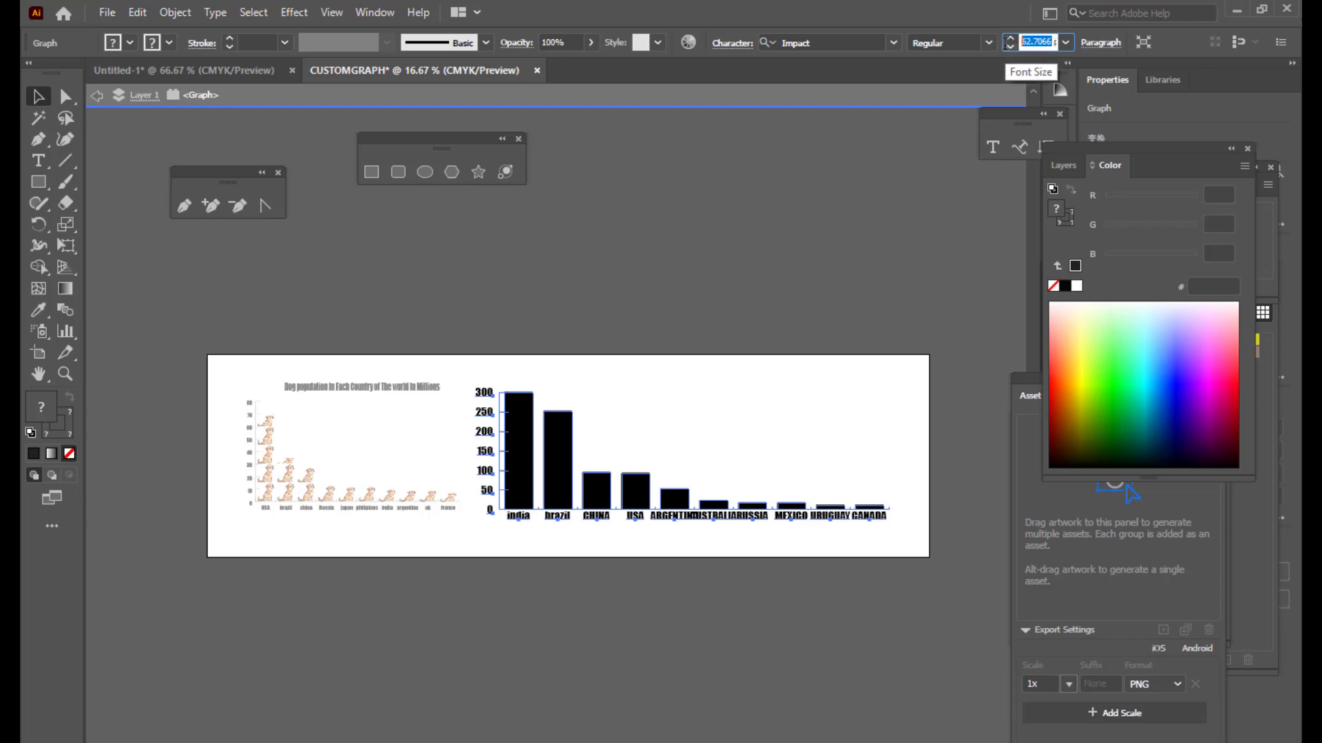
pyautogui.write('3')
pyautogui.moveTo(1044, 41); pyautogui.dragTo(986, 44)
pyautogui.write('30')
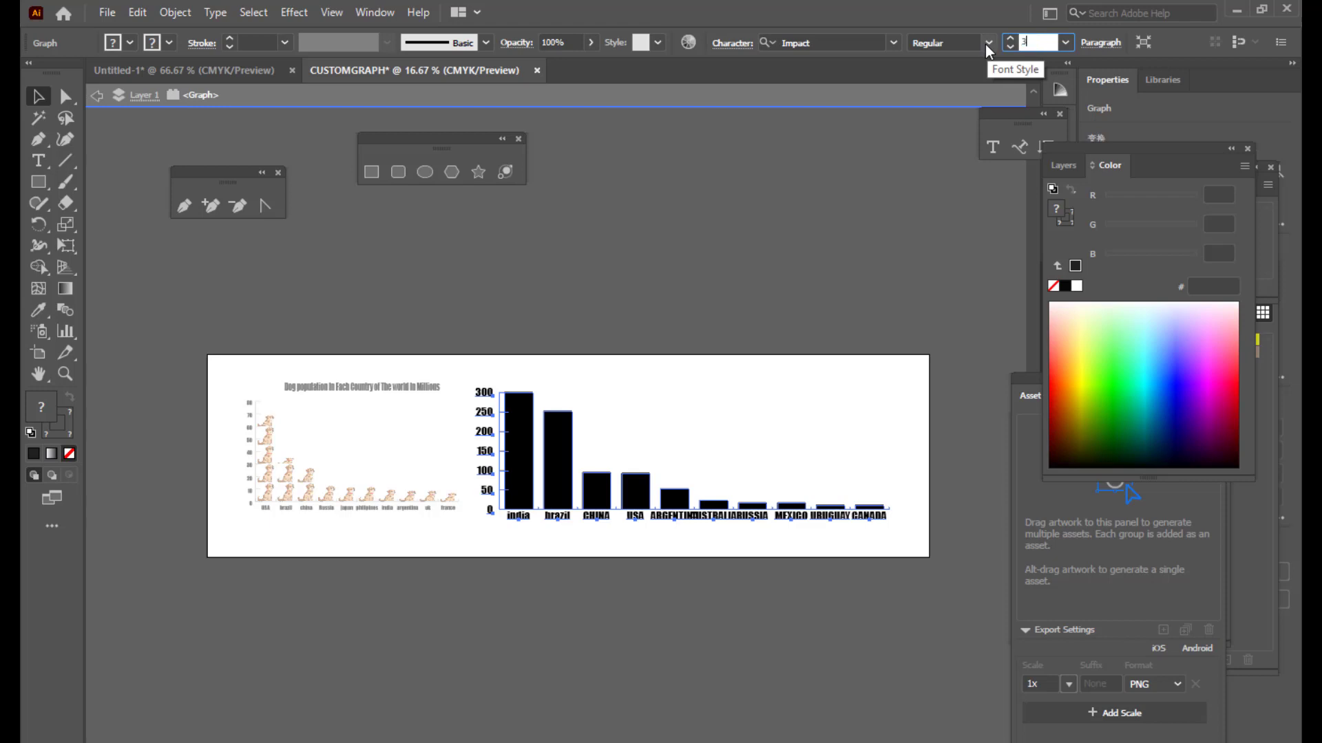
pyautogui.click(963, 42)
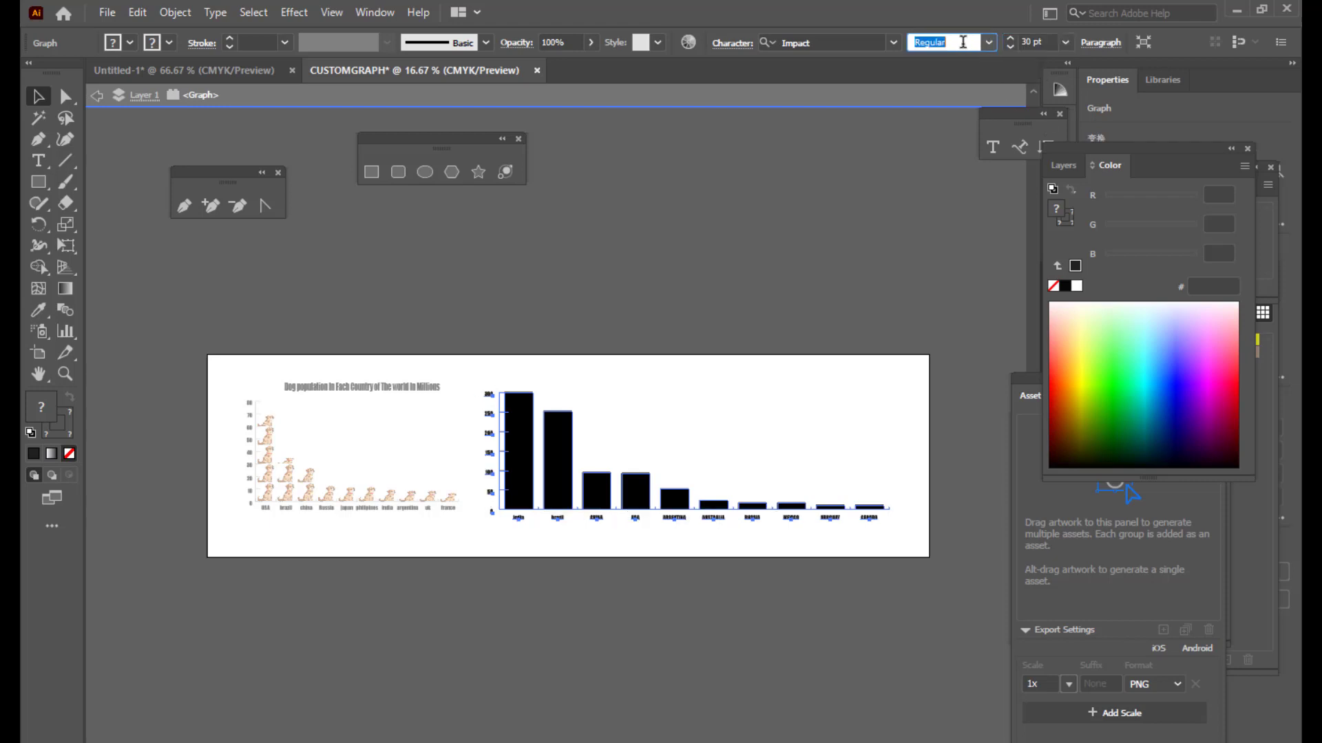
# Step: Try a larger font size of 50 pt for the new graph's labels
pyautogui.moveTo(1048, 42); pyautogui.dragTo(1015, 42)
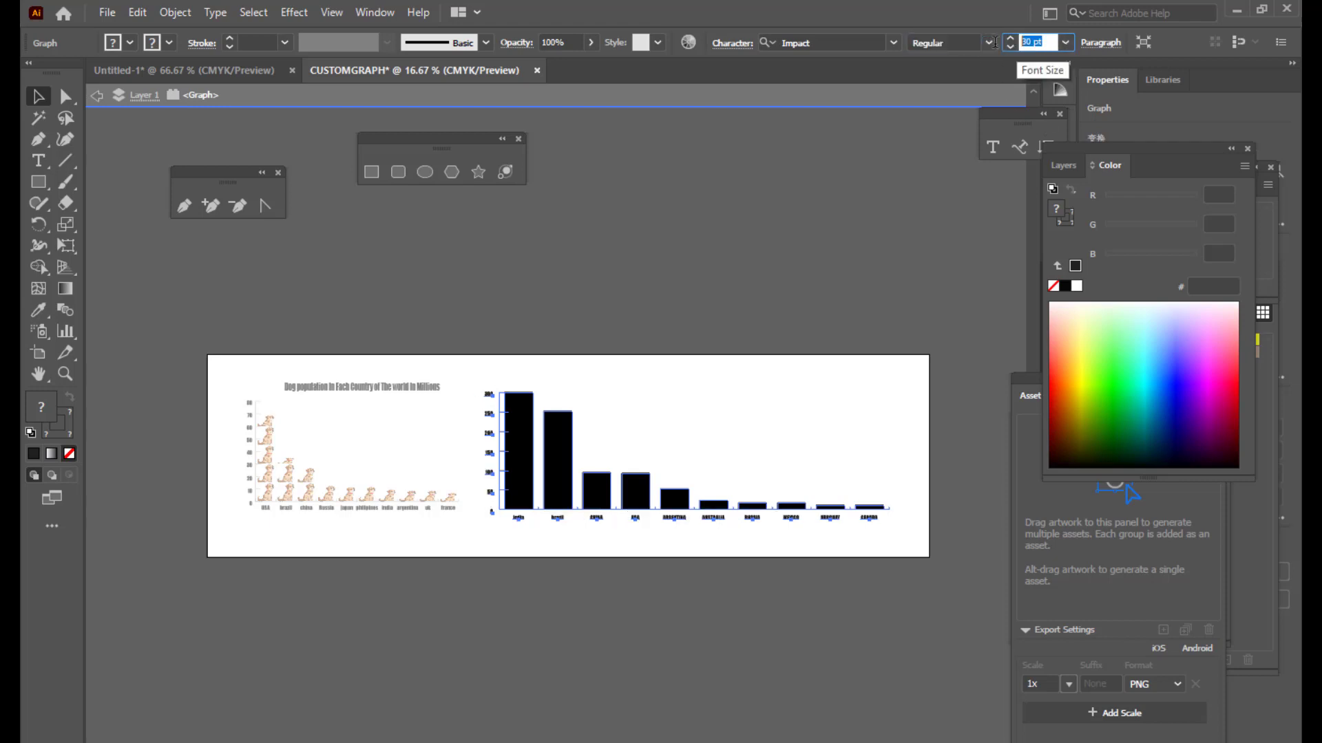
pyautogui.write('50')
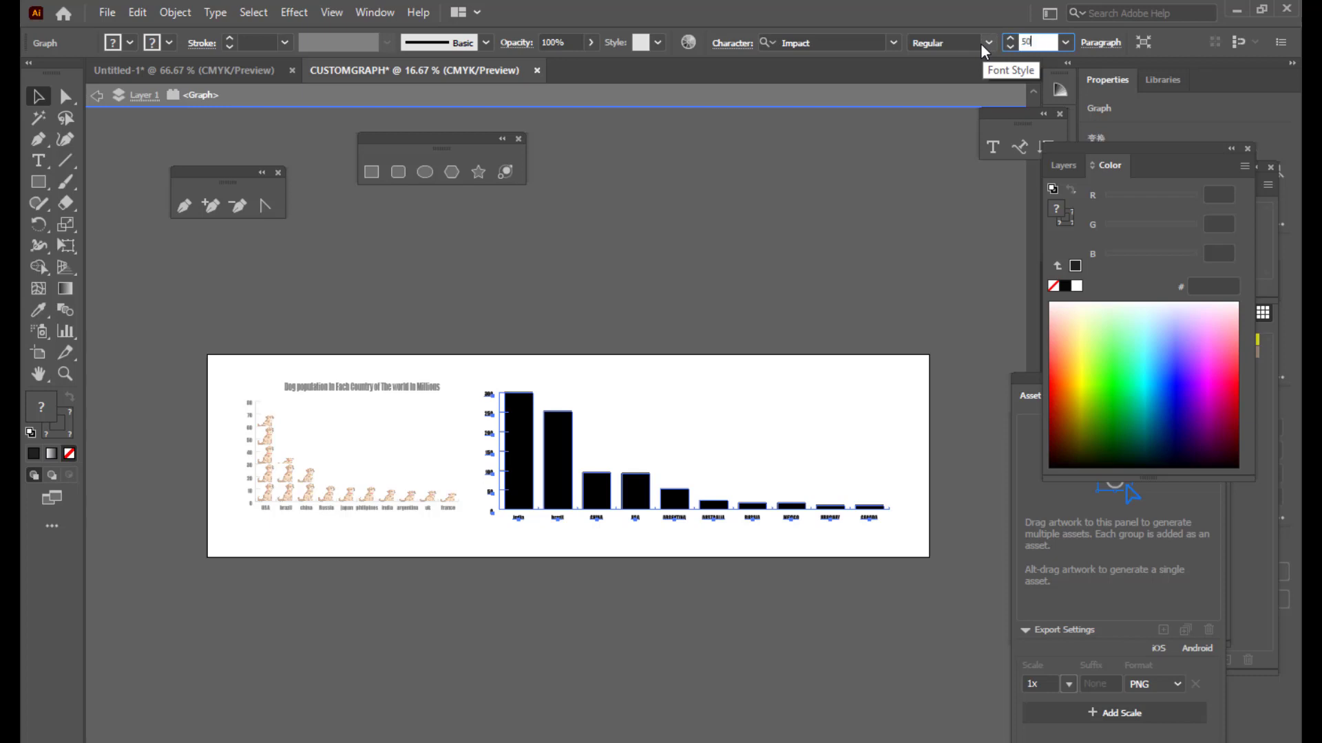
pyautogui.press('Return')
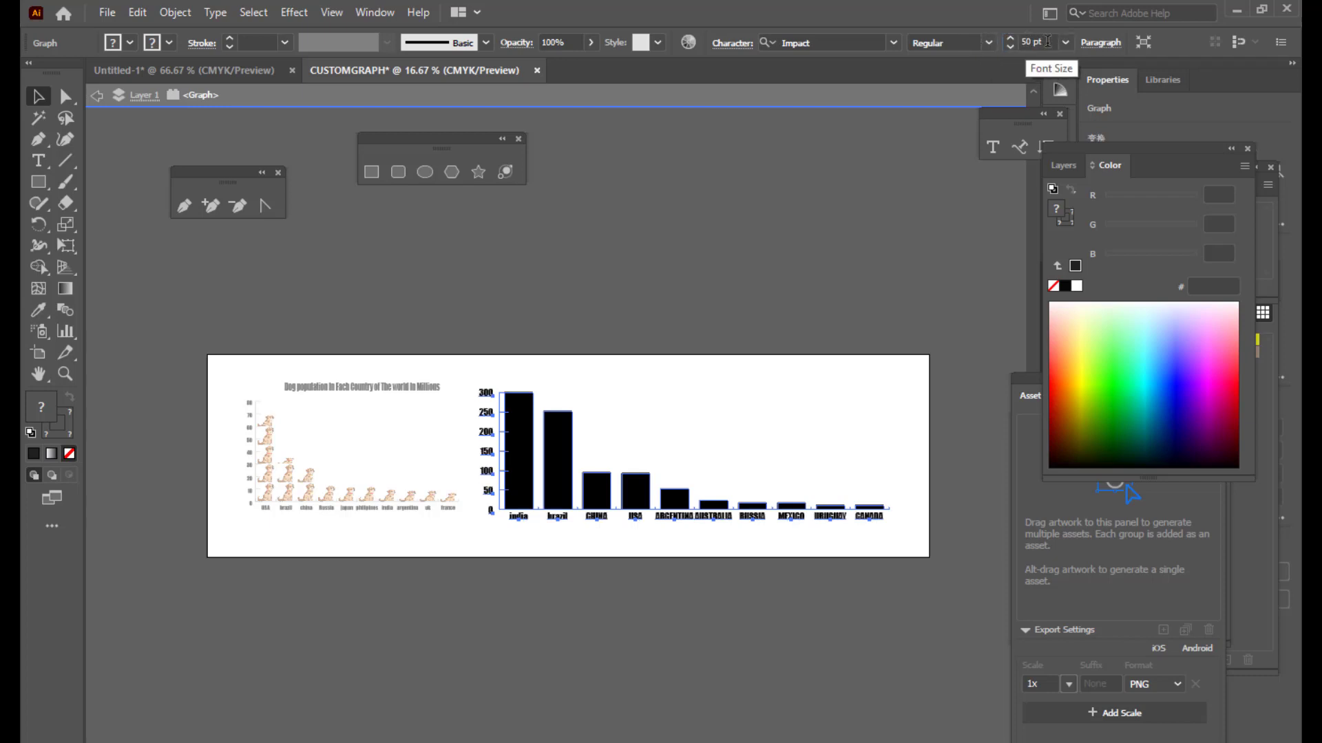
# Step: Set the font size of the new graph's labels to 45 pt and exit isolation mode
pyautogui.moveTo(1047, 41); pyautogui.dragTo(972, 41)
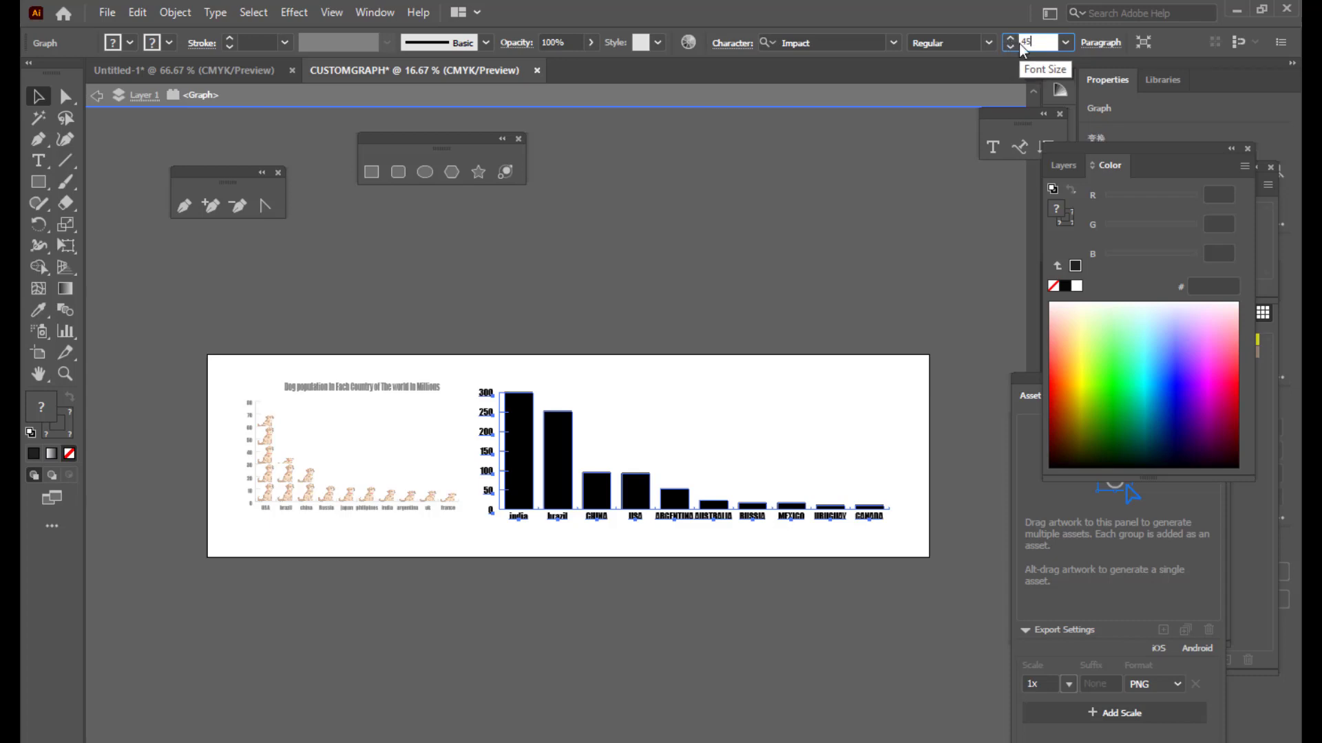
pyautogui.press('Return')
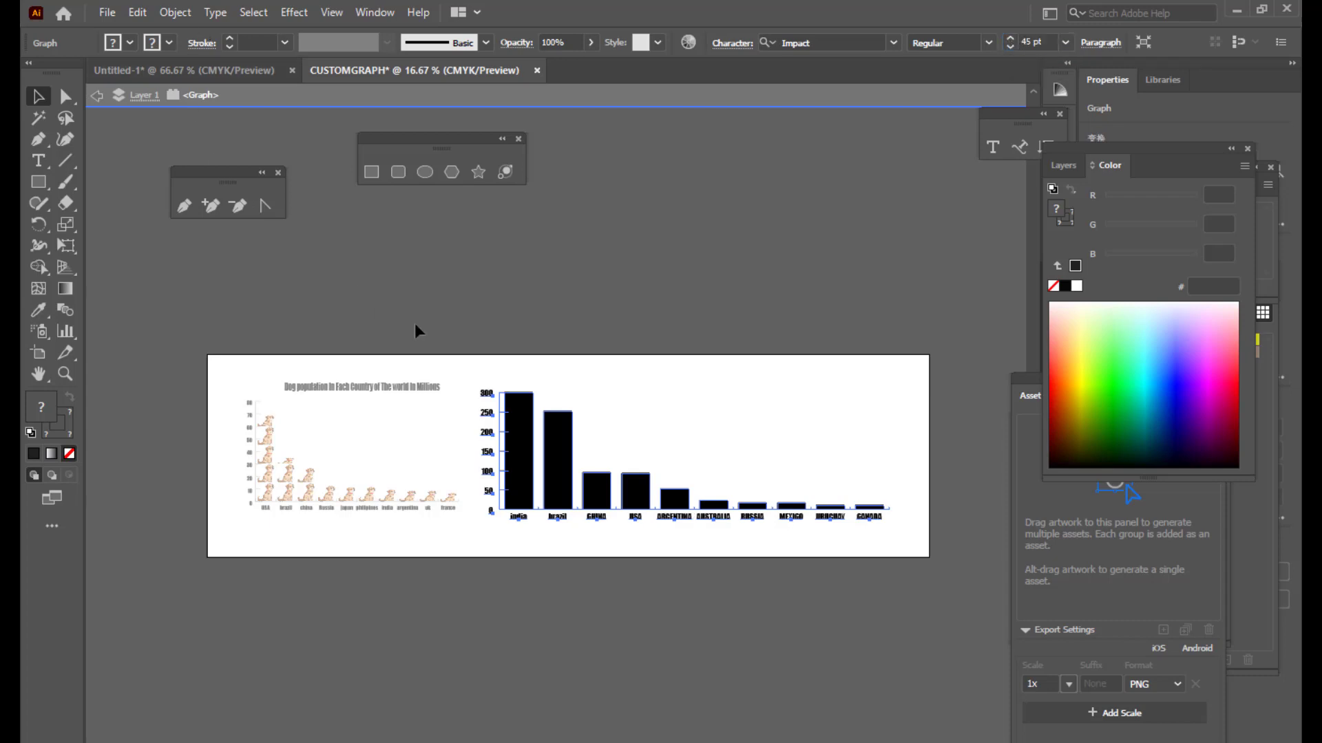
pyautogui.click(97, 99)
pyautogui.click(97, 100)
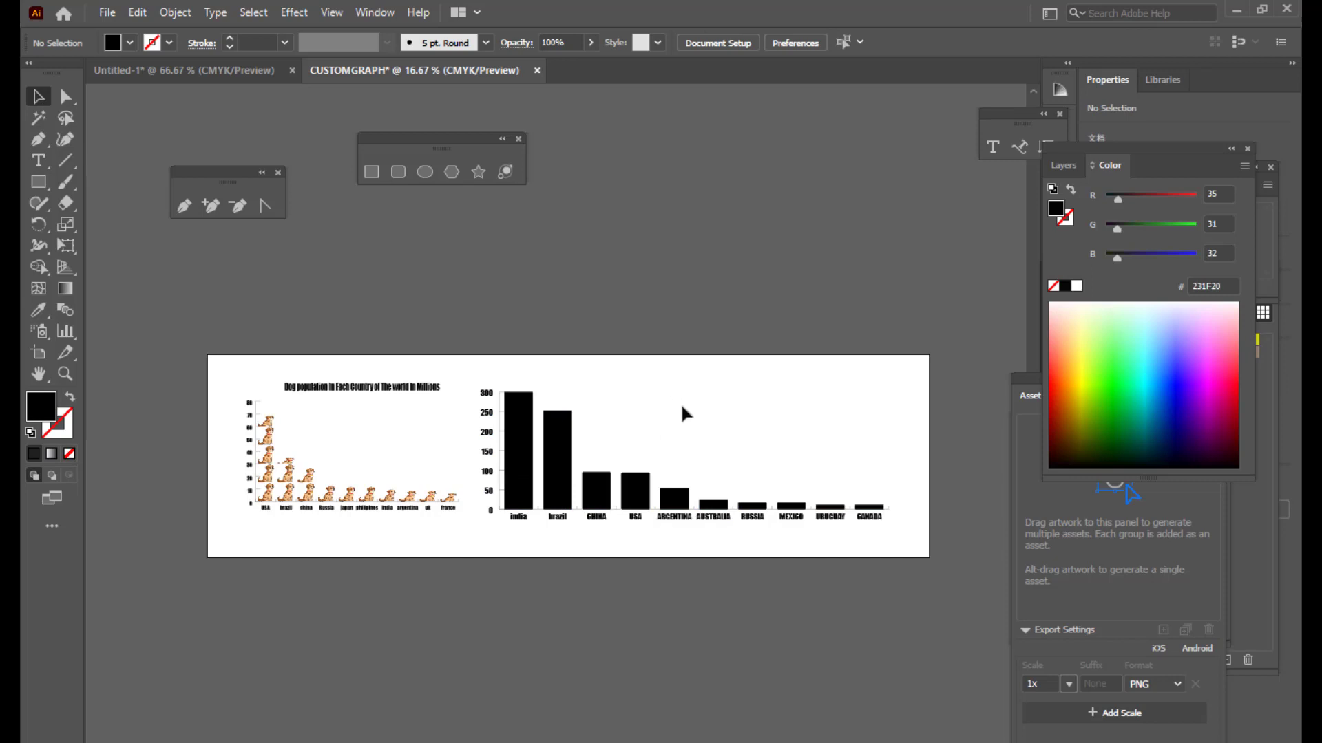
# Step: Examine the dog graph and the black-column country graph side by side on the artboard
pyautogui.scroll(-1, 779, 444)
pyautogui.scroll(1, 779, 445)
pyautogui.hotkey('ctrl', '+')
pyautogui.hotkey('ctrl', '+')
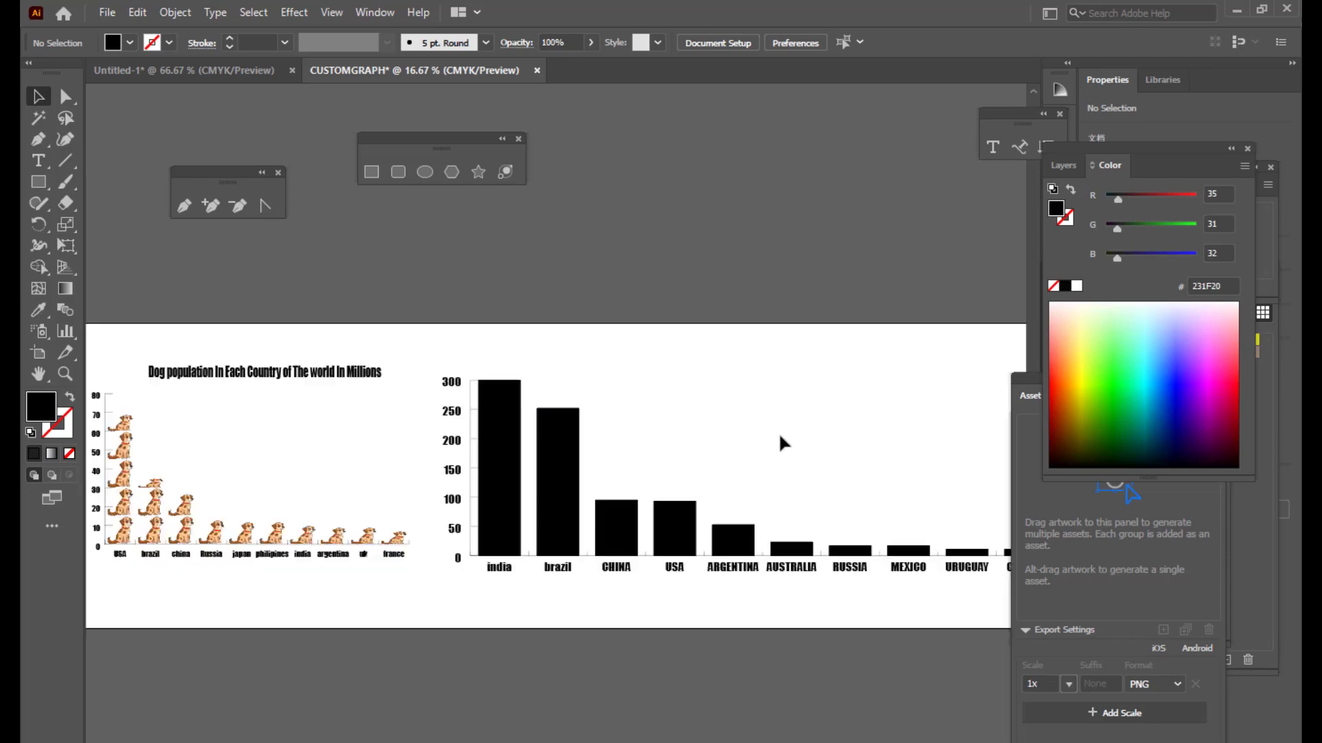
pyautogui.hotkey('ctrl', '-')
pyautogui.hotkey('ctrl', '-')
pyautogui.hotkey('ctrl', '-')
pyautogui.hotkey('ctrl', '+')
pyautogui.hotkey('ctrl', '+')
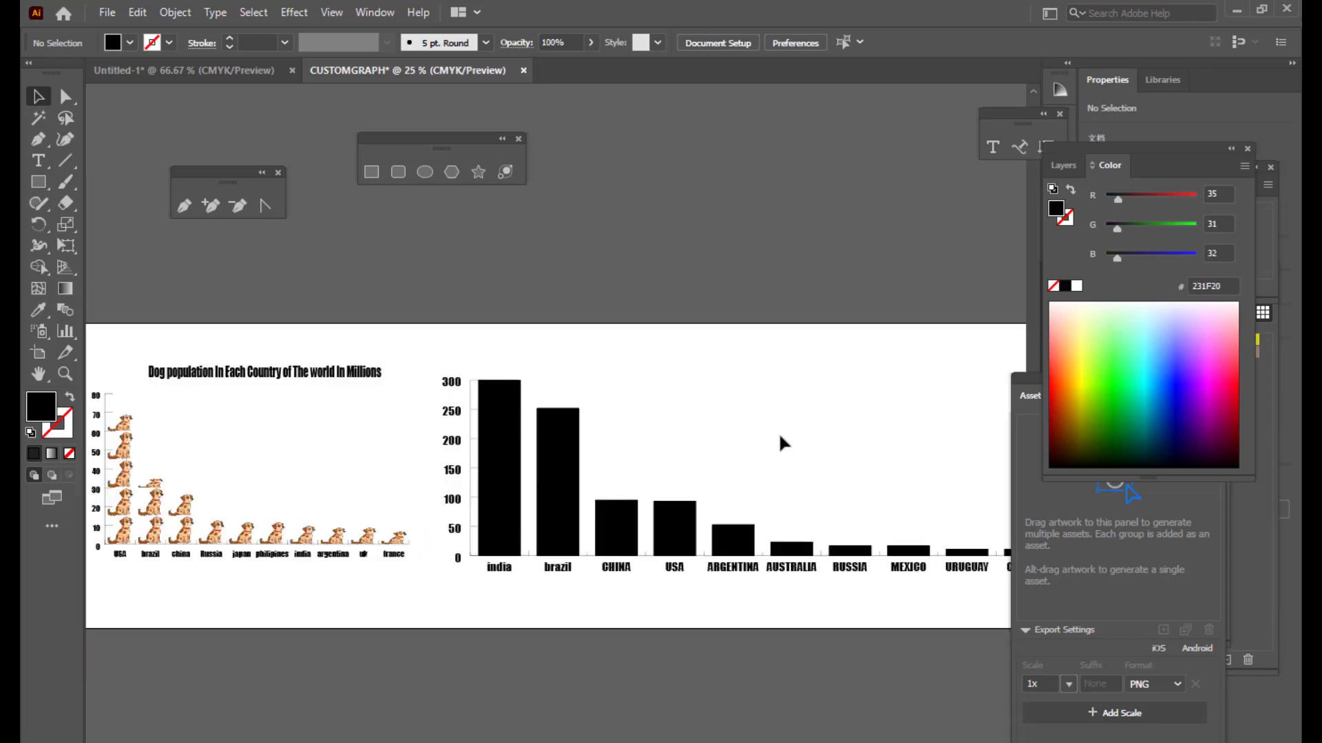
pyautogui.scroll(1, 779, 431)
pyautogui.hotkey('ctrl', '-')
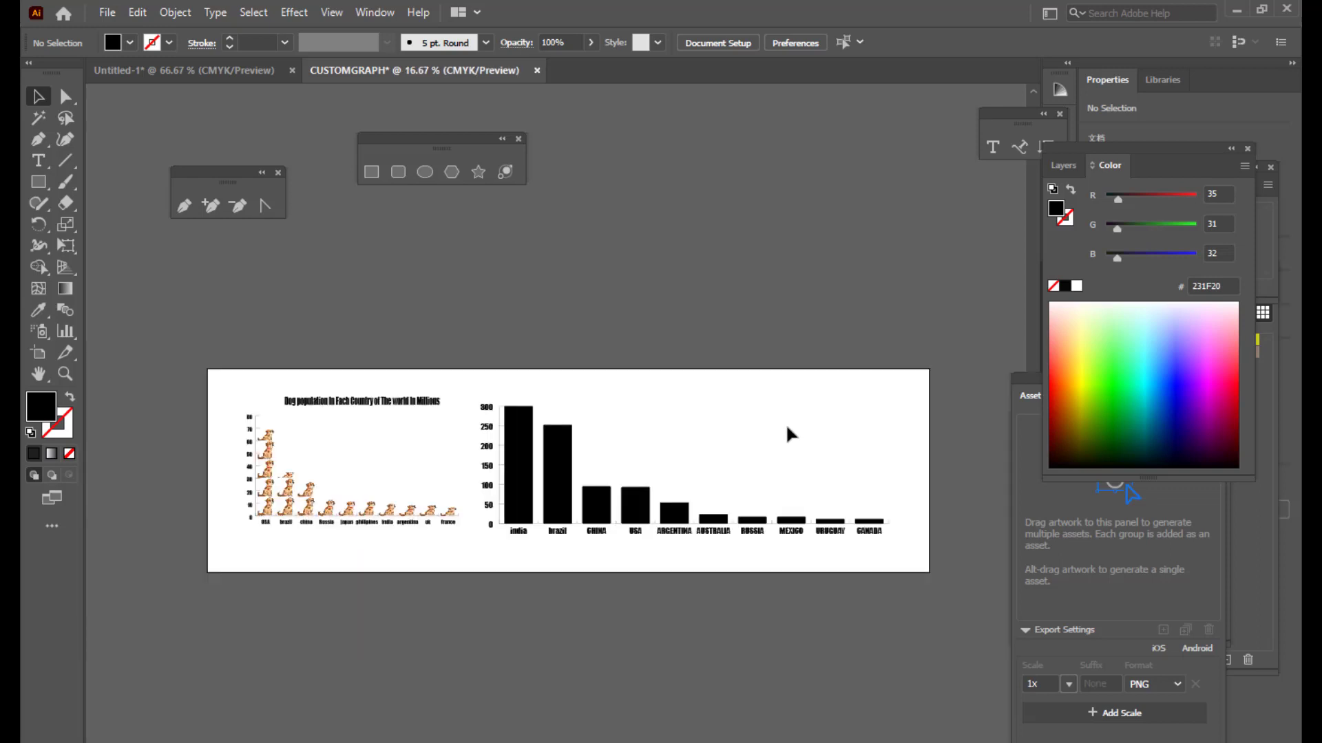
pyautogui.hotkey('ctrl', '+')
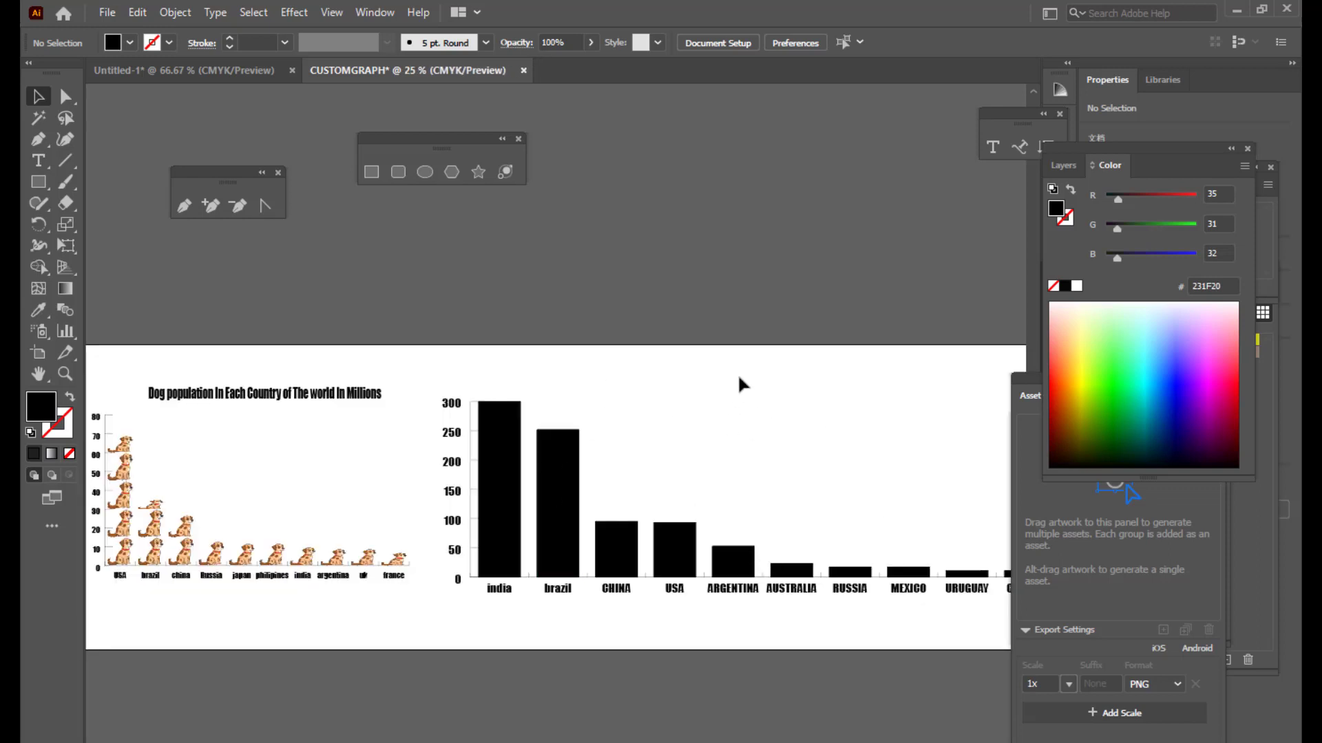
pyautogui.hotkey('ctrl', '-')
pyautogui.hotkey('ctrl', '-')
pyautogui.hotkey('ctrl', '+')
pyautogui.hotkey('ctrl', '+')
# Step: Apply the COW column design to the second country graph with the Vertically Scaled column type
pyautogui.click(561, 475)
pyautogui.rightClick(563, 473)
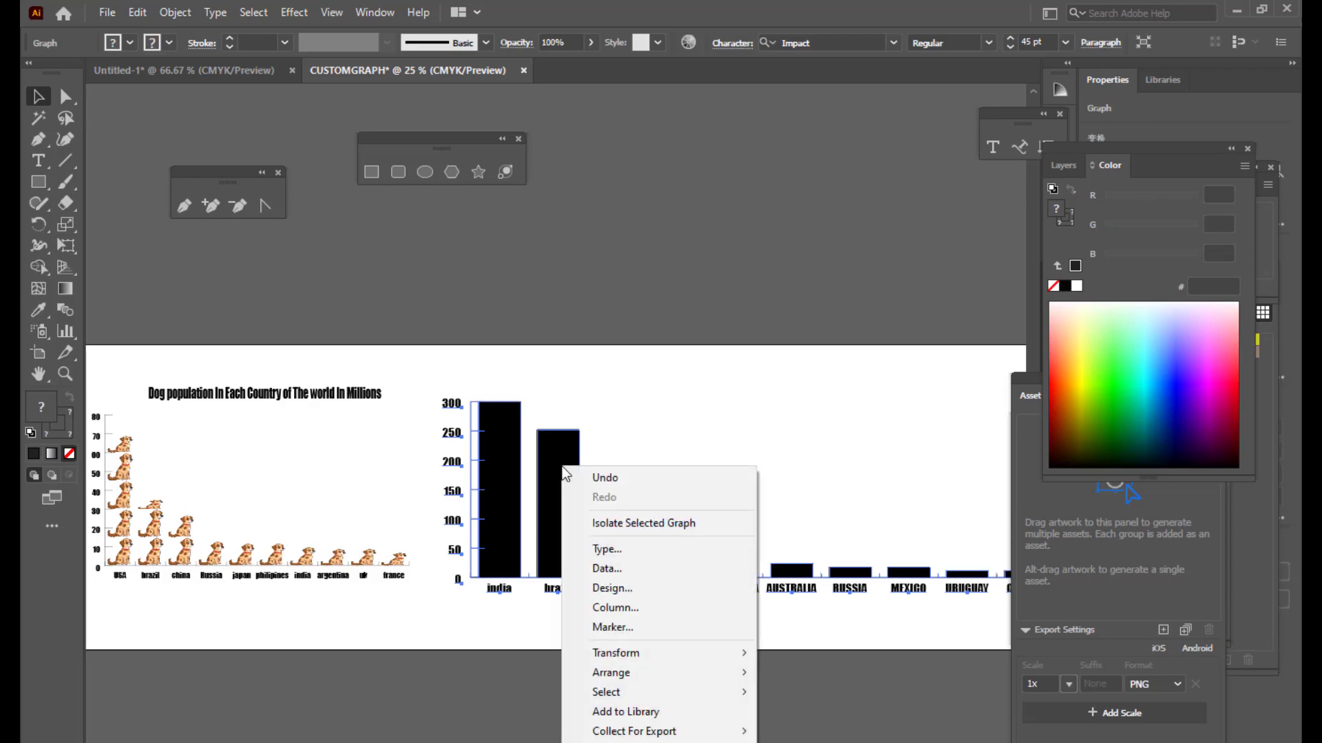
pyautogui.click(634, 609)
pyautogui.moveTo(672, 92); pyautogui.dragTo(755, 98)
pyautogui.click(656, 177)
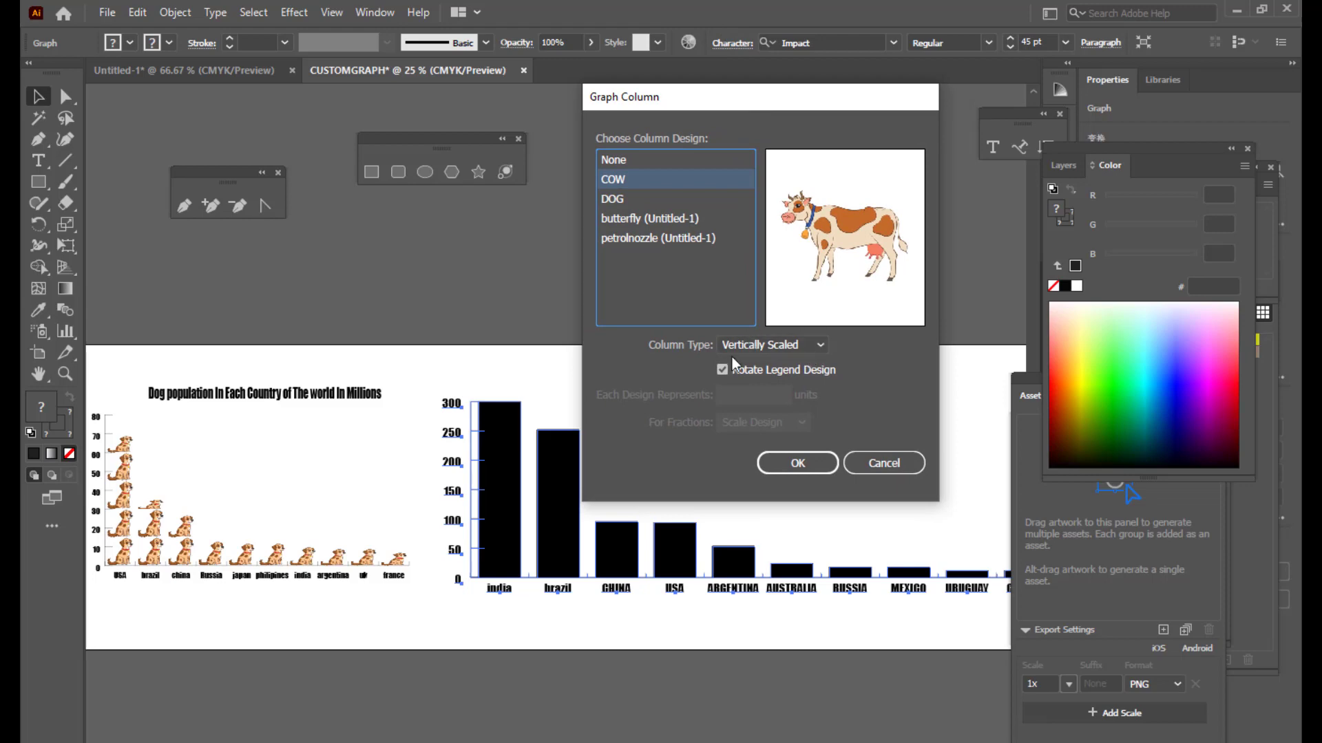
pyautogui.click(787, 347)
pyautogui.click(654, 381)
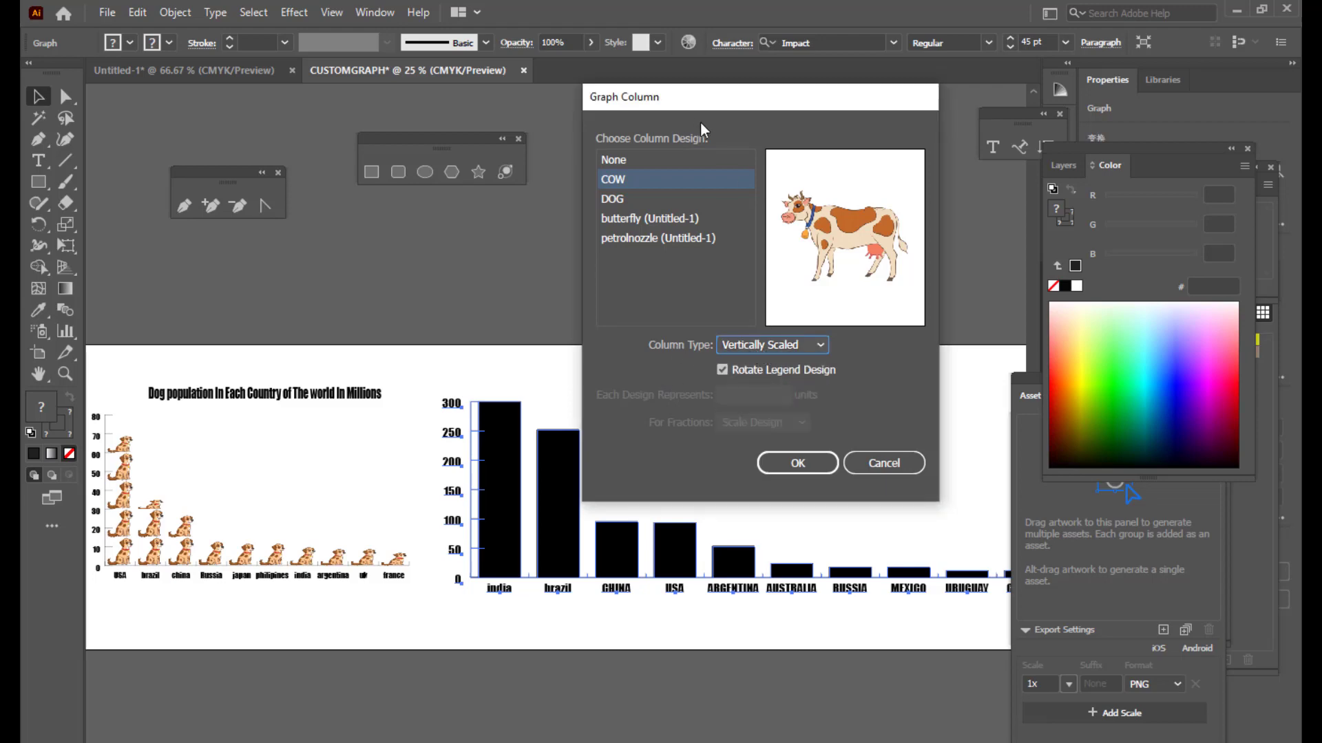
pyautogui.moveTo(709, 101)
pyautogui.mouseDown()
pyautogui.moveTo(689, 101)
pyautogui.moveTo(702, 86)
pyautogui.mouseUp()
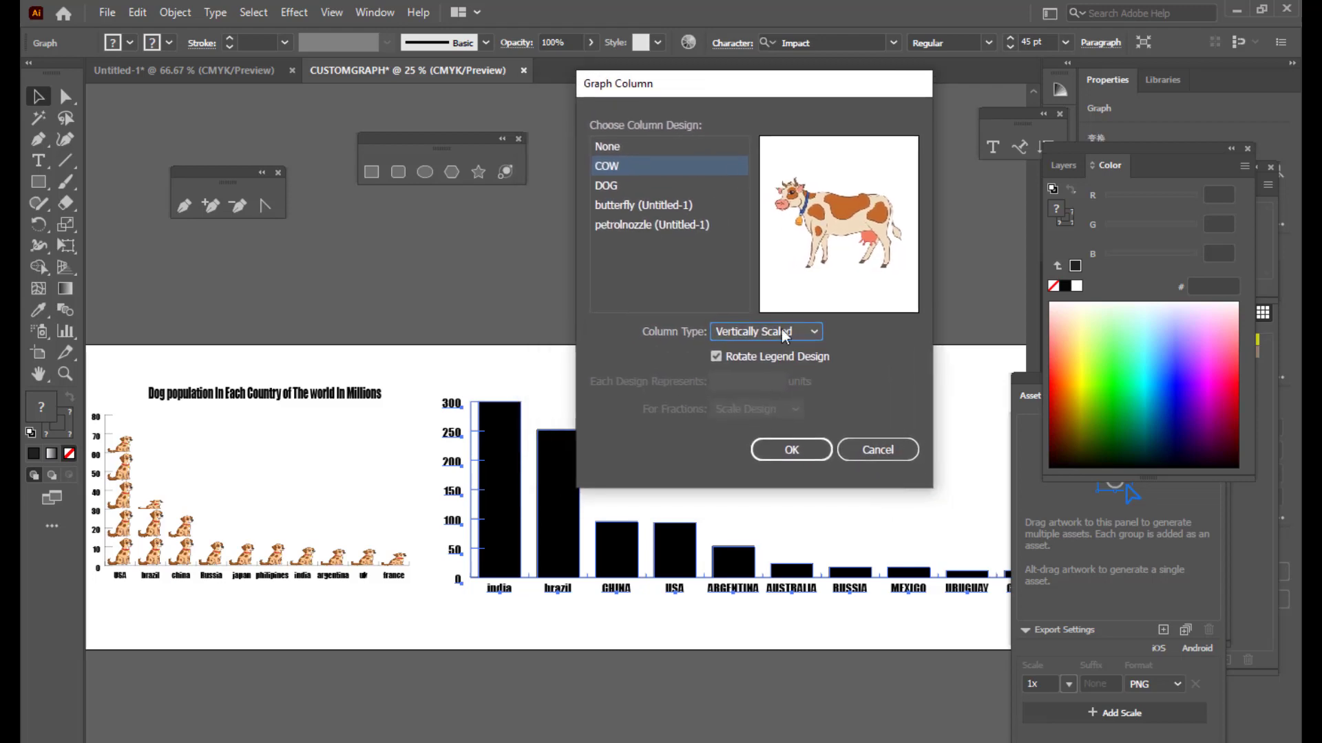
pyautogui.click(790, 451)
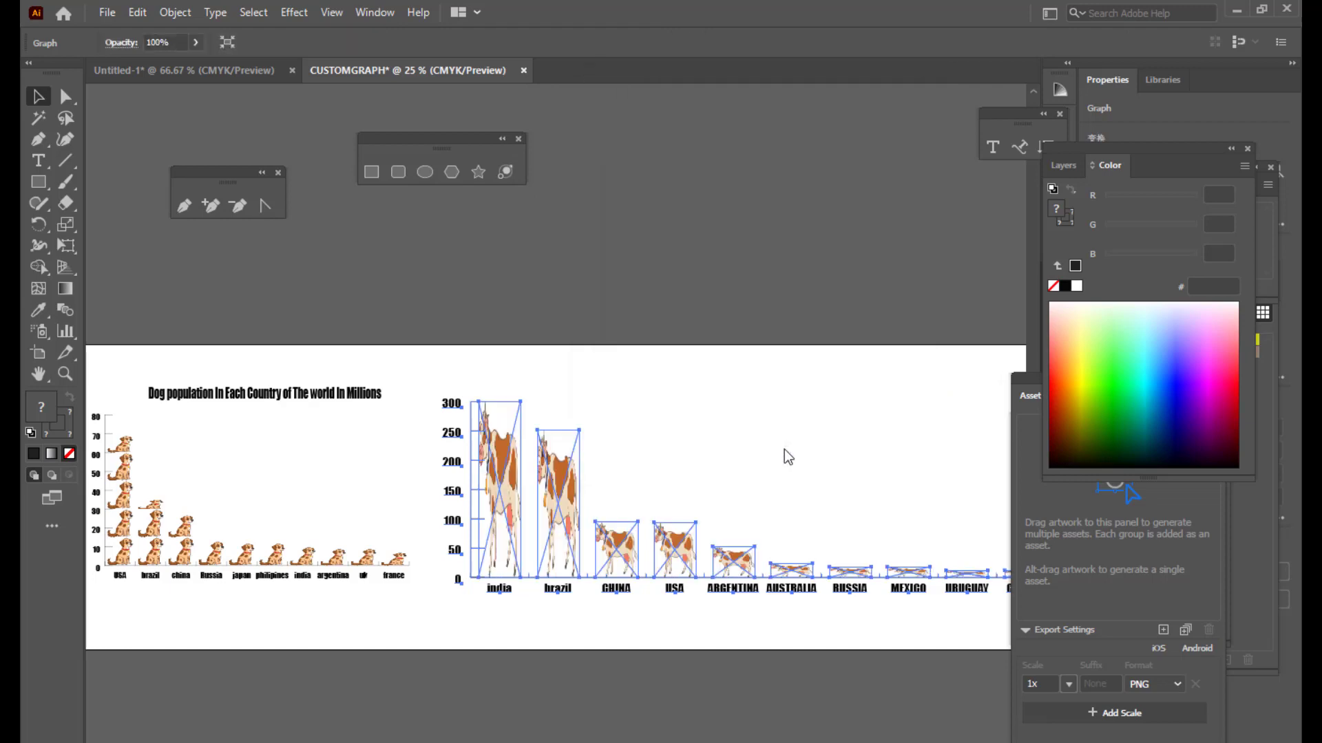
pyautogui.click(755, 451)
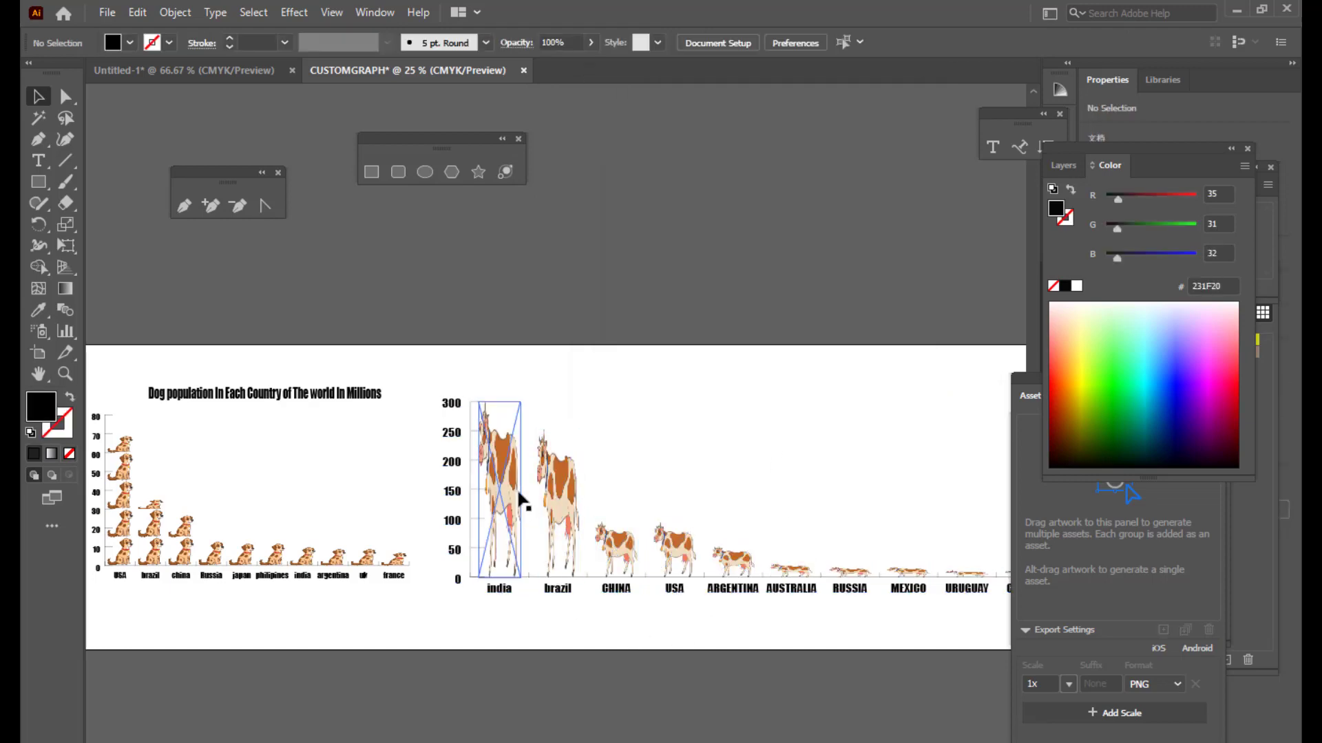
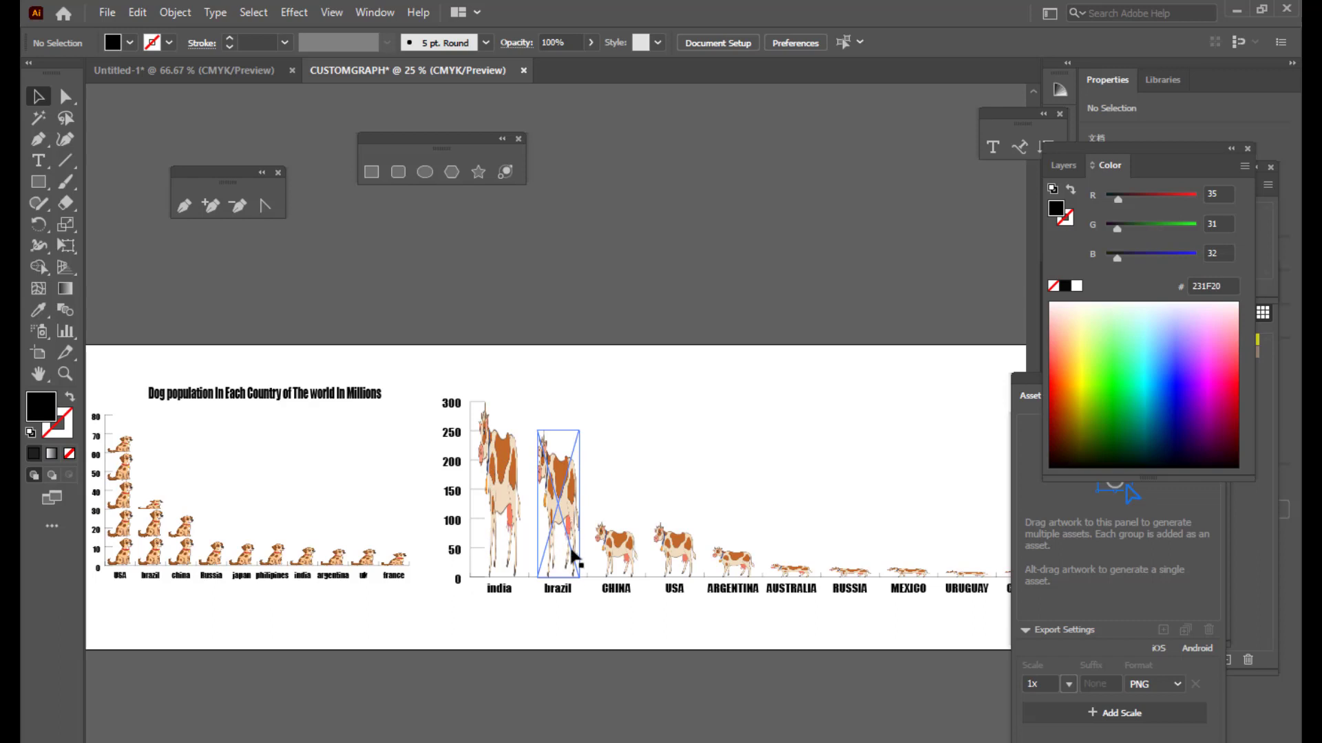
# Step: Change the cow graph's column type to Repeating, with each design representing 20 units
pyautogui.click(568, 489)
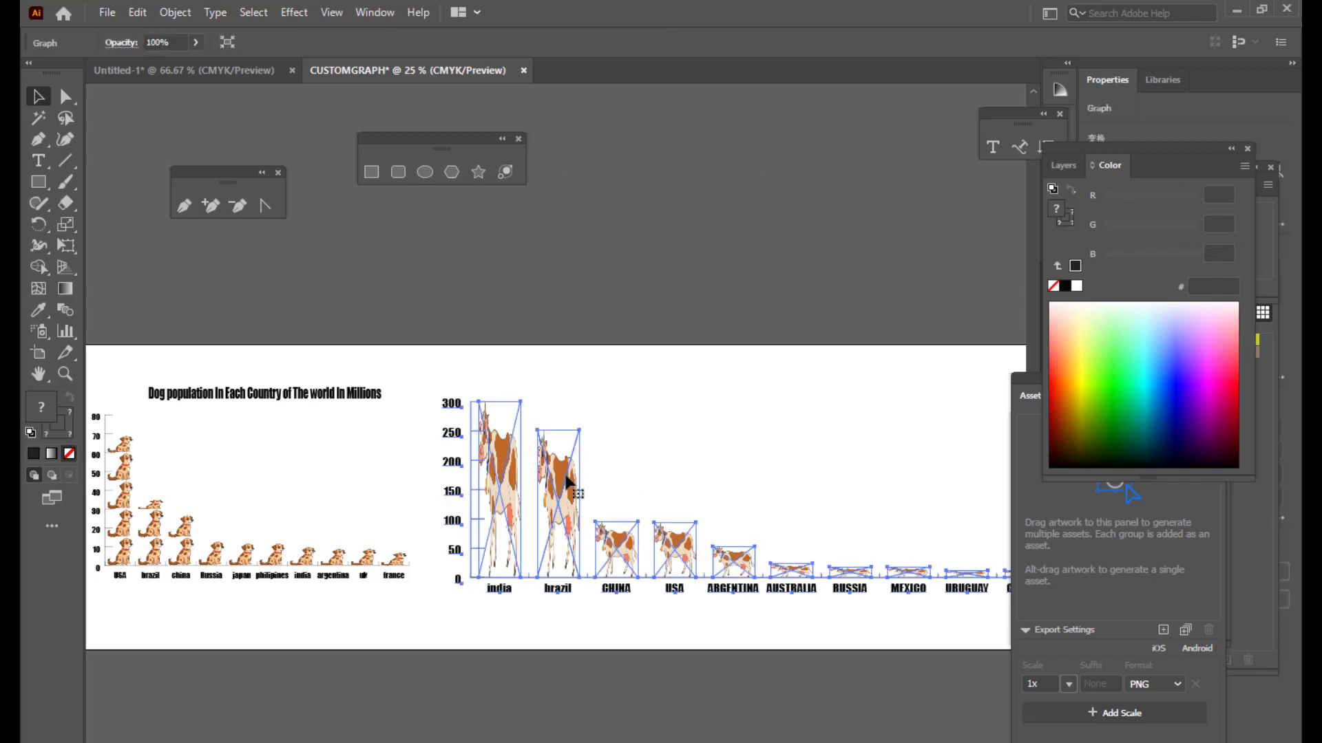
pyautogui.rightClick(567, 487)
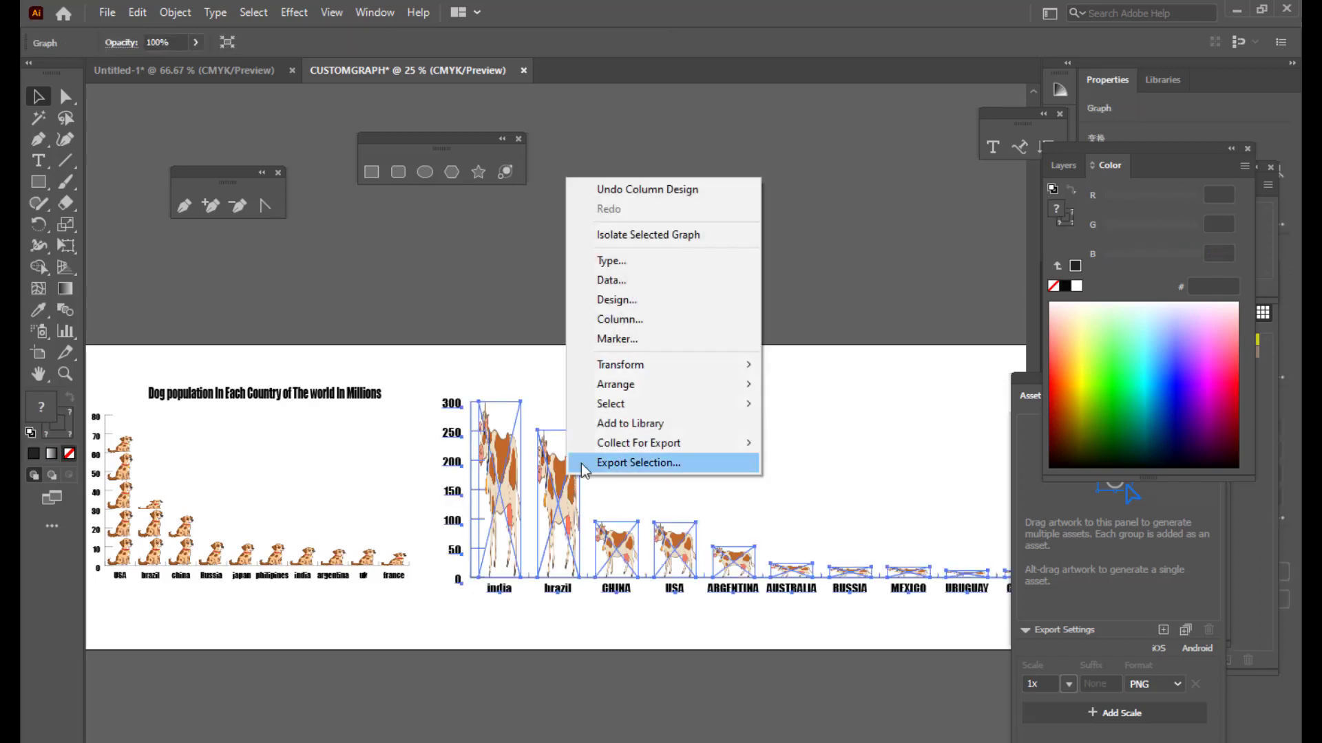
pyautogui.click(631, 320)
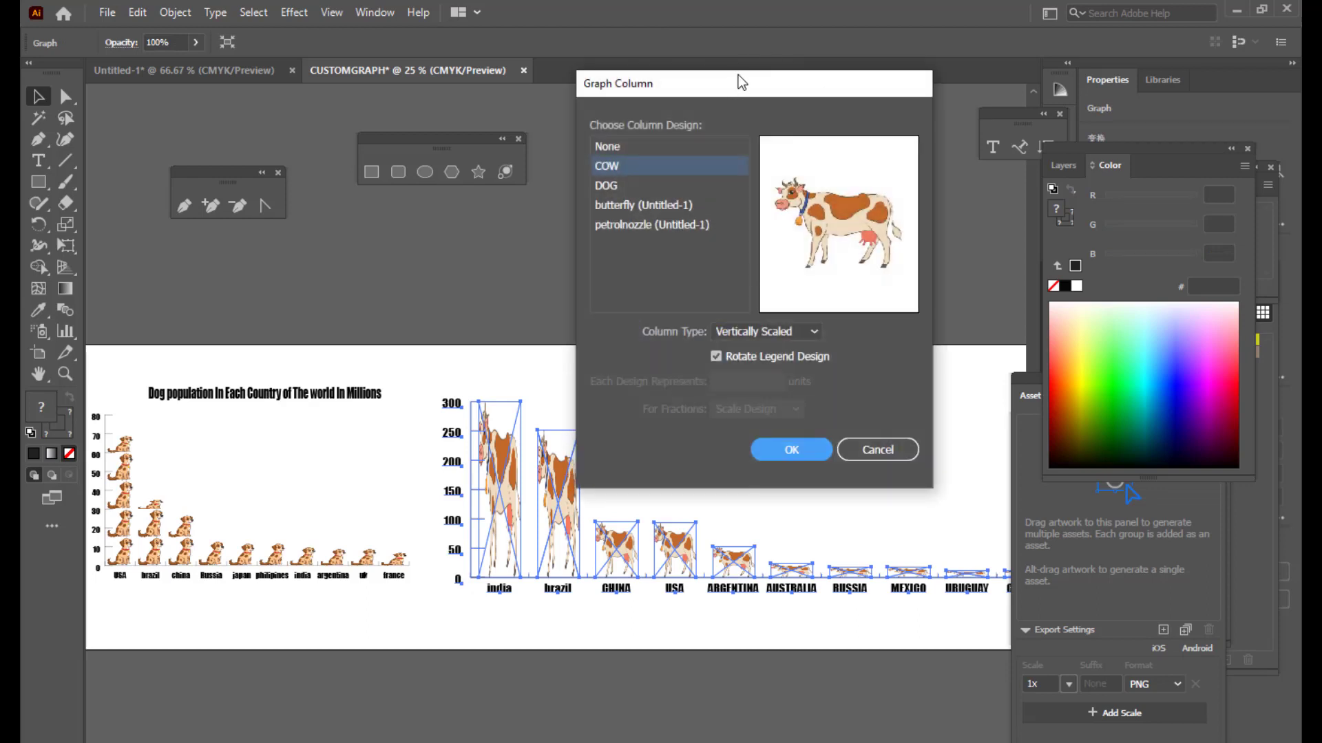
pyautogui.moveTo(736, 81); pyautogui.dragTo(757, 73)
pyautogui.click(770, 334)
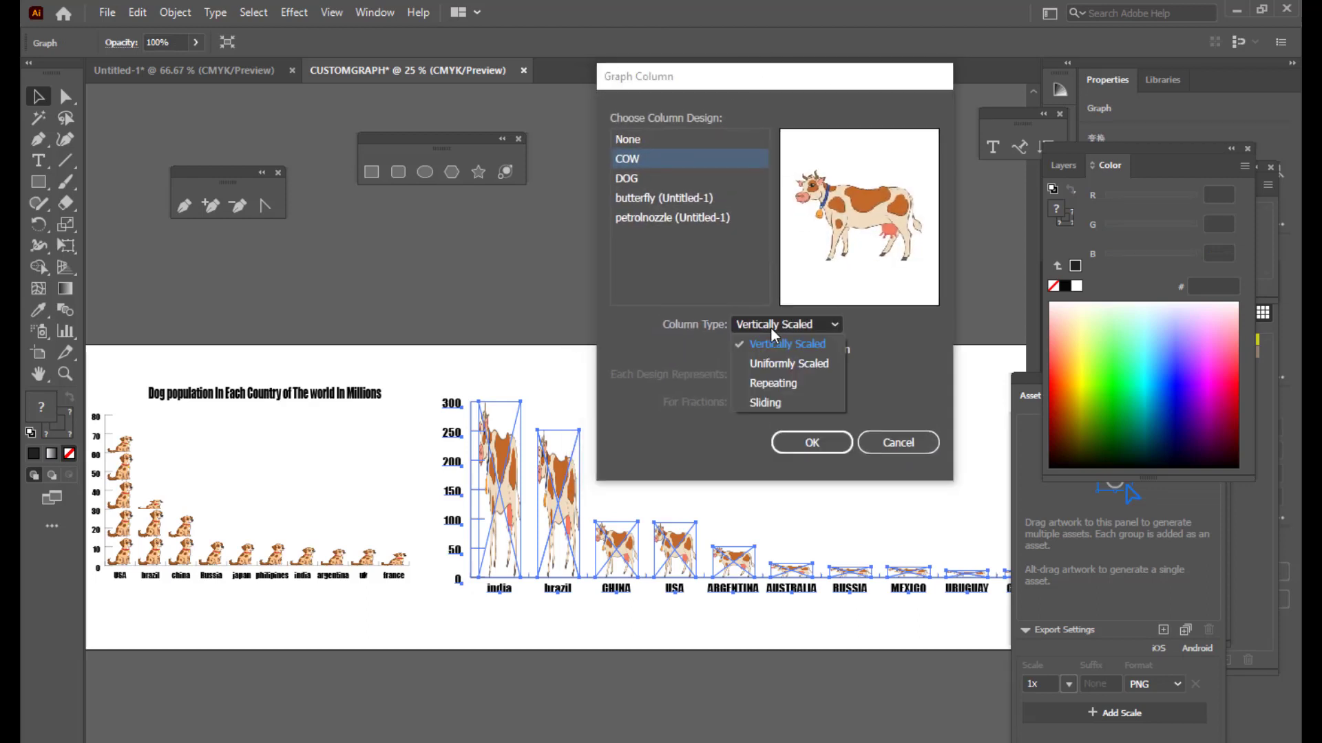
pyautogui.click(772, 386)
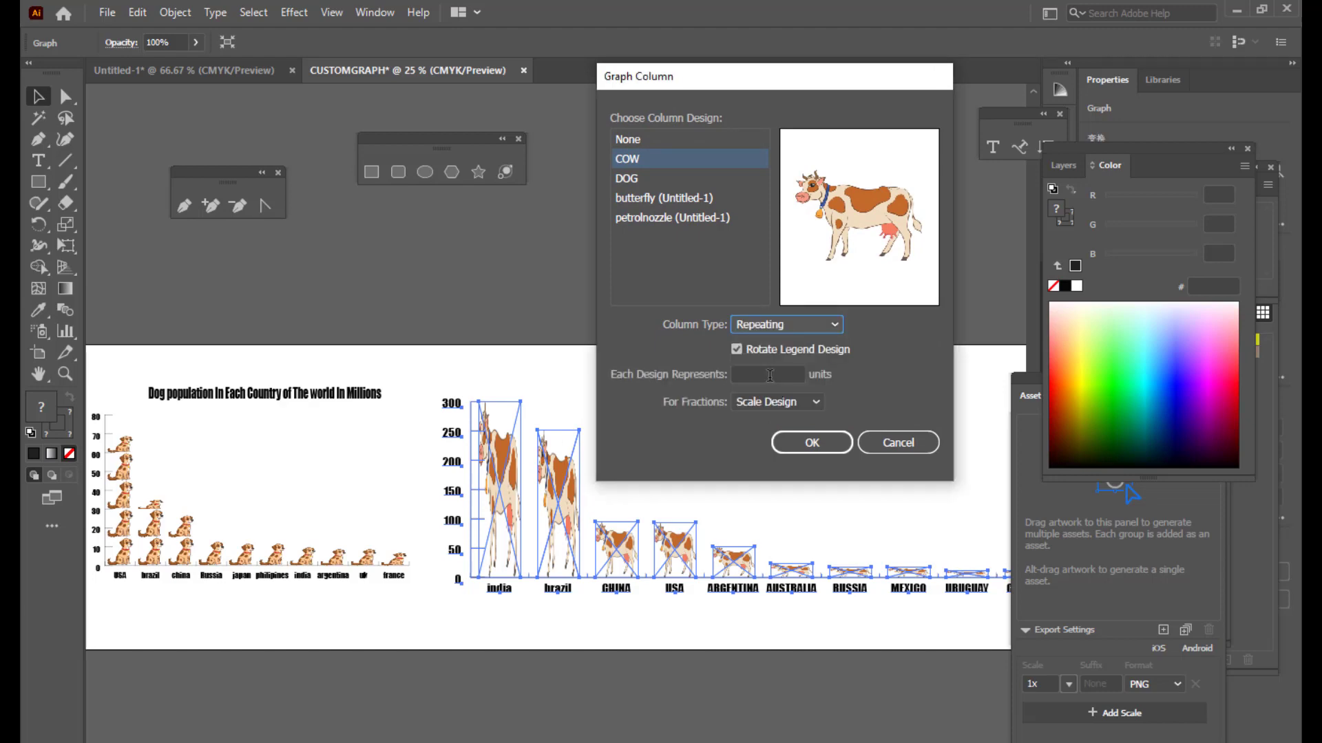
pyautogui.click(768, 375)
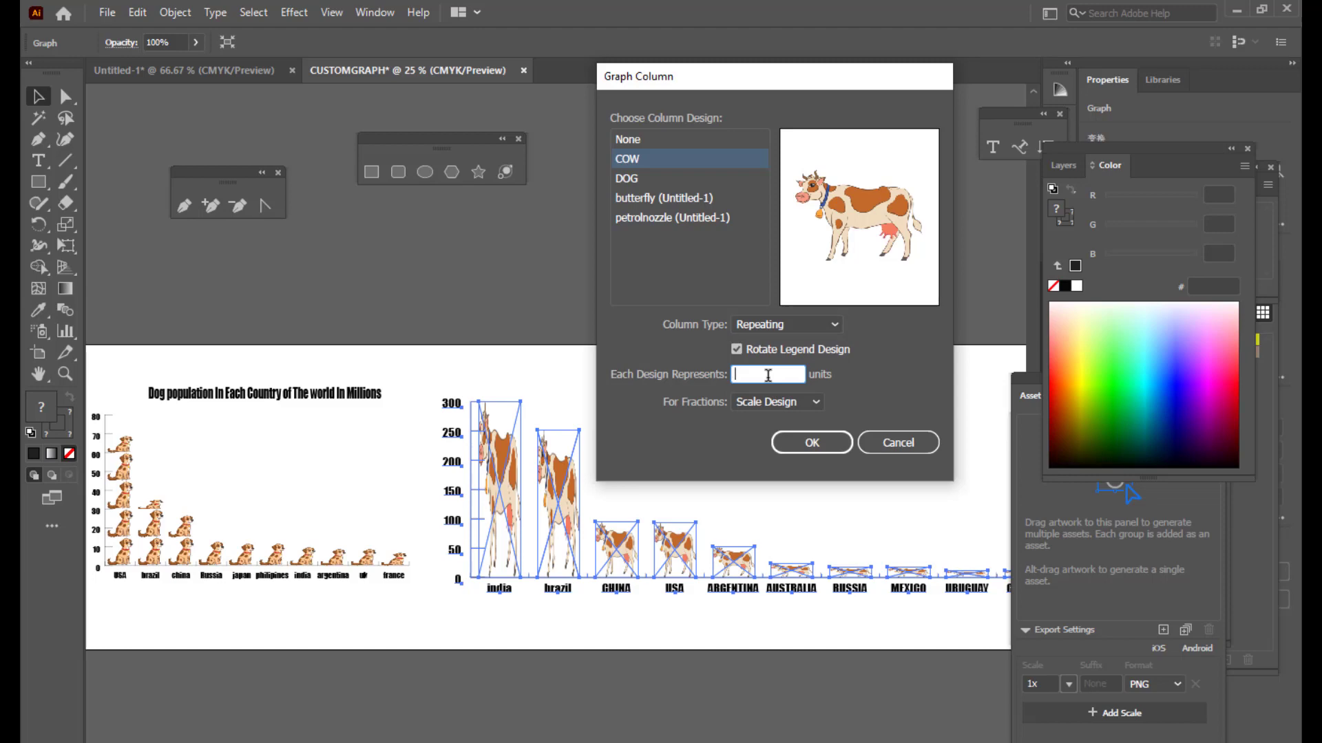
pyautogui.write('20')
pyautogui.click(798, 448)
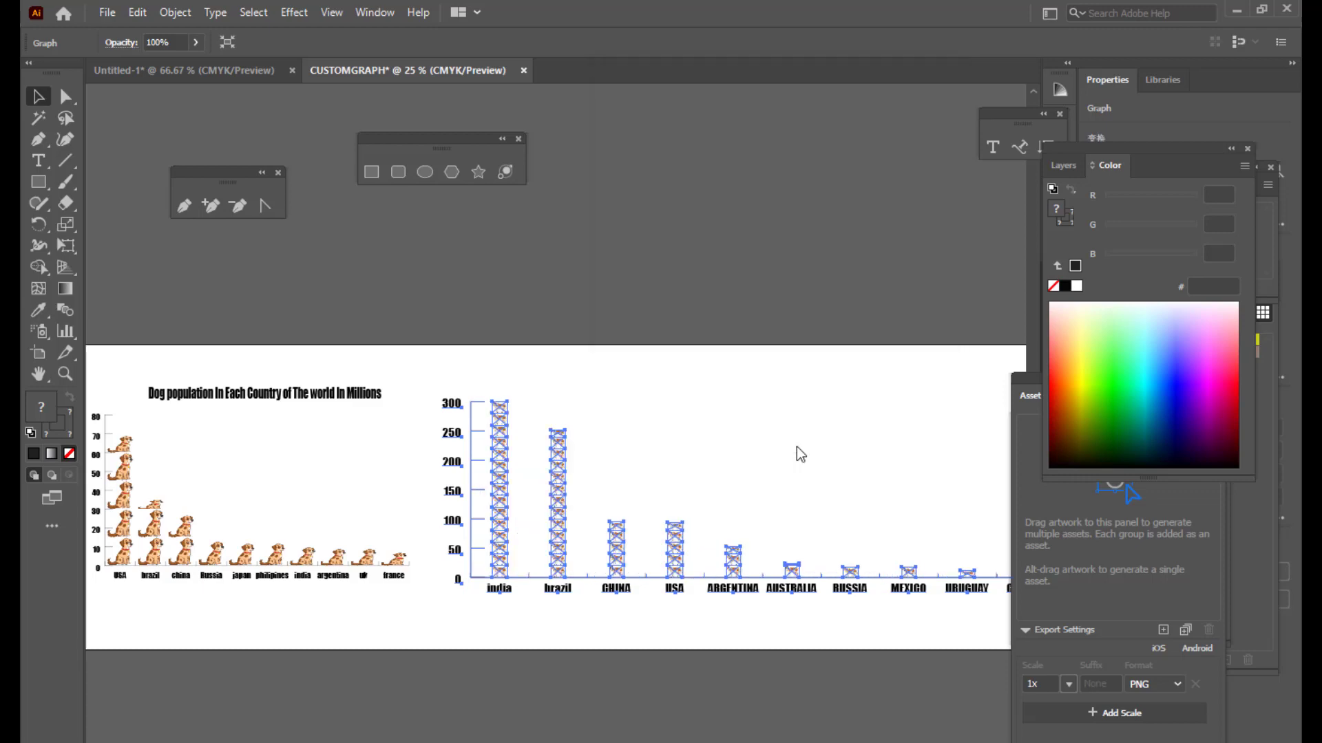
pyautogui.click(643, 471)
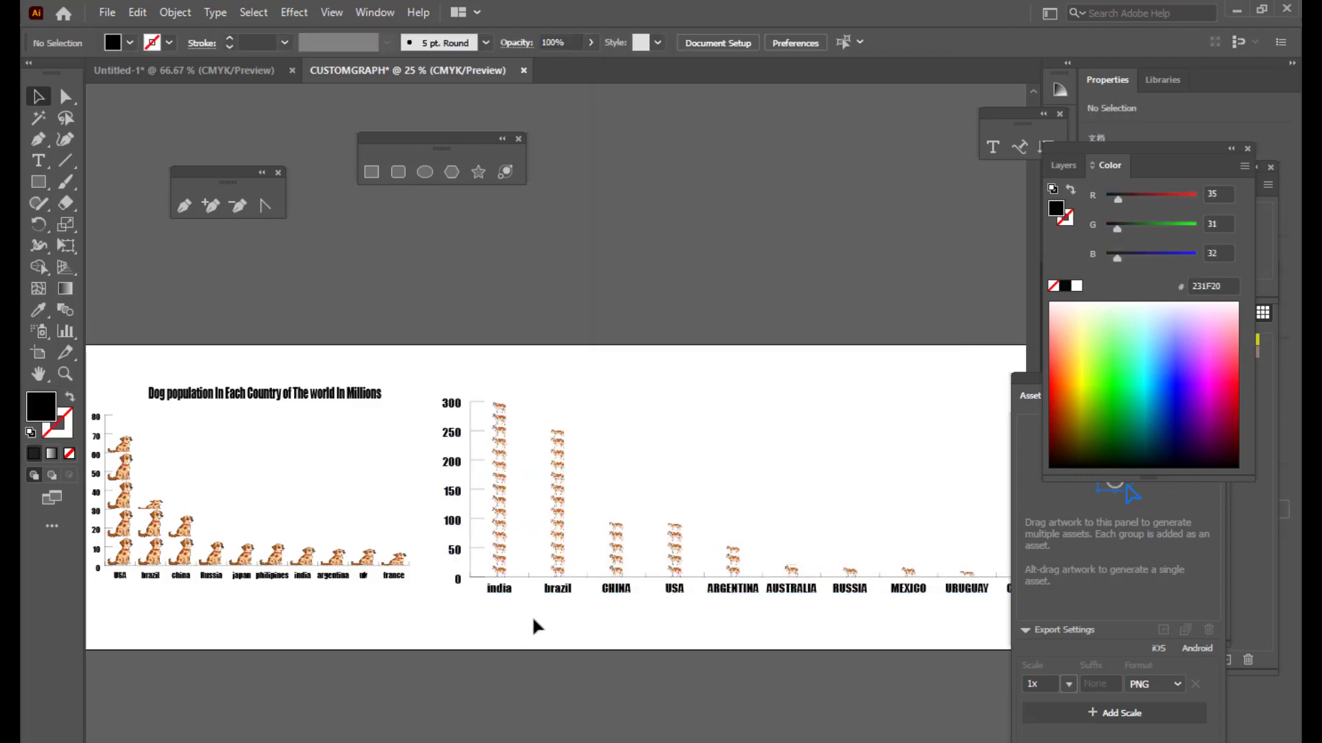
# Step: Inspect the repeated cow images in the india and brazil columns up close
pyautogui.hotkey('ctrl', '=')
pyautogui.hotkey('ctrl', '=')
pyautogui.hotkey('ctrl', '=')
pyautogui.hotkey('ctrl', '=')
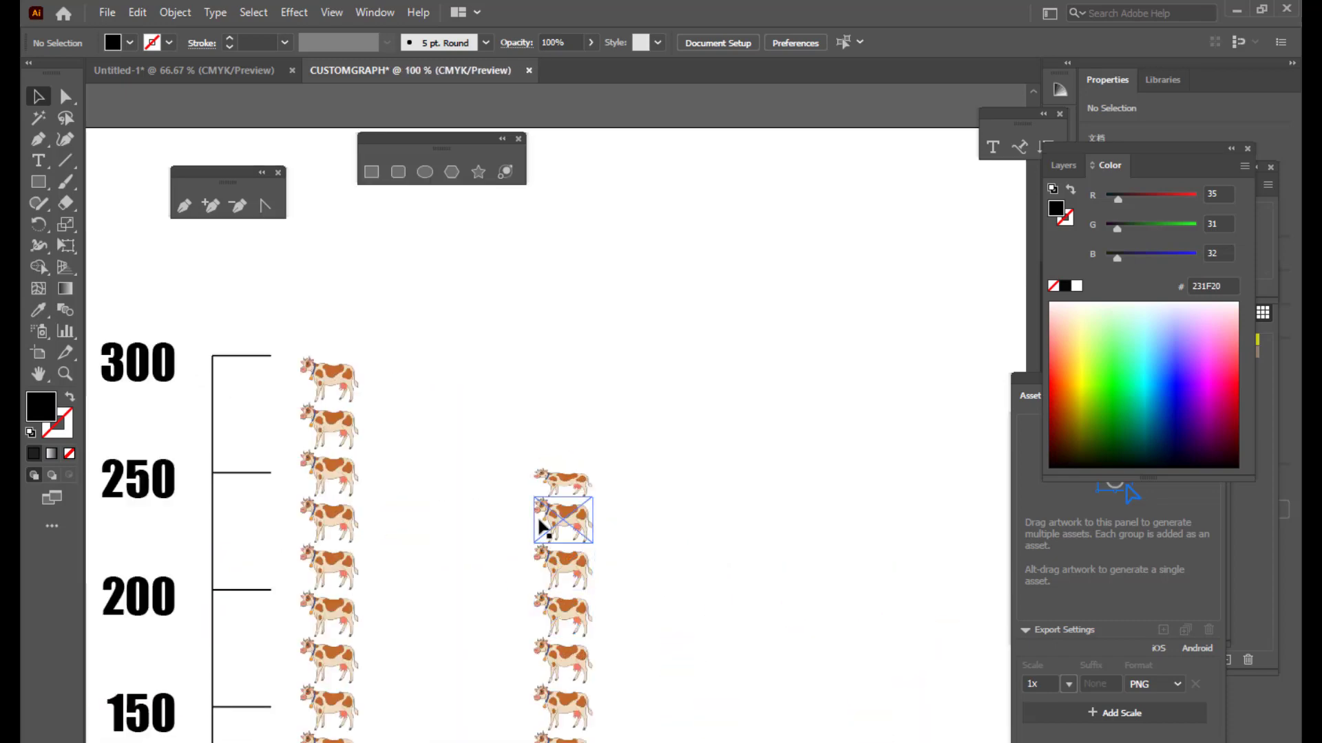
pyautogui.scroll(-5, 540, 524)
pyautogui.hotkey('ctrl', '=')
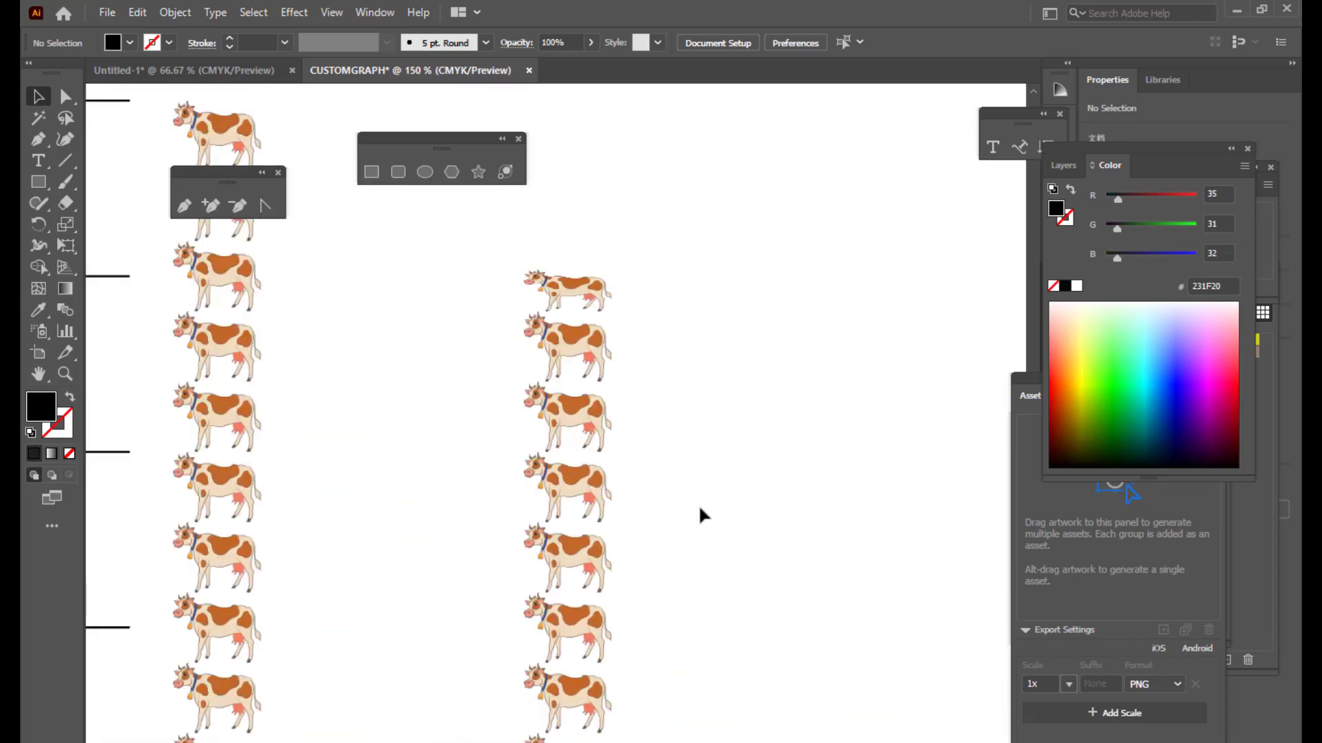
pyautogui.hotkey('ctrl', '-')
pyautogui.hotkey('ctrl', '-')
pyautogui.hotkey('ctrl', '-')
pyautogui.hotkey('ctrl', '-')
pyautogui.hotkey('ctrl', '=')
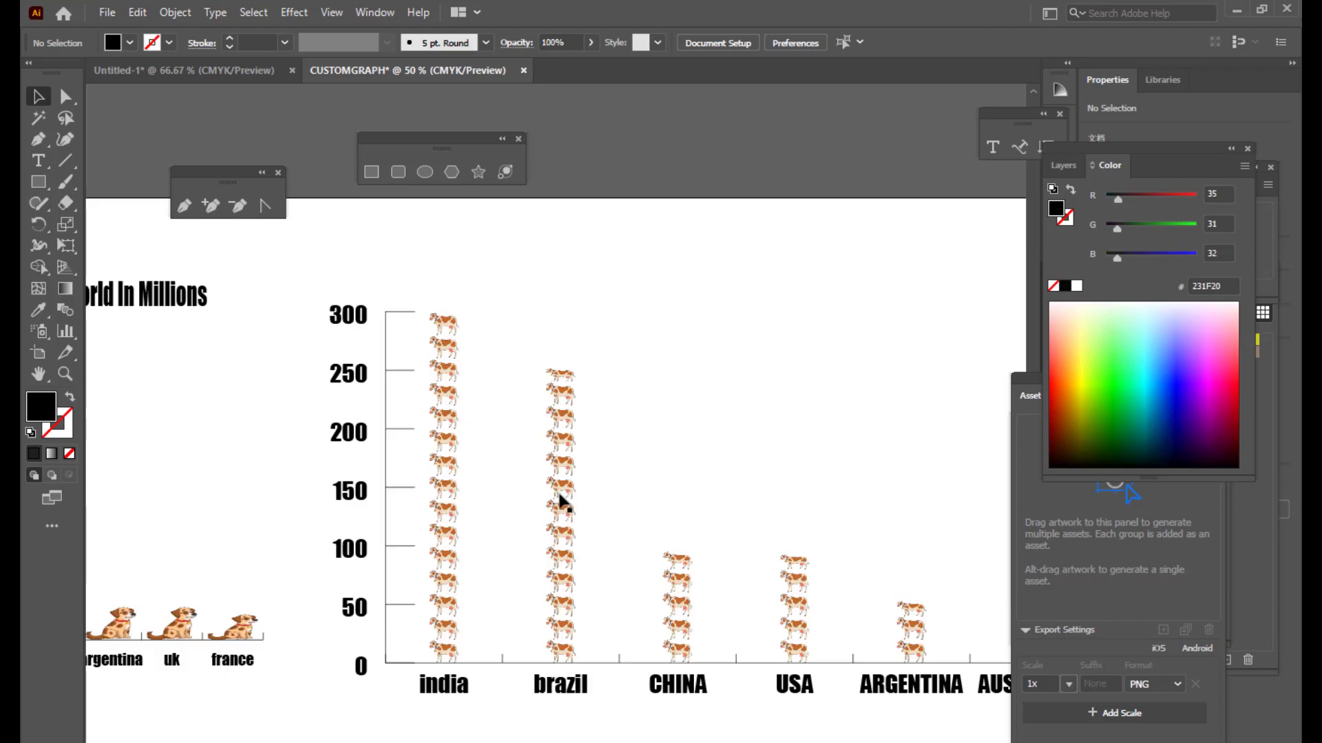
# Step: Set each repeating cow design to represent 15 units in the country graph
pyautogui.rightClick(562, 472)
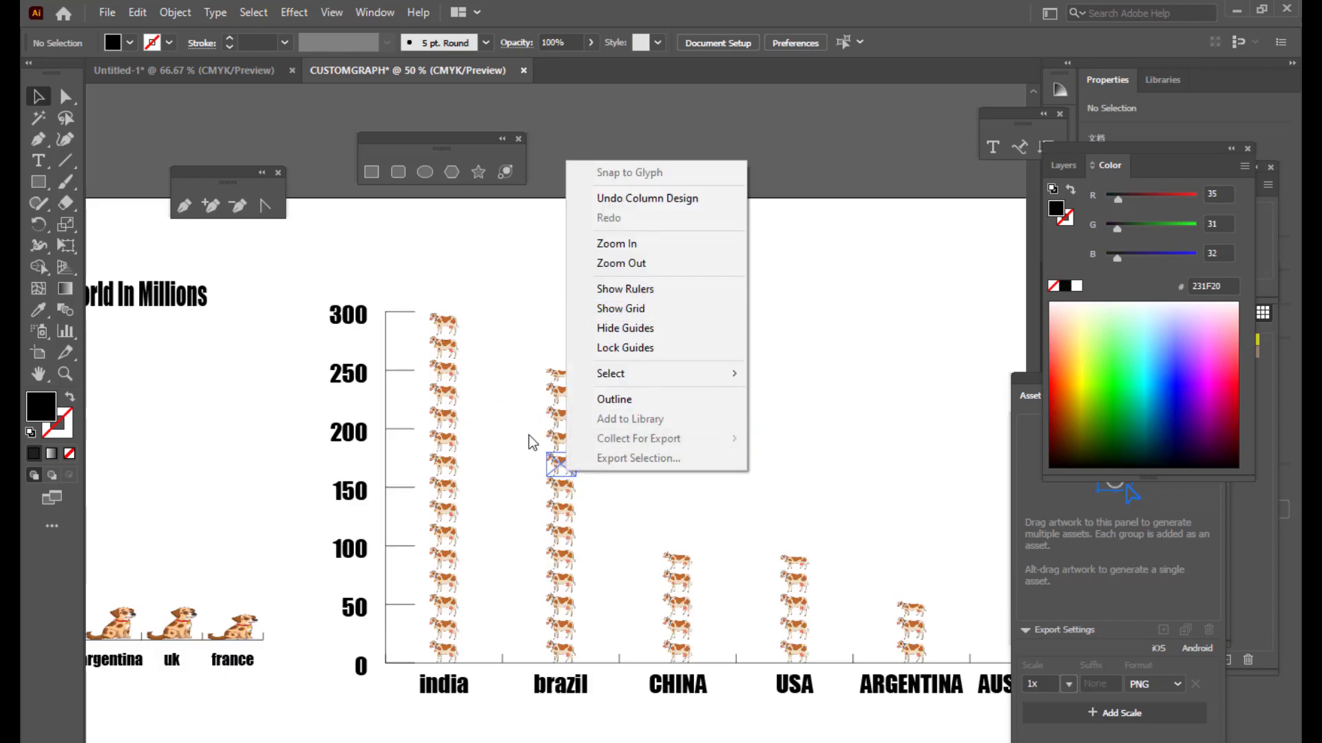
pyautogui.click(529, 441)
pyautogui.click(552, 443)
pyautogui.rightClick(551, 443)
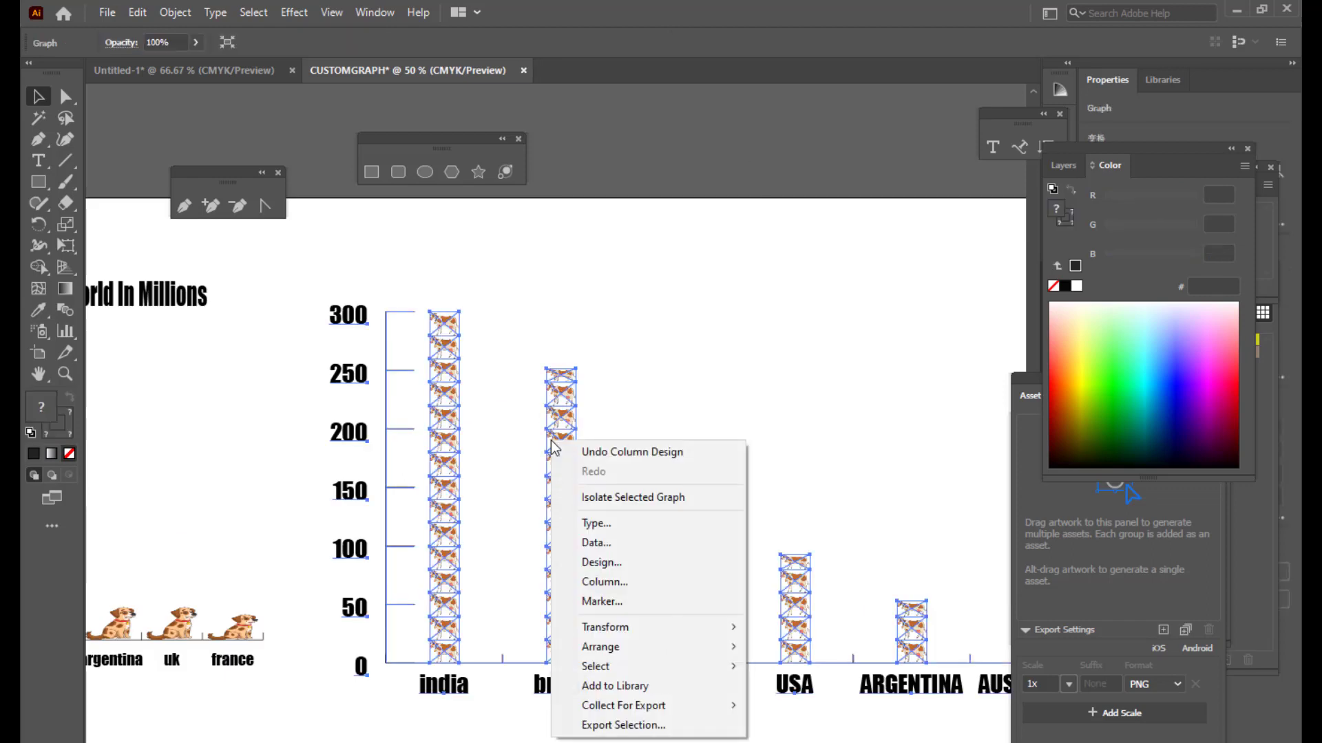
pyautogui.click(619, 582)
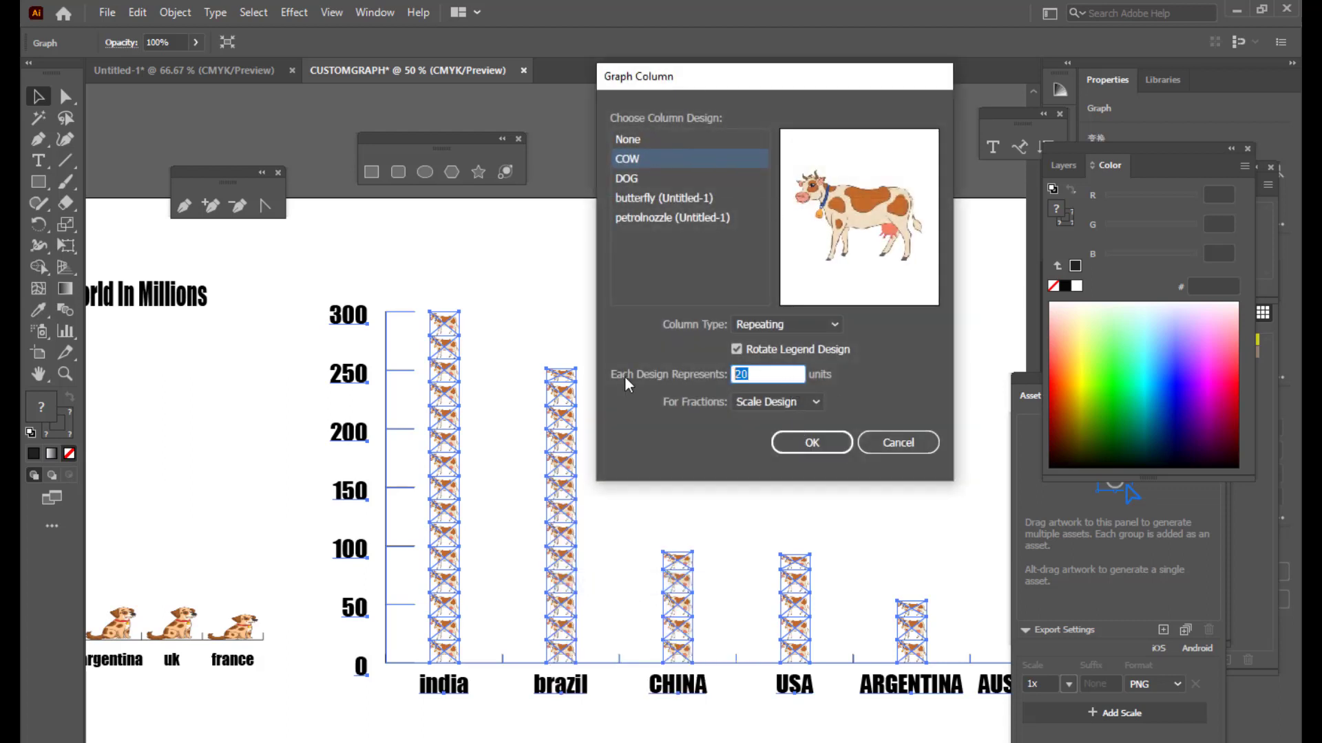
pyautogui.write('1')
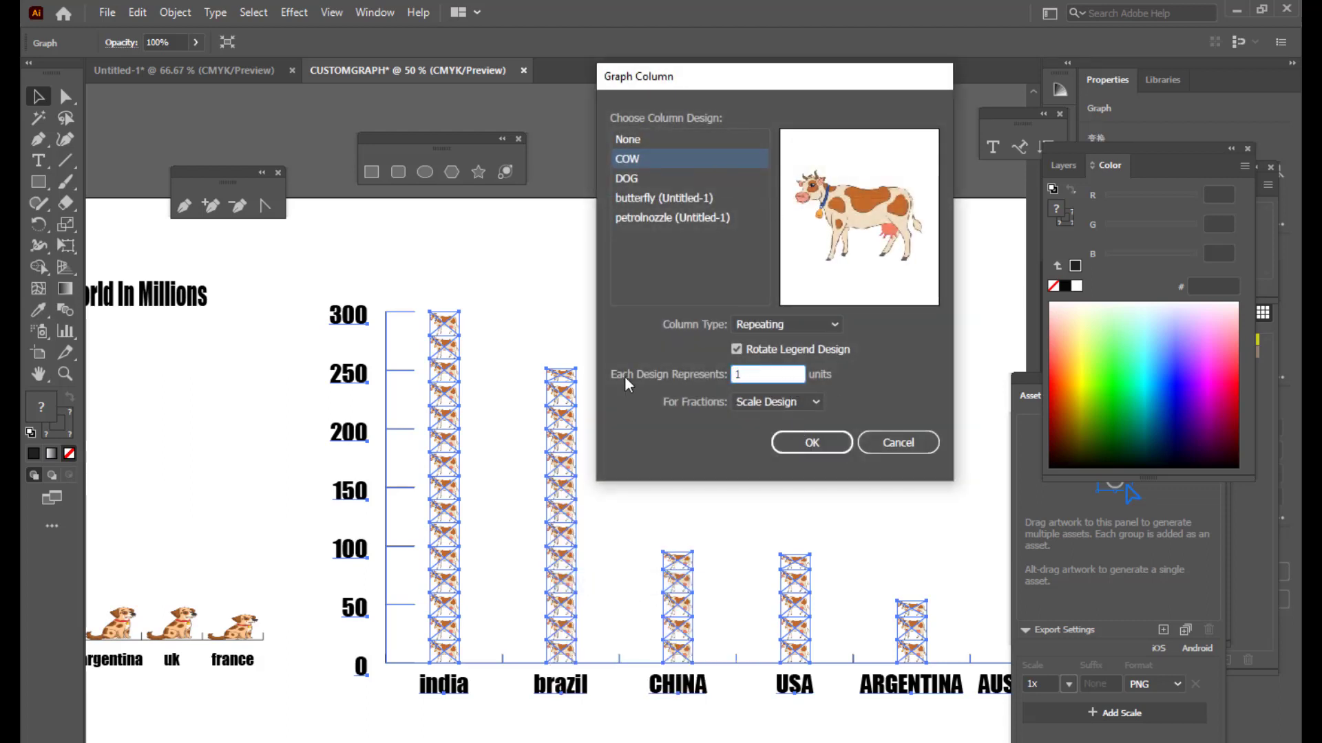
pyautogui.write('5')
pyautogui.click(810, 444)
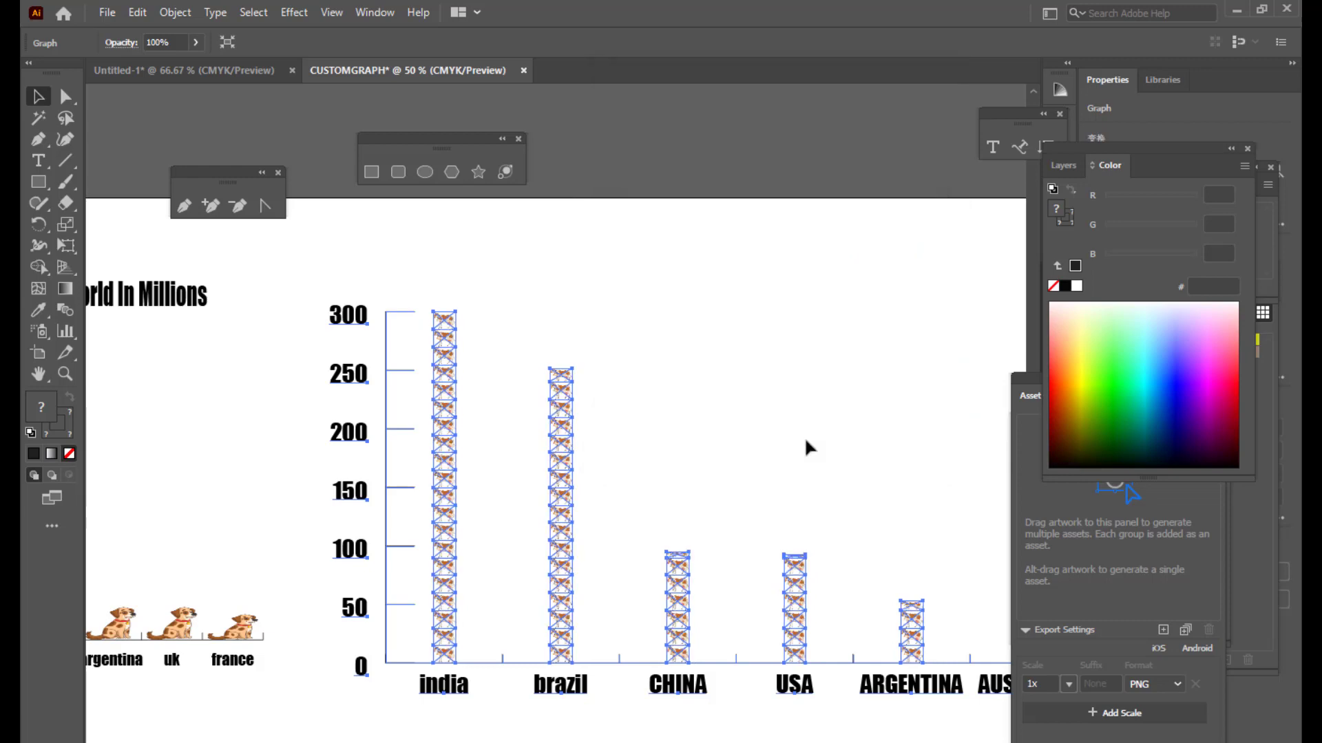
pyautogui.click(667, 411)
# Step: Examine the revised cow columns against the whole artboard and up close
pyautogui.scroll(-3, 554, 606)
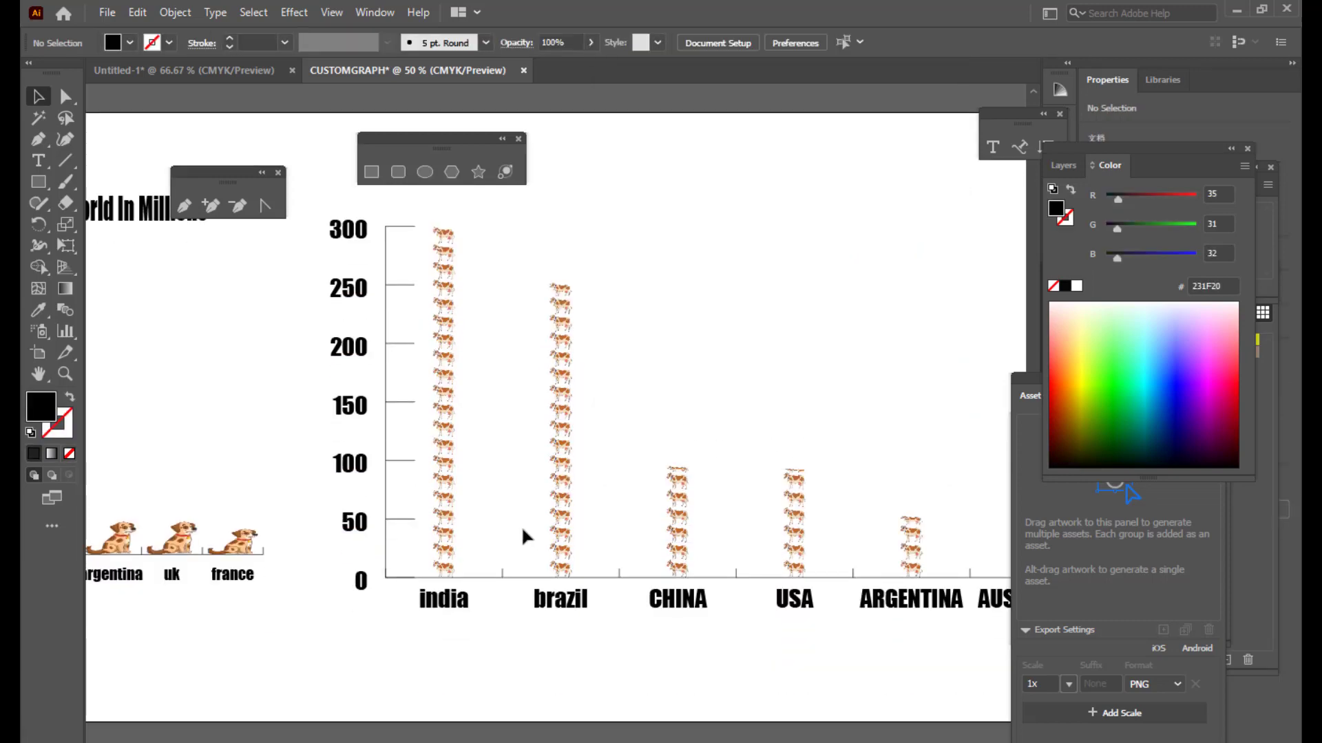
pyautogui.hotkey('ctrl', '-')
pyautogui.hotkey('ctrl', '-')
pyautogui.hotkey('ctrl', '-')
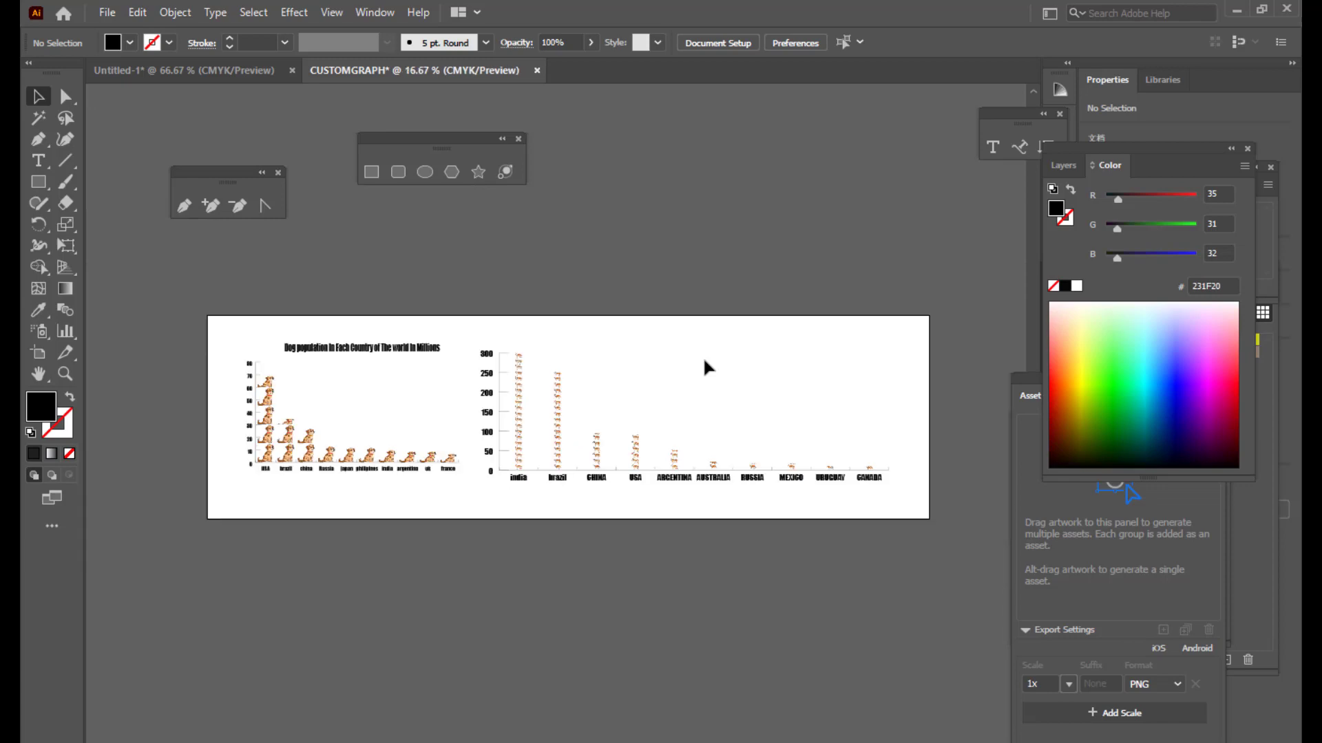
pyautogui.hotkey('ctrl', '+')
pyautogui.hotkey('ctrl', '+')
pyautogui.hotkey('ctrl', '+')
pyautogui.hotkey('ctrl', '+')
pyautogui.rightClick(570, 367)
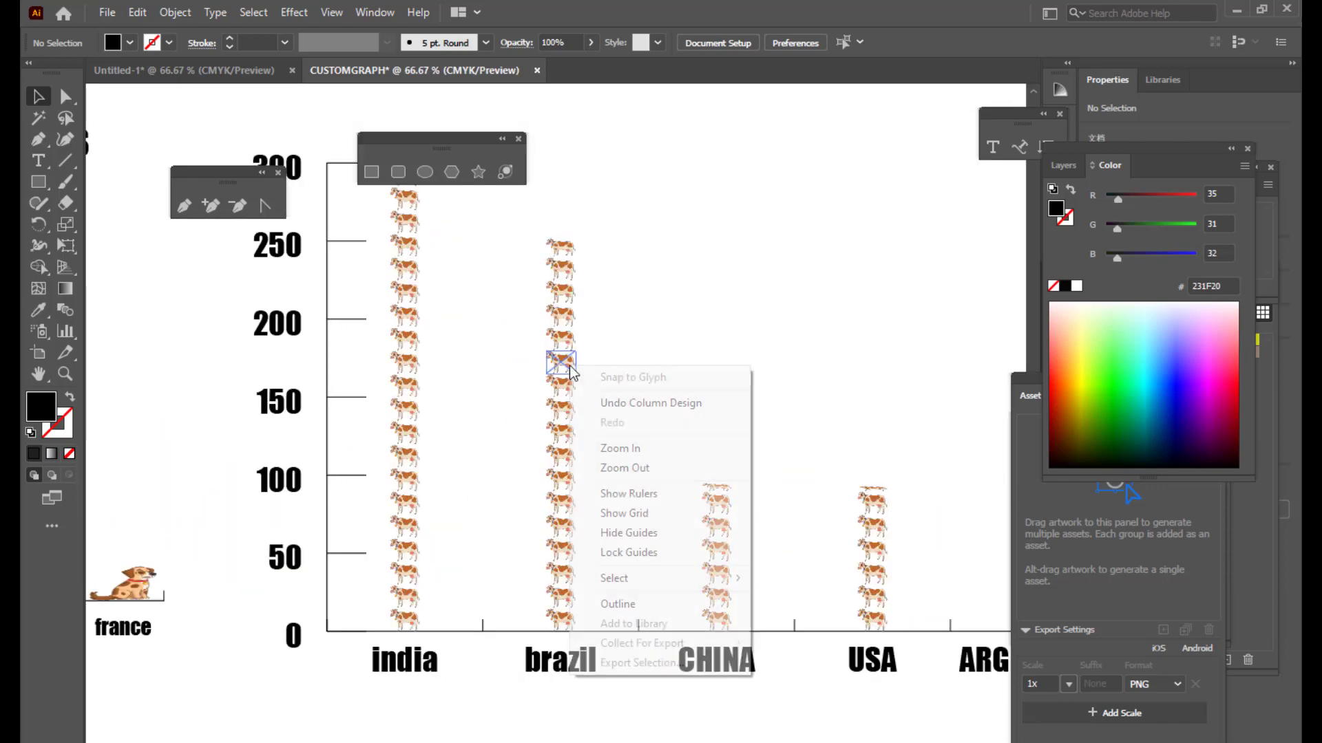
pyautogui.click(556, 303)
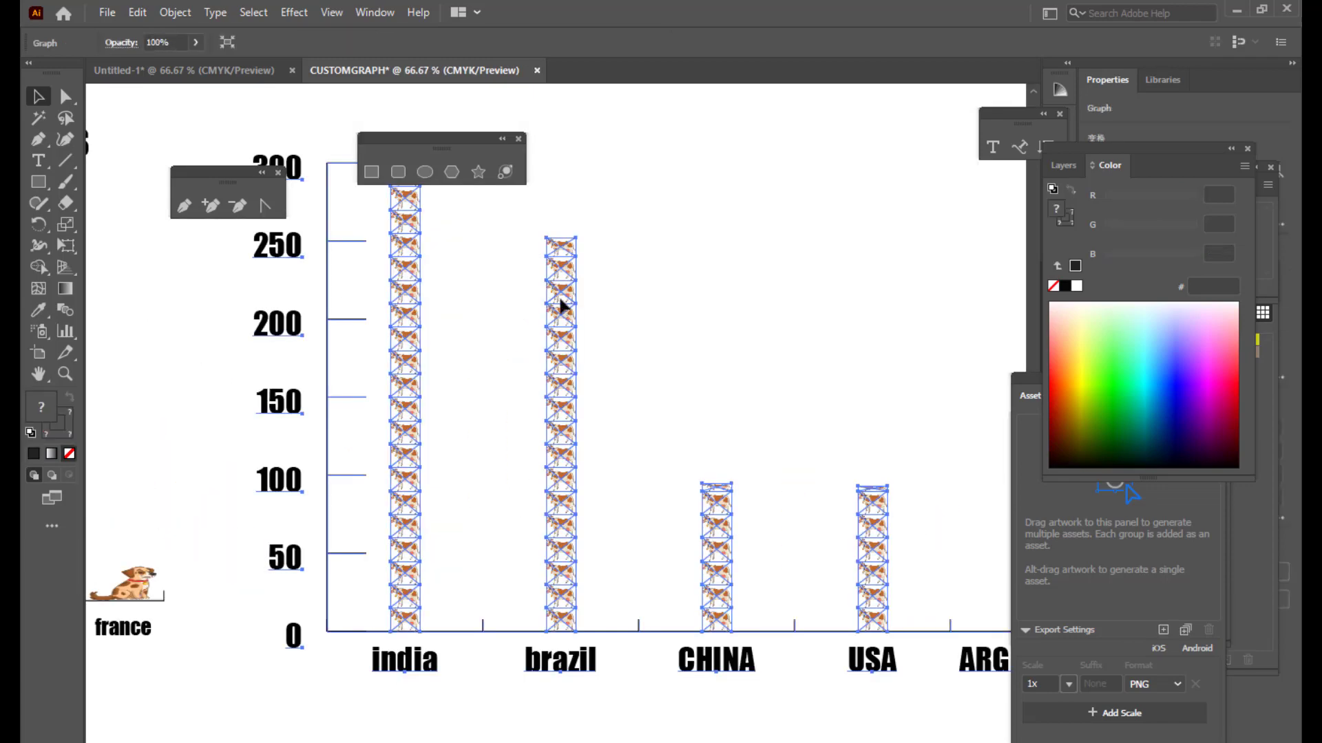
pyautogui.rightClick(561, 301)
pyautogui.click(613, 420)
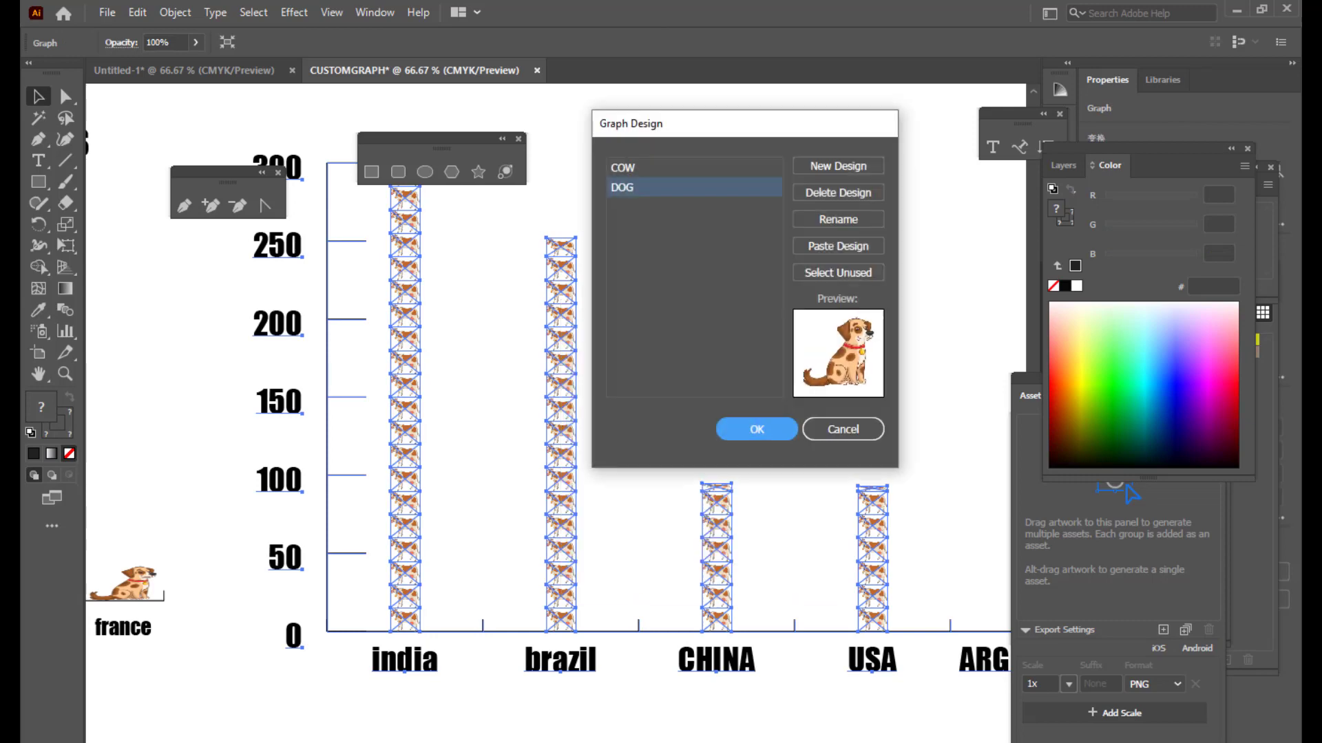
pyautogui.click(870, 430)
pyautogui.click(621, 369)
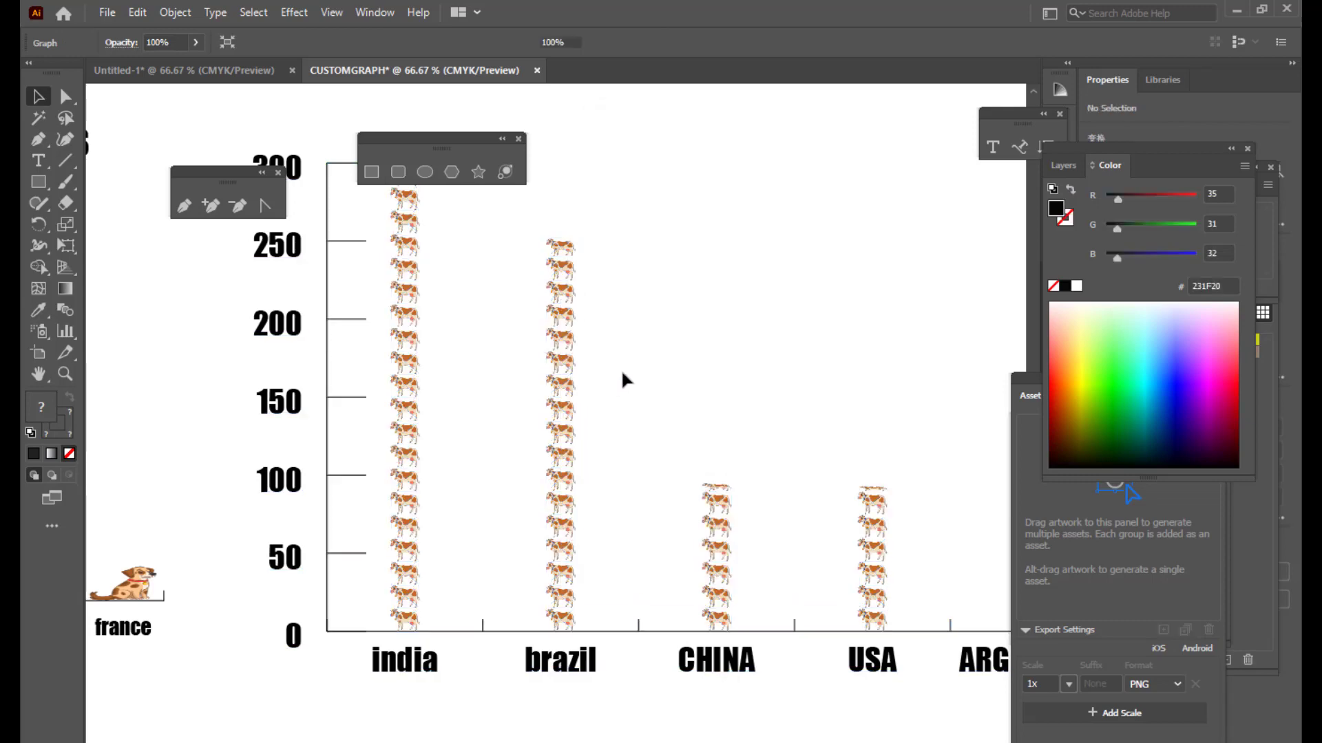
# Step: Try having each repeating cow design represent 3 units in the country graph
pyautogui.click(570, 375)
pyautogui.rightClick(570, 375)
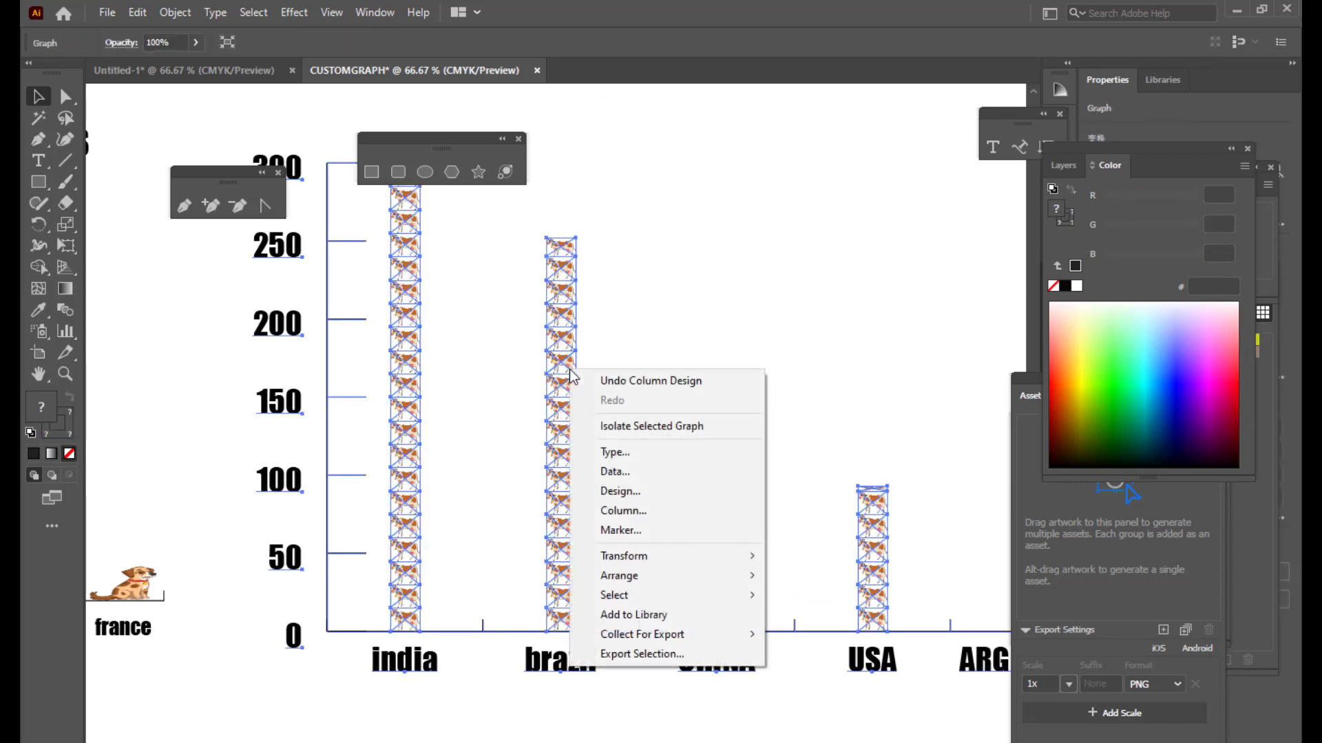
pyautogui.click(639, 508)
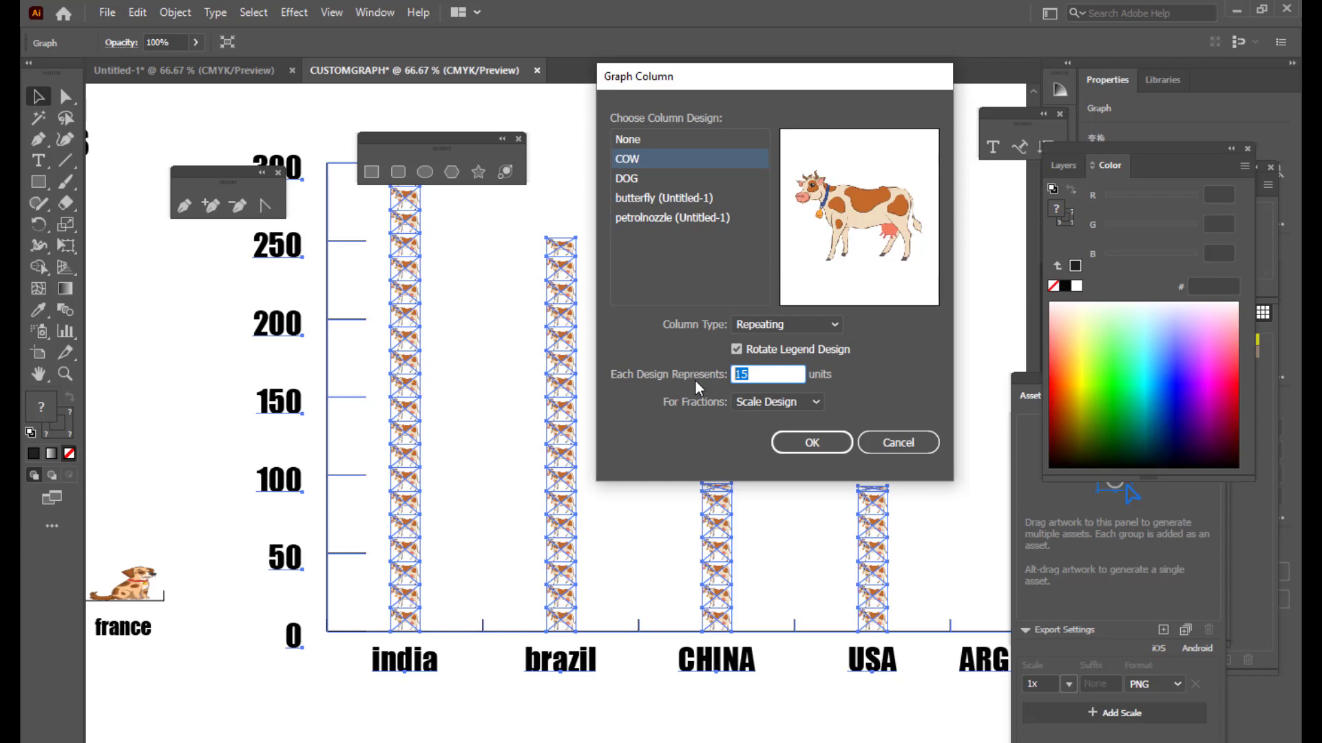
pyautogui.write('5')
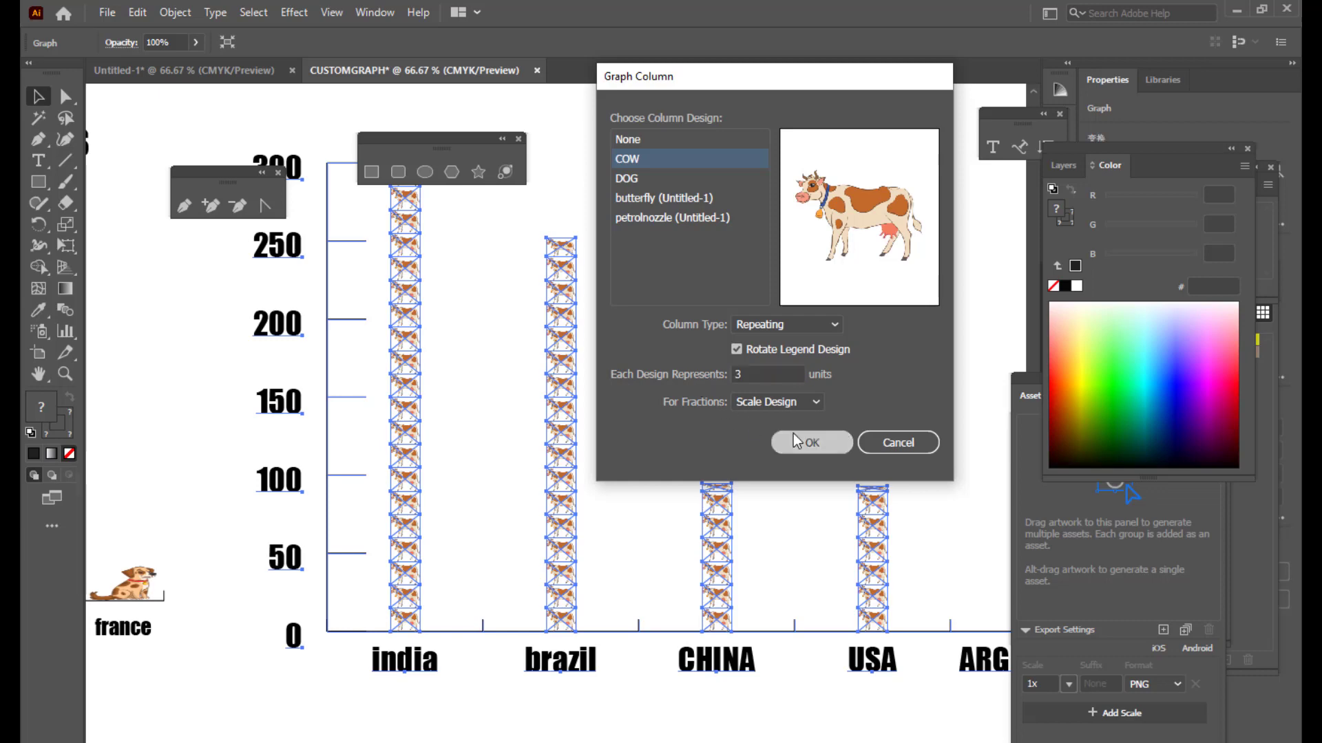
pyautogui.click(793, 434)
pyautogui.click(605, 357)
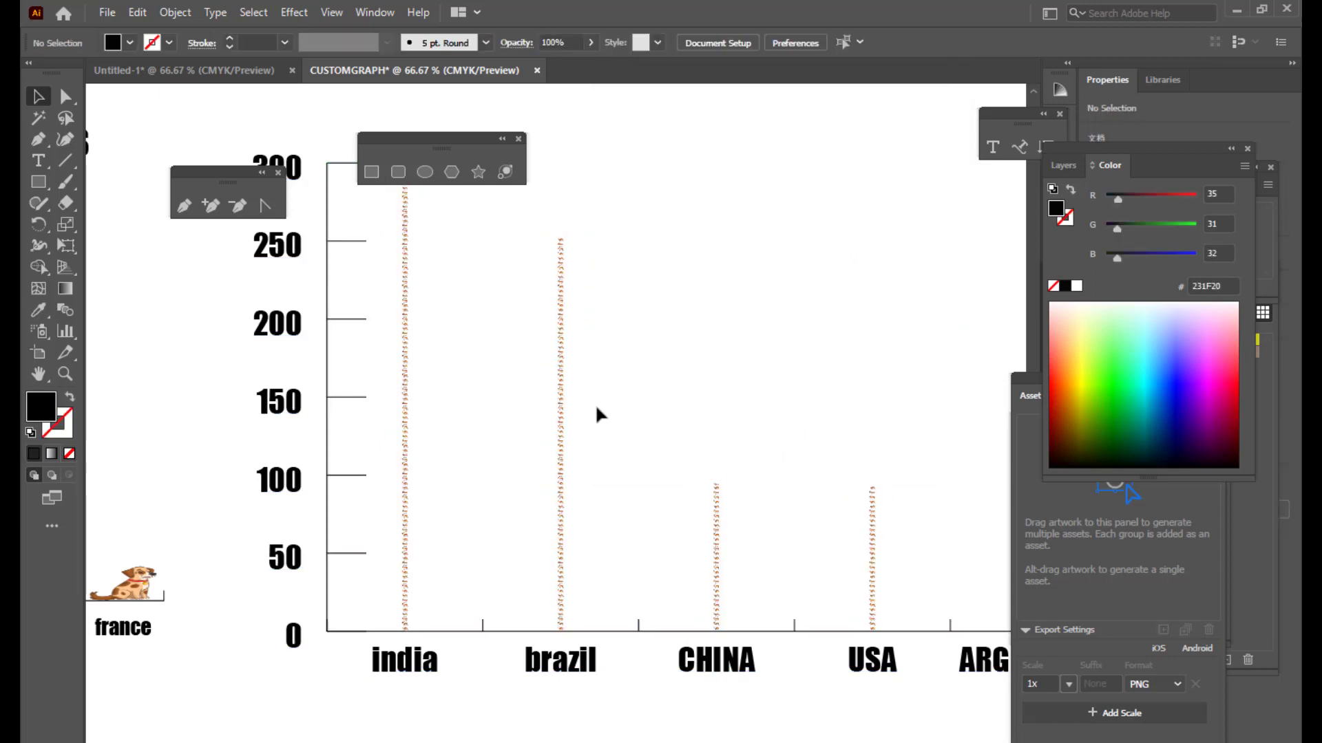
pyautogui.hotkey('ctrl', '=')
pyautogui.hotkey('ctrl', '=')
pyautogui.hotkey('ctrl', '=')
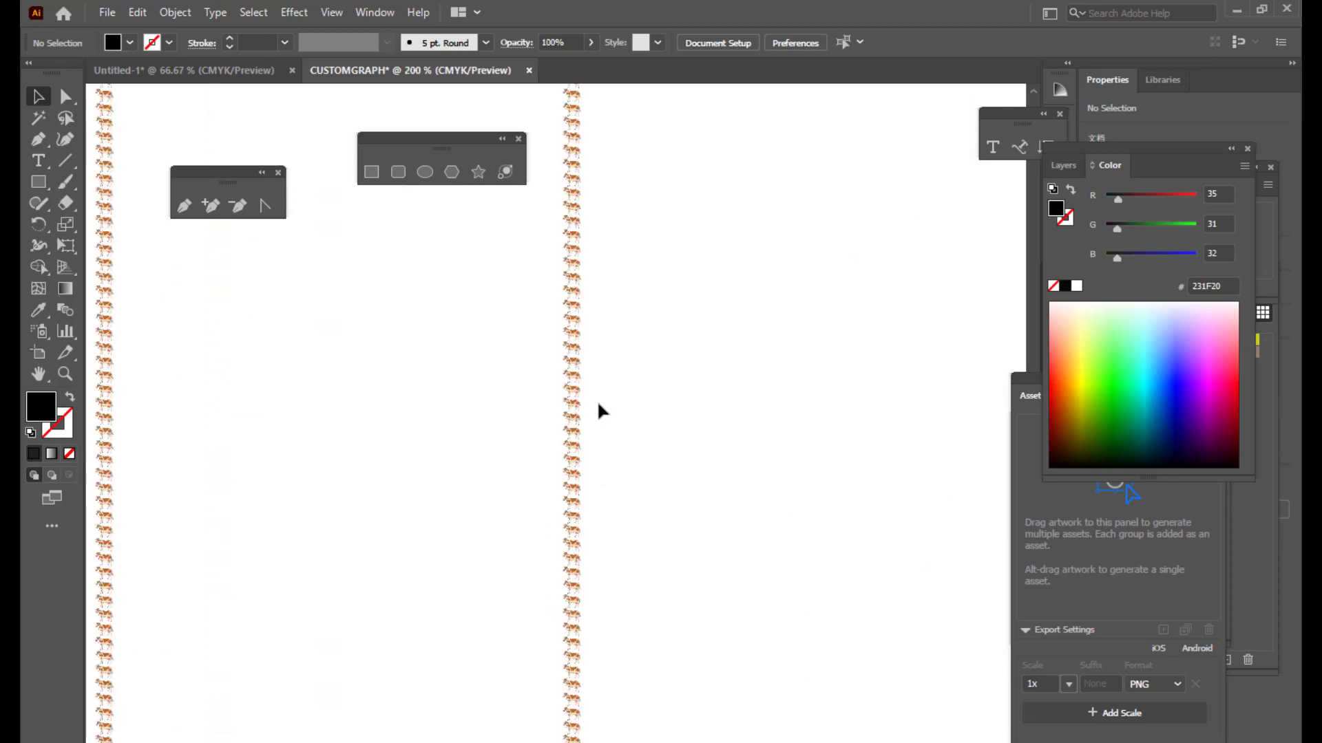
# Step: Set each repeating cow design to represent 30 units in the country graph
pyautogui.click(580, 360)
pyautogui.rightClick(585, 348)
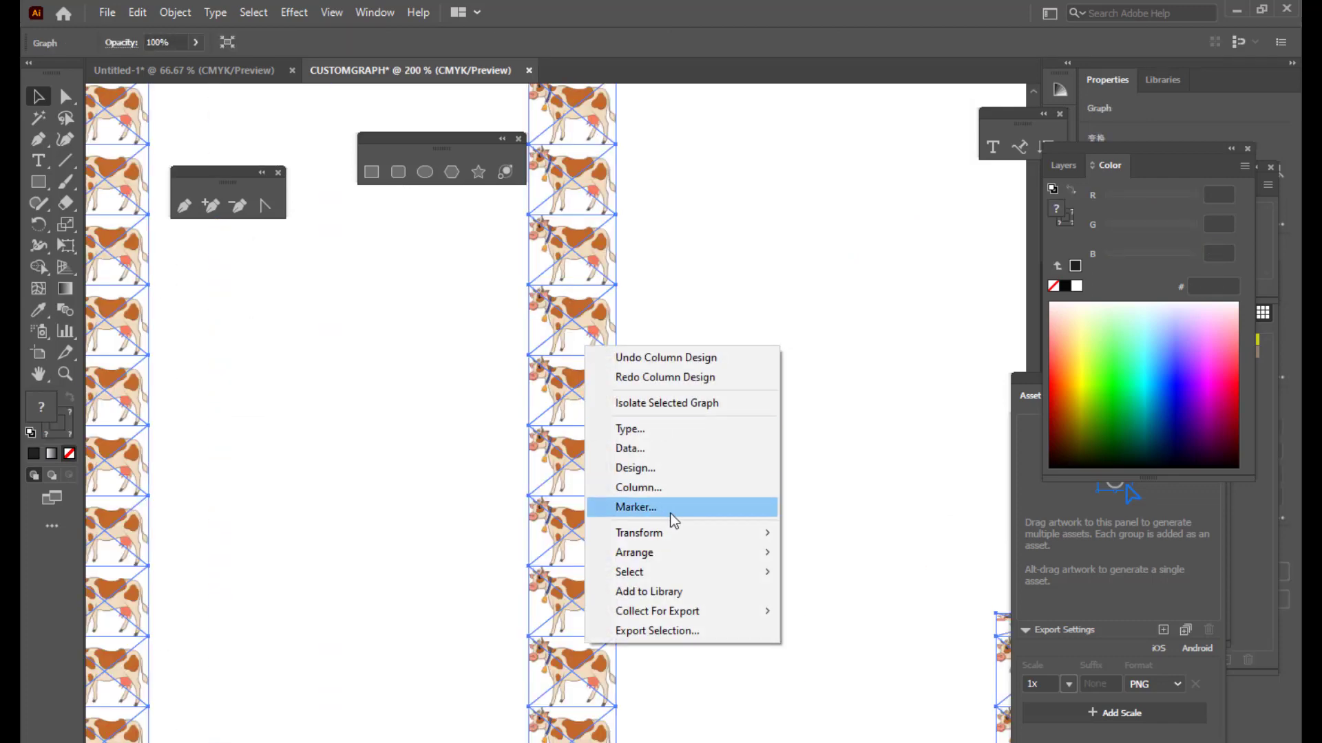
pyautogui.click(660, 495)
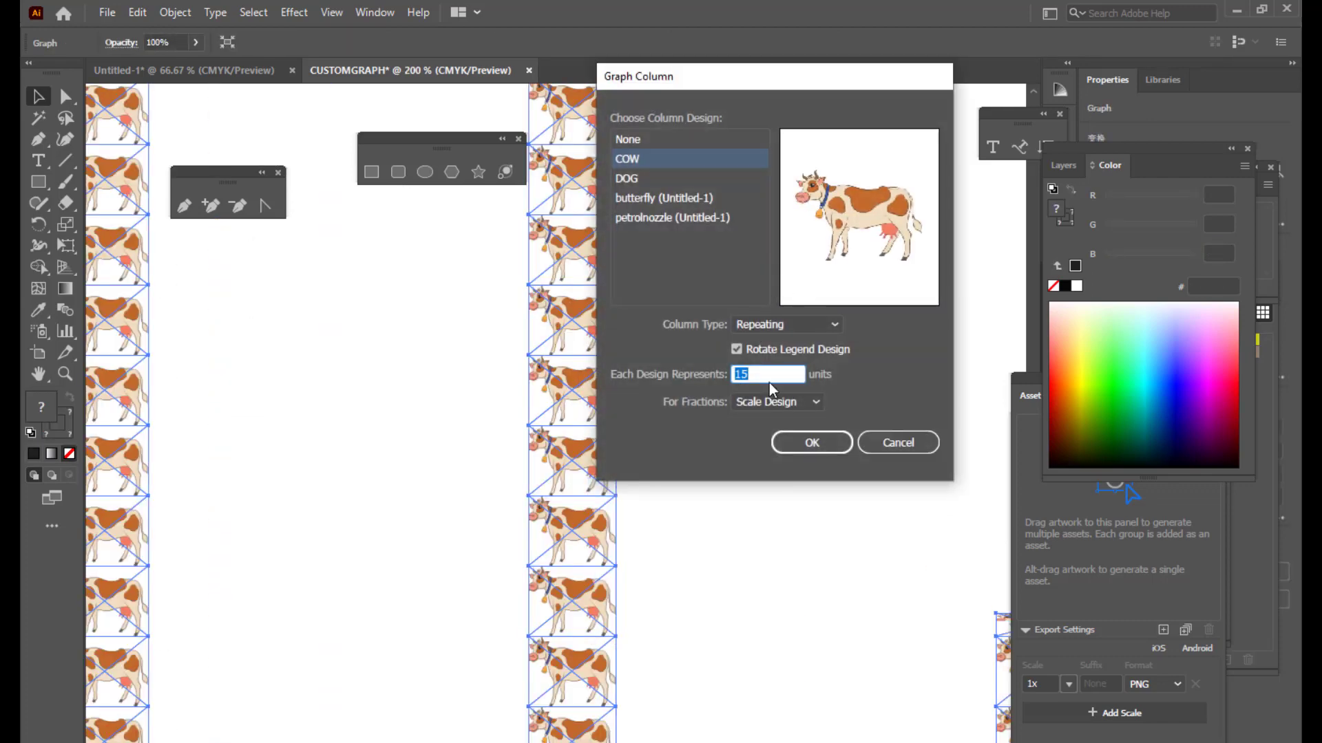
pyautogui.write('30')
pyautogui.click(813, 444)
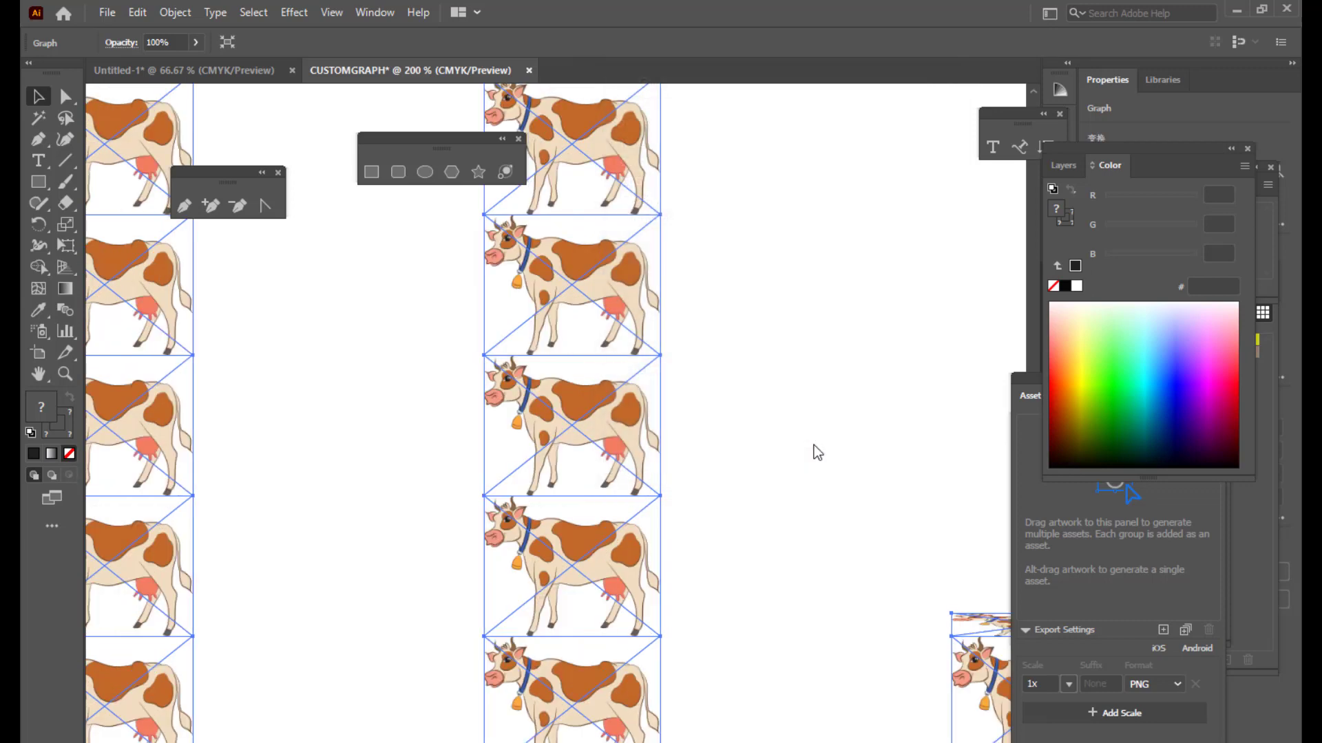
pyautogui.click(812, 440)
# Step: Examine the enlarged cow images across all the country columns
pyautogui.hotkey('ctrl', '-')
pyautogui.hotkey('ctrl', '-')
pyautogui.hotkey('ctrl', '-')
pyautogui.hotkey('ctrl', '-')
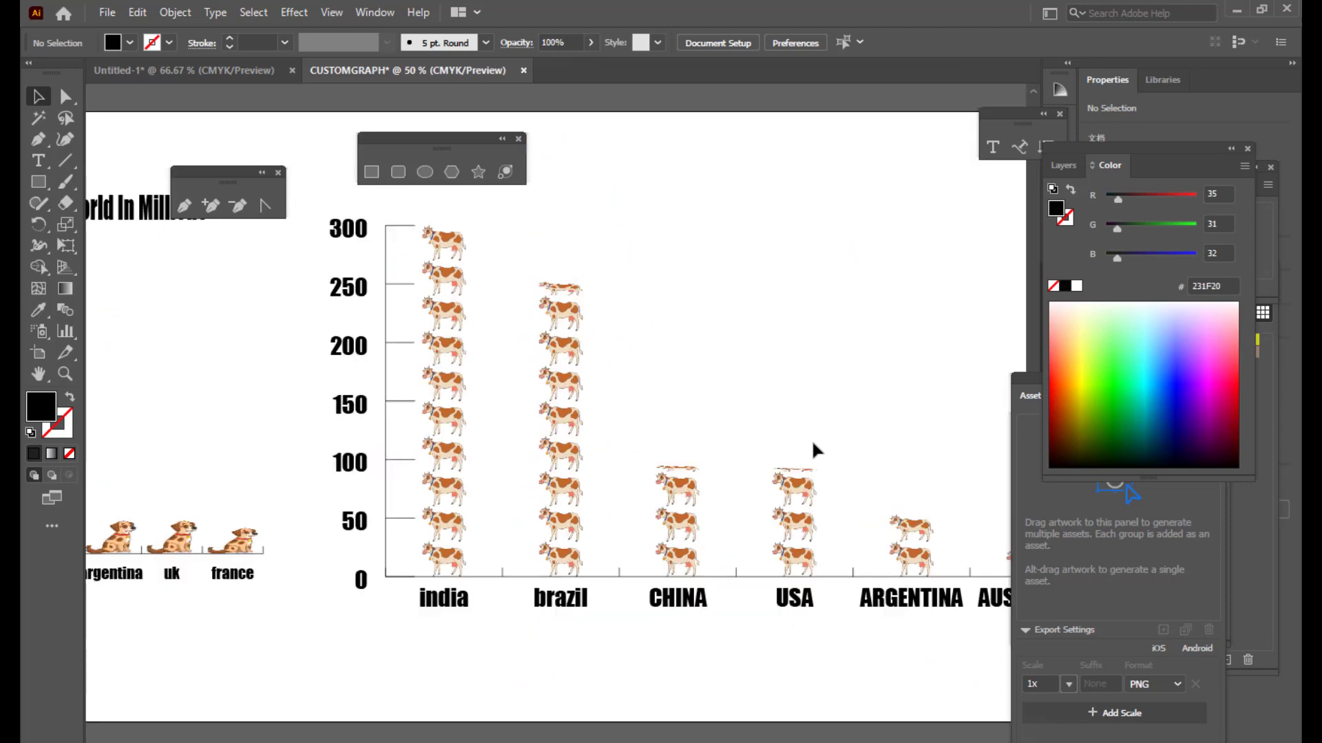
pyautogui.hotkey('ctrl', '=')
pyautogui.hotkey('ctrl', '-')
pyautogui.hotkey('ctrl', '-')
pyautogui.hotkey('ctrl', '=')
pyautogui.scroll(1, 740, 428)
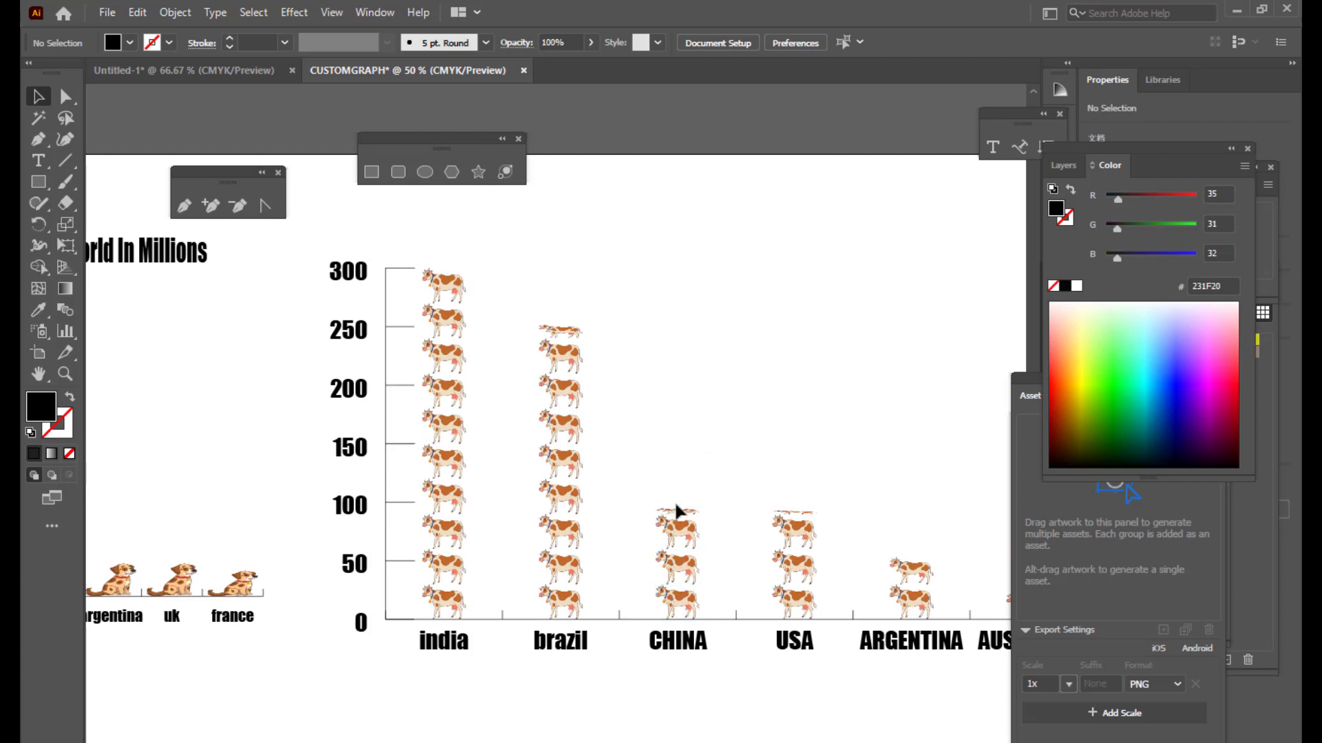
# Step: Set each repeating cow design to represent 40 units in the country graph
pyautogui.click(692, 535)
pyautogui.rightClick(691, 535)
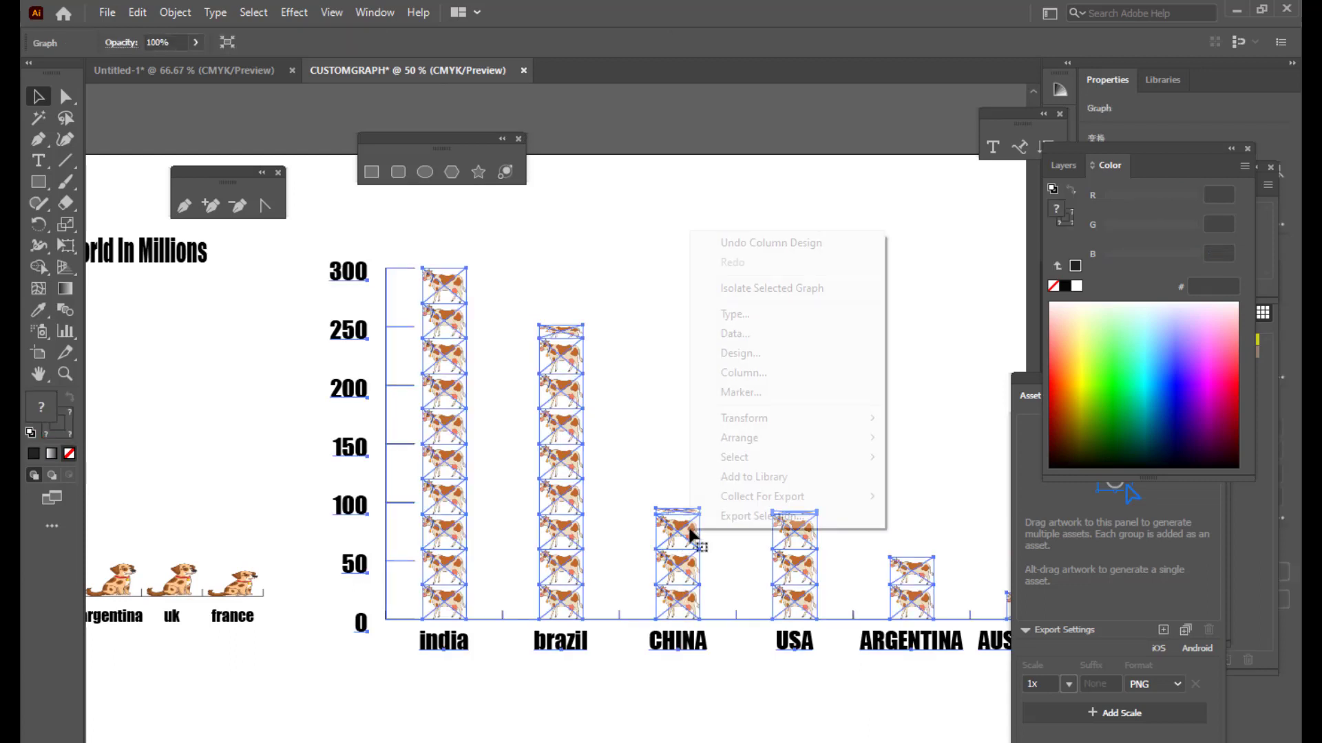
pyautogui.click(759, 373)
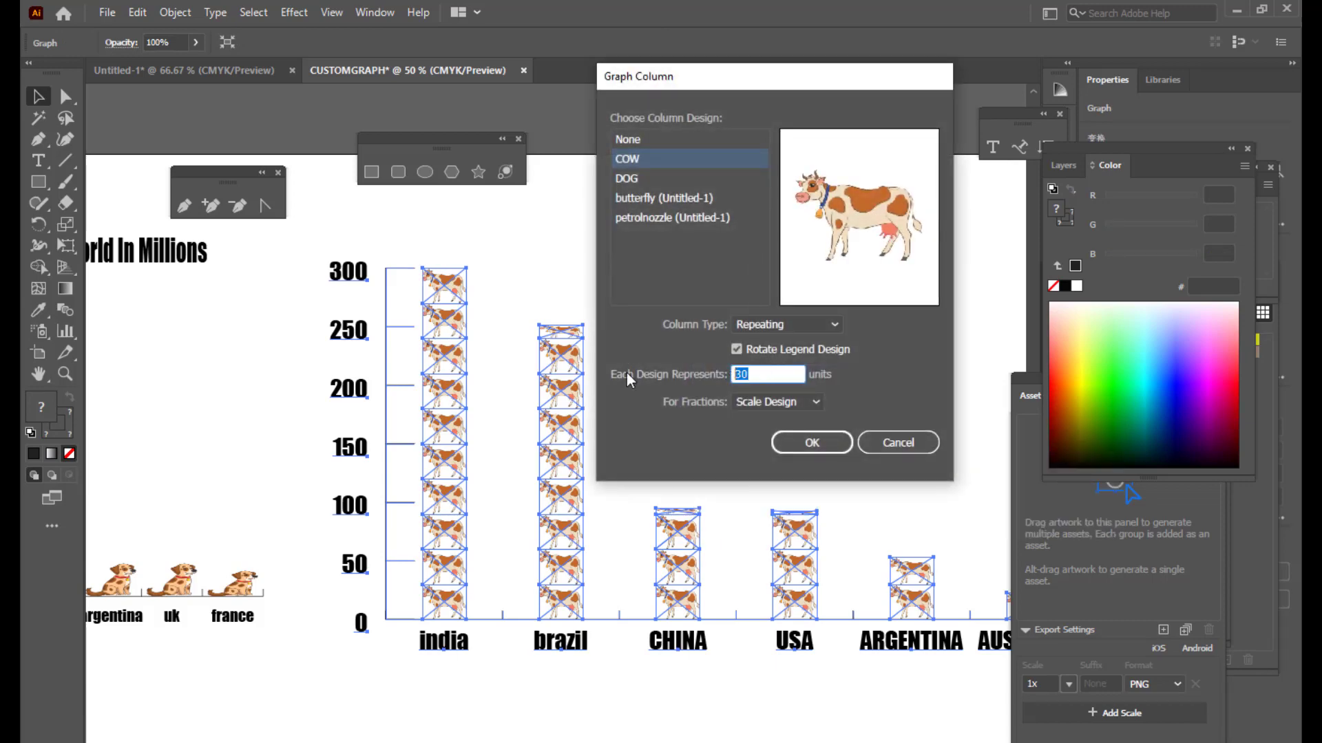
pyautogui.write('40')
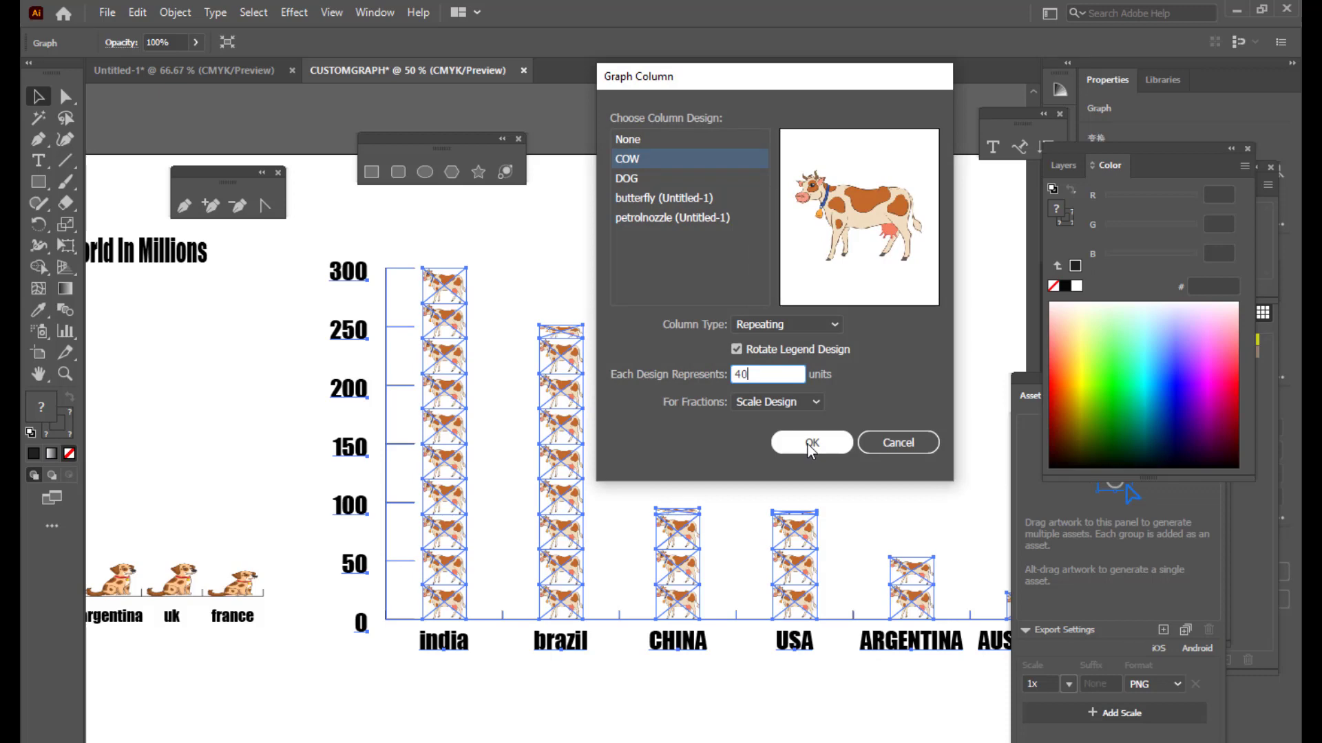
pyautogui.click(807, 444)
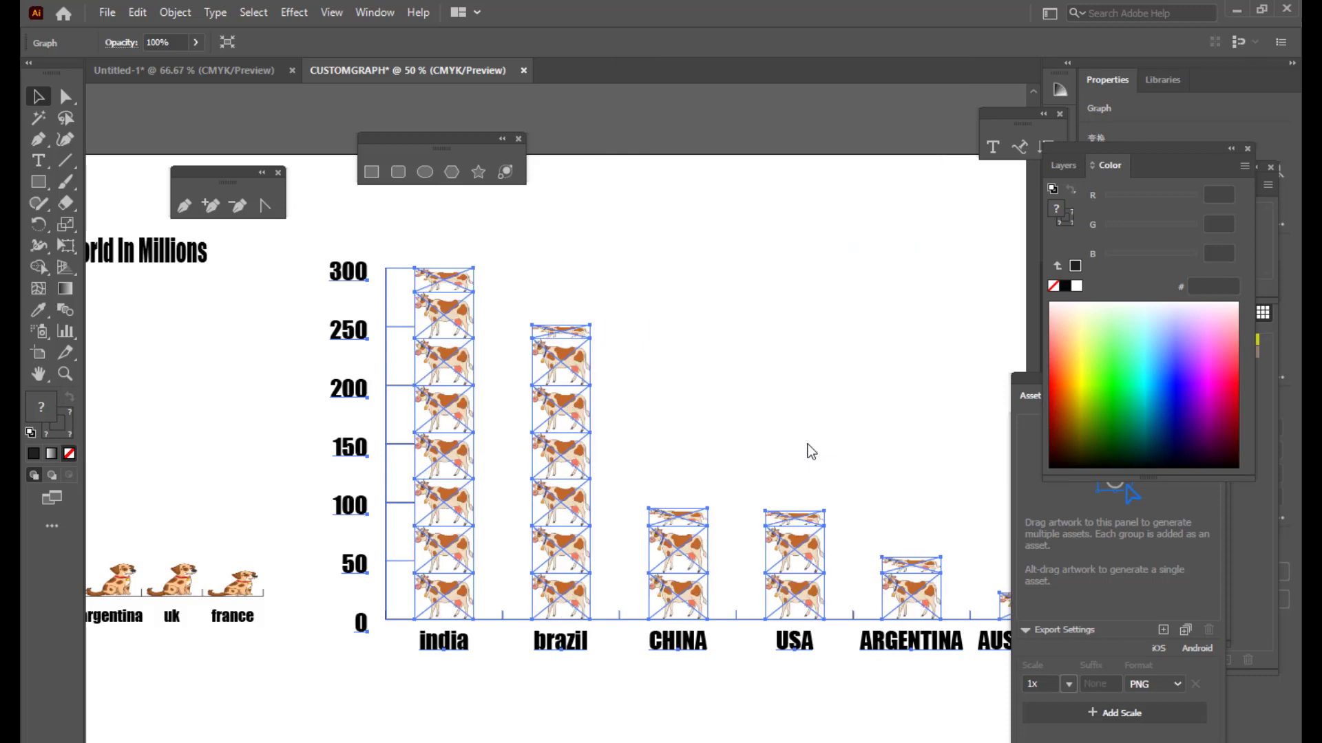
pyautogui.click(784, 413)
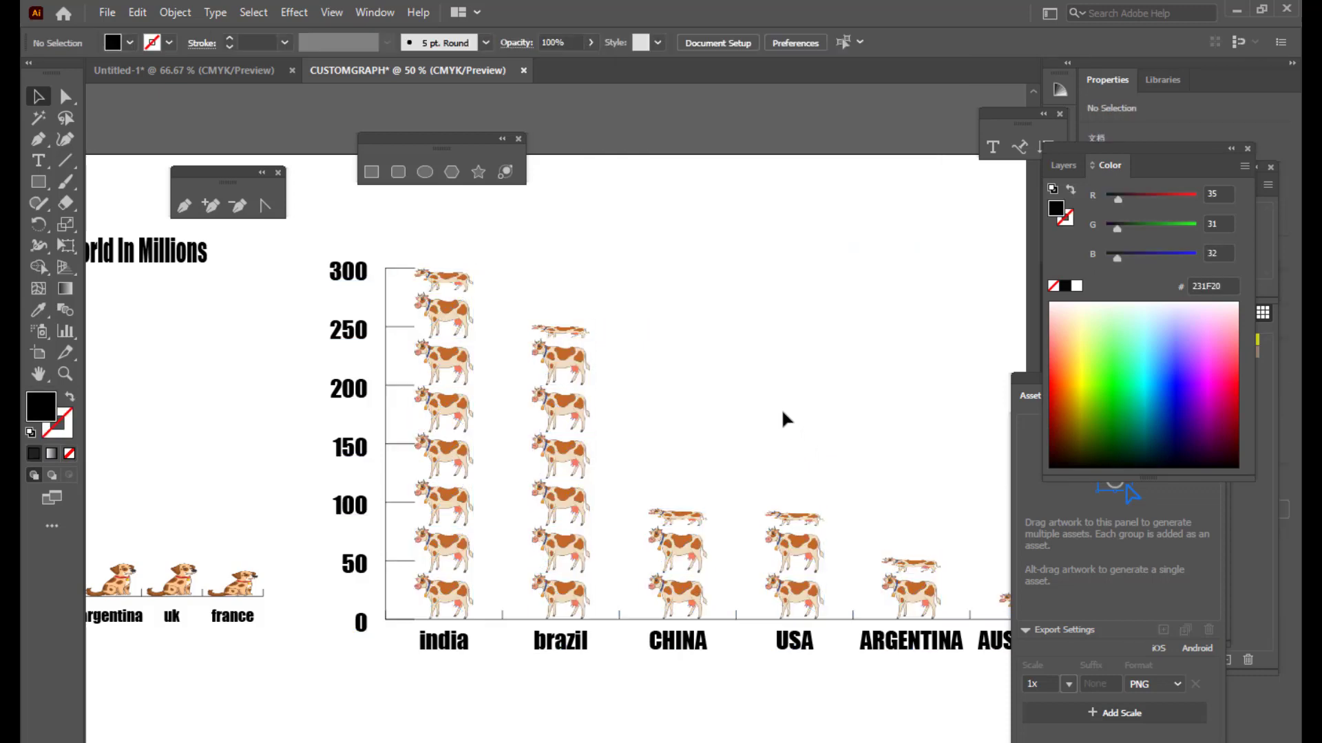
# Step: Rename the first country label in the cow graph's data to India and apply it to the graph
pyautogui.hotkey('ctrl', '-')
pyautogui.scroll(1, 784, 413)
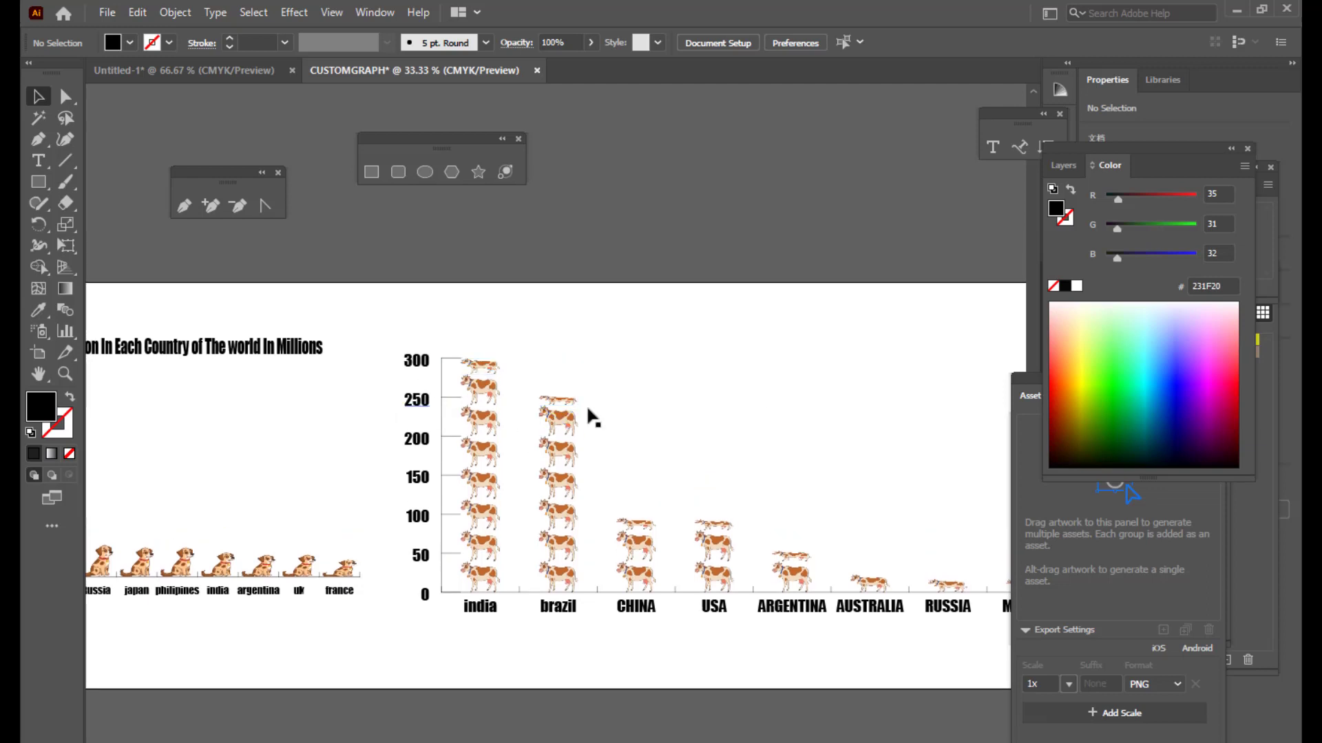
pyautogui.scroll(-2, 757, 399)
pyautogui.scroll(1, 758, 399)
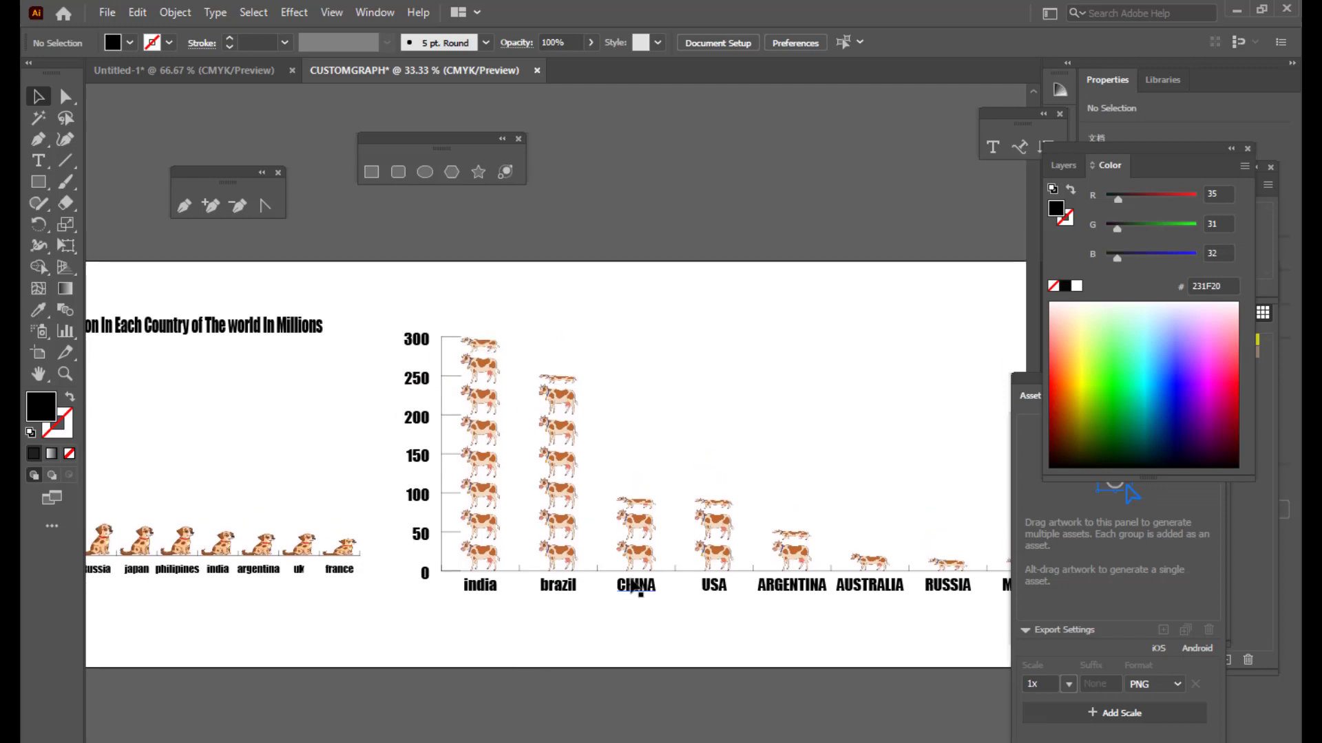
pyautogui.scroll(-3, 551, 551)
pyautogui.click(492, 533)
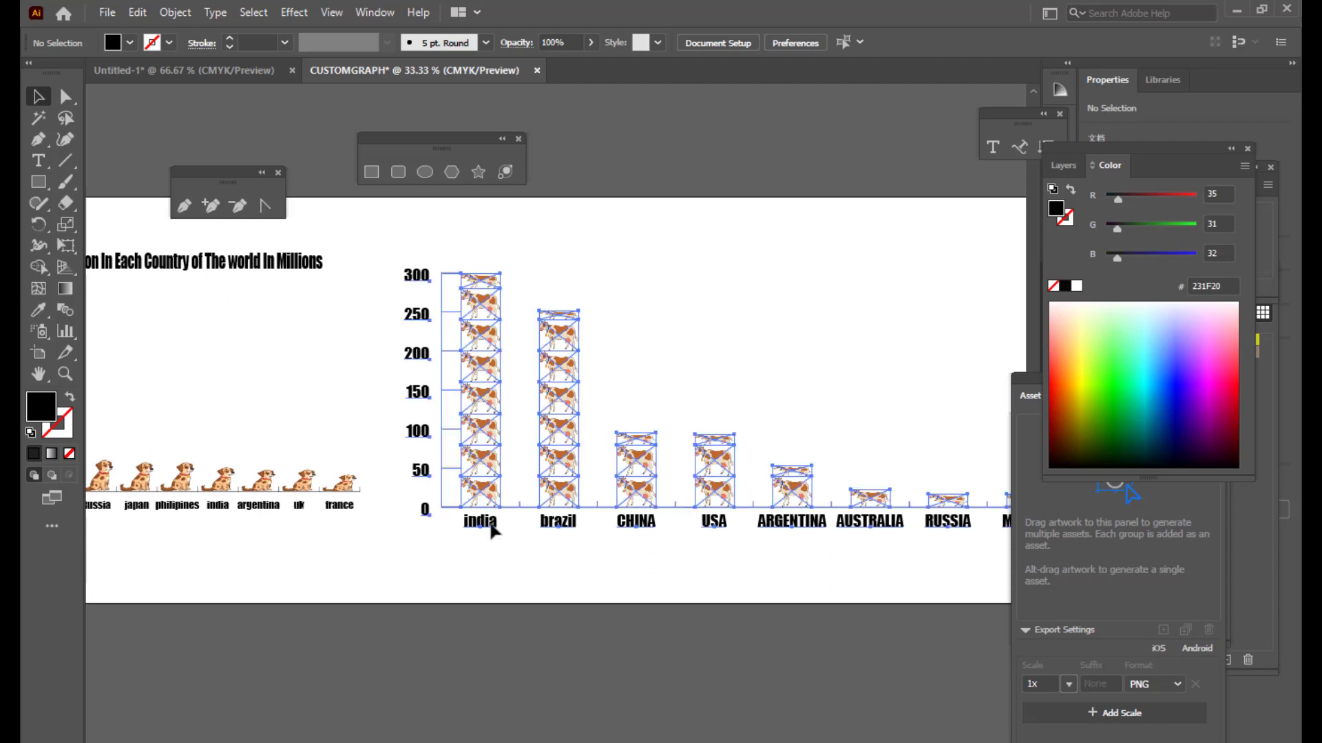
pyautogui.rightClick(560, 528)
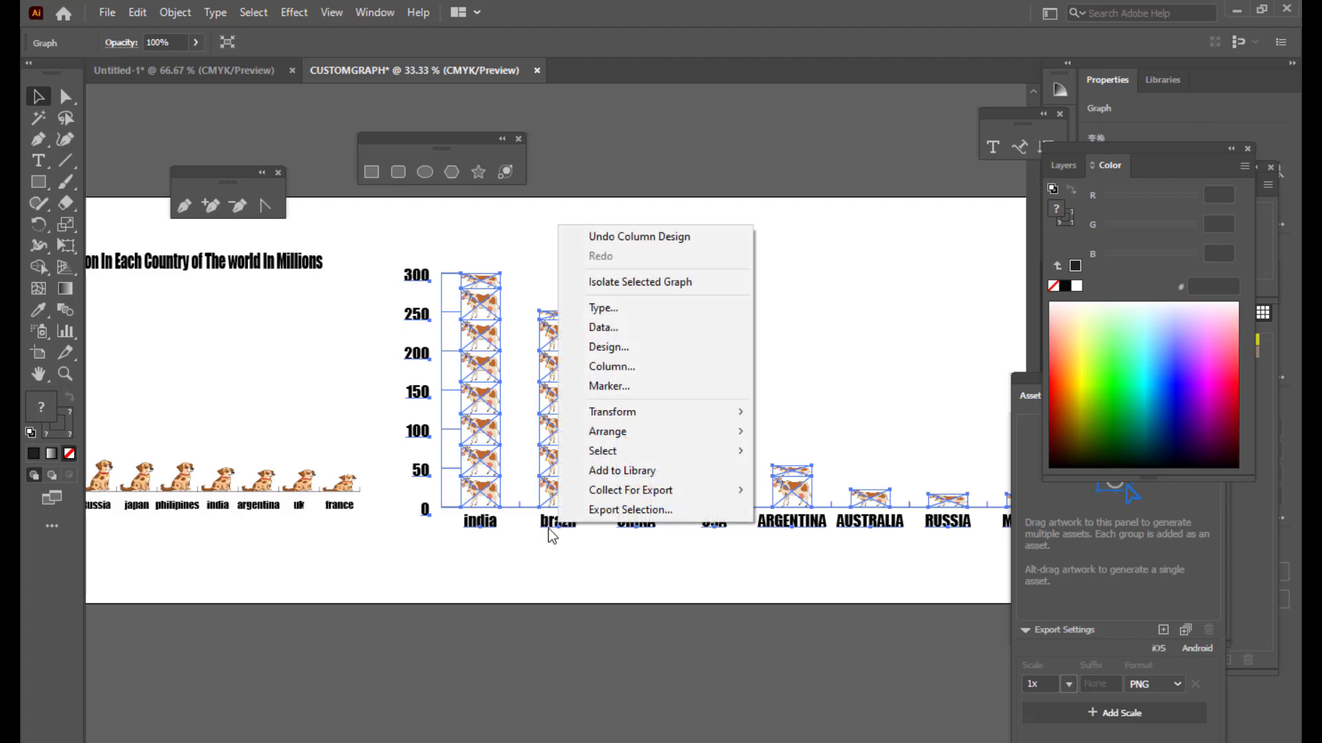
pyautogui.click(614, 327)
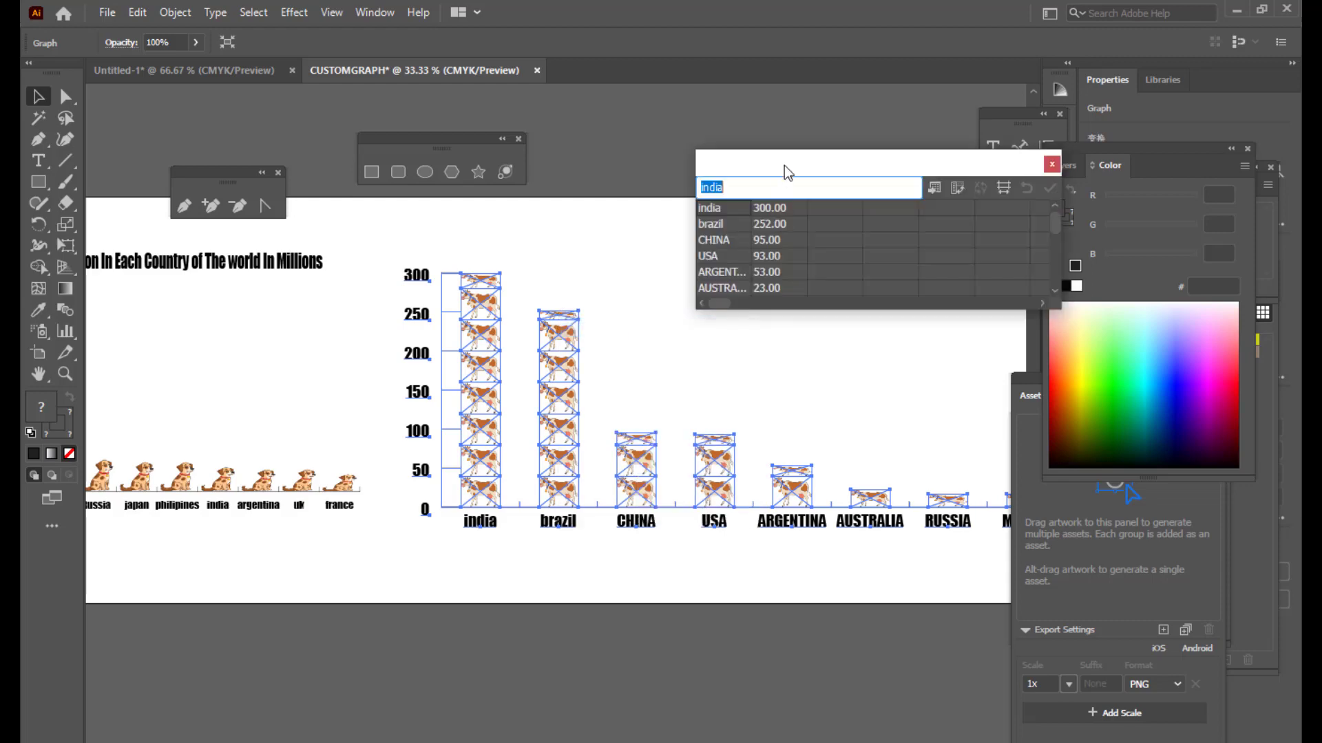
pyautogui.moveTo(783, 165); pyautogui.dragTo(773, 165)
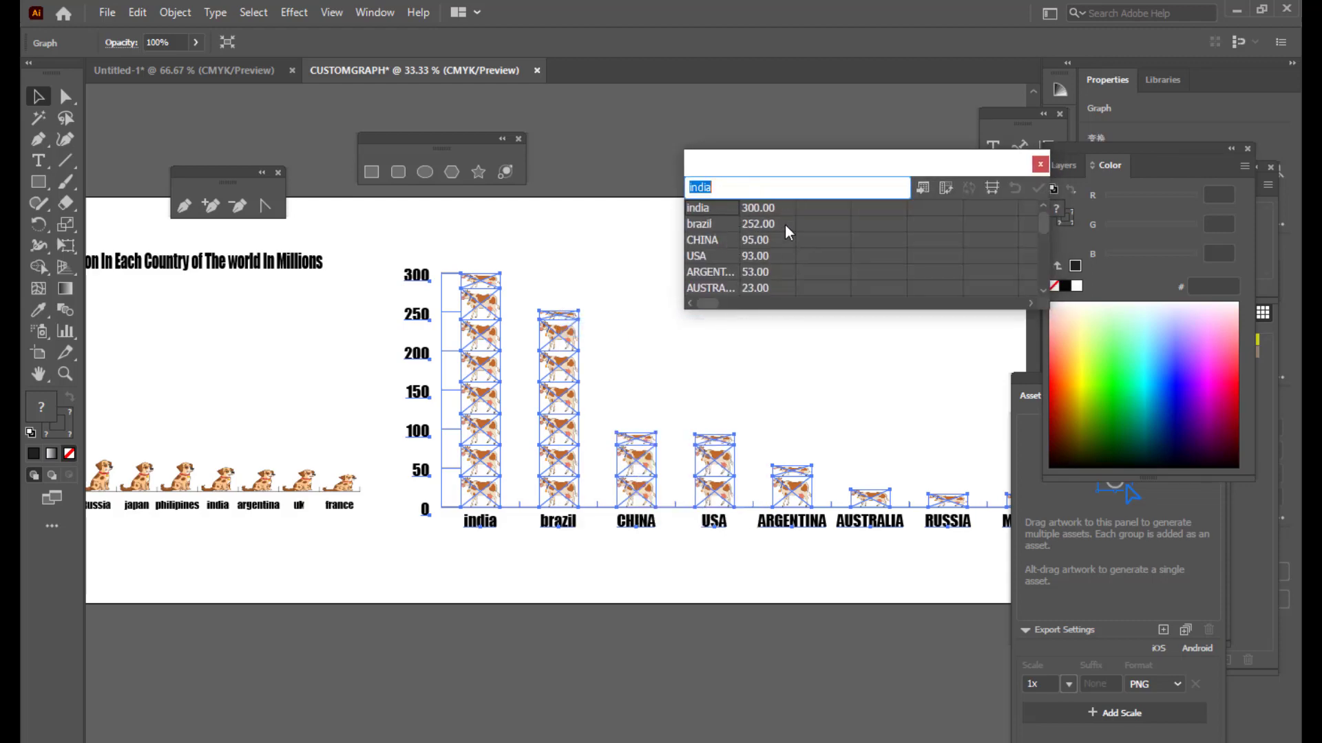
pyautogui.doubleClick(714, 186)
pyautogui.press('BackSpace')
pyautogui.write('India')
pyautogui.moveTo(786, 162); pyautogui.dragTo(766, 165)
pyautogui.click(1017, 193)
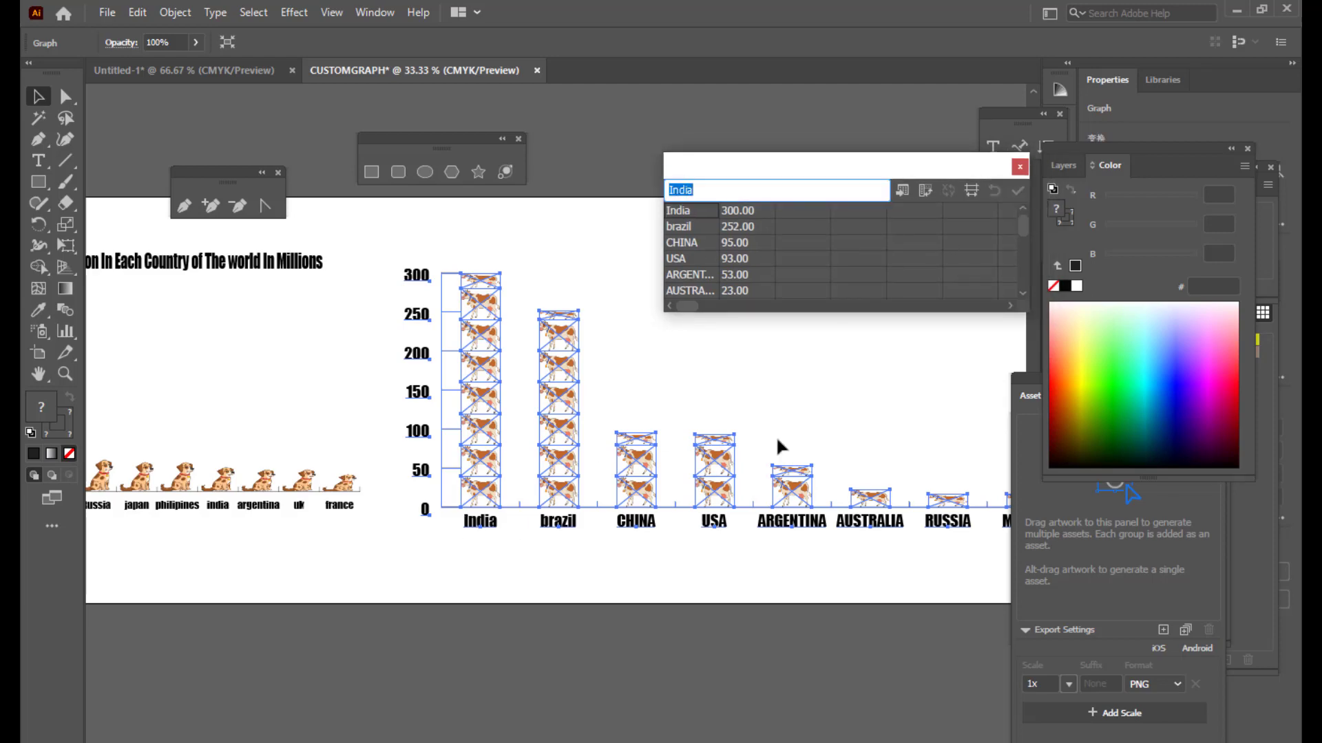
# Step: Set brazil's value to 200 in the cow graph's data, apply it and close the data window
pyautogui.click(759, 212)
pyautogui.click(758, 226)
pyautogui.write('200')
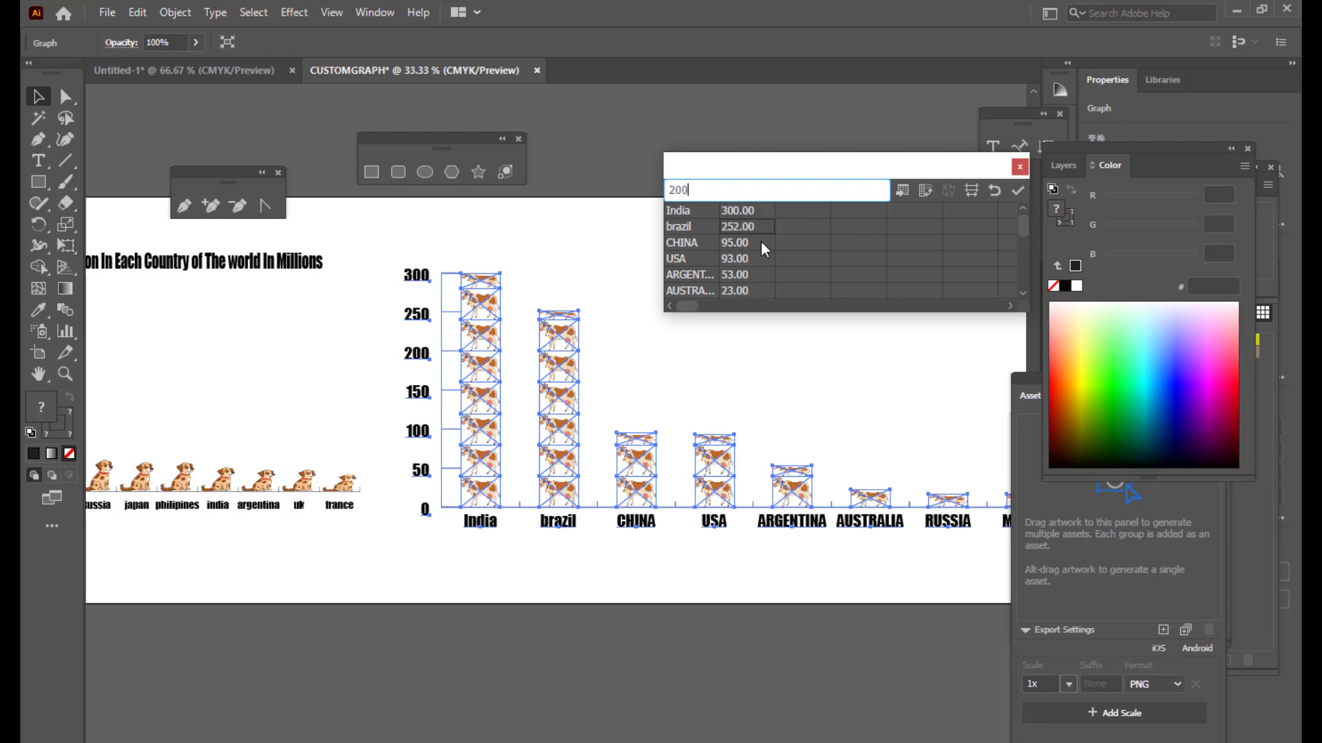
pyautogui.click(761, 241)
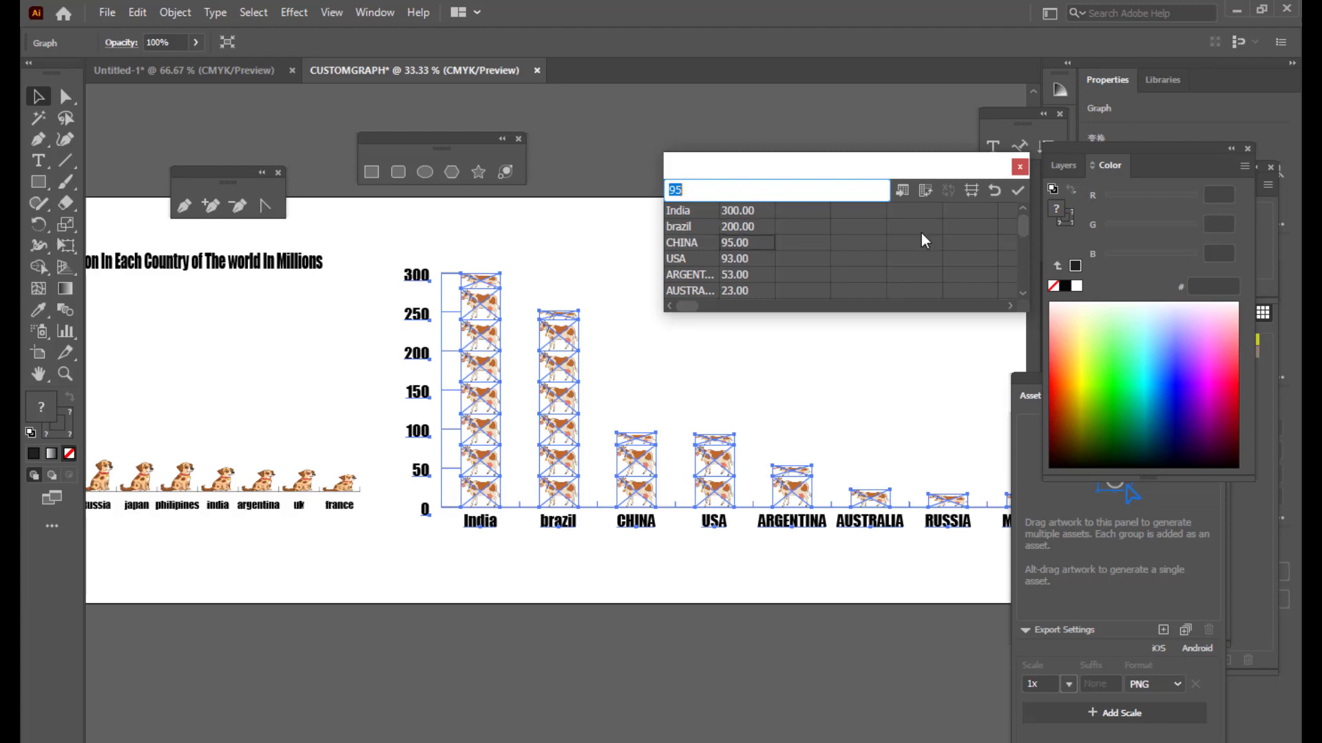
pyautogui.click(1020, 191)
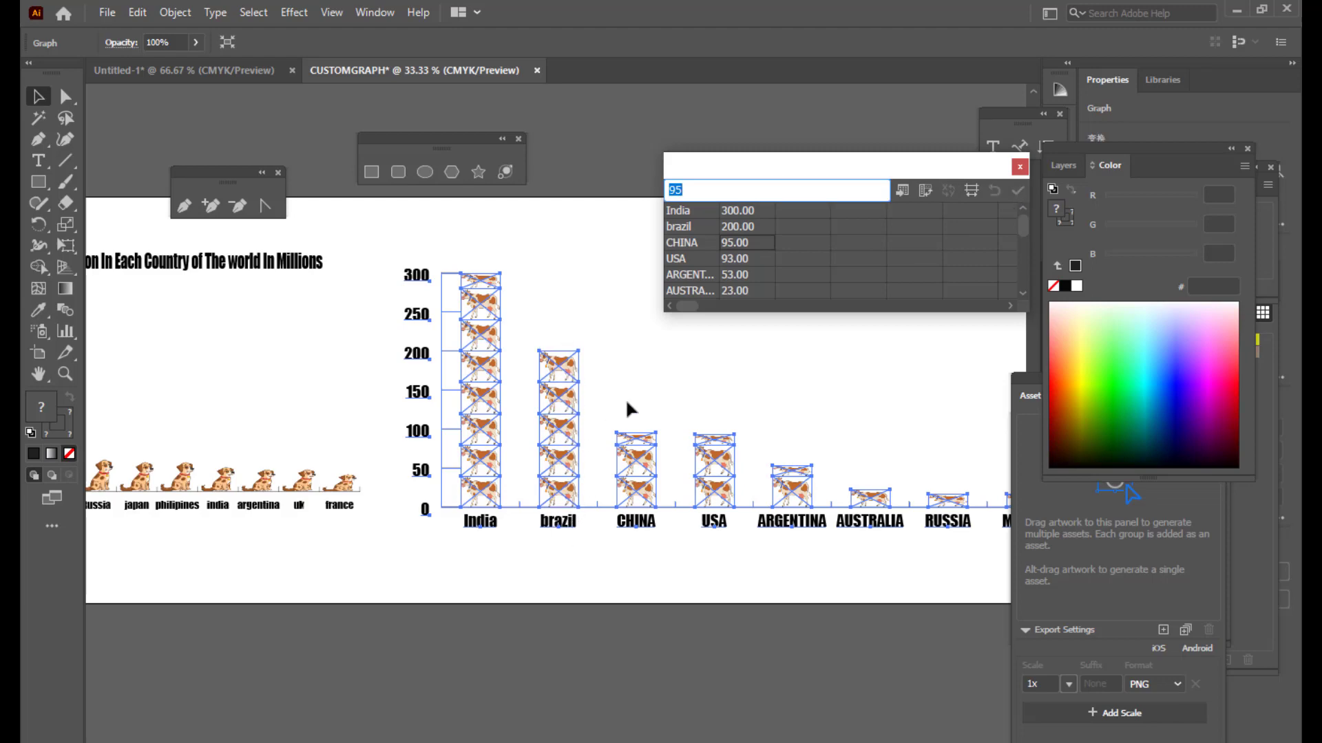
pyautogui.click(637, 348)
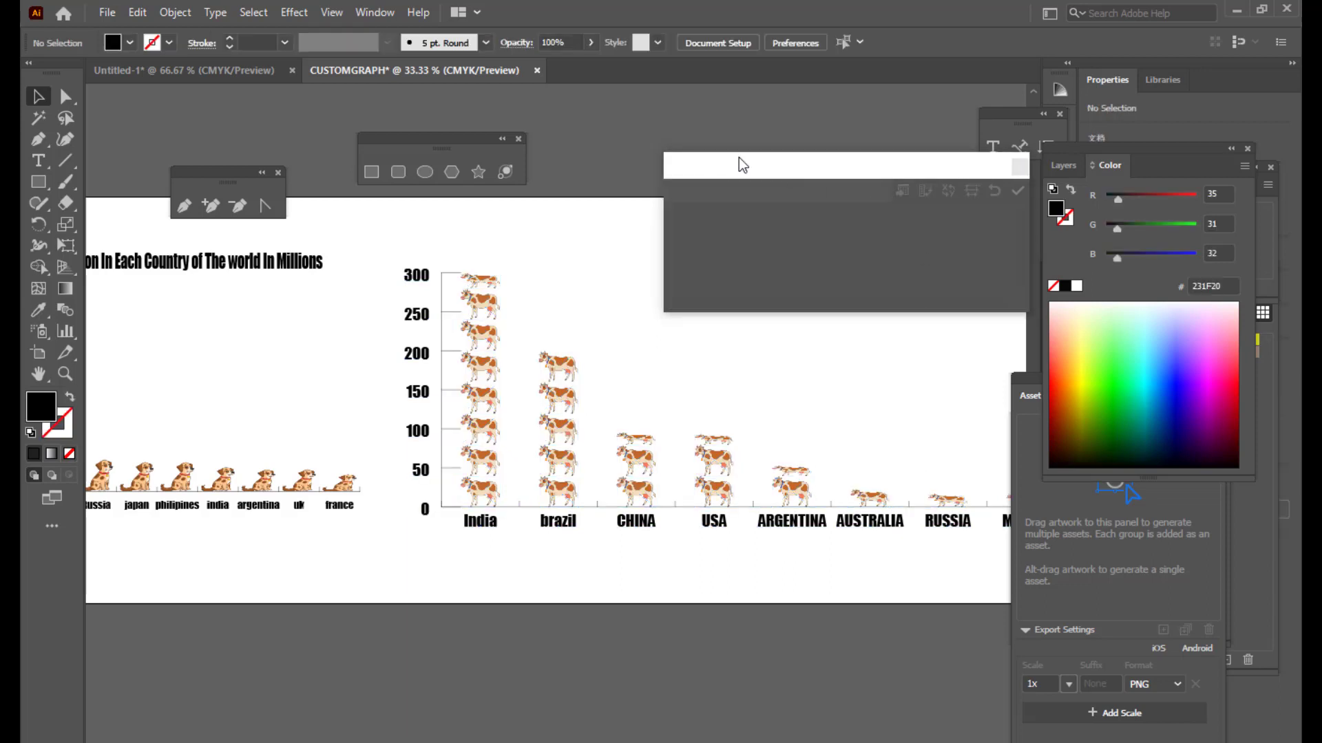
pyautogui.moveTo(738, 163)
pyautogui.mouseDown()
pyautogui.moveTo(919, 172)
pyautogui.moveTo(745, 184)
pyautogui.mouseUp()
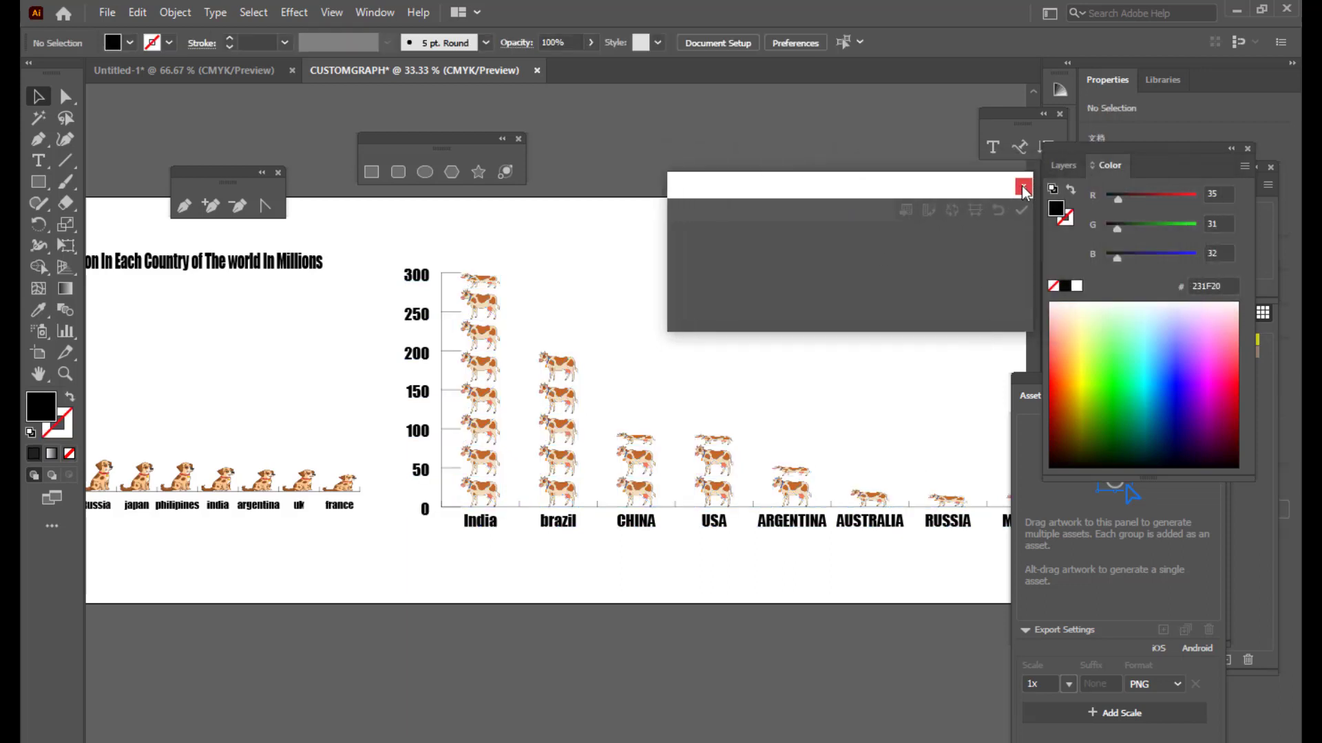
pyautogui.click(1023, 187)
# Step: Ungroup the cow graph into ordinary artwork, accepting the loss of its graph data and style, and deselect it
pyautogui.hotkey('ctrl', '-')
pyautogui.hotkey('ctrl', '-')
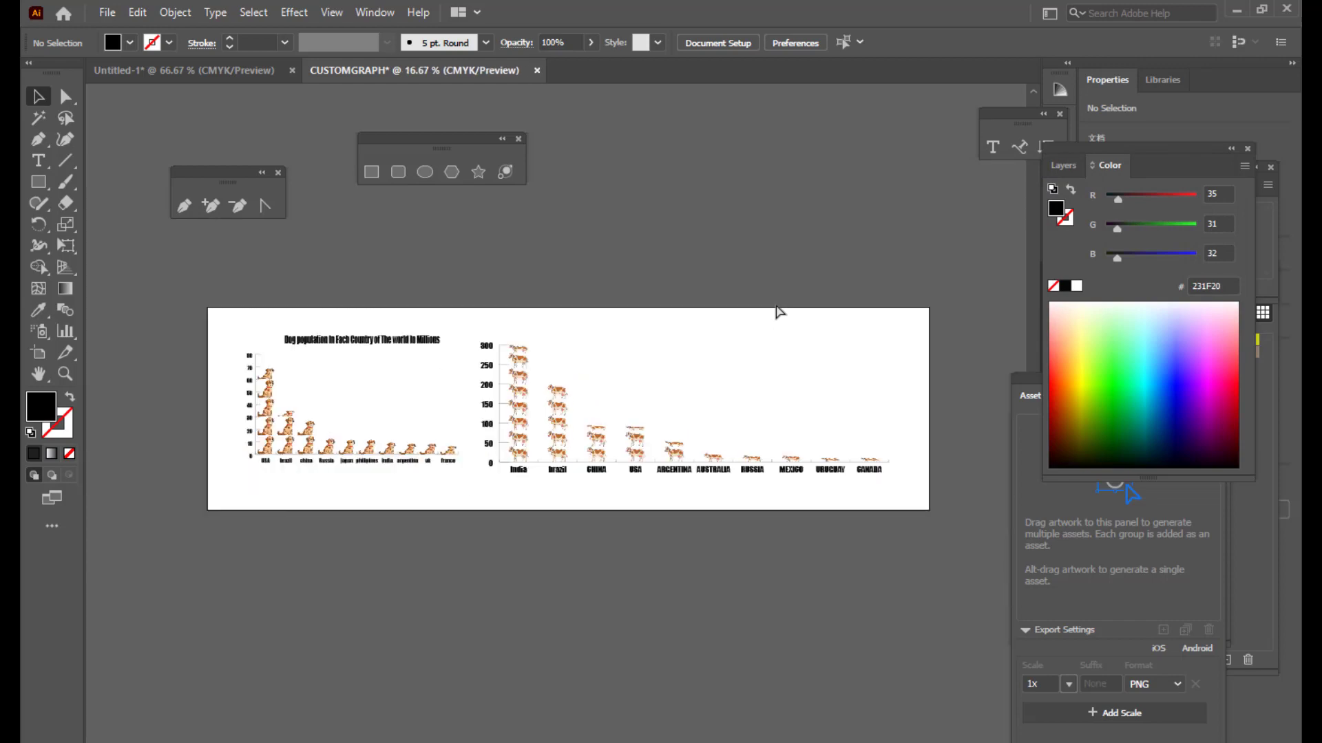
pyautogui.hotkey('ctrl', '+')
pyautogui.hotkey('ctrl', '+')
pyautogui.click(484, 524)
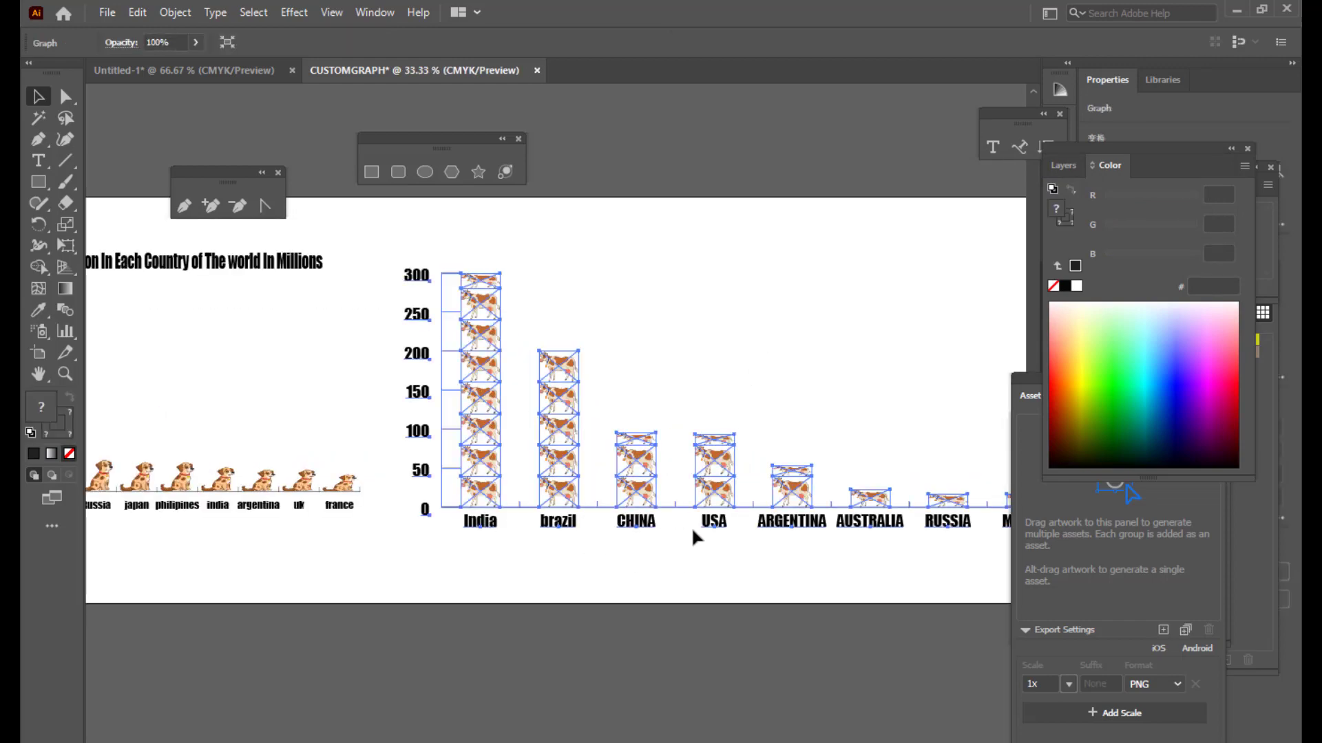
pyautogui.scroll(1, 695, 524)
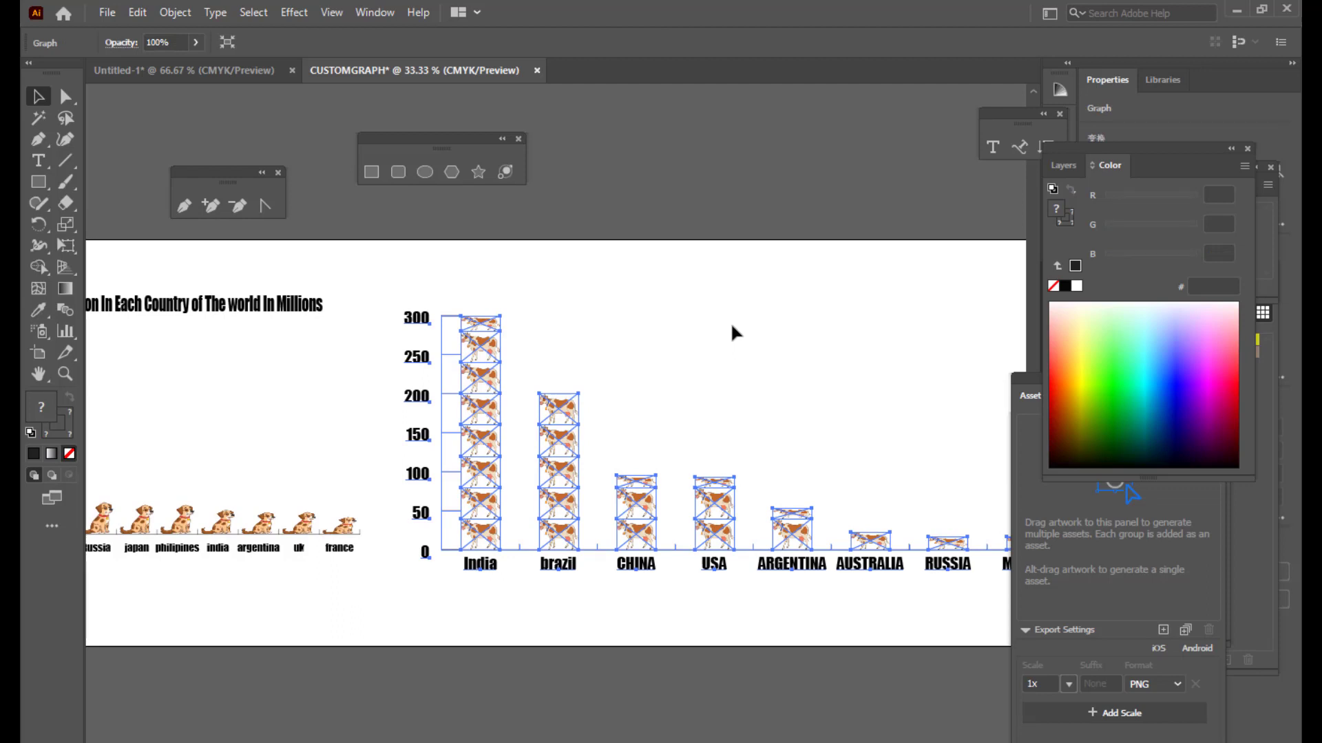
pyautogui.click(709, 320)
pyautogui.click(560, 441)
pyautogui.click(183, 15)
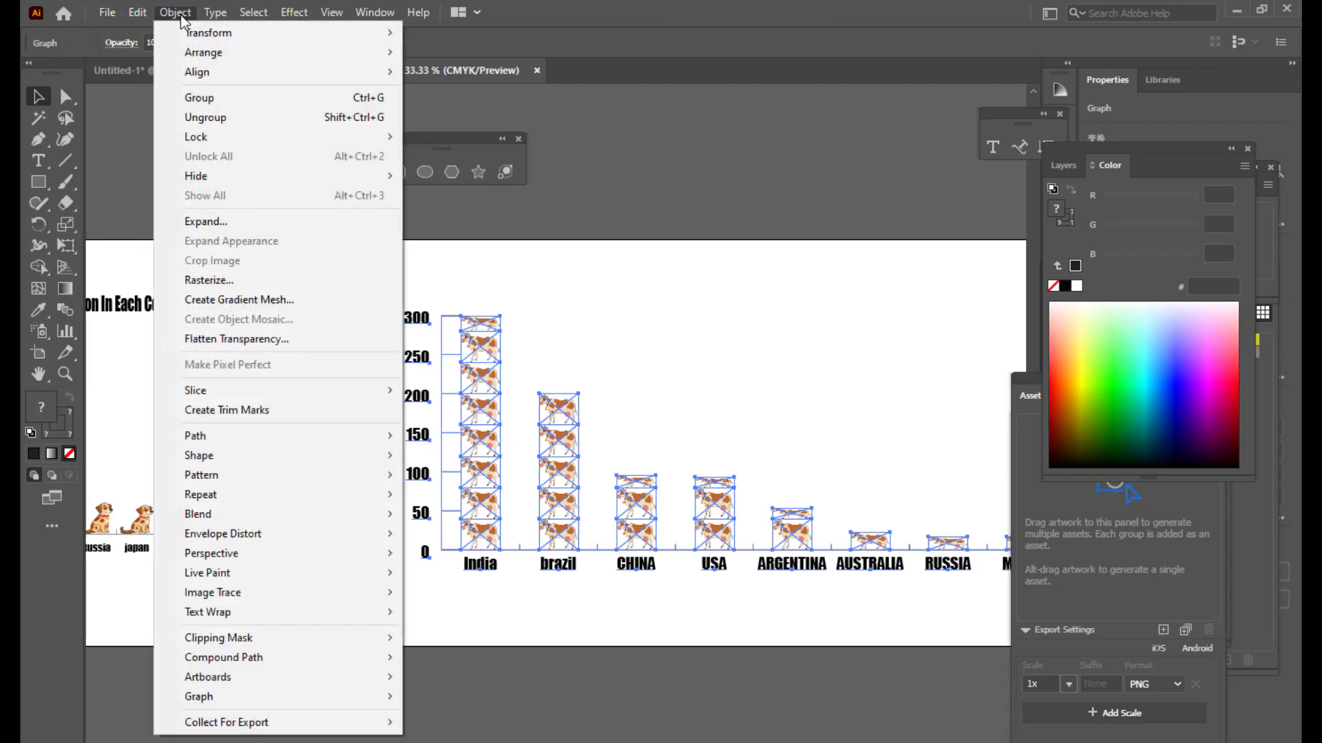
pyautogui.click(233, 121)
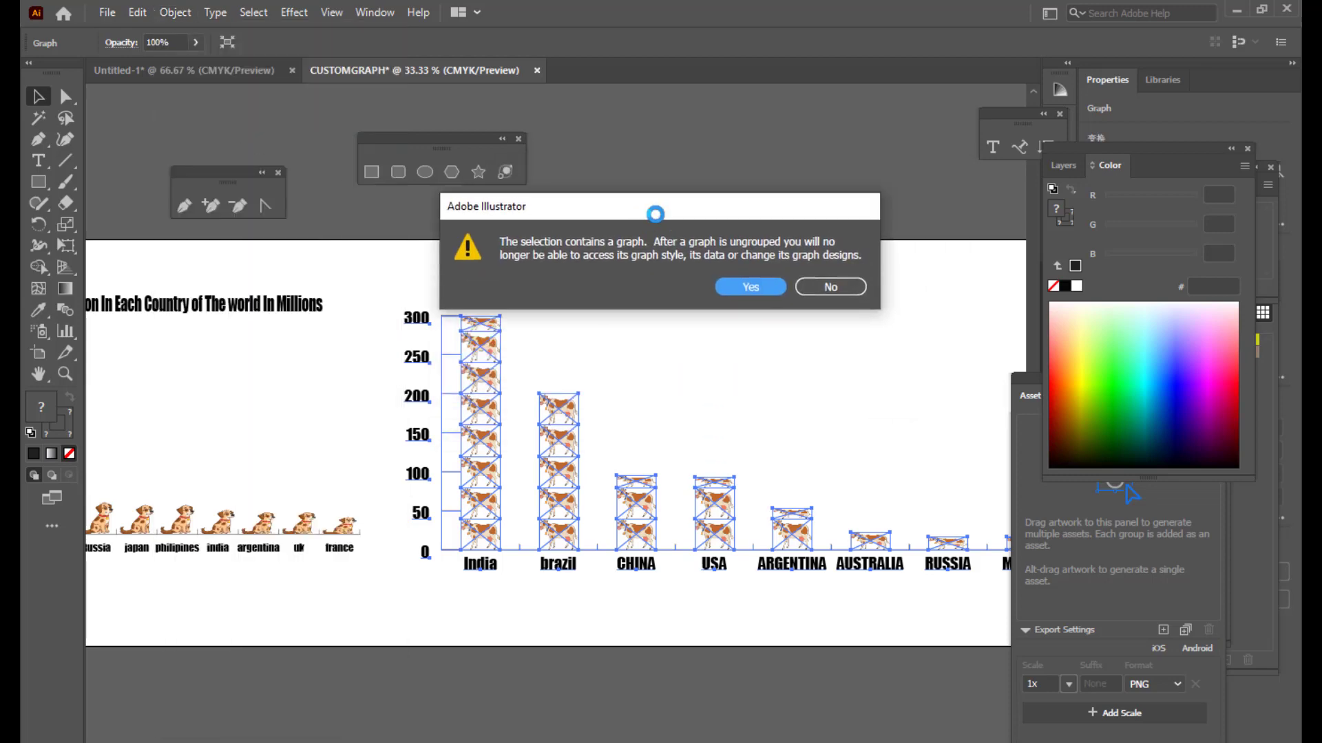
pyautogui.moveTo(655, 214); pyautogui.dragTo(677, 232)
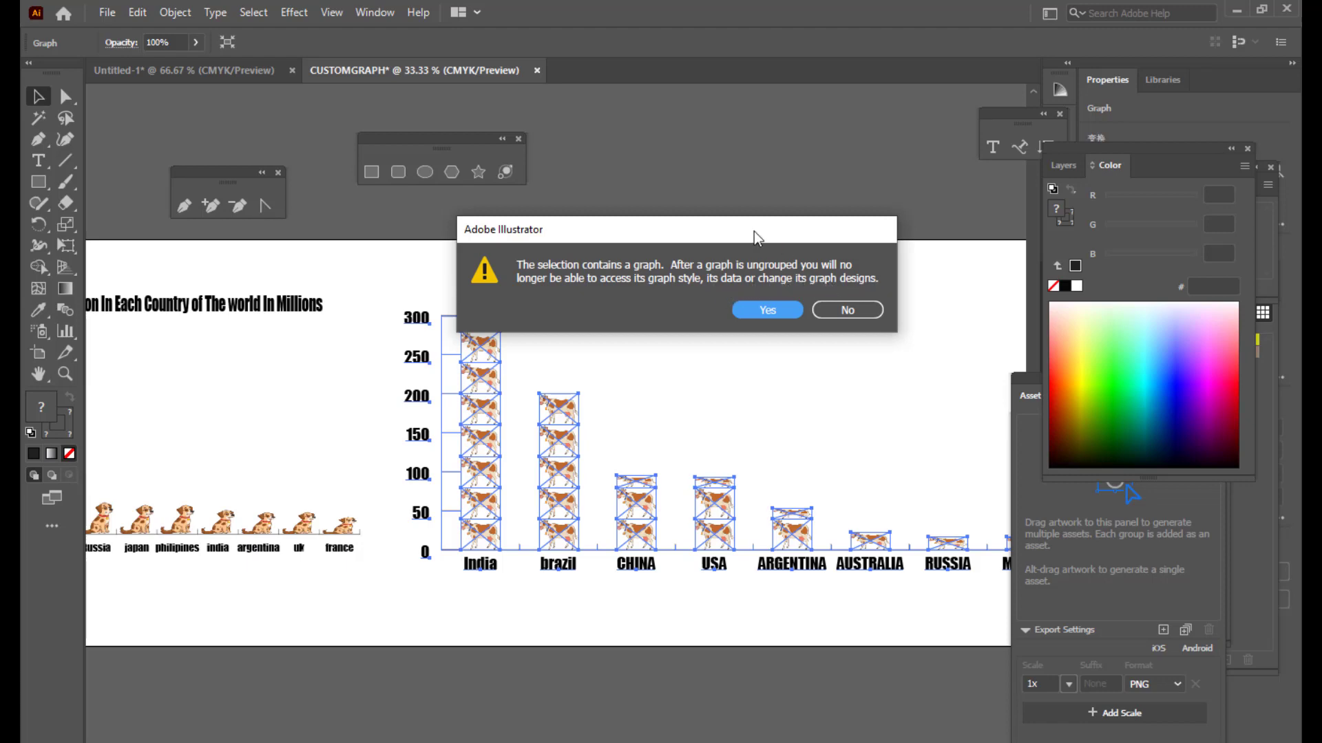
pyautogui.click(793, 309)
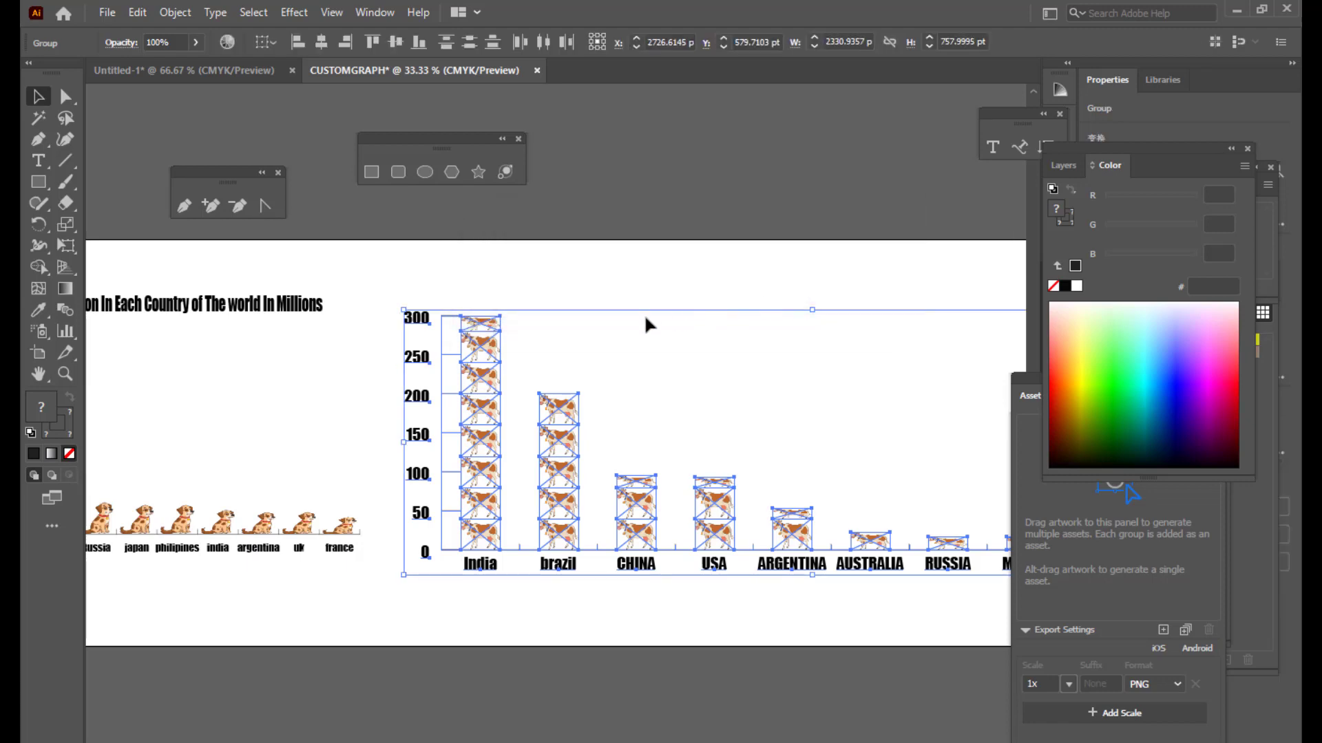
pyautogui.click(651, 258)
pyautogui.scroll(-2, 699, 547)
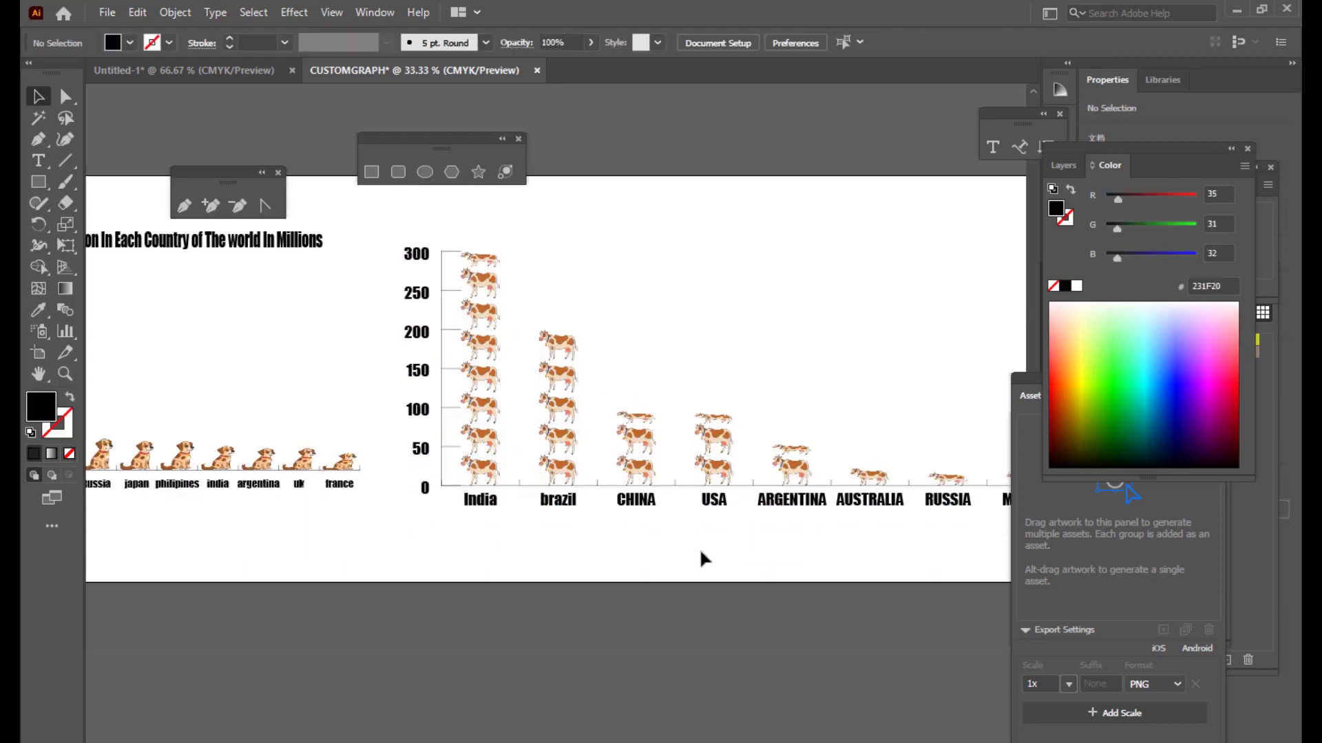
# Step: Ungroup the cow graph's row of country labels into separate text objects and deselect them
pyautogui.click(562, 505)
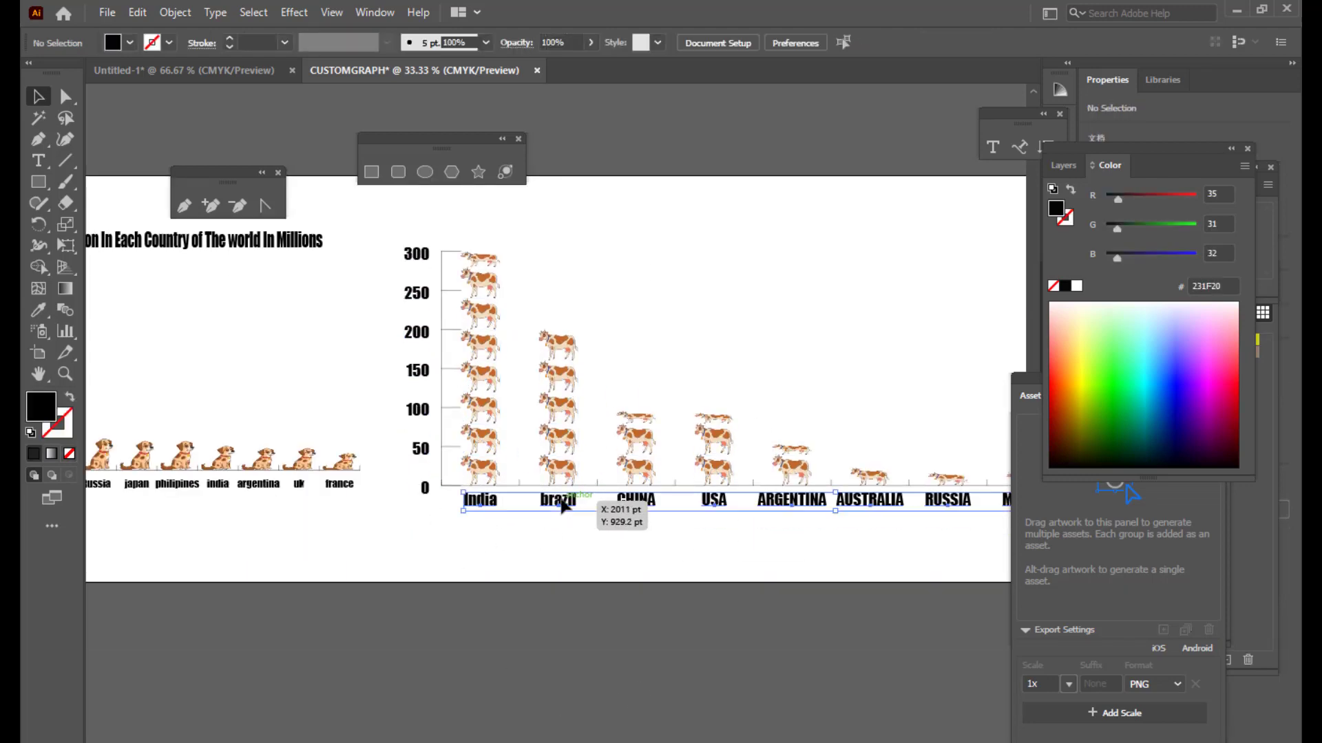
pyautogui.click(658, 523)
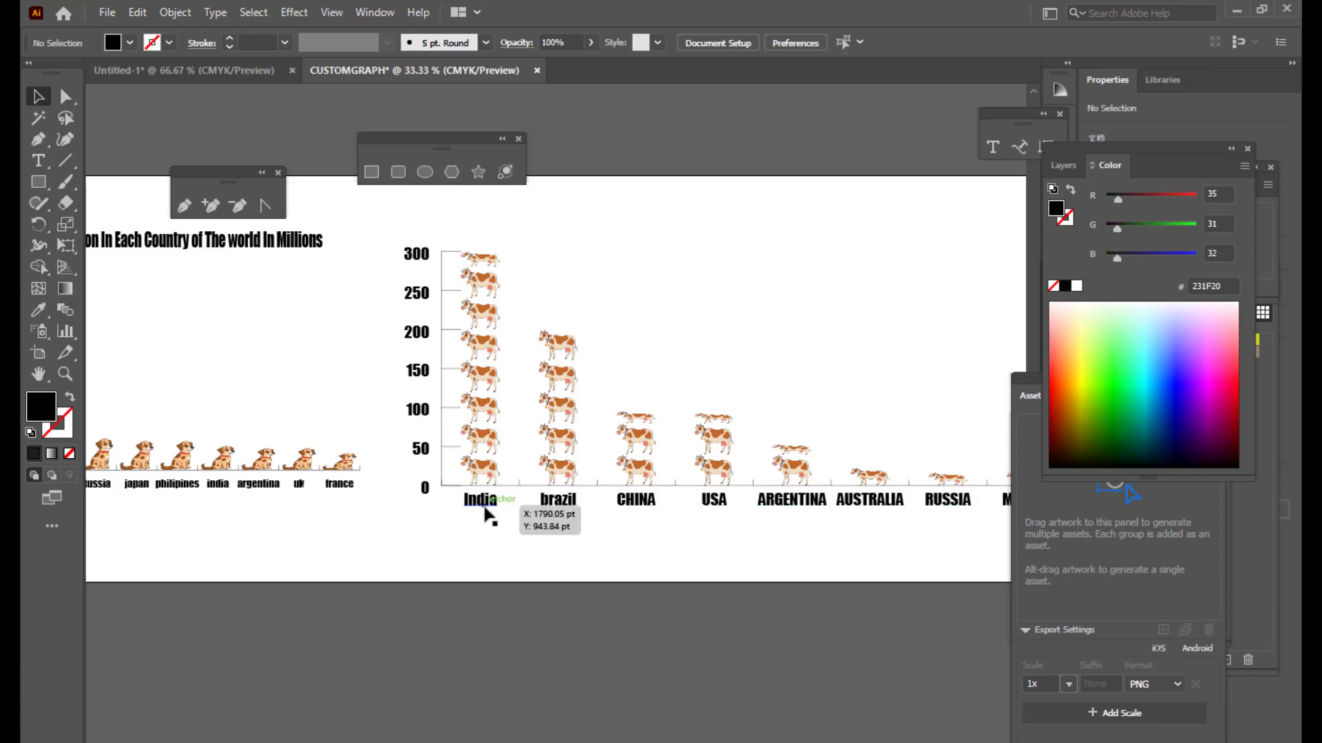
pyautogui.click(488, 504)
pyautogui.rightClick(488, 505)
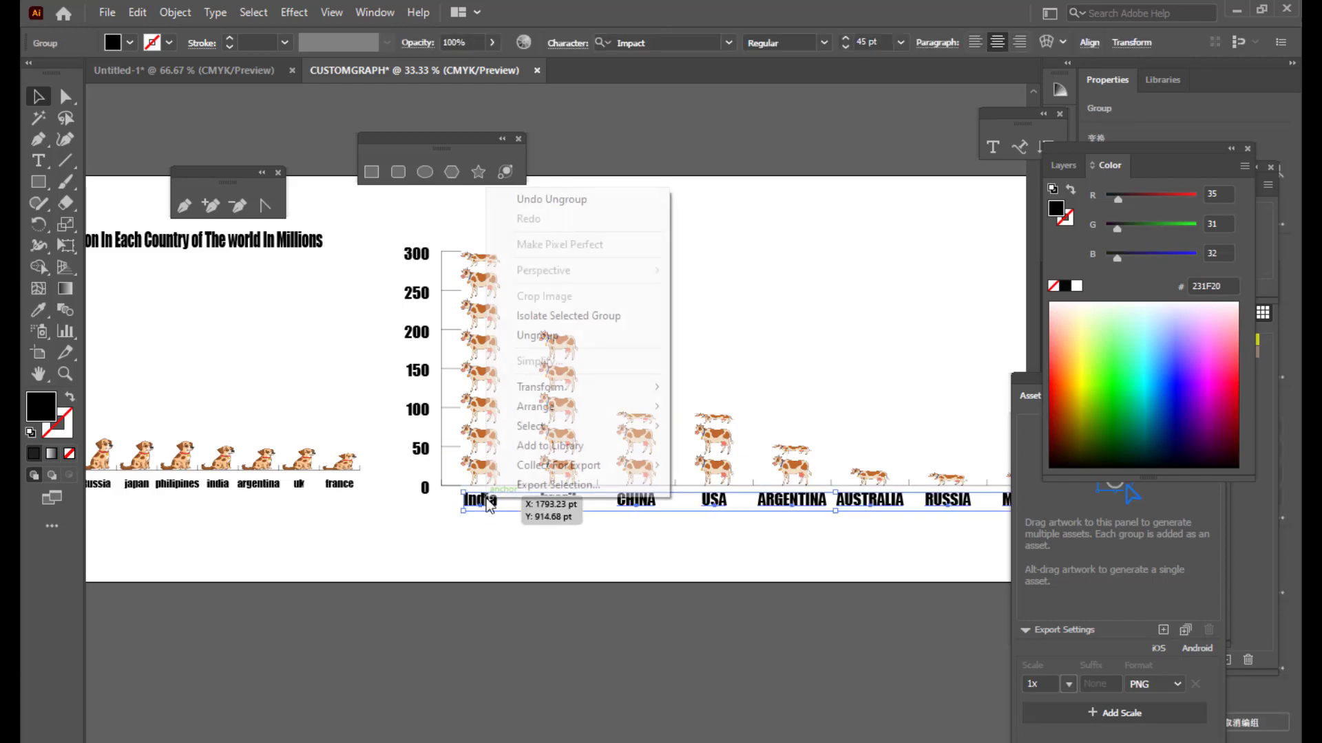
pyautogui.click(544, 336)
pyautogui.click(520, 519)
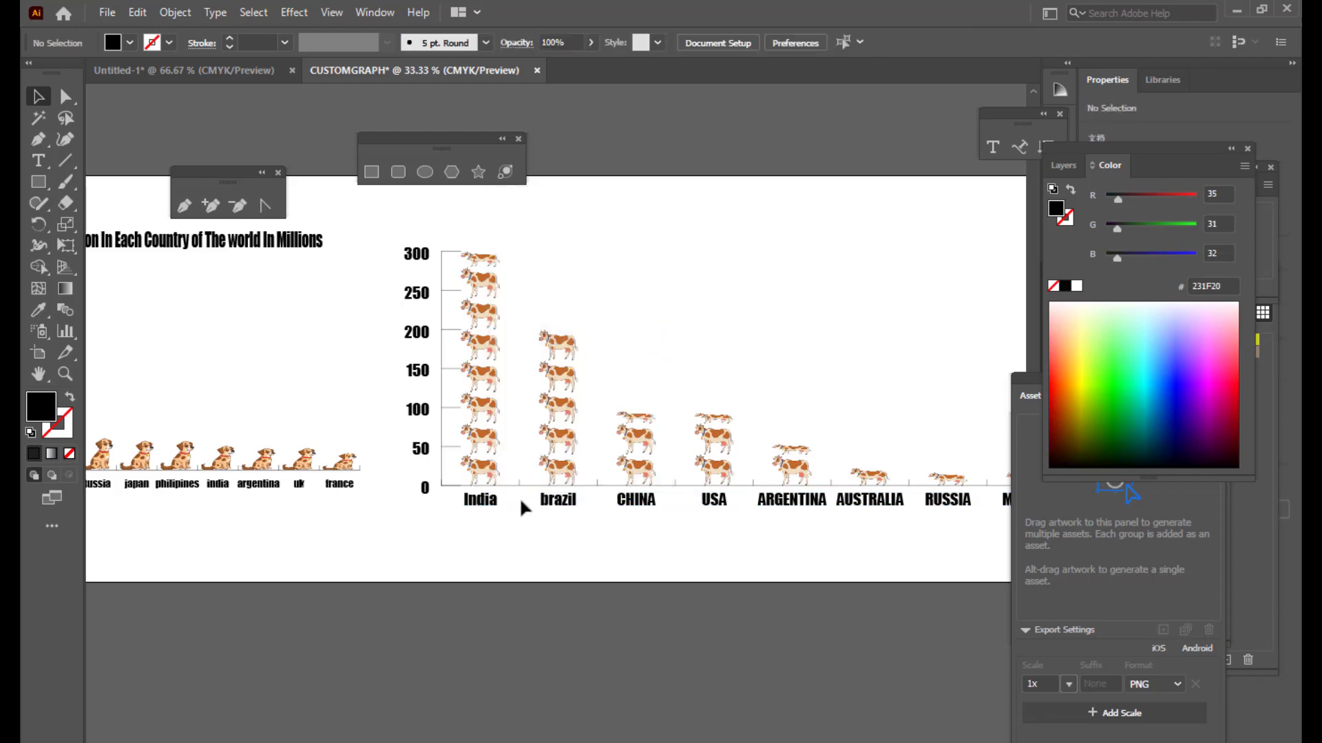
# Step: Recolour the cow graph's brazil label red (E92E00) and deselect it
pyautogui.click(552, 502)
pyautogui.click(1082, 356)
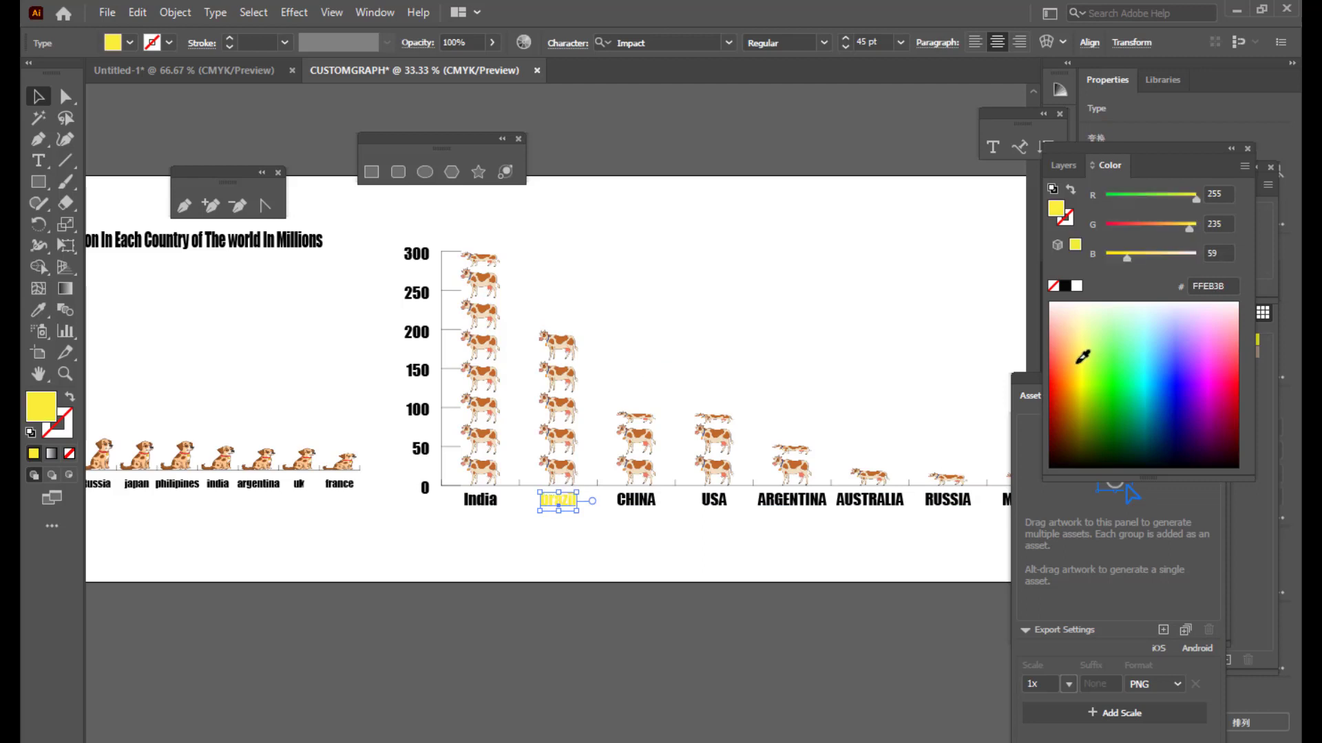
pyautogui.click(1060, 383)
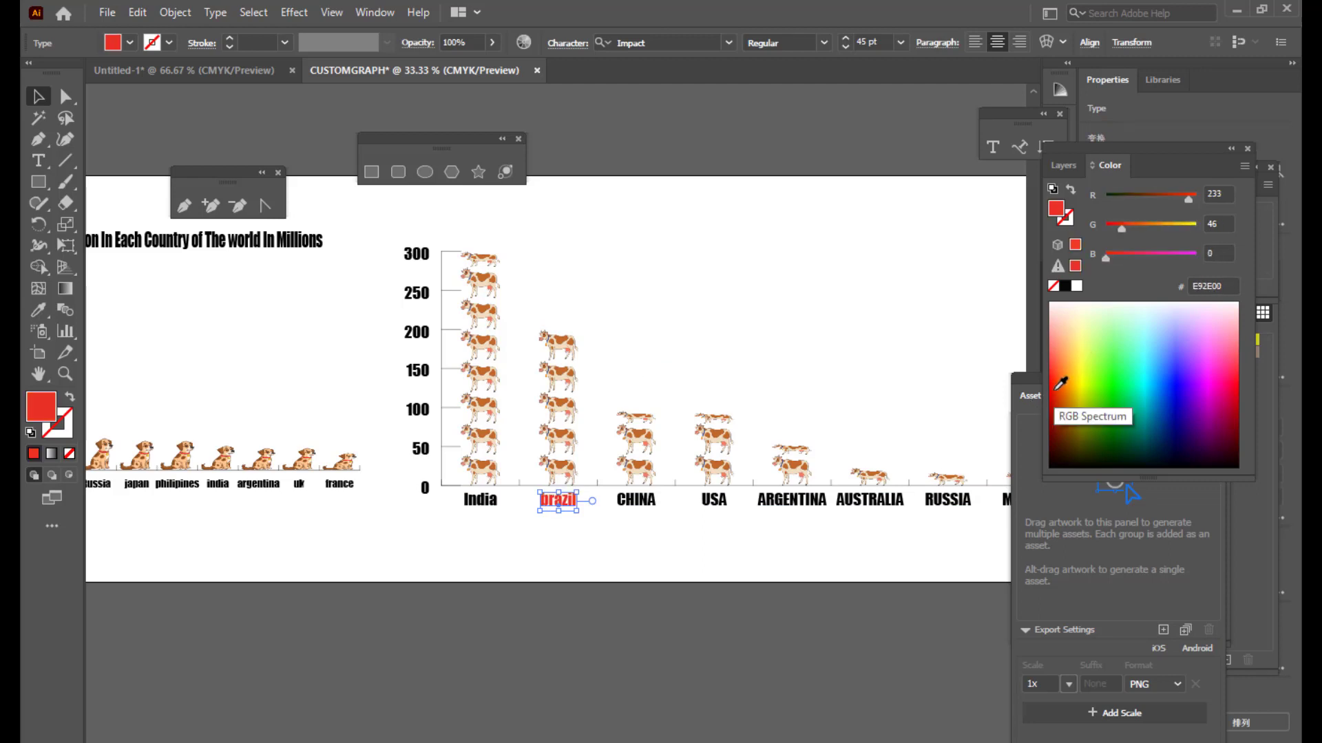
pyautogui.click(687, 527)
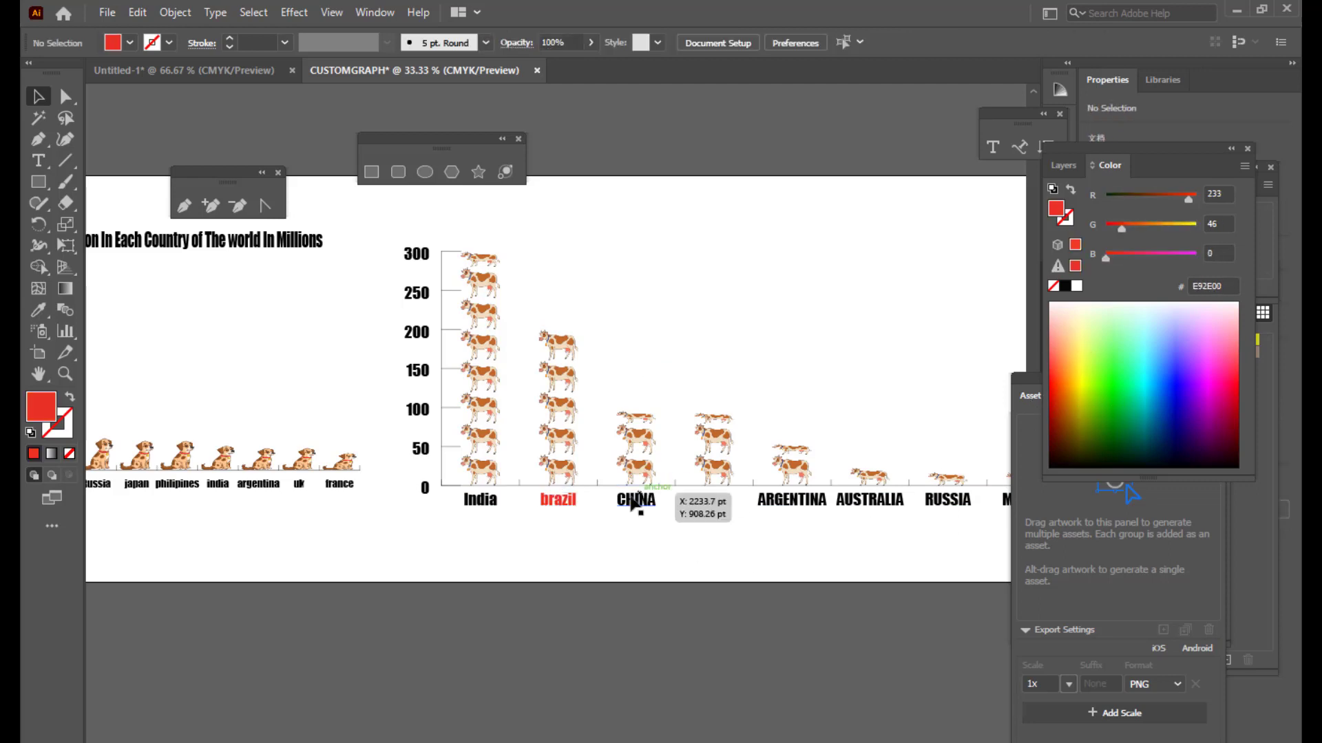
# Step: Recolour the cow graph's India label light orange (FFA84E) and deselect it
pyautogui.click(568, 507)
pyautogui.click(492, 504)
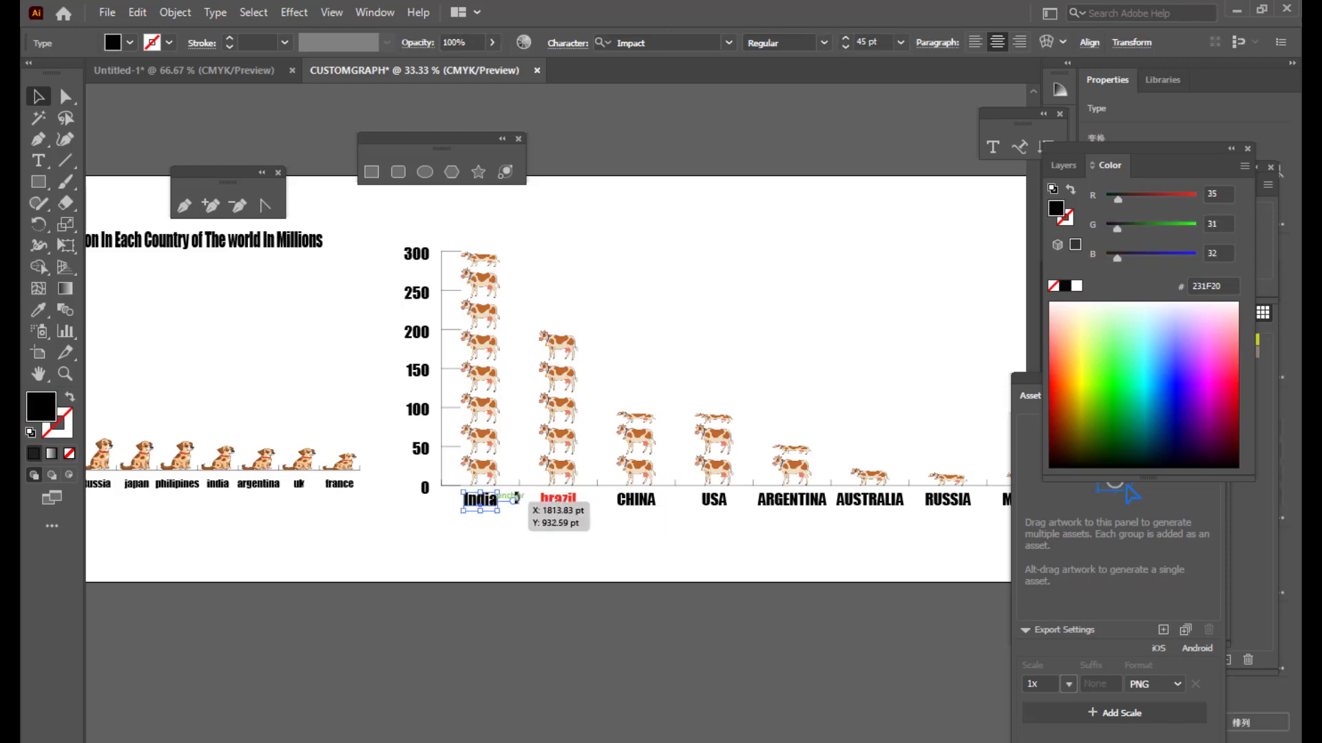
pyautogui.click(1072, 351)
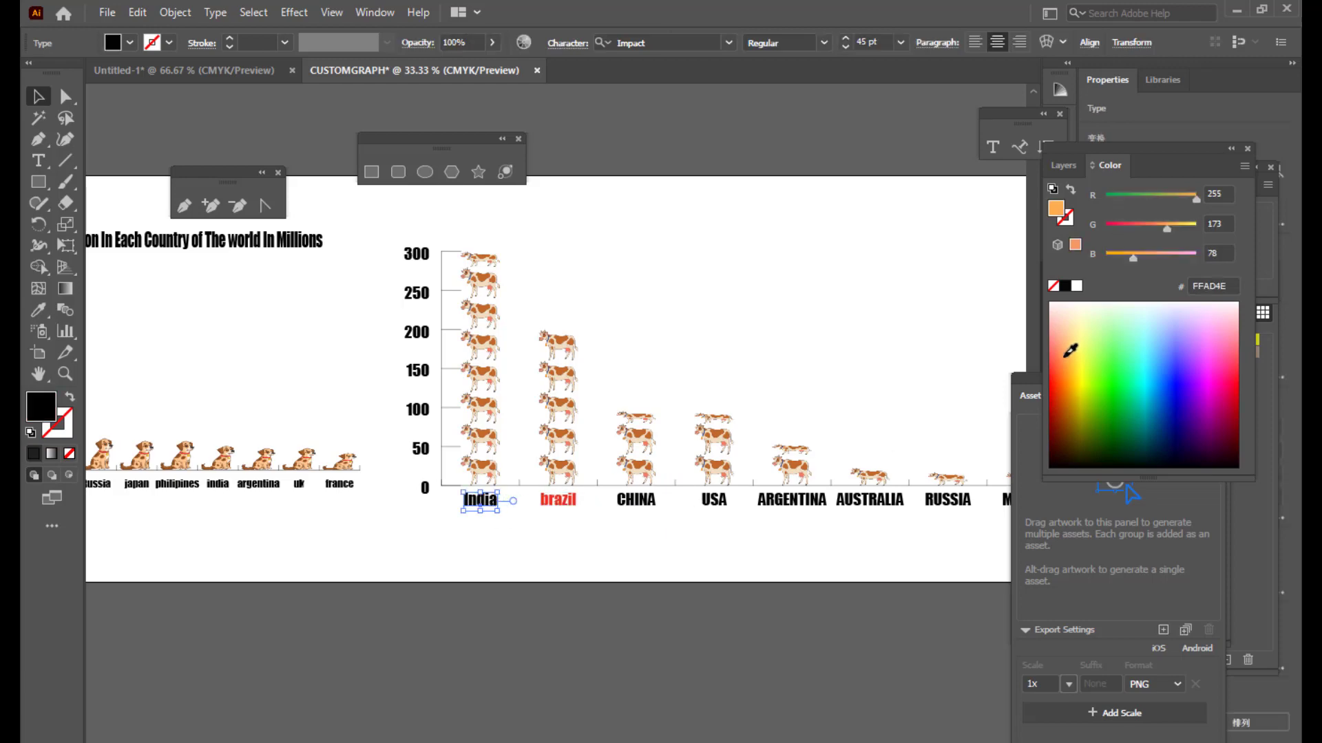
pyautogui.click(643, 547)
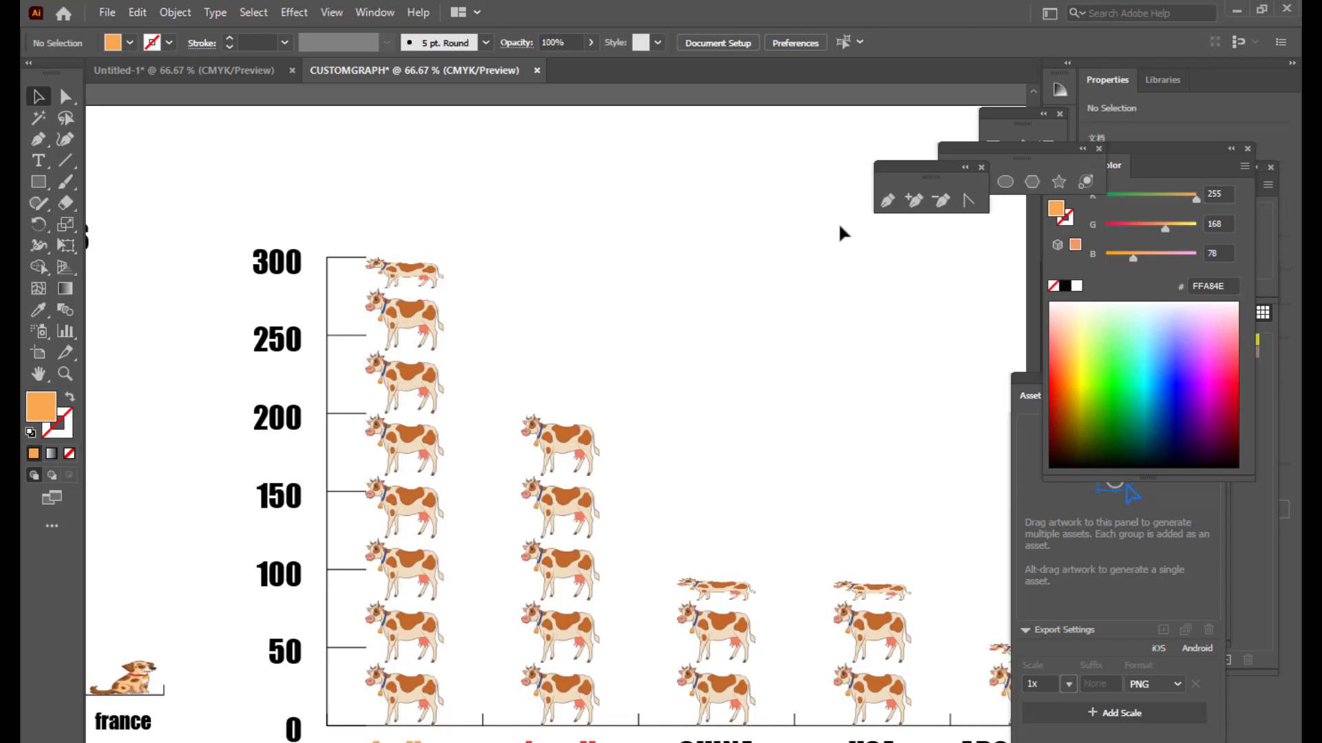
# Step: Duplicate the dog population title and place the copy above the cow graph, level with the original
pyautogui.hotkey('ctrl', '-')
pyautogui.hotkey('ctrl', '-')
pyautogui.hotkey('ctrl', '-')
pyautogui.hotkey('ctrl', '-')
pyautogui.hotkey('ctrl', '+')
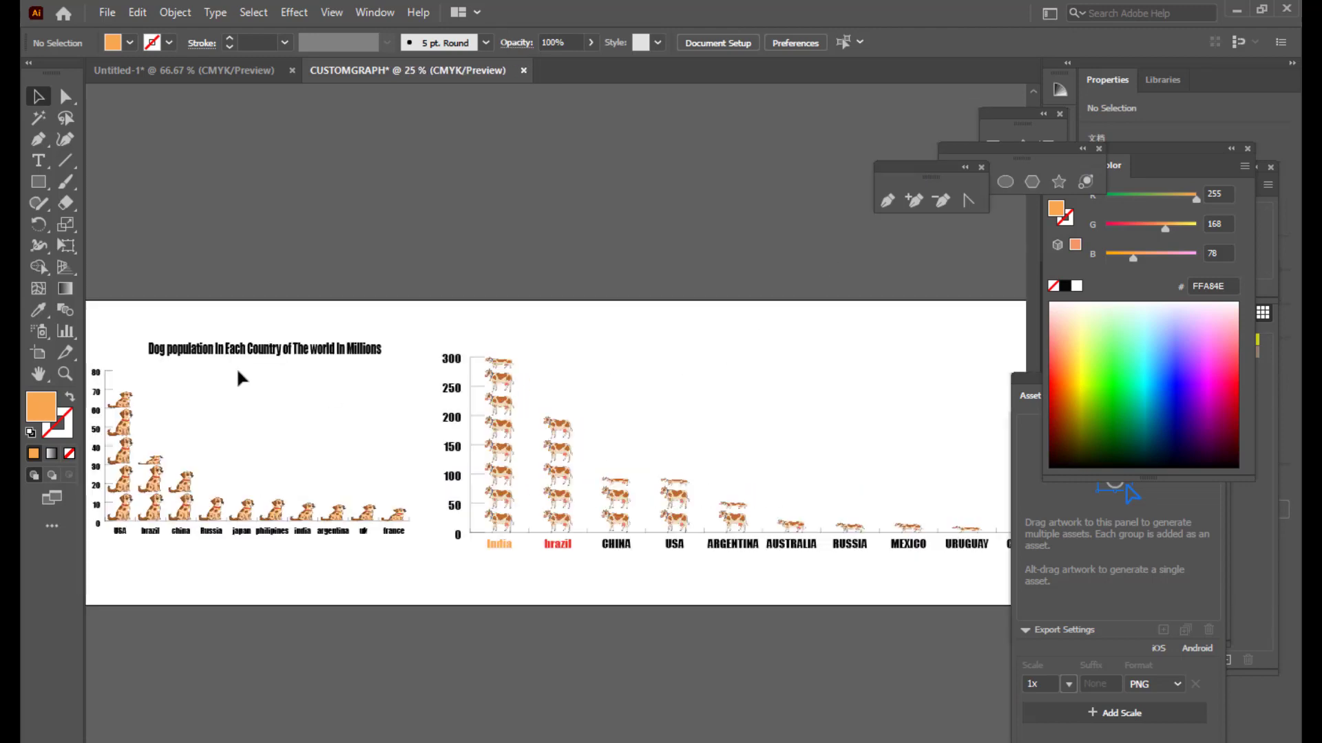
pyautogui.moveTo(295, 352); pyautogui.dragTo(764, 352)
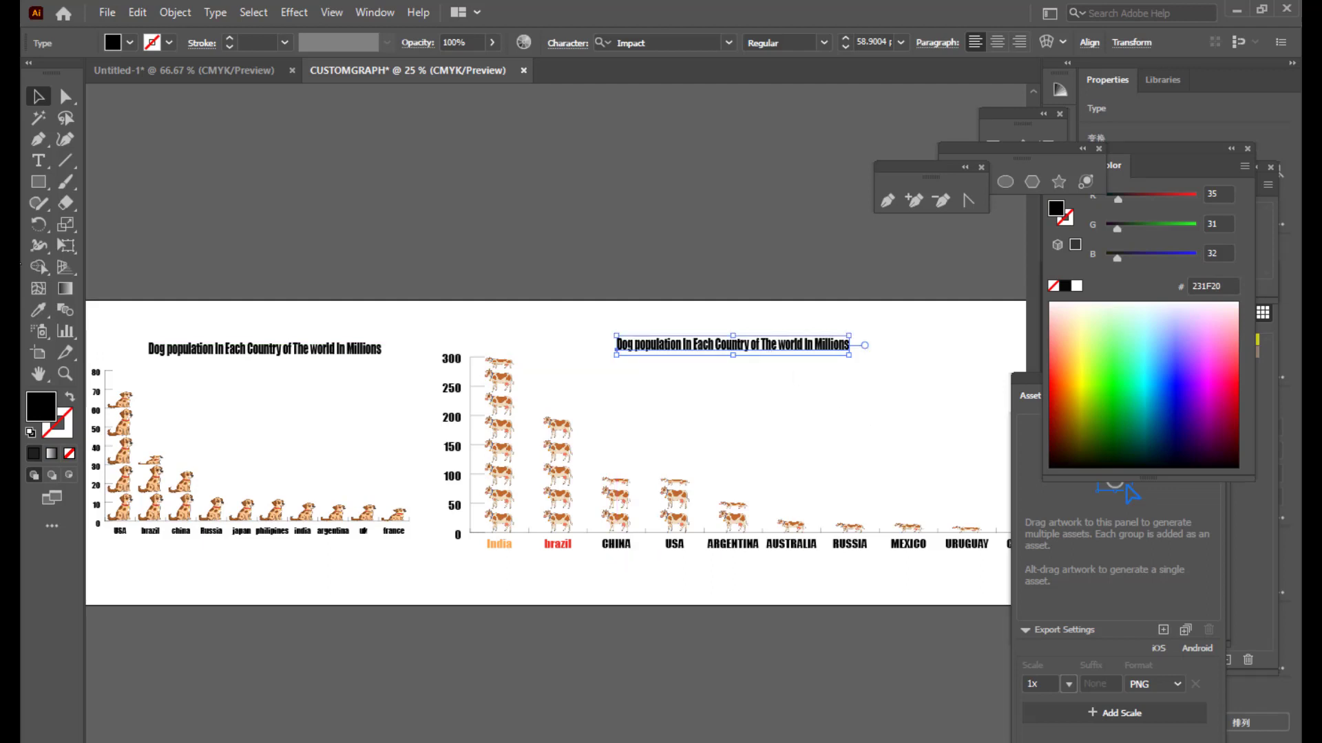
# Step: Replace the word Dog with Cow in the title above the cow graph
pyautogui.click(39, 160)
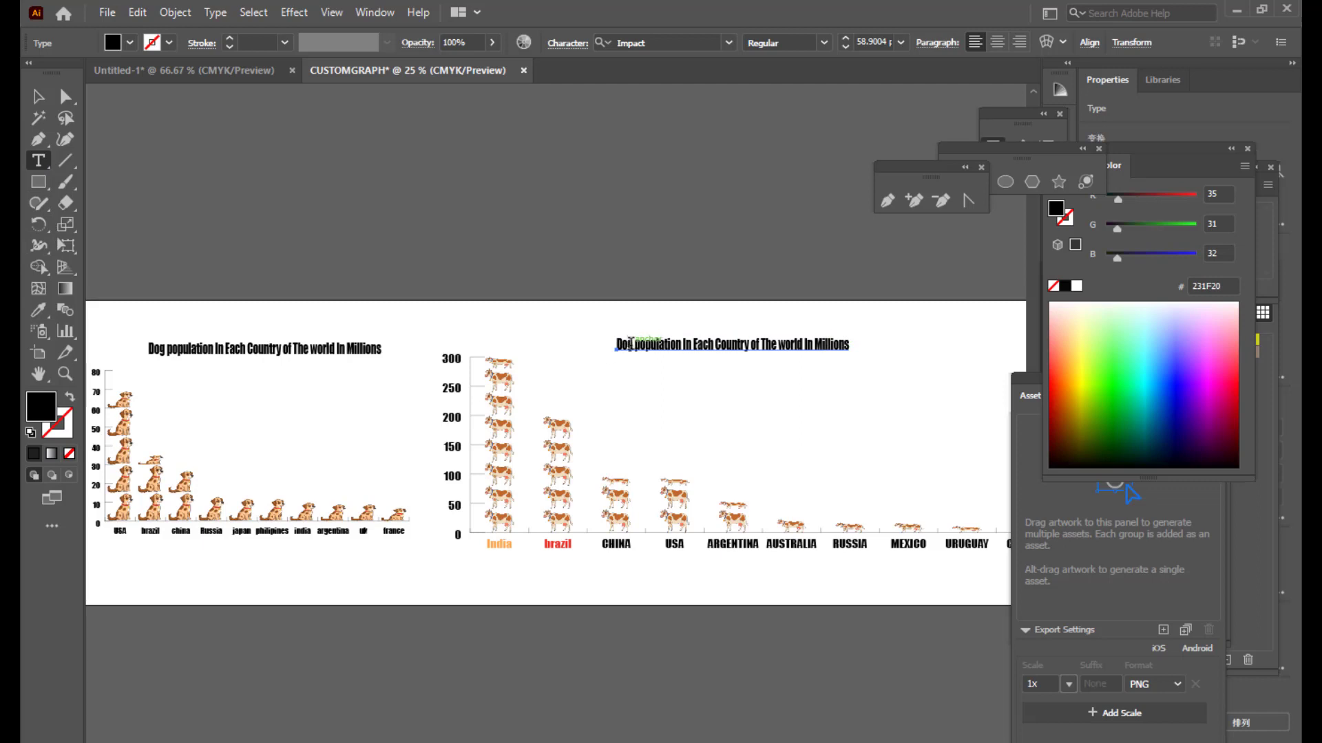
pyautogui.moveTo(633, 342); pyautogui.dragTo(615, 353)
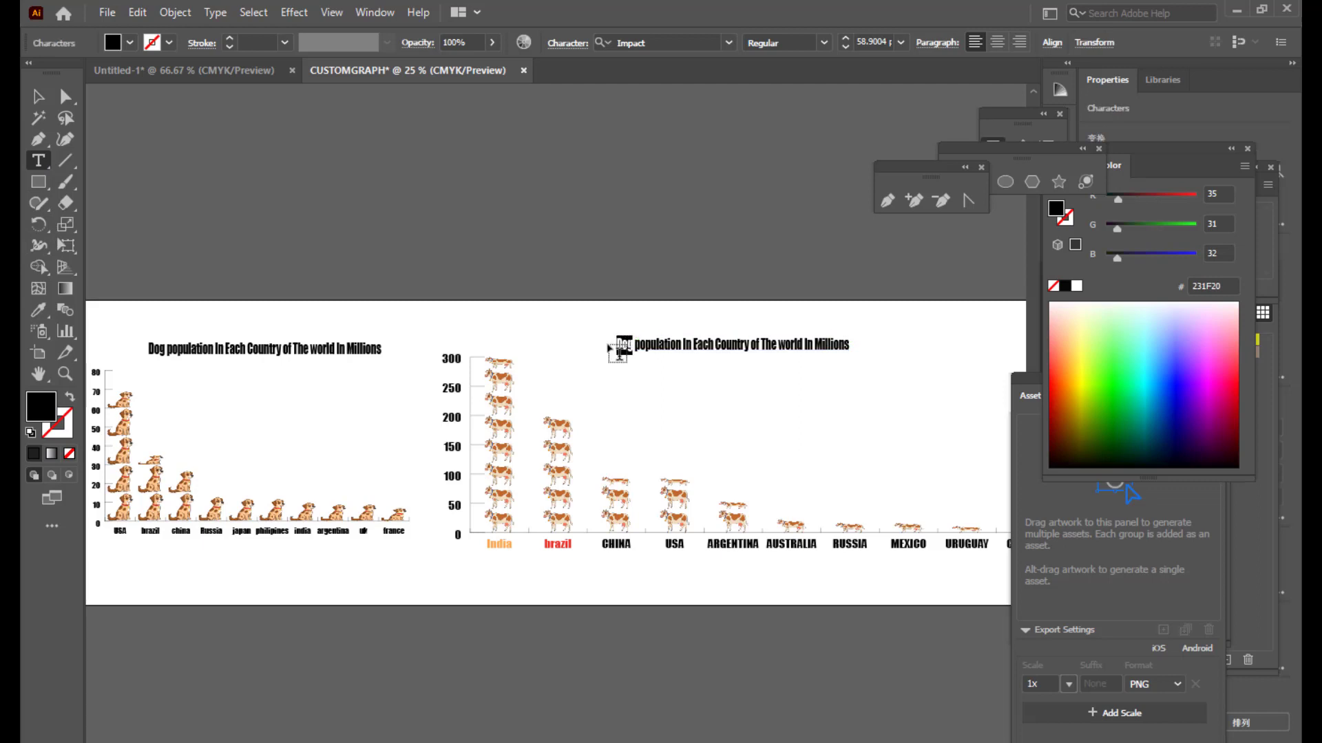
pyautogui.press('BackSpace')
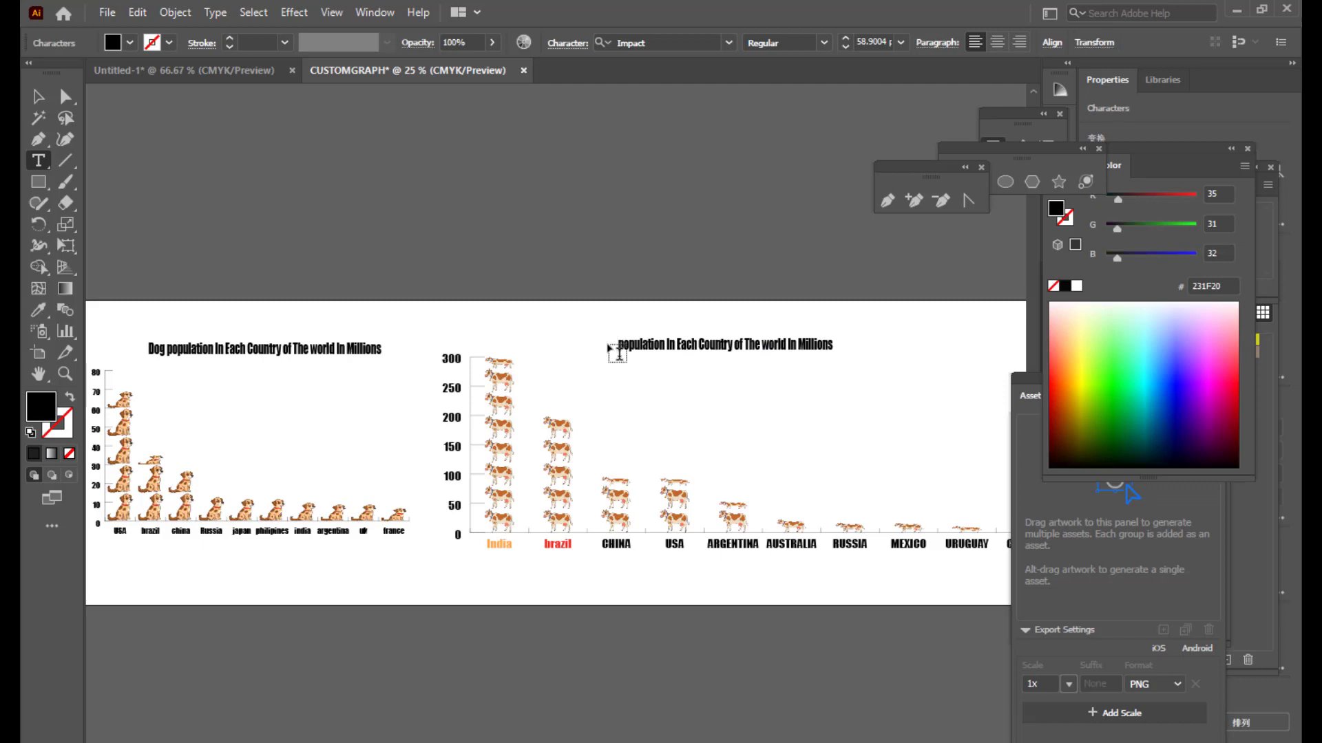
pyautogui.write('Cow')
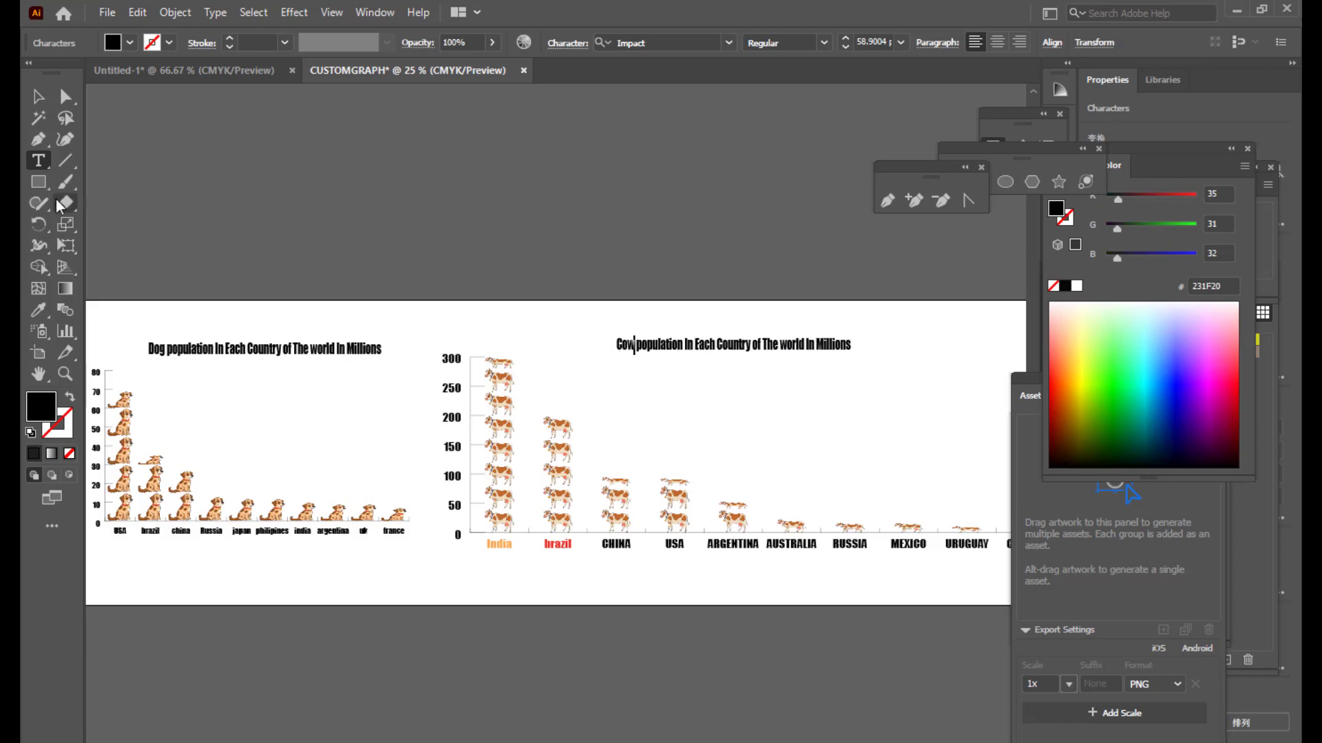
pyautogui.press('Escape')
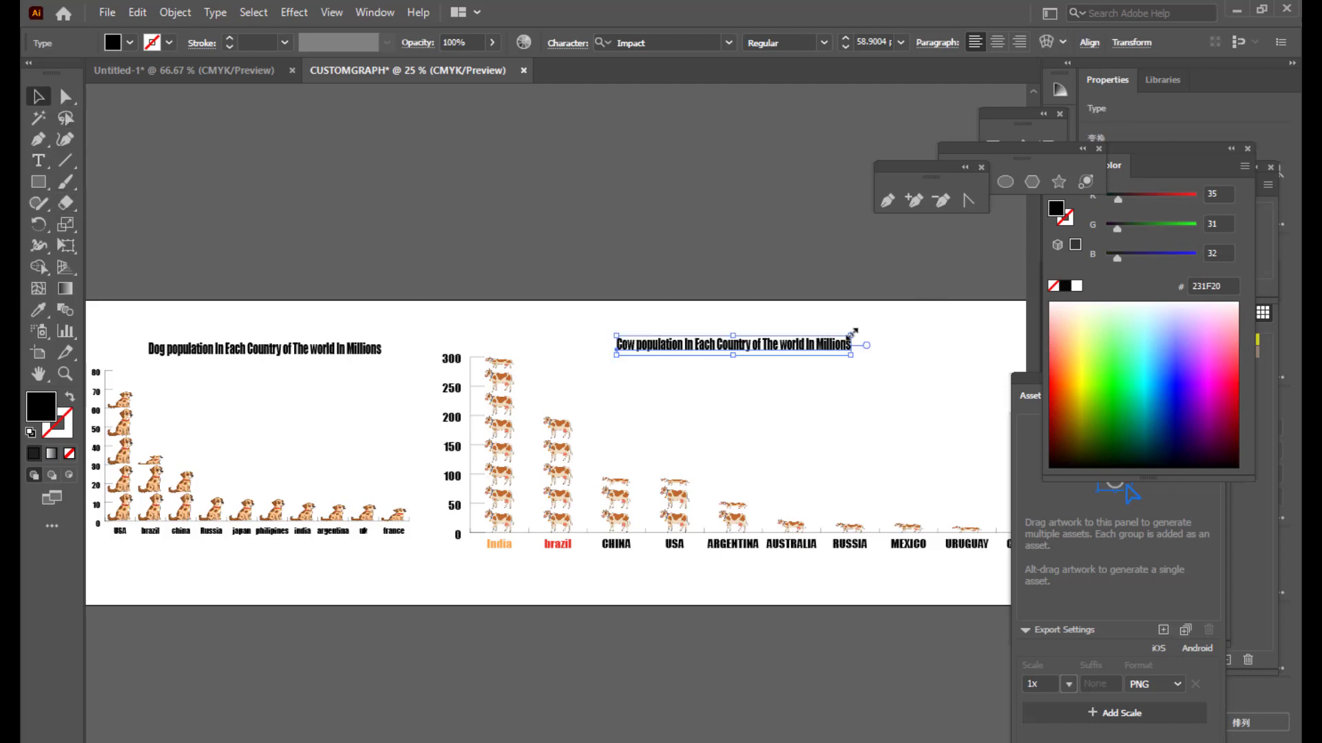
# Step: Enlarge the cow and dog population titles and move each one down over its own graph
pyautogui.moveTo(853, 332); pyautogui.dragTo(943, 321)
pyautogui.moveTo(783, 343); pyautogui.dragTo(838, 368)
pyautogui.click(247, 349)
pyautogui.moveTo(384, 337); pyautogui.dragTo(273, 382)
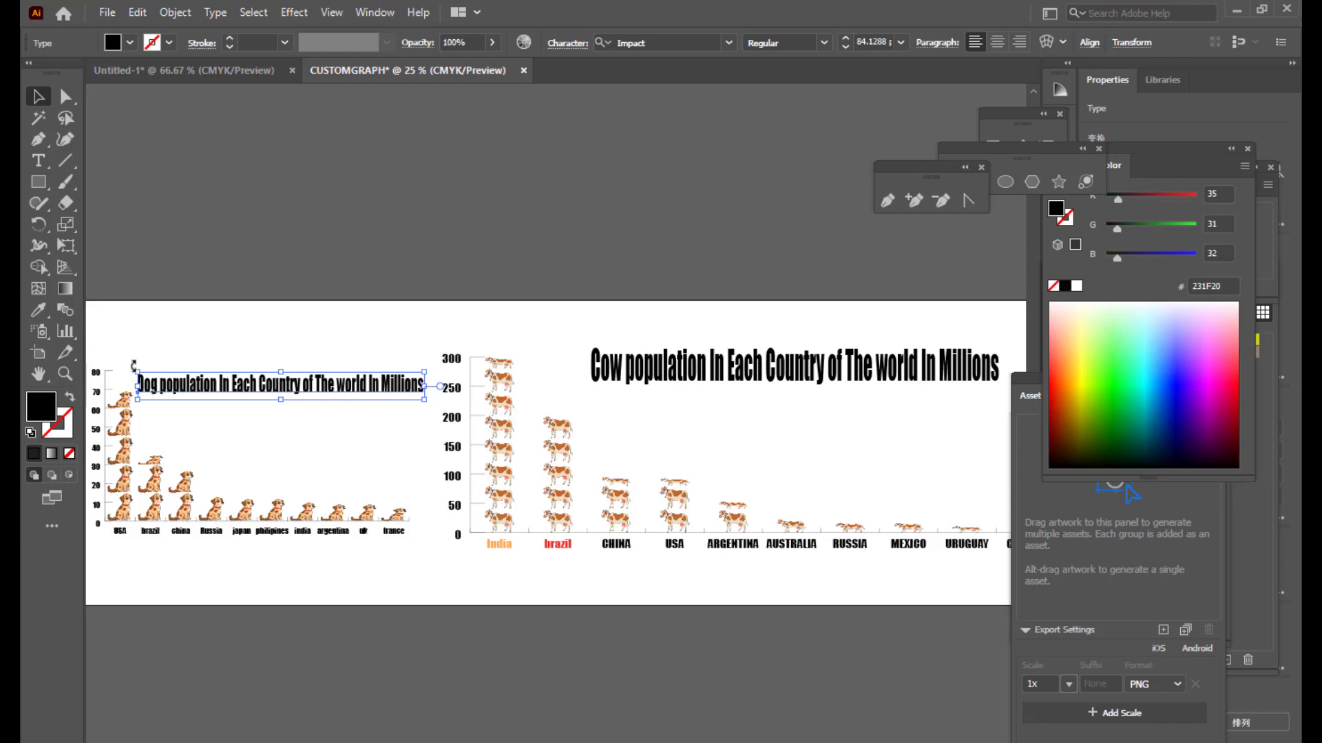
pyautogui.moveTo(137, 372); pyautogui.dragTo(137, 365)
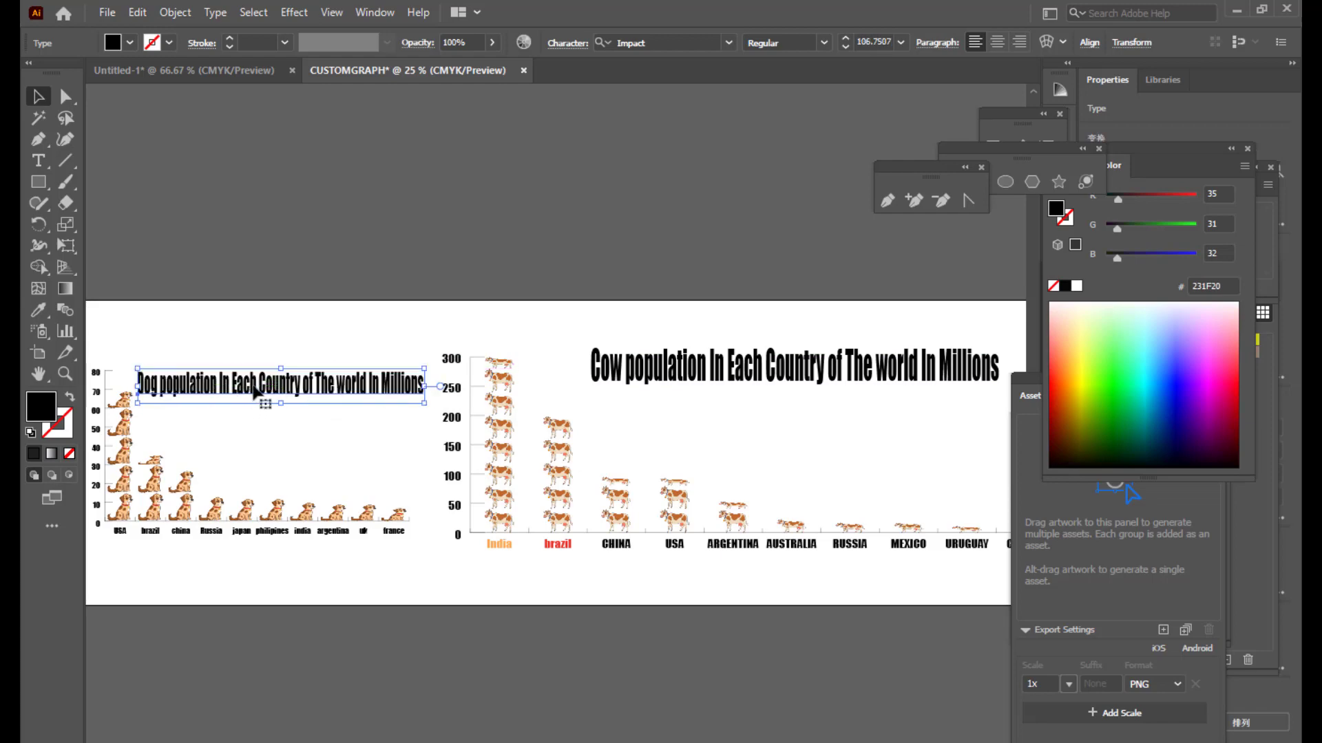
pyautogui.moveTo(252, 385); pyautogui.dragTo(256, 385)
# Step: Reduce the cow title's height, stretch it to start above the brazil column, level it with the dog title, and deselect it
pyautogui.click(708, 372)
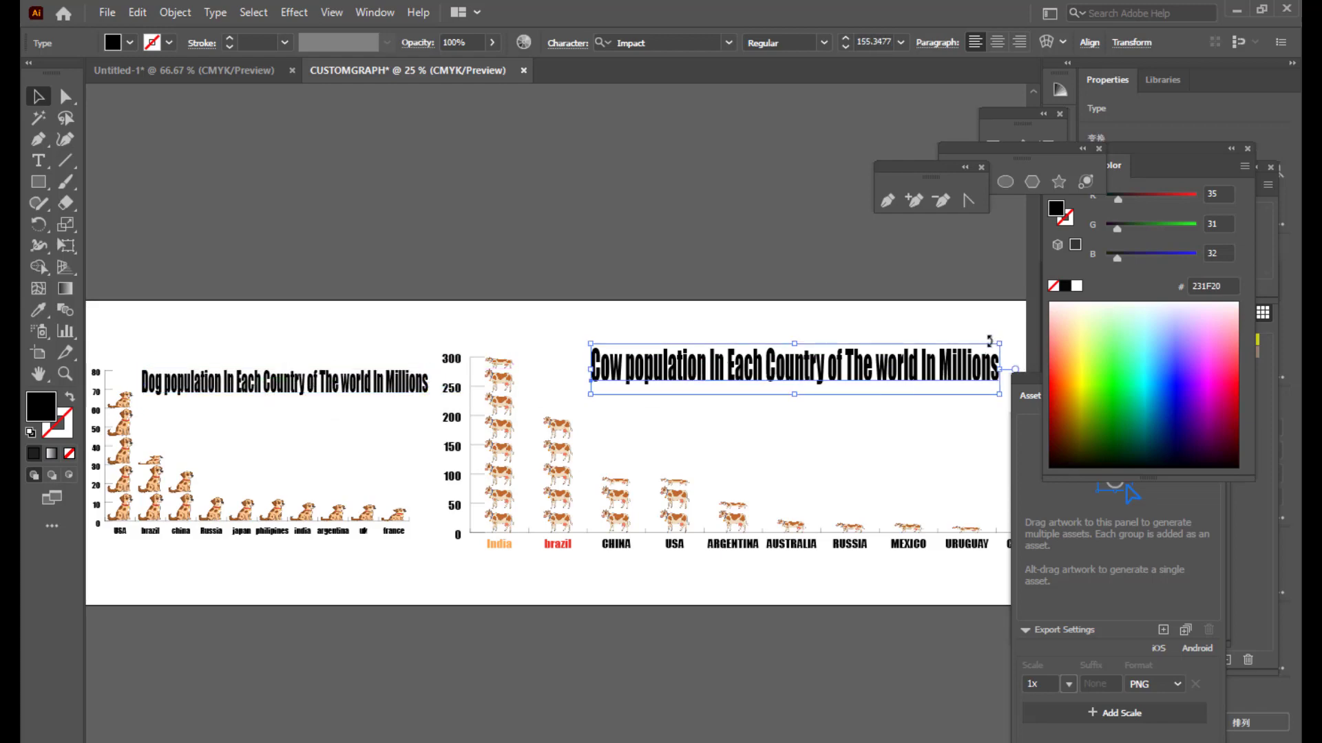
pyautogui.moveTo(1000, 344); pyautogui.dragTo(974, 354)
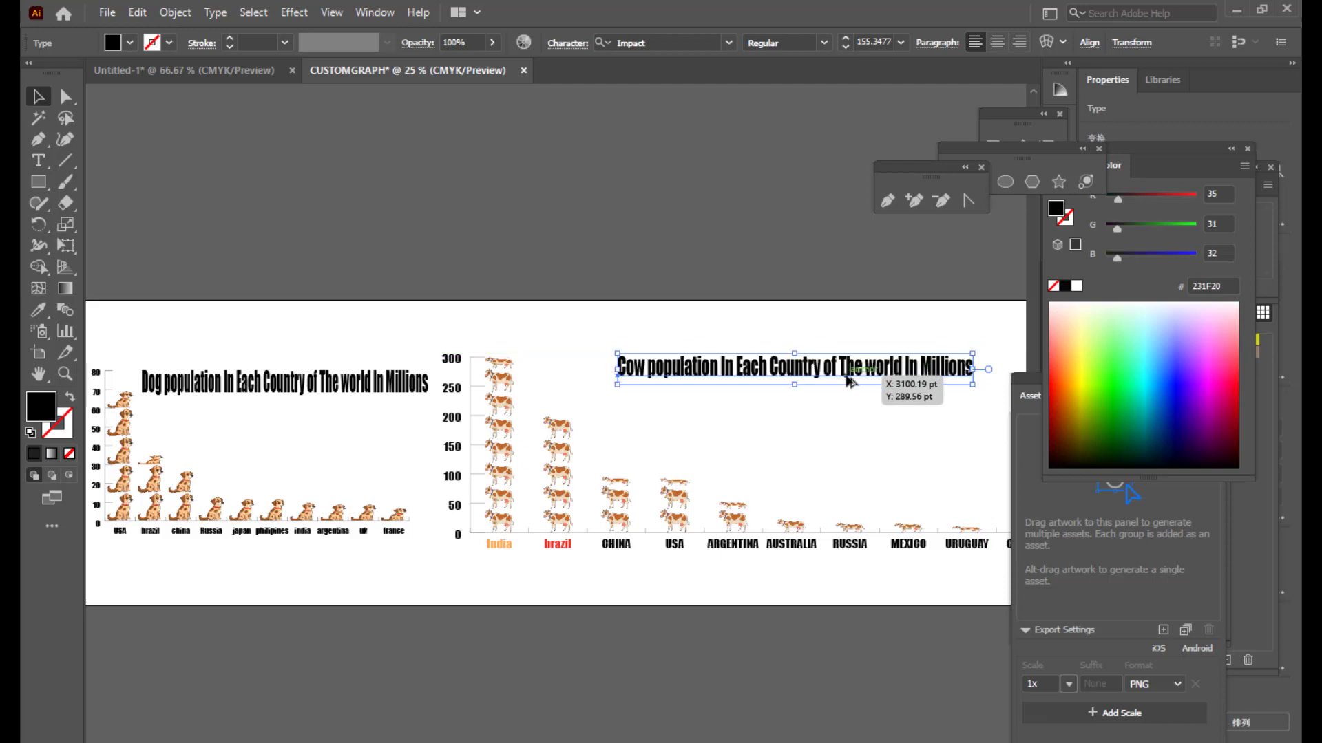
pyautogui.moveTo(820, 368); pyautogui.dragTo(780, 387)
pyautogui.moveTo(936, 372); pyautogui.dragTo(953, 374)
pyautogui.moveTo(821, 399); pyautogui.dragTo(798, 394)
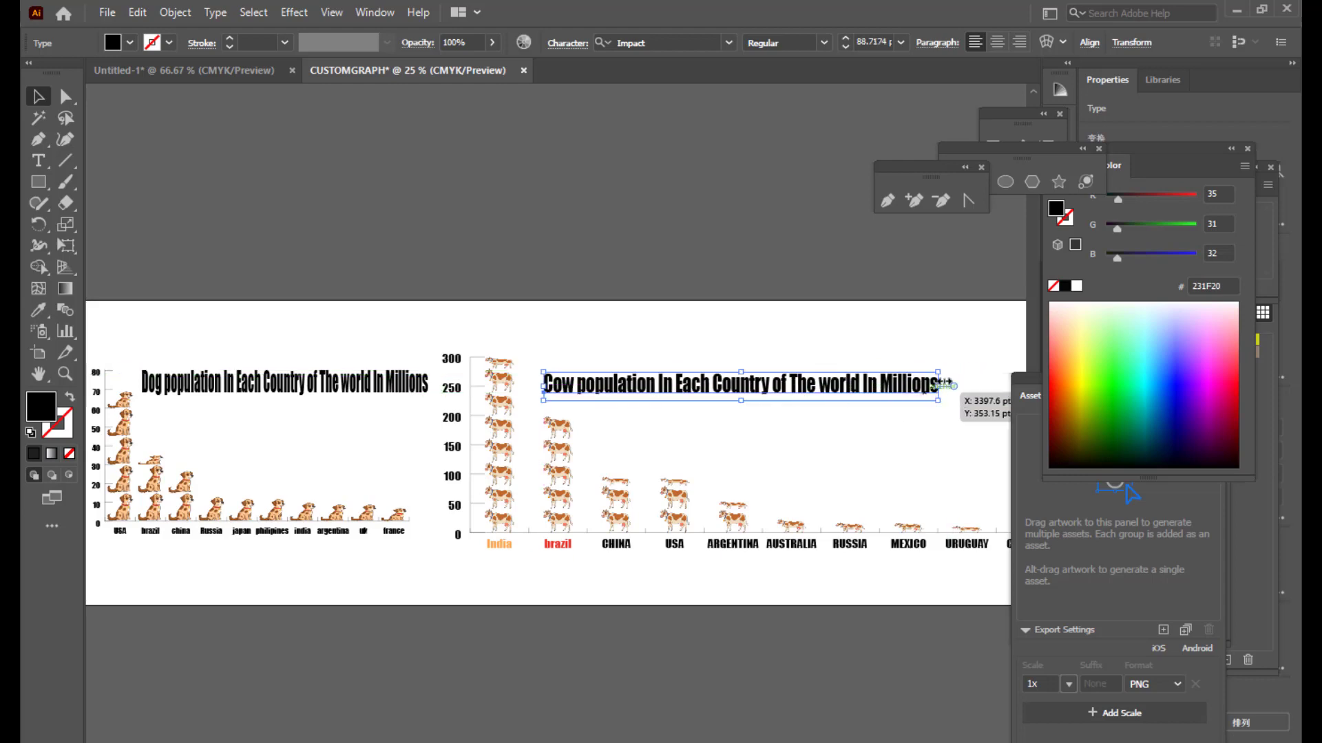
pyautogui.click(776, 266)
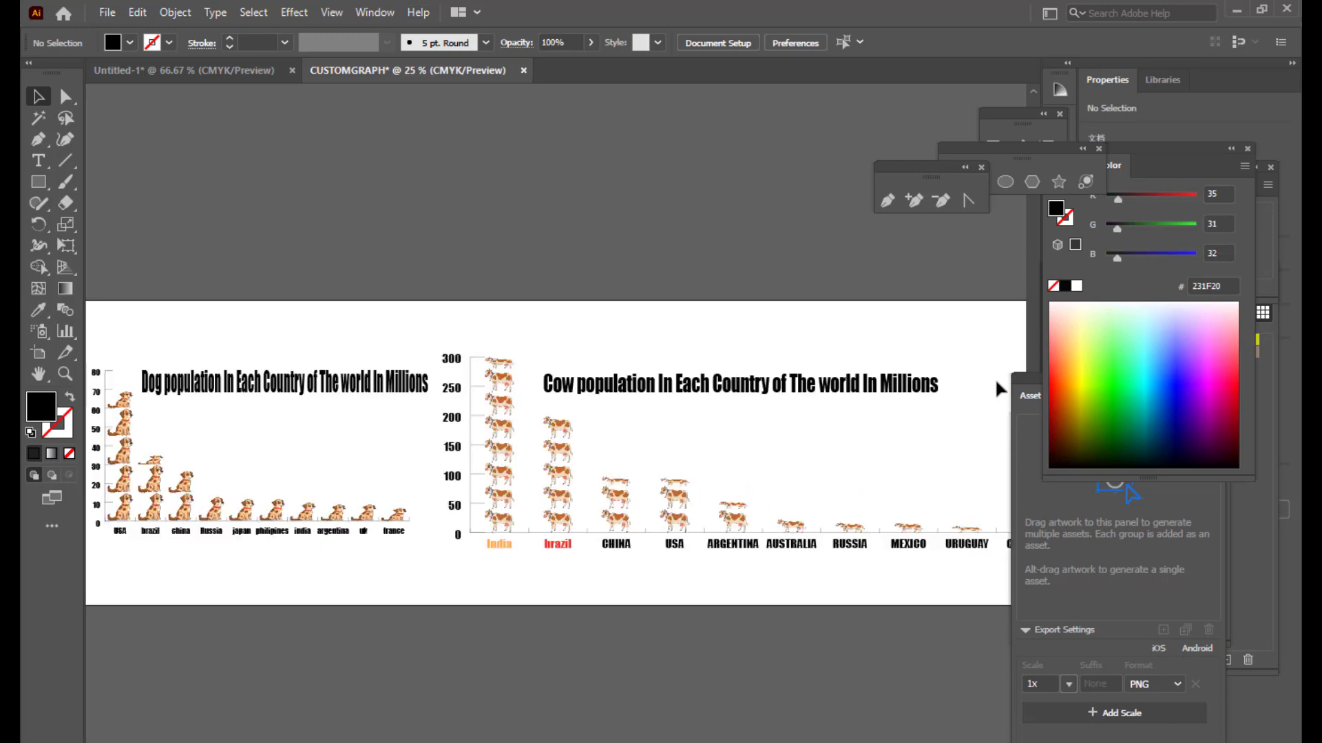
# Step: Move the Asset Export panel away from the artwork and draw a rectangle covering the whole artboard
pyautogui.moveTo(1014, 384); pyautogui.dragTo(1094, 387)
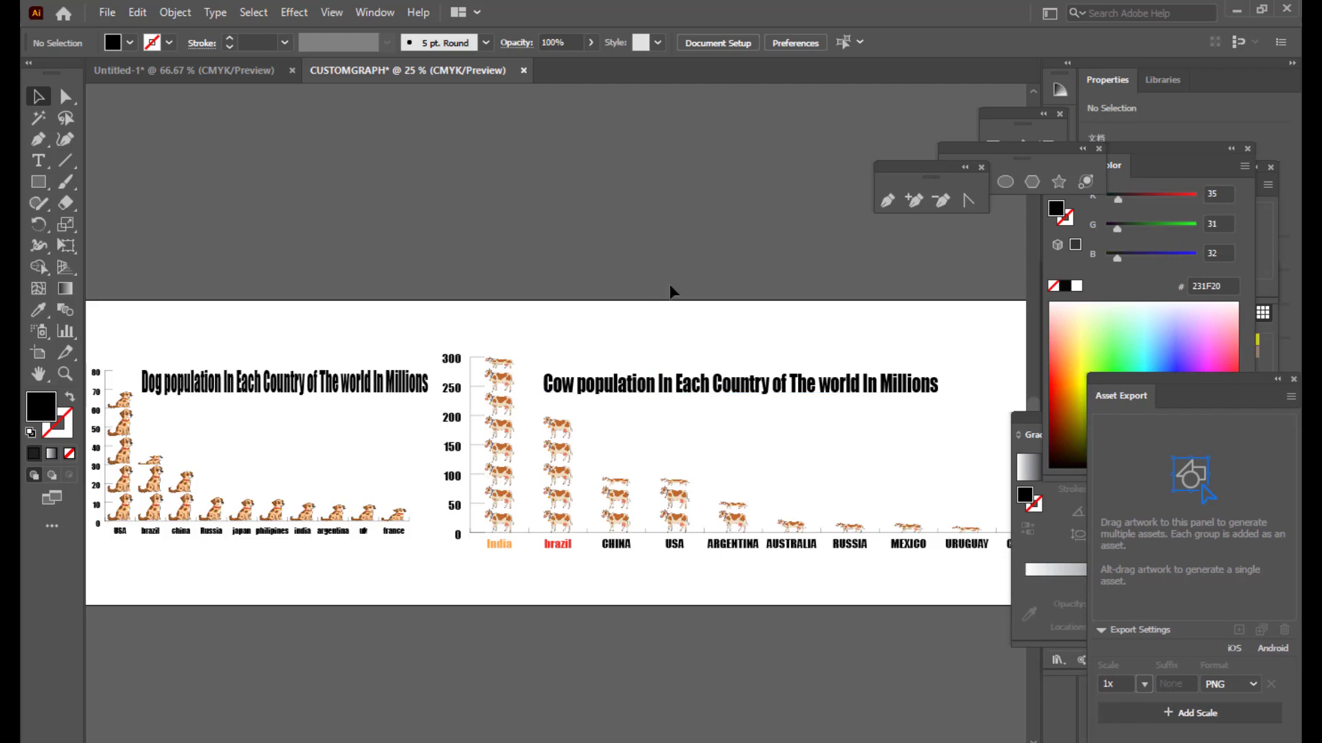
pyautogui.hotkey('ctrl', '-')
pyautogui.click(38, 182)
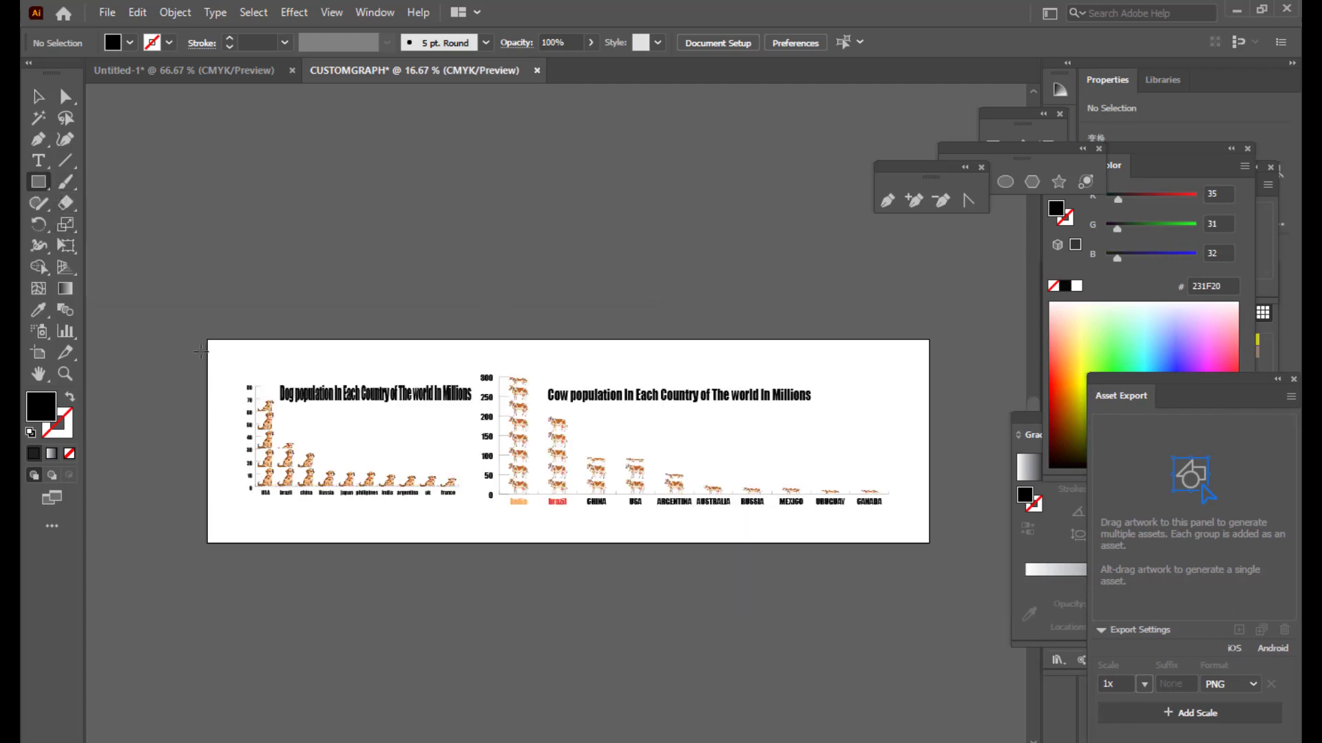
pyautogui.moveTo(207, 339); pyautogui.dragTo(929, 545)
# Step: Fill the artboard-sized rectangle with pale cream (F7F2D0)
pyautogui.doubleClick(43, 409)
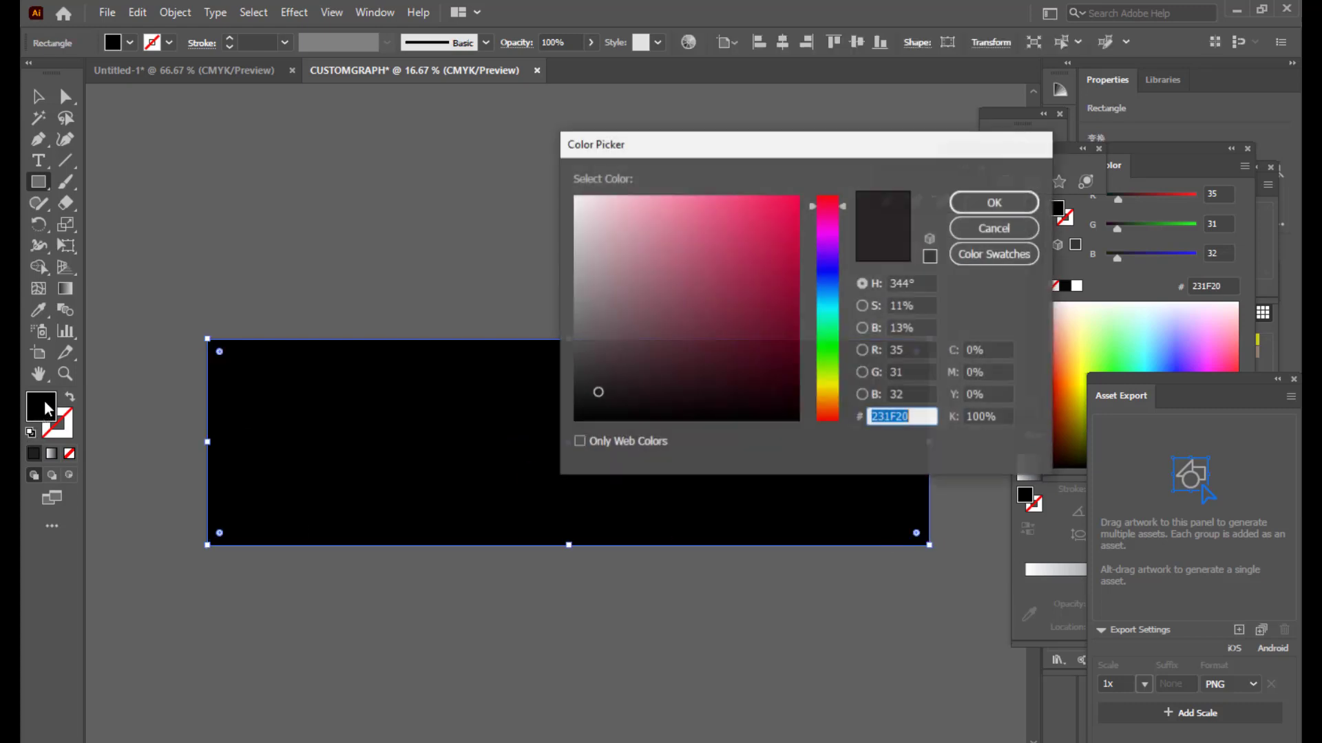
pyautogui.click(829, 390)
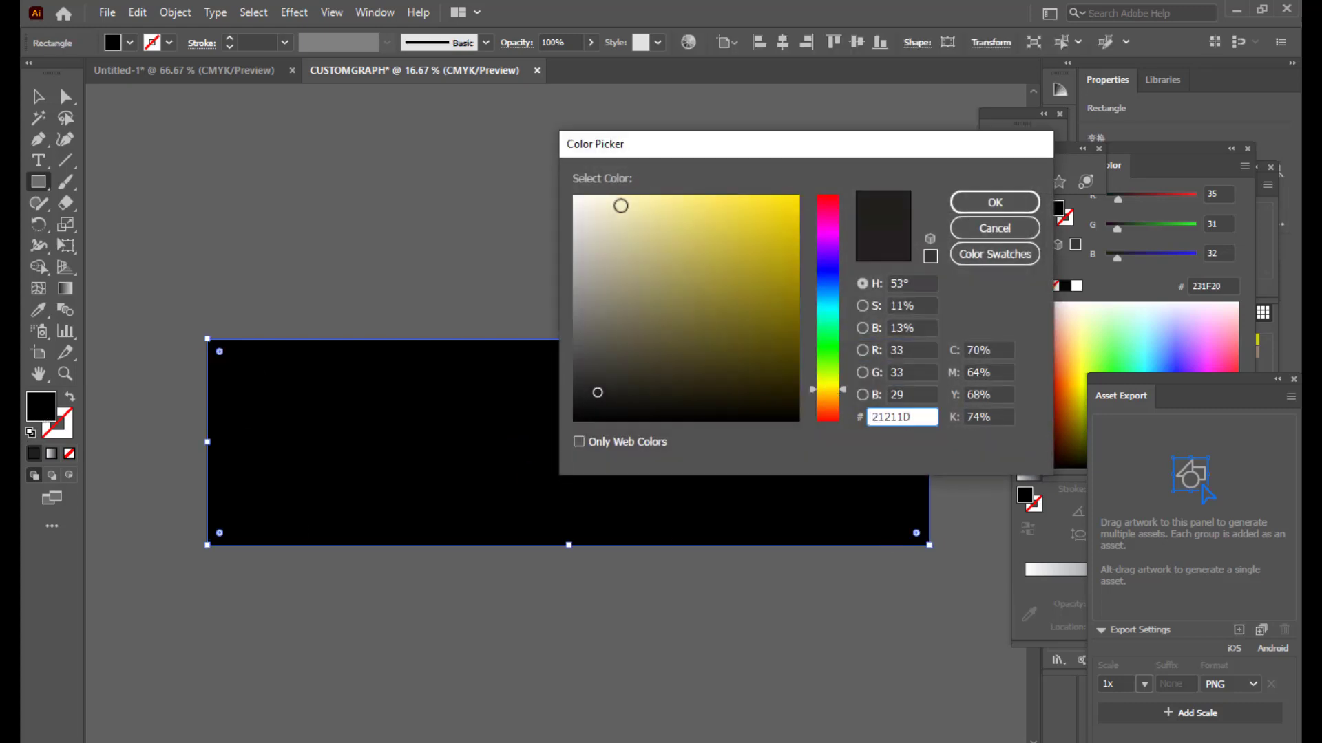
pyautogui.click(608, 202)
pyautogui.click(995, 201)
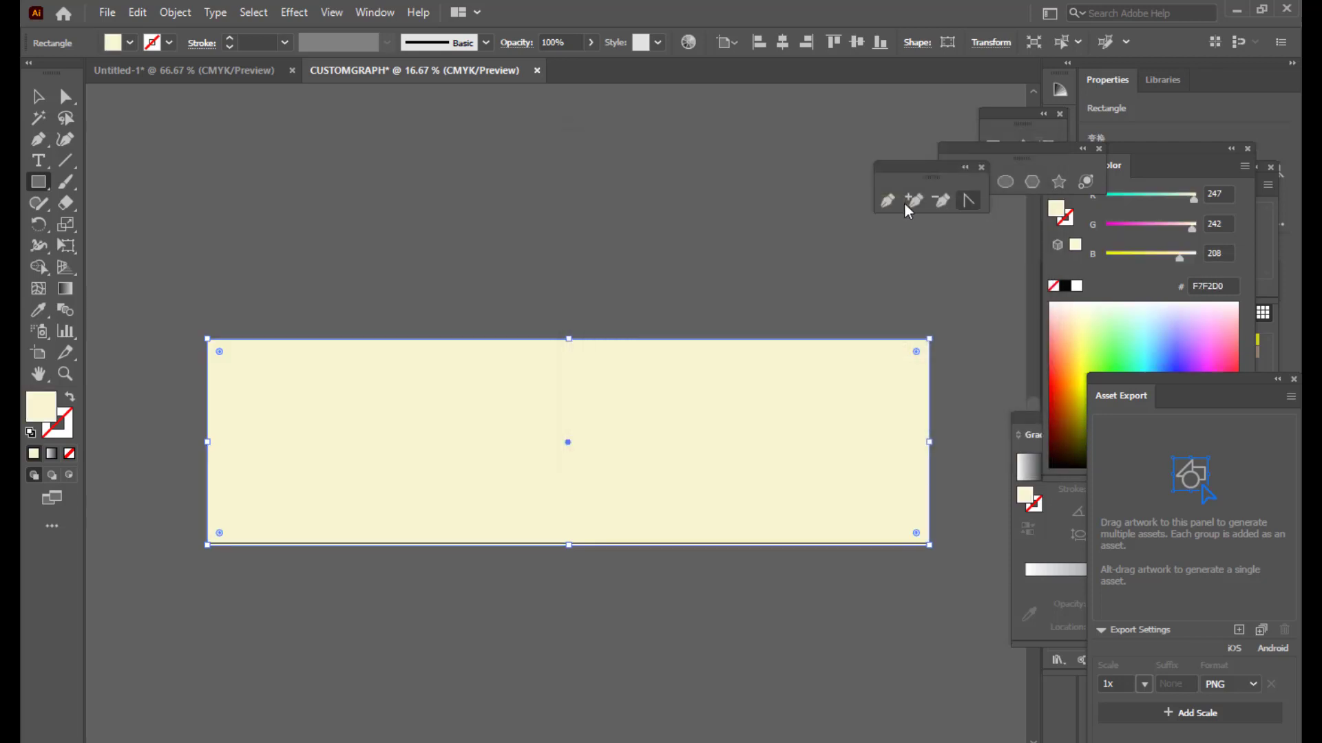
# Step: Send the cream rectangle to the back as a background behind both graphs and deselect it
pyautogui.press('v')
pyautogui.click(569, 182)
pyautogui.click(676, 381)
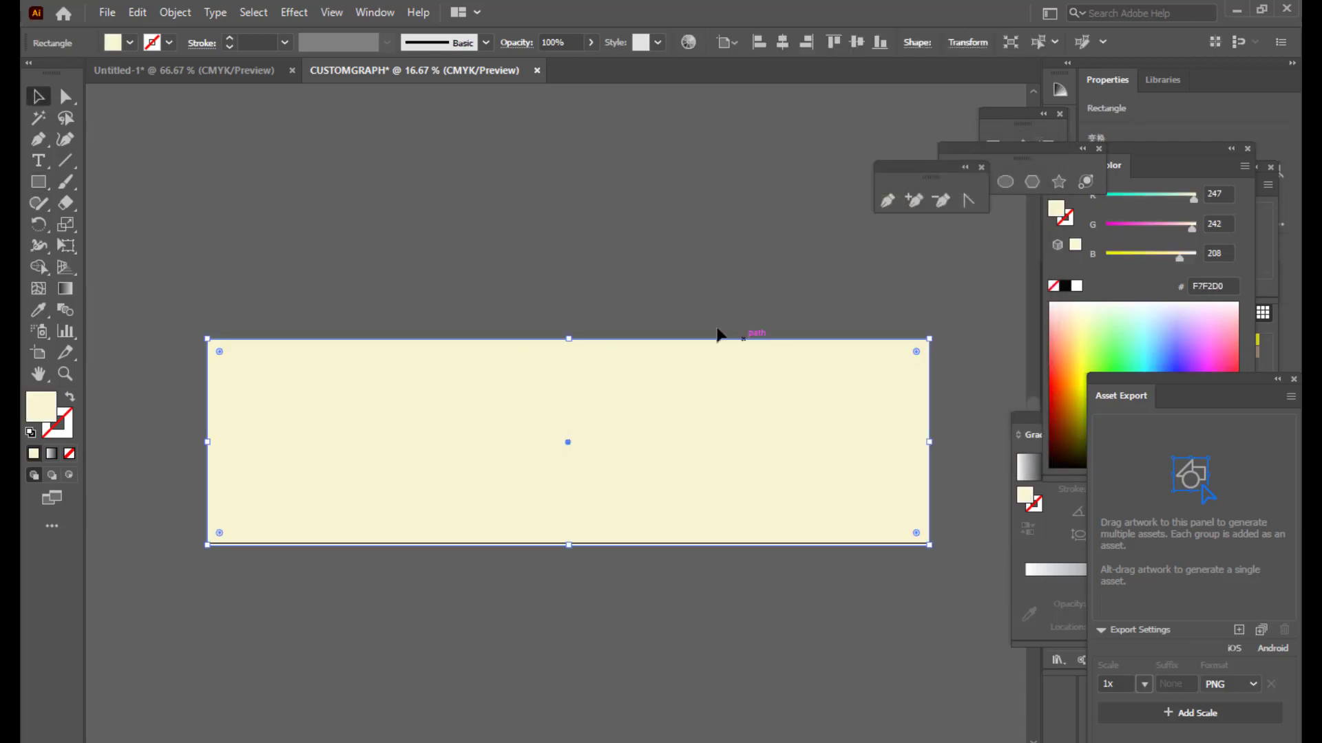
pyautogui.rightClick(676, 365)
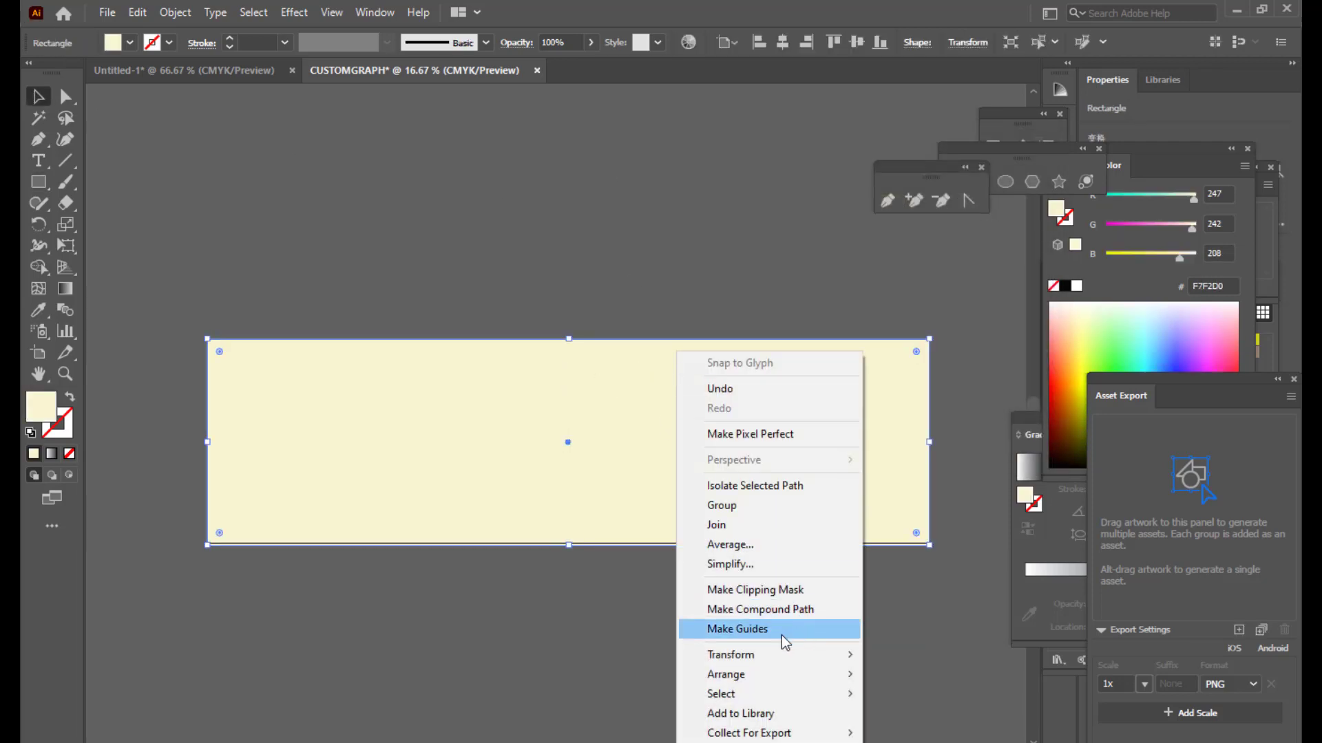
pyautogui.click(864, 679)
pyautogui.rightClick(533, 349)
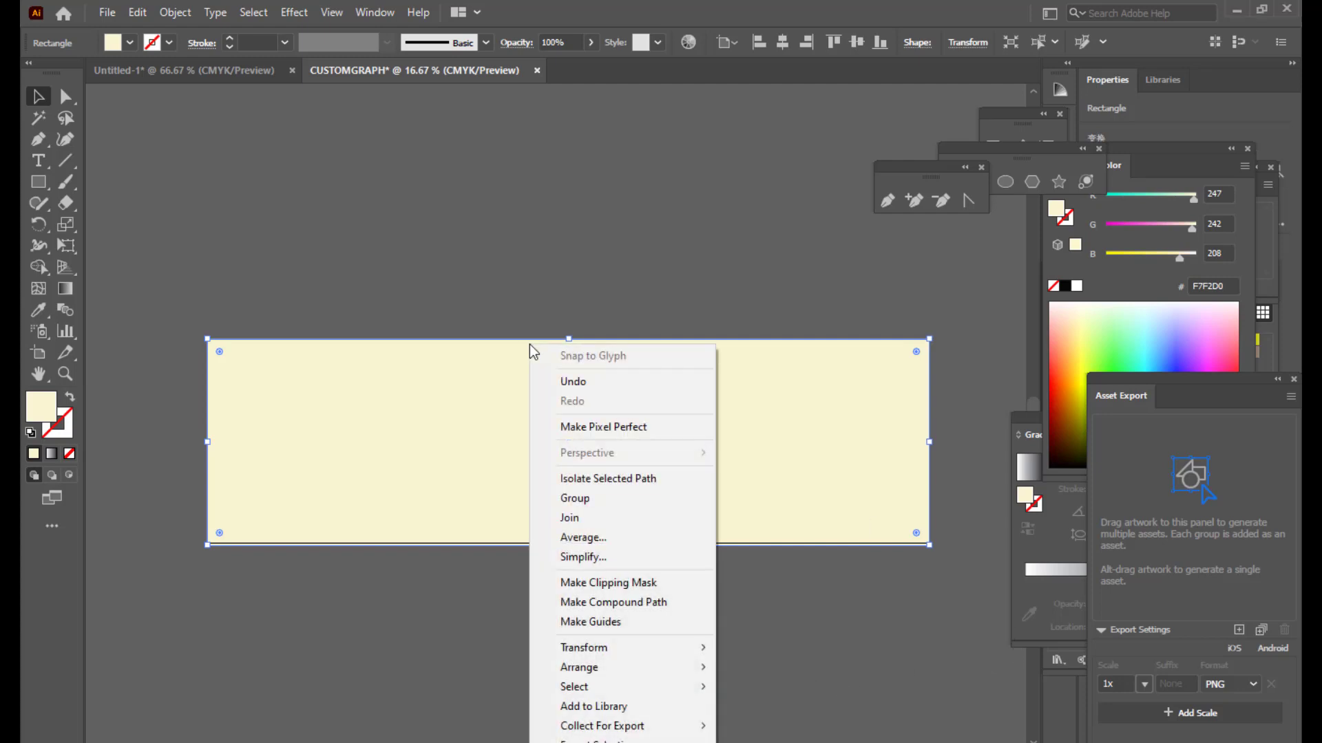
pyautogui.moveTo(610, 672)
pyautogui.click(790, 725)
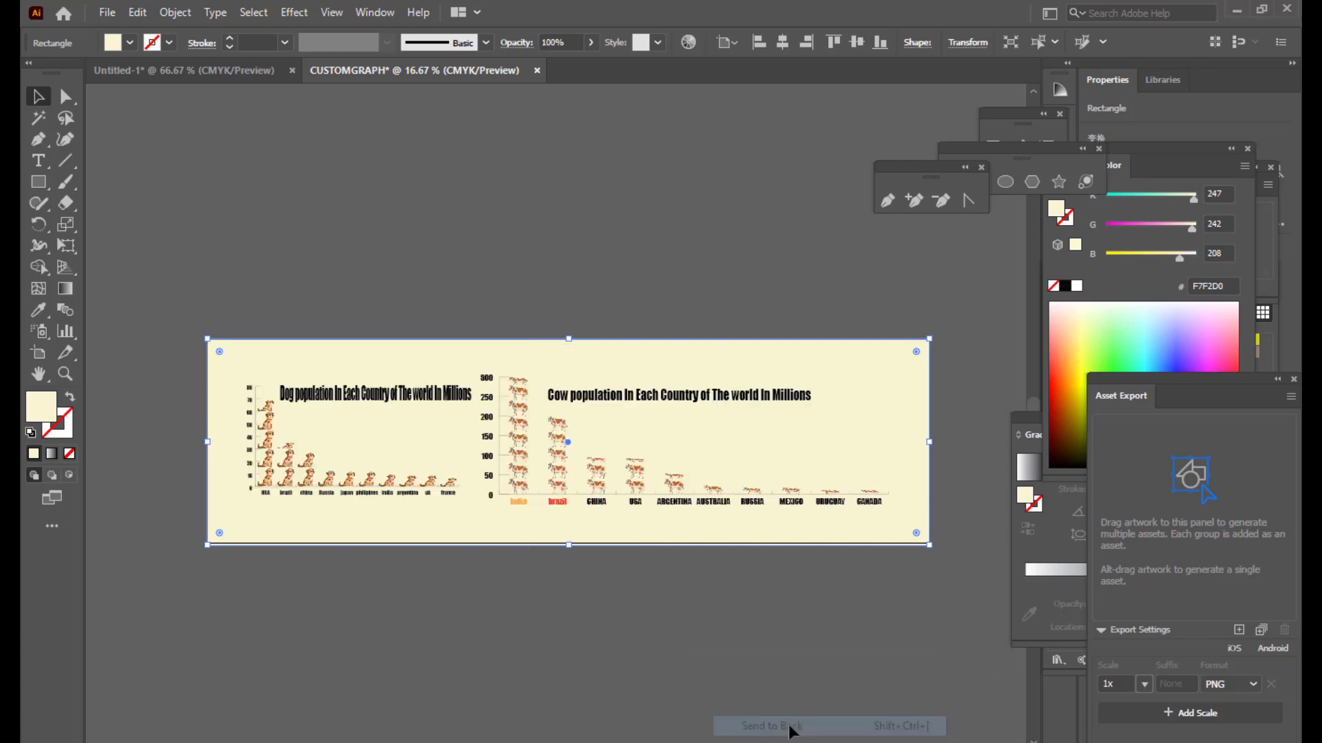
pyautogui.click(606, 234)
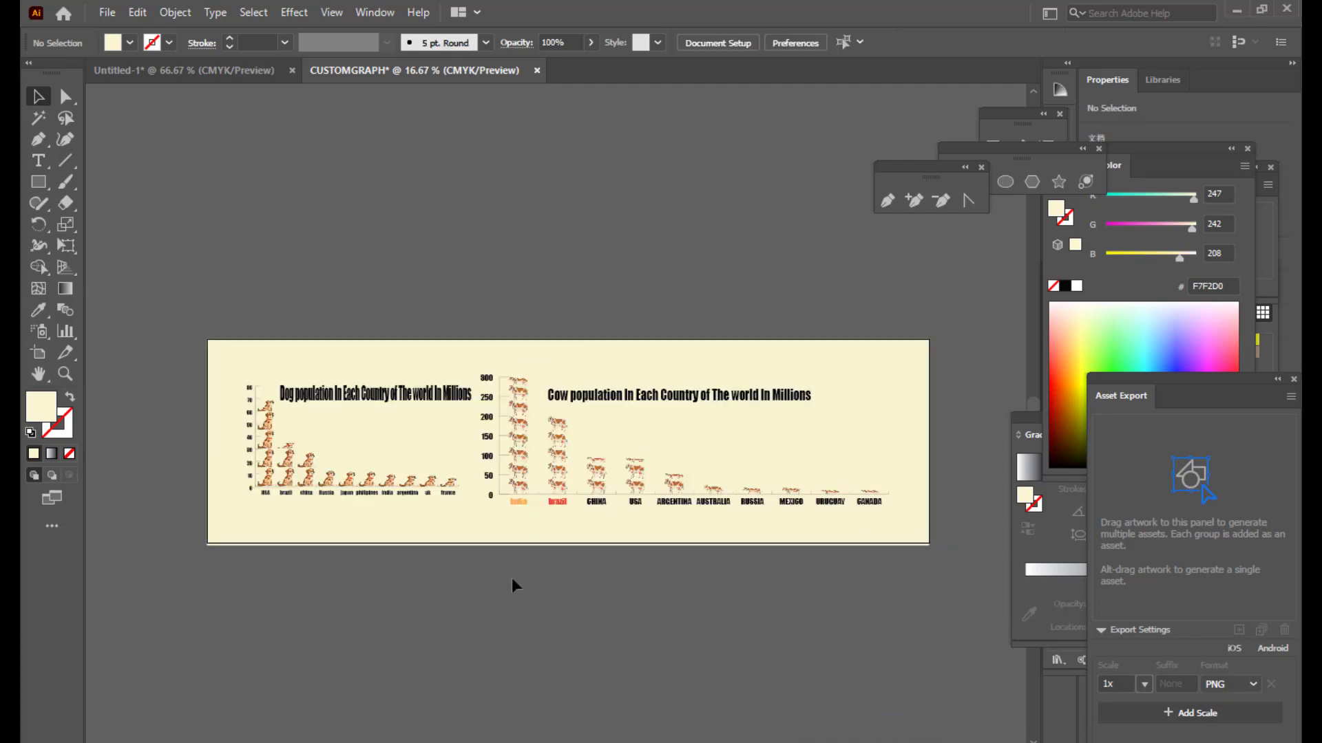
pyautogui.scroll(4, 536, 439)
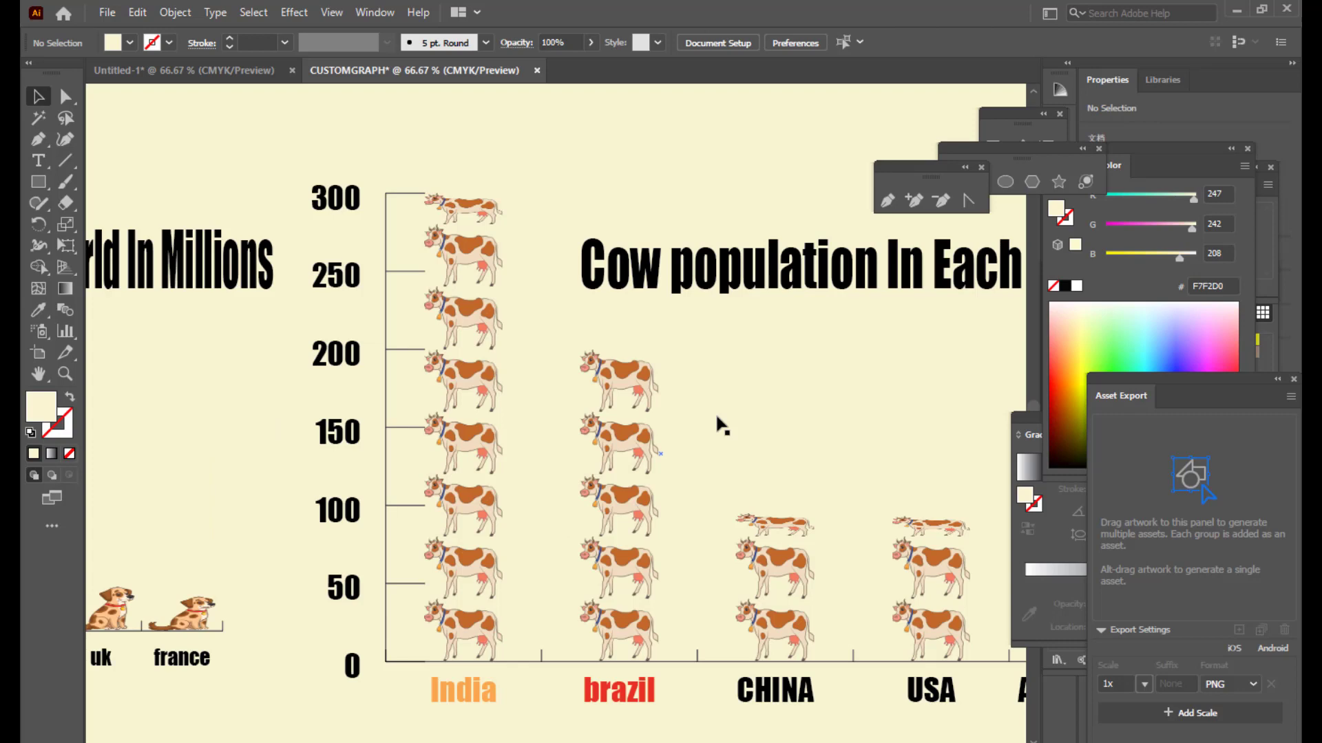
pyautogui.press('space')
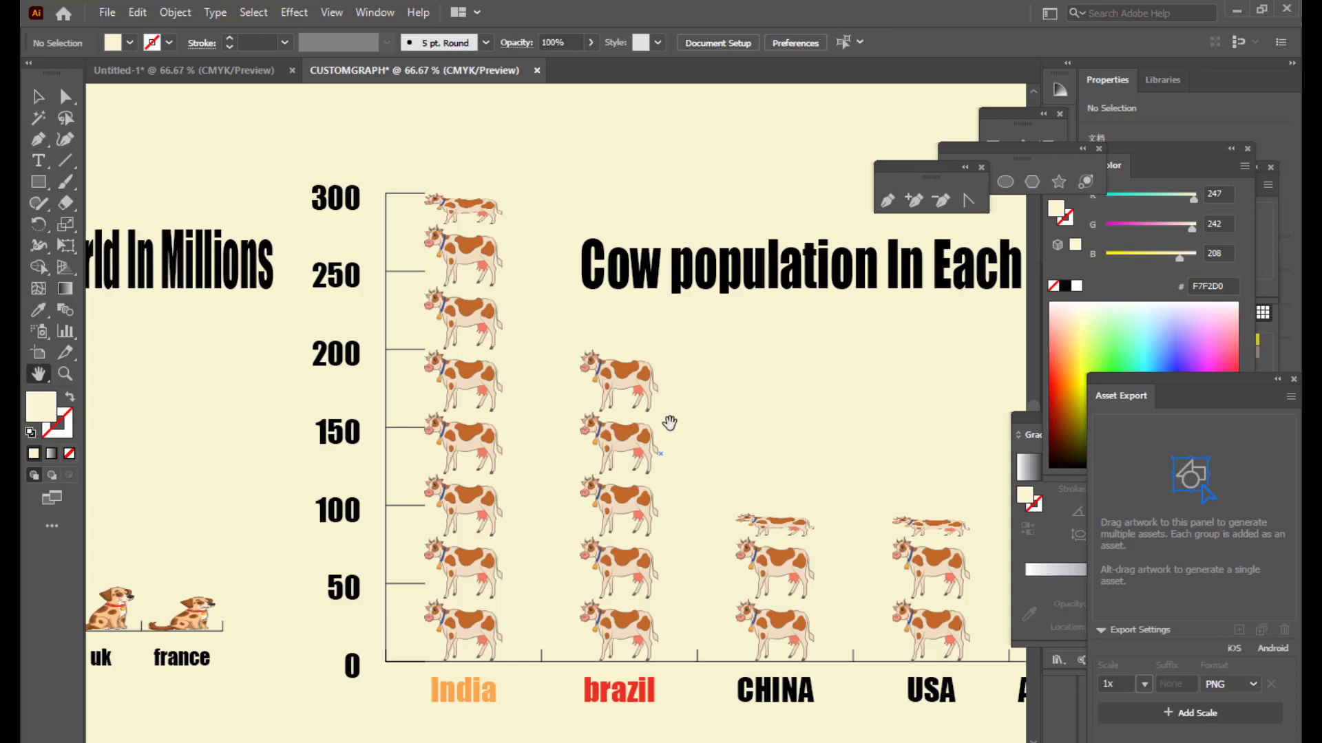
# Step: Examine the dog and cow graphs, their titles and labels against the cream background across the whole artboard
pyautogui.moveTo(490, 425); pyautogui.dragTo(1059, 424)
pyautogui.moveTo(302, 496)
pyautogui.mouseDown()
pyautogui.moveTo(758, 428)
pyautogui.moveTo(509, 415)
pyautogui.mouseUp()
pyautogui.moveTo(771, 418); pyautogui.dragTo(709, 469)
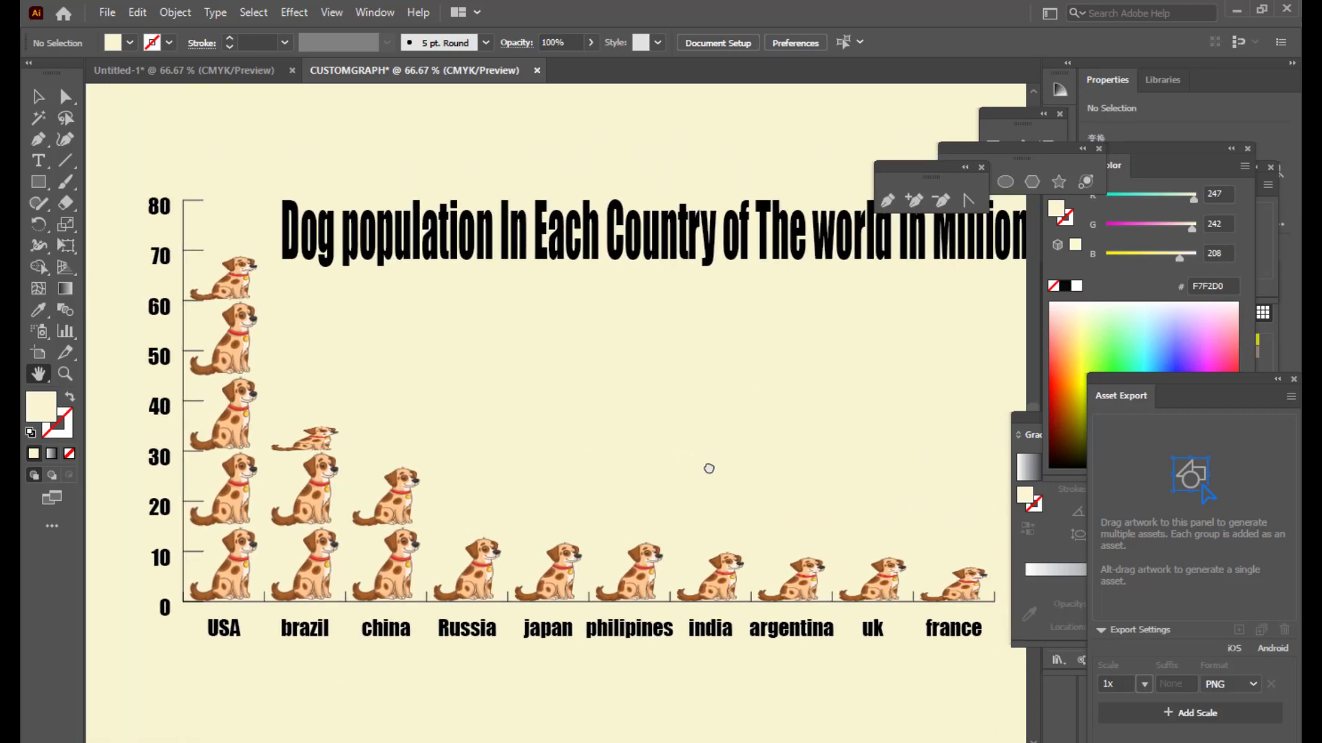
pyautogui.hotkey('ctrl', '-')
pyautogui.moveTo(750, 422); pyautogui.dragTo(555, 431)
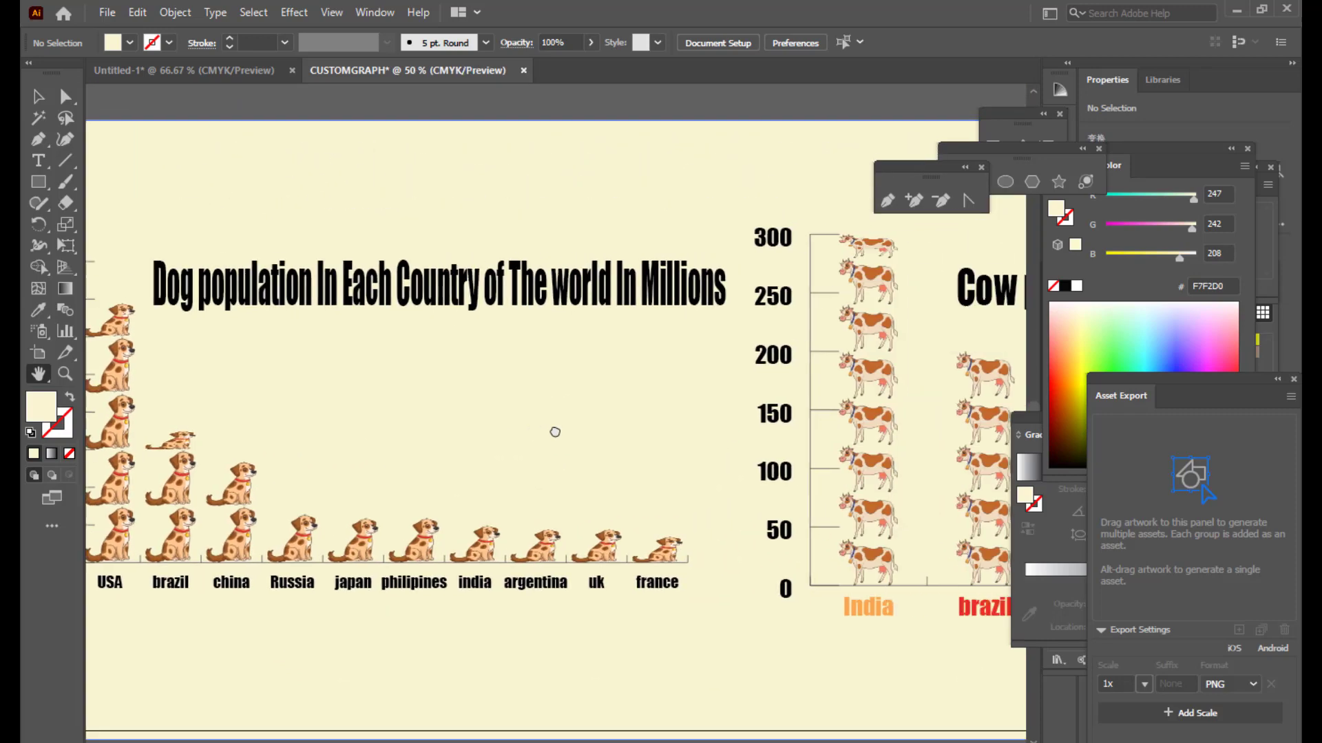
pyautogui.moveTo(802, 404); pyautogui.dragTo(457, 411)
pyautogui.moveTo(890, 405); pyautogui.dragTo(469, 412)
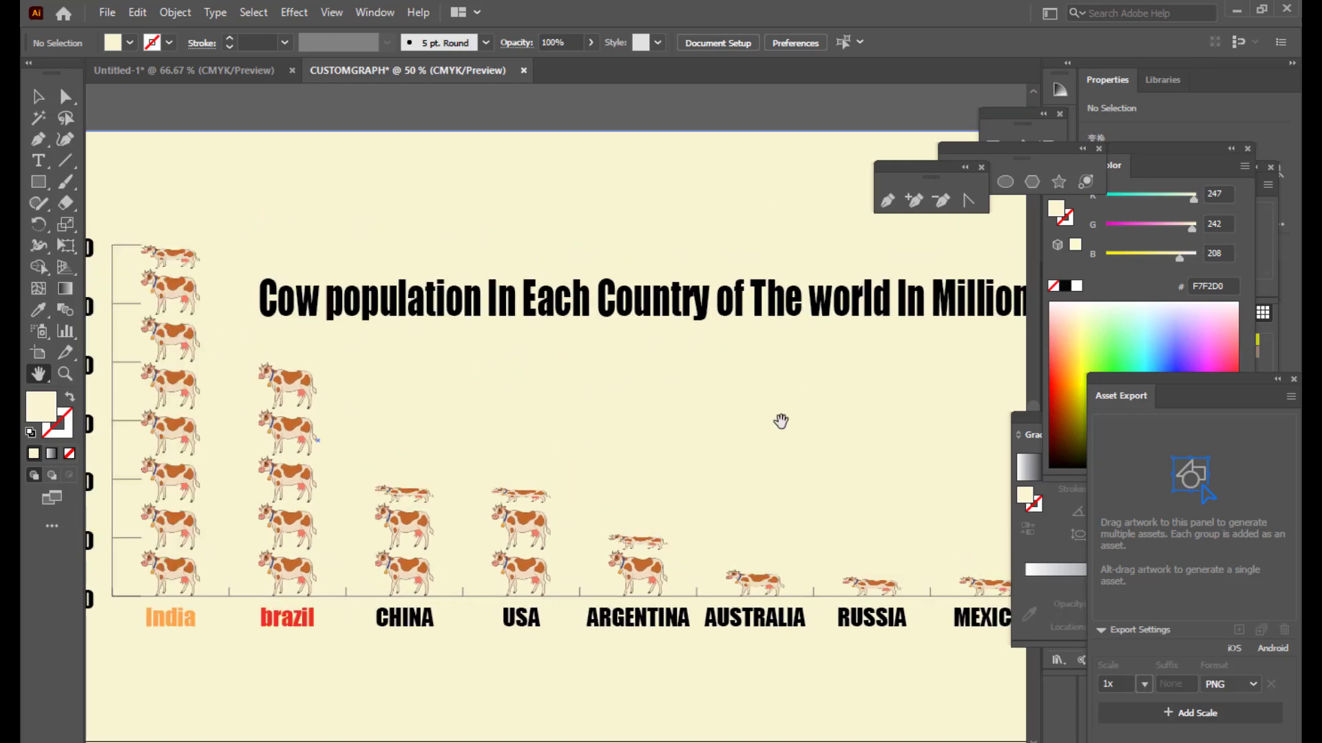
pyautogui.hotkey('ctrl', '-')
pyautogui.moveTo(552, 410); pyautogui.dragTo(948, 411)
pyautogui.moveTo(496, 425); pyautogui.dragTo(550, 447)
# Step: Start exporting the artwork as a PNG file with the Desktop as the destination folder
pyautogui.click(107, 12)
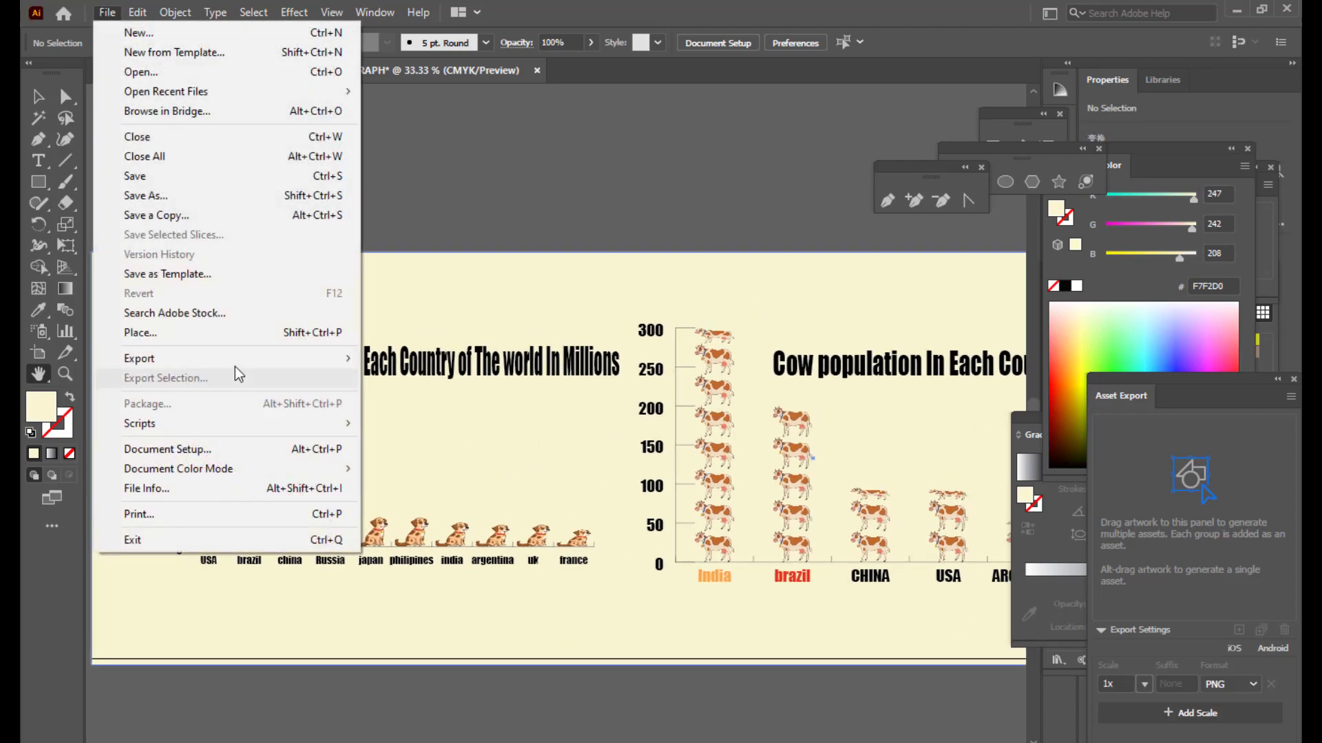
pyautogui.moveTo(245, 359)
pyautogui.click(406, 379)
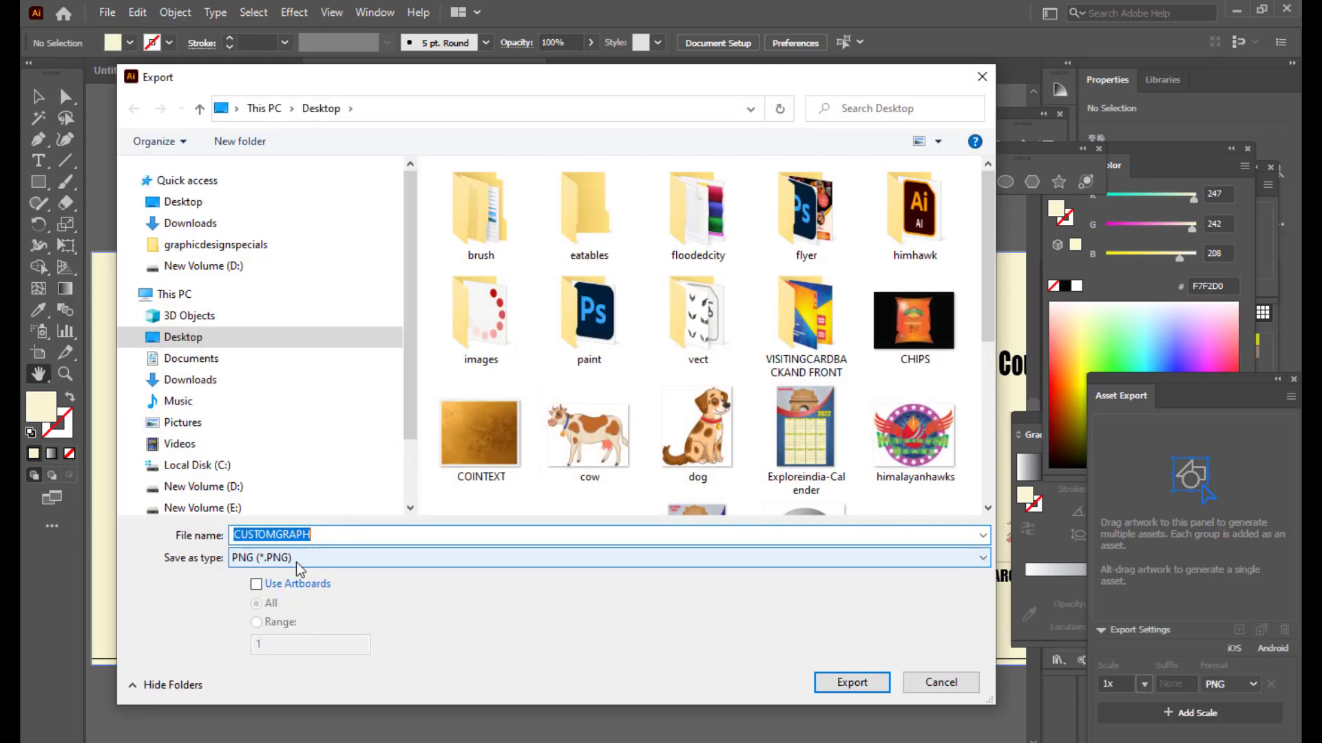
pyautogui.click(192, 205)
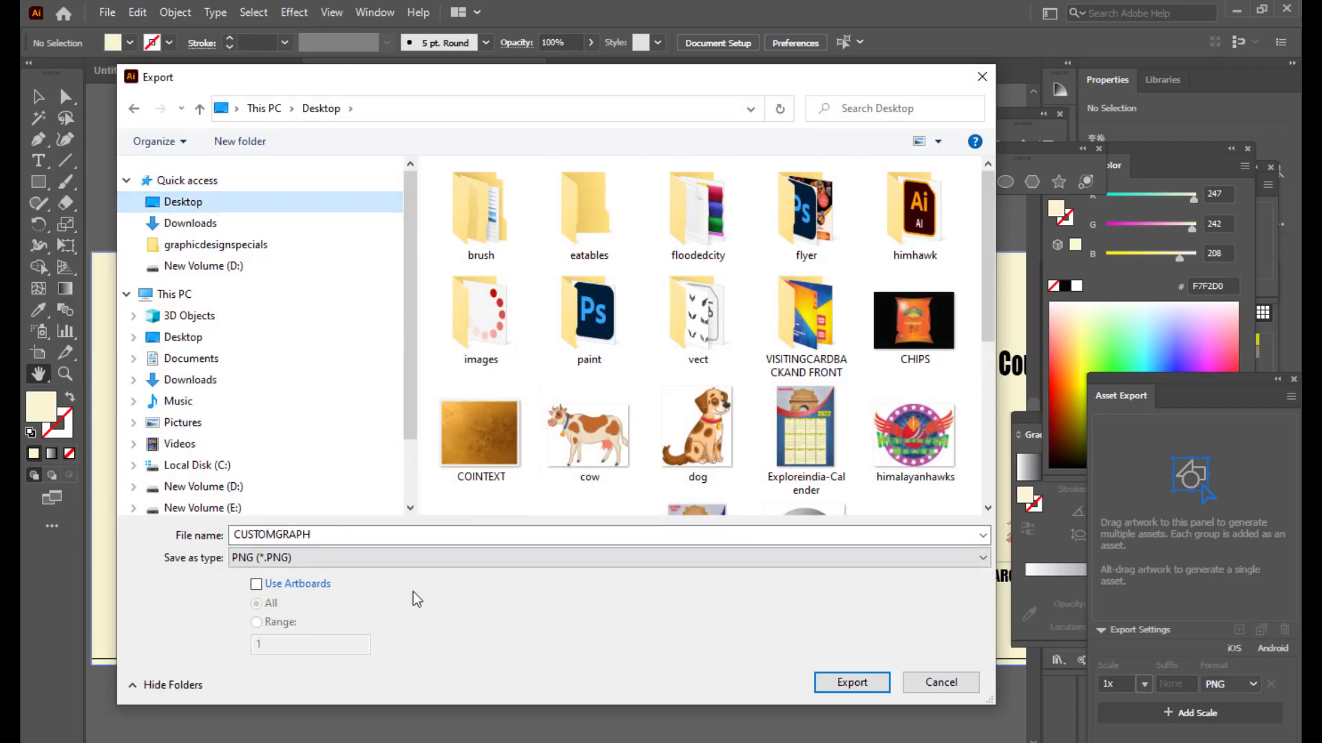
pyautogui.moveTo(989, 287); pyautogui.dragTo(975, 475)
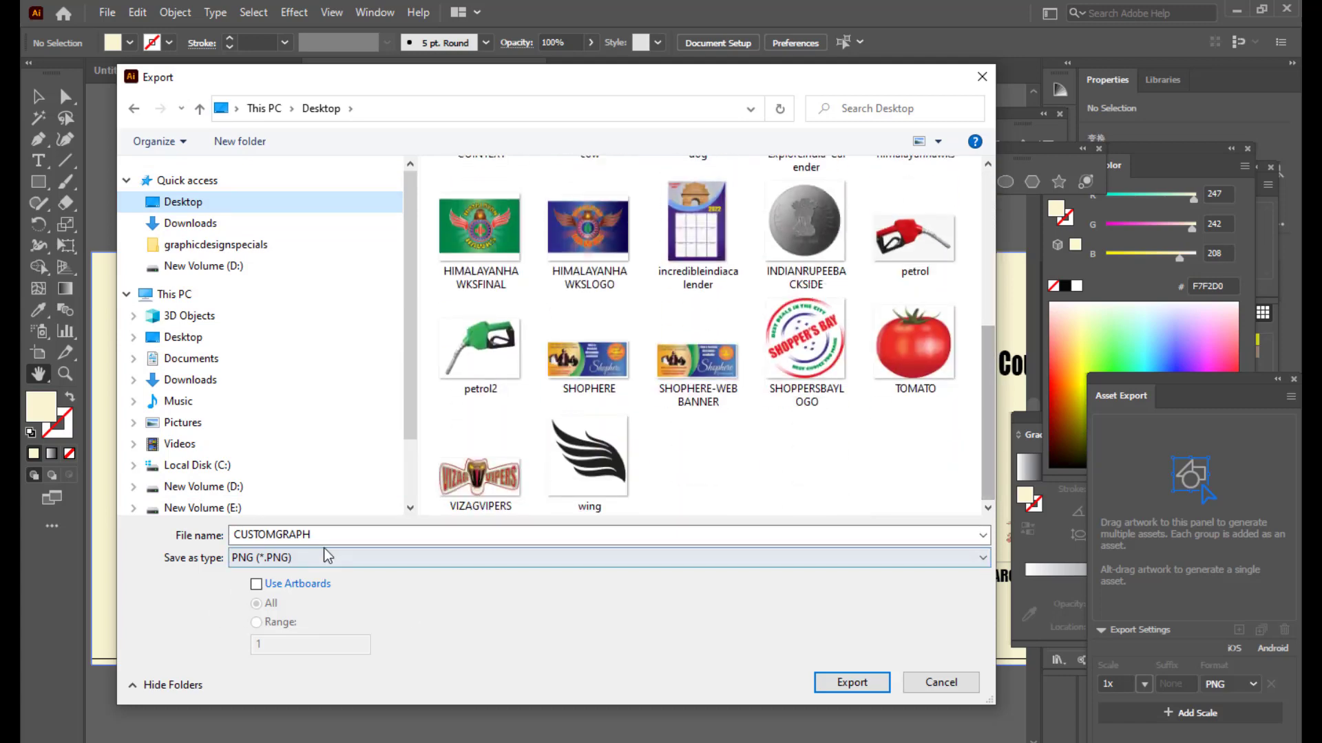
# Step: Name the file dogandcowpopulationdataofcountries and export it as a PNG at Screen (72 ppi) with Type Optimized anti-aliasing and a transparent background colour
pyautogui.click(334, 536)
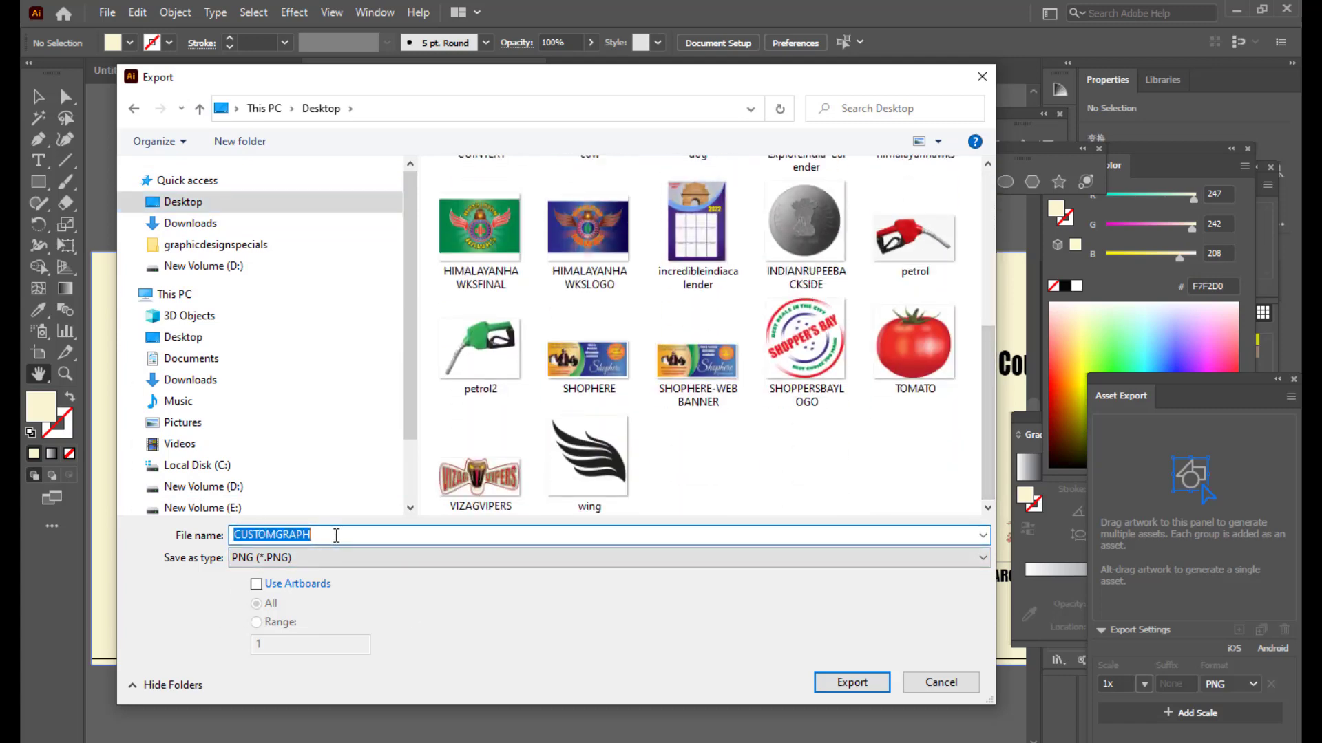
pyautogui.write('dogandcowpopu')
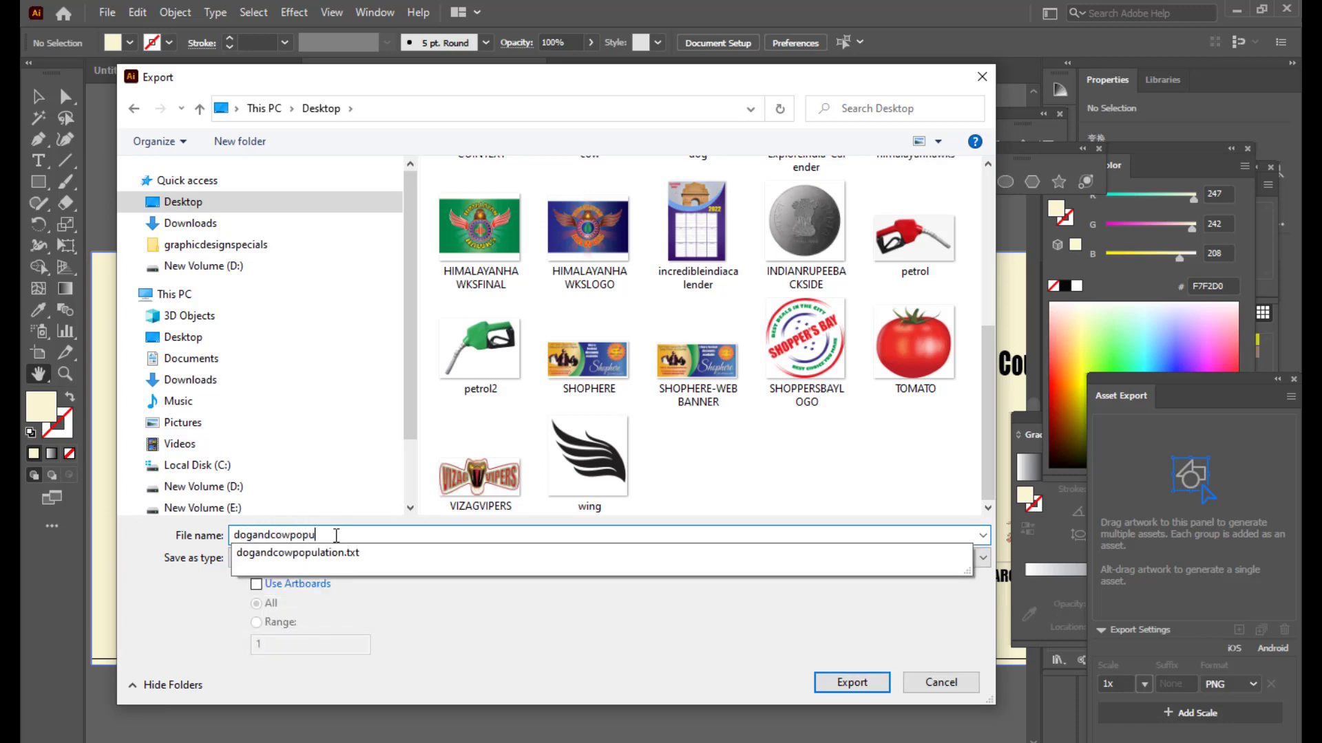
pyautogui.write('lationdata')
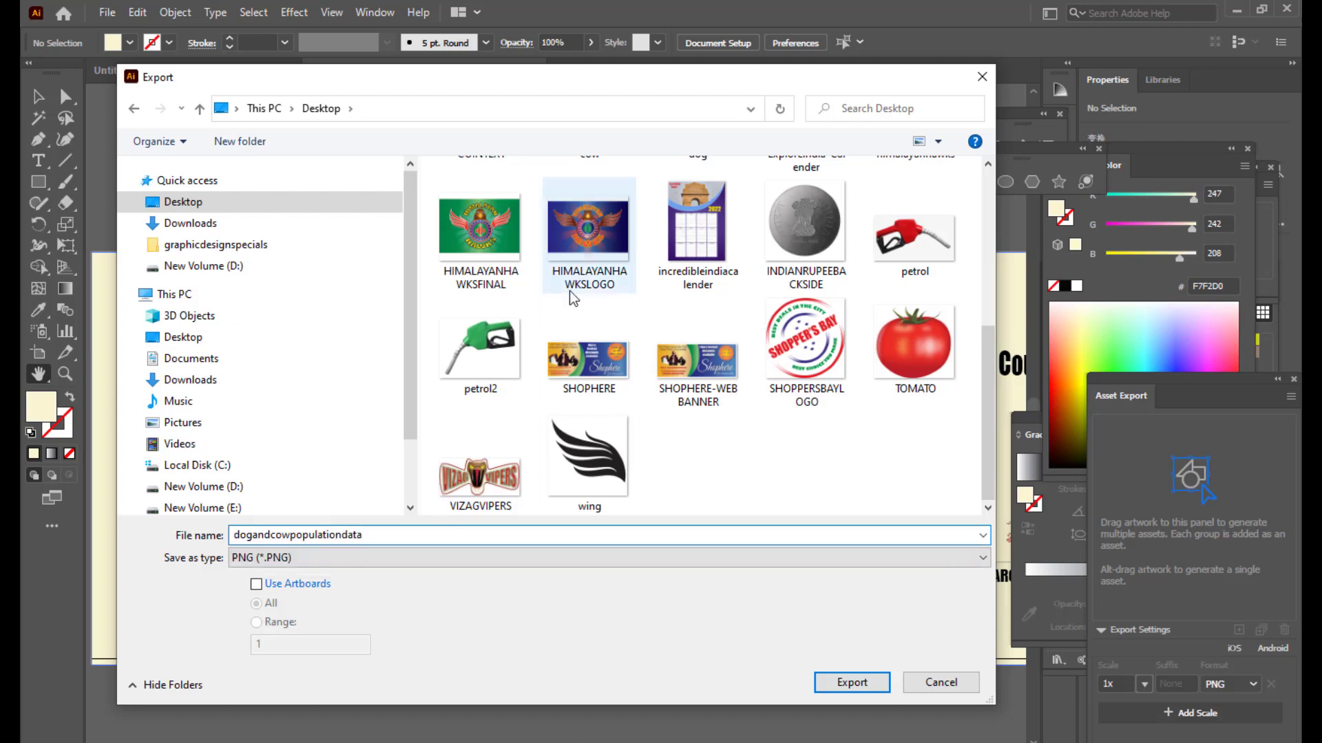
pyautogui.write('of')
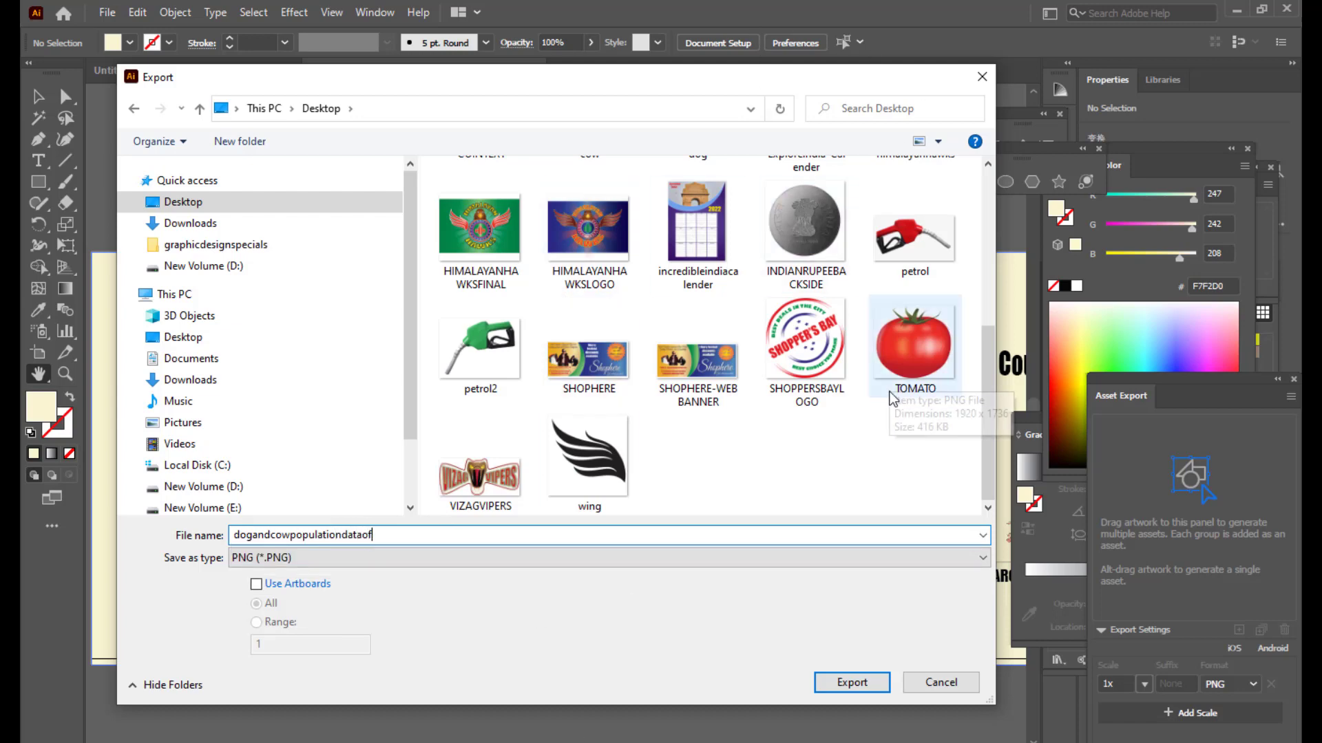
pyautogui.write('countries')
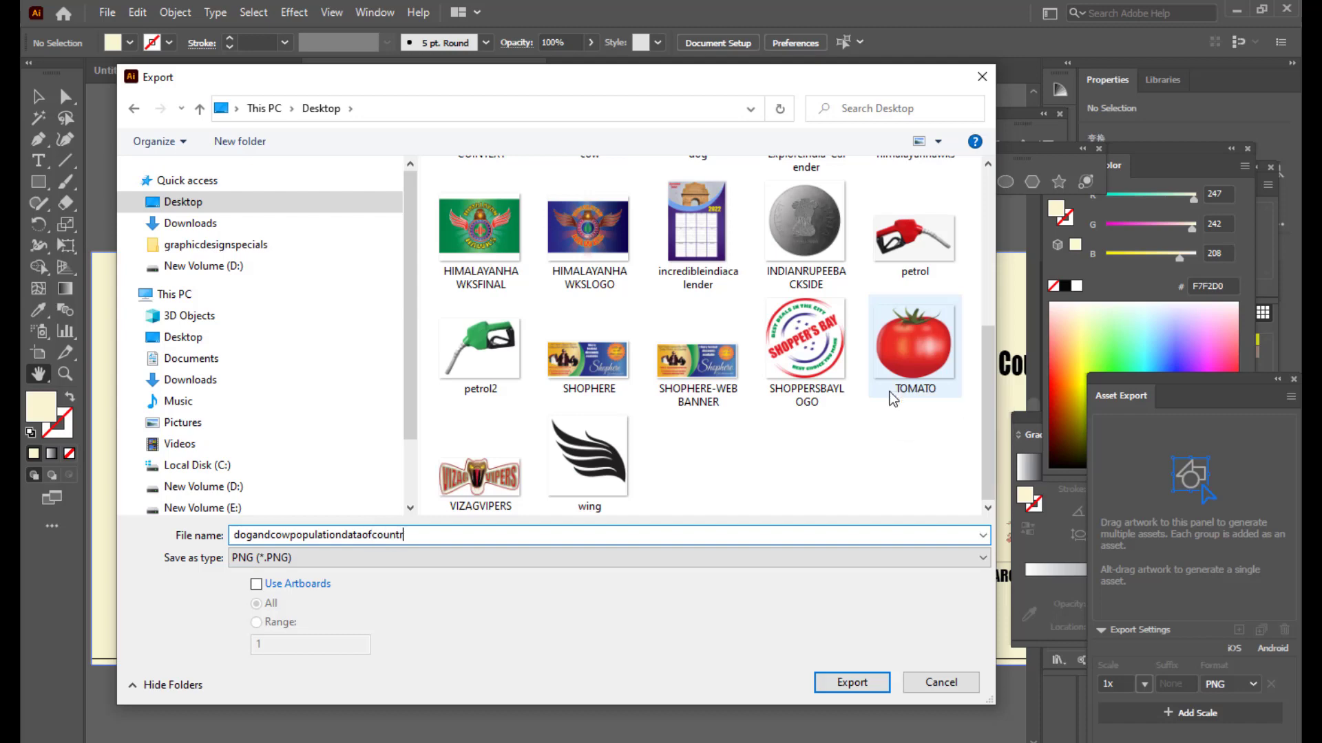
pyautogui.click(851, 682)
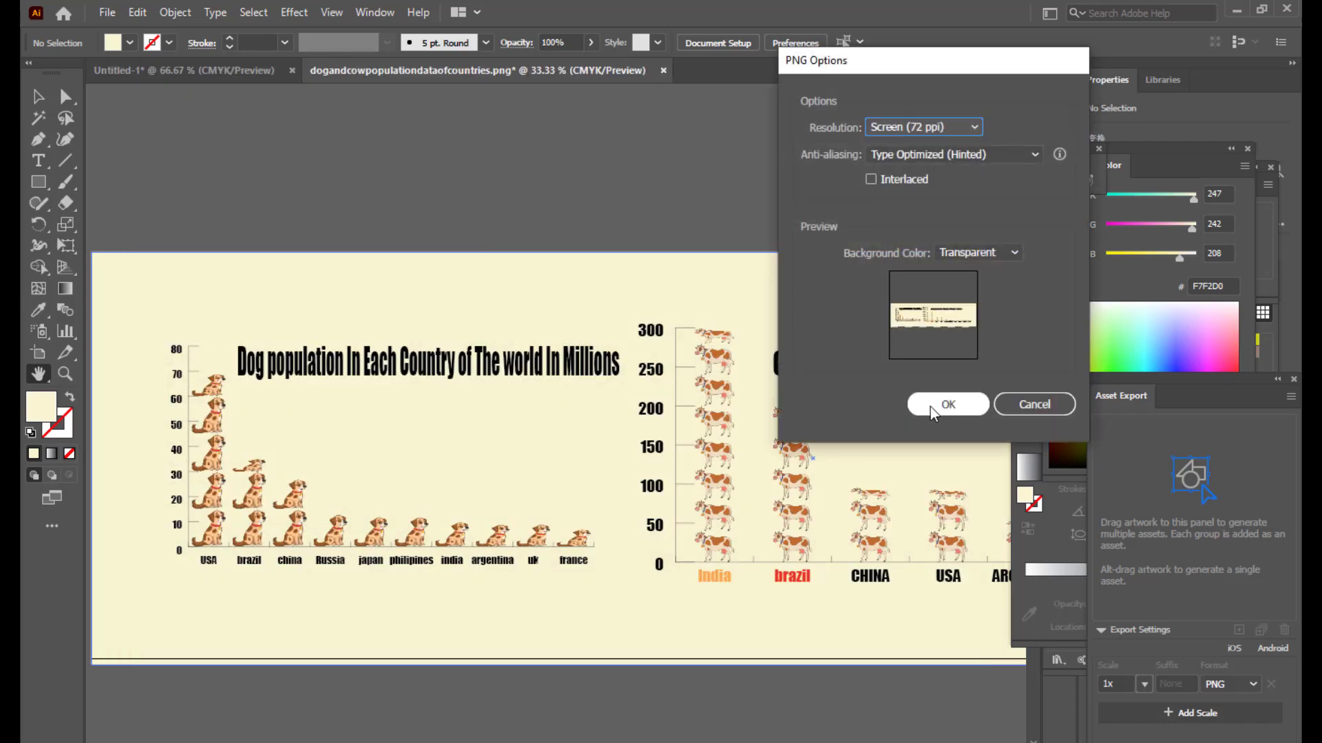
pyautogui.moveTo(932, 71); pyautogui.dragTo(788, 93)
pyautogui.click(798, 423)
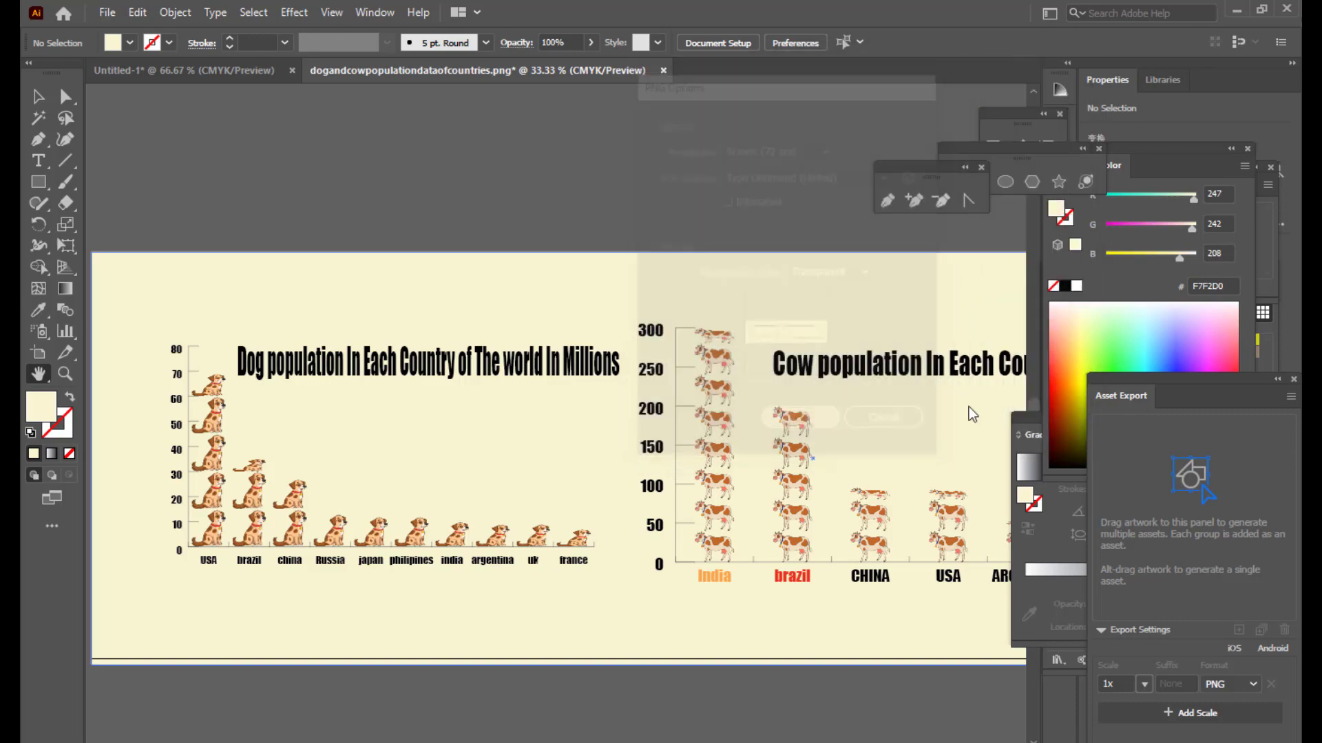
# Step: Open the exported population PNG from the desktop in Photos and inspect the cow and dog graphs up close
pyautogui.click(1238, 14)
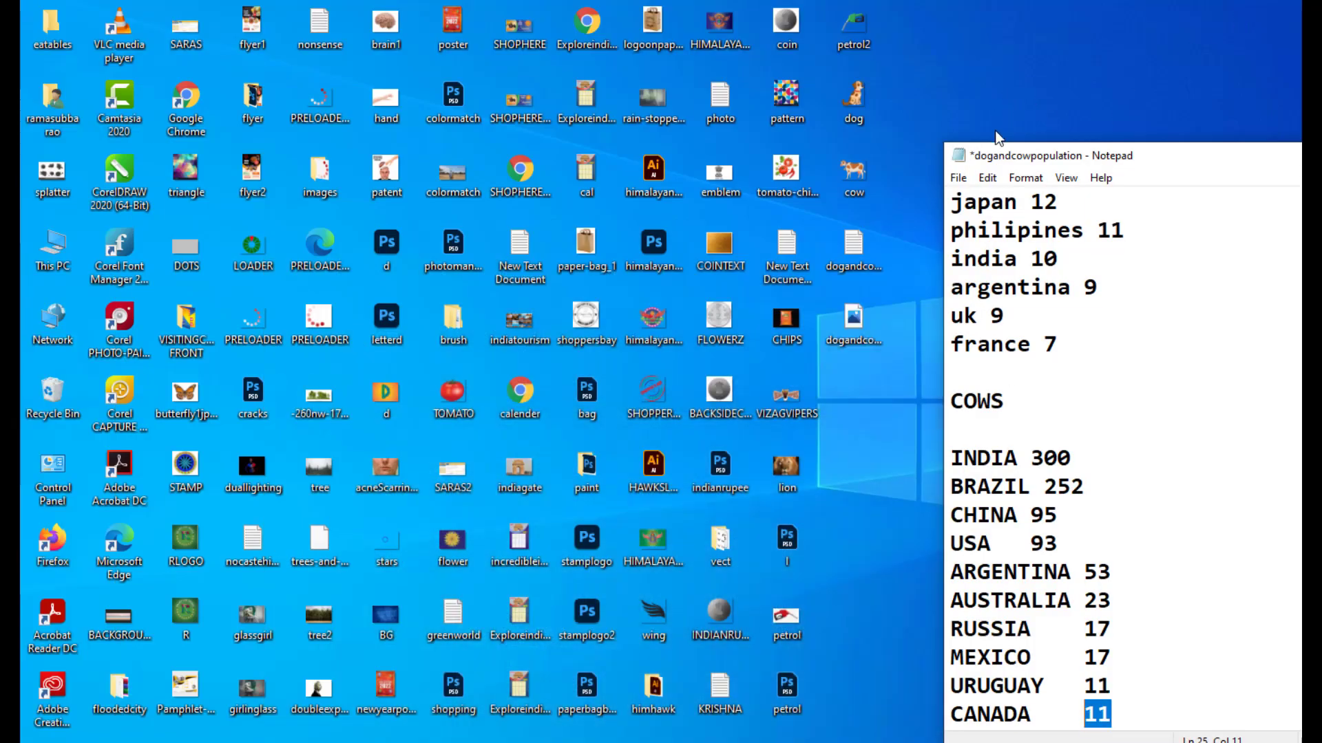
pyautogui.doubleClick(866, 327)
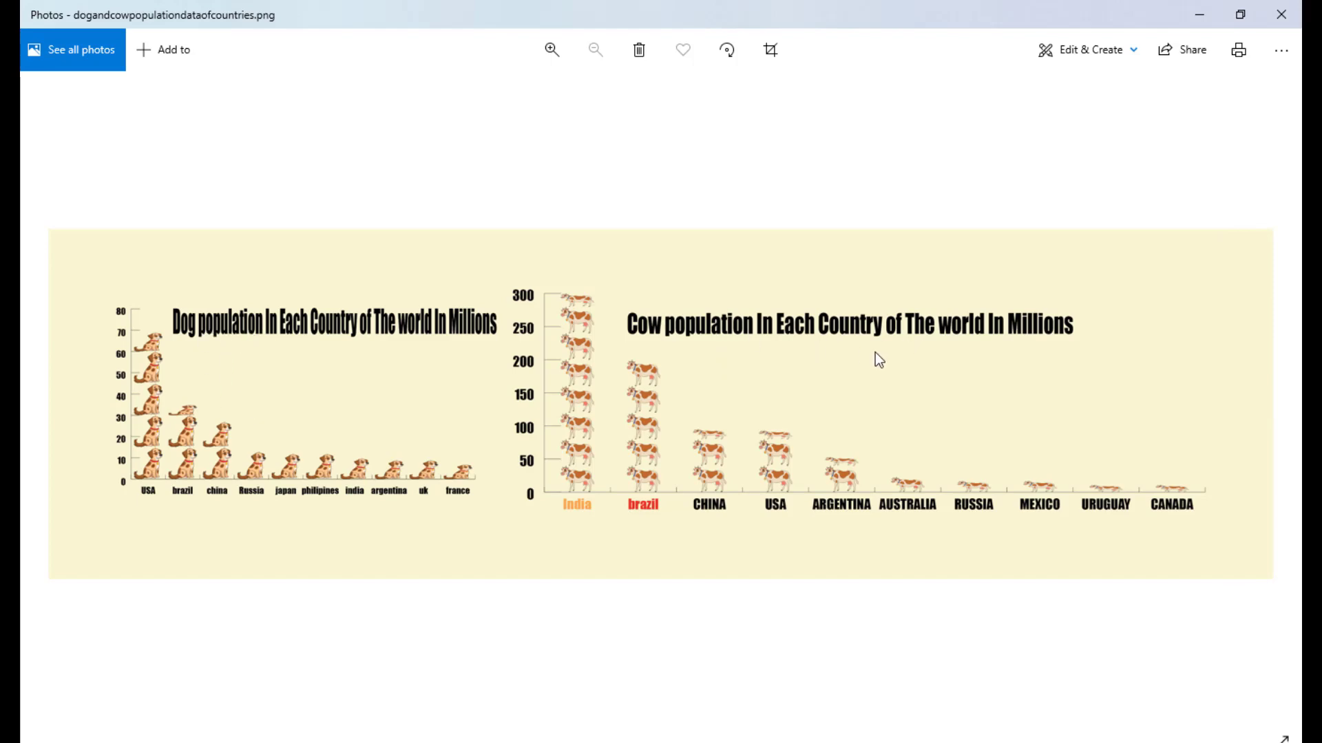
pyautogui.scroll(5, 668, 392)
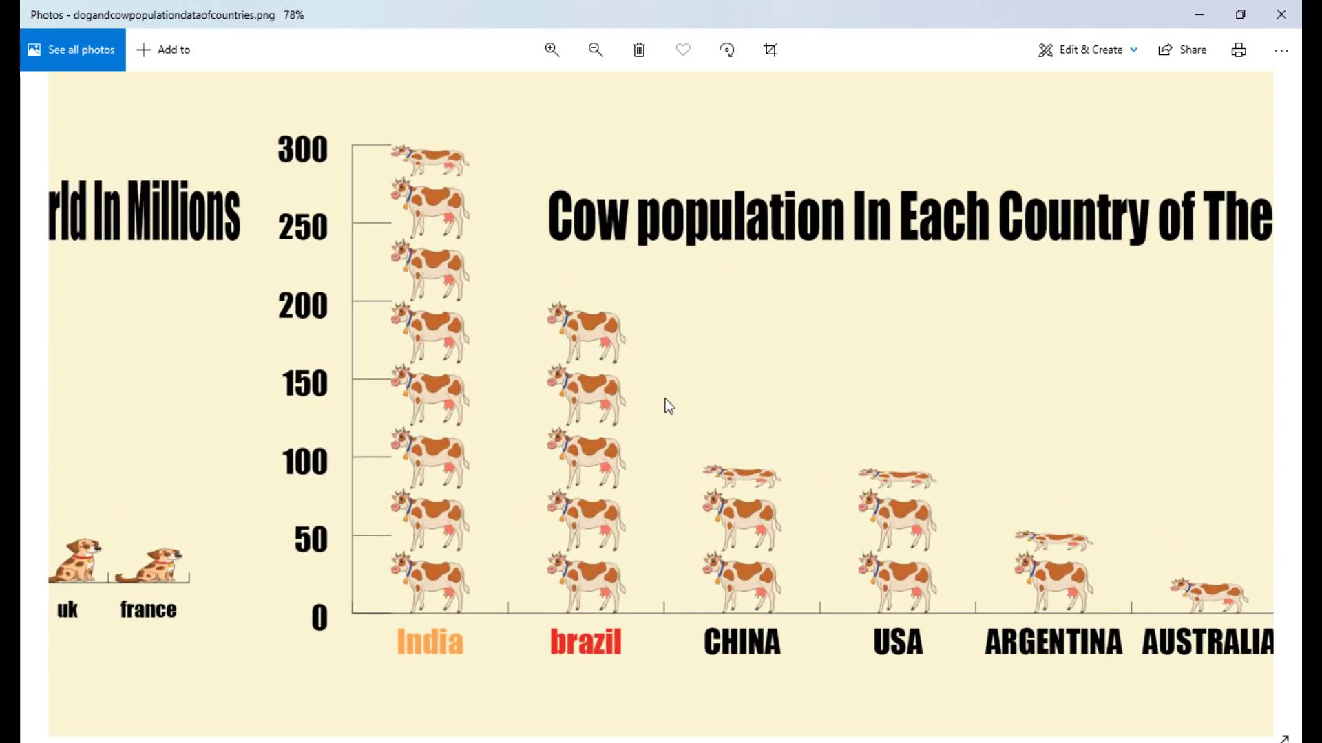
pyautogui.moveTo(578, 428); pyautogui.dragTo(638, 395)
pyautogui.moveTo(839, 356); pyautogui.dragTo(1041, 368)
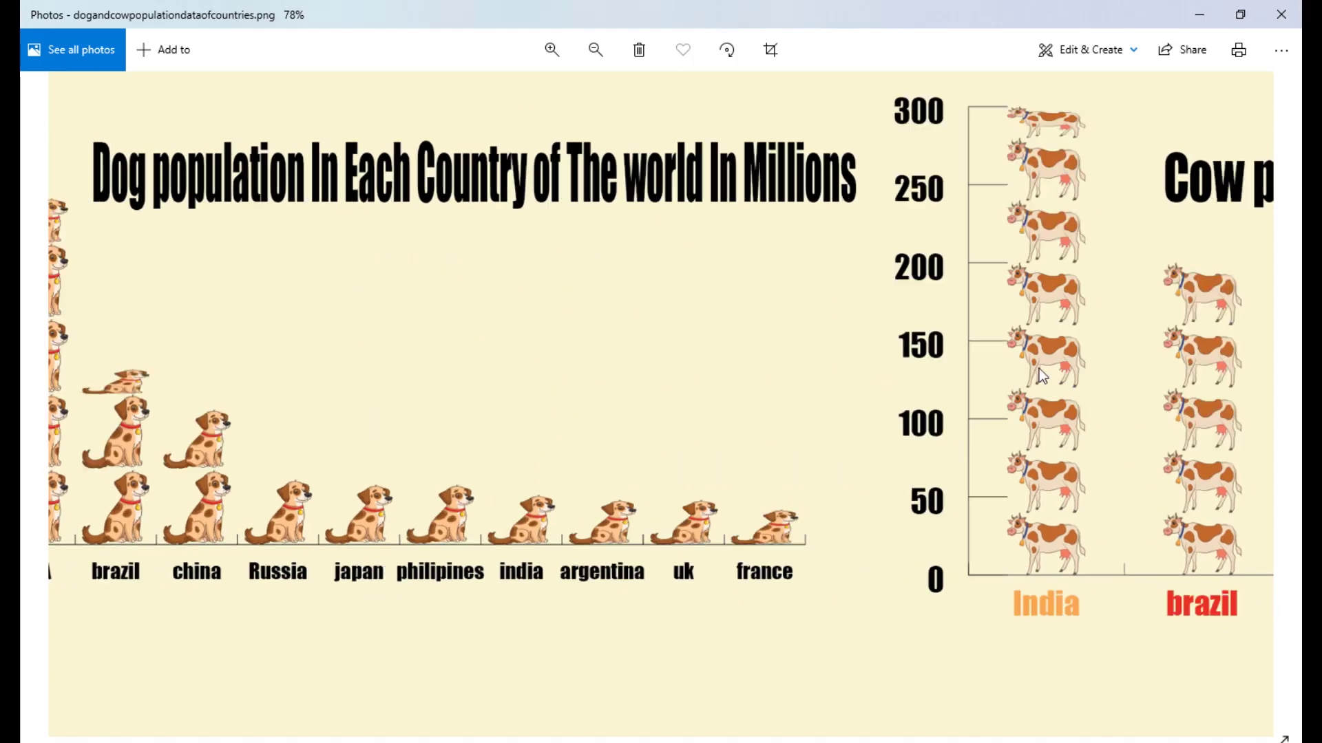
pyautogui.scroll(1, 472, 428)
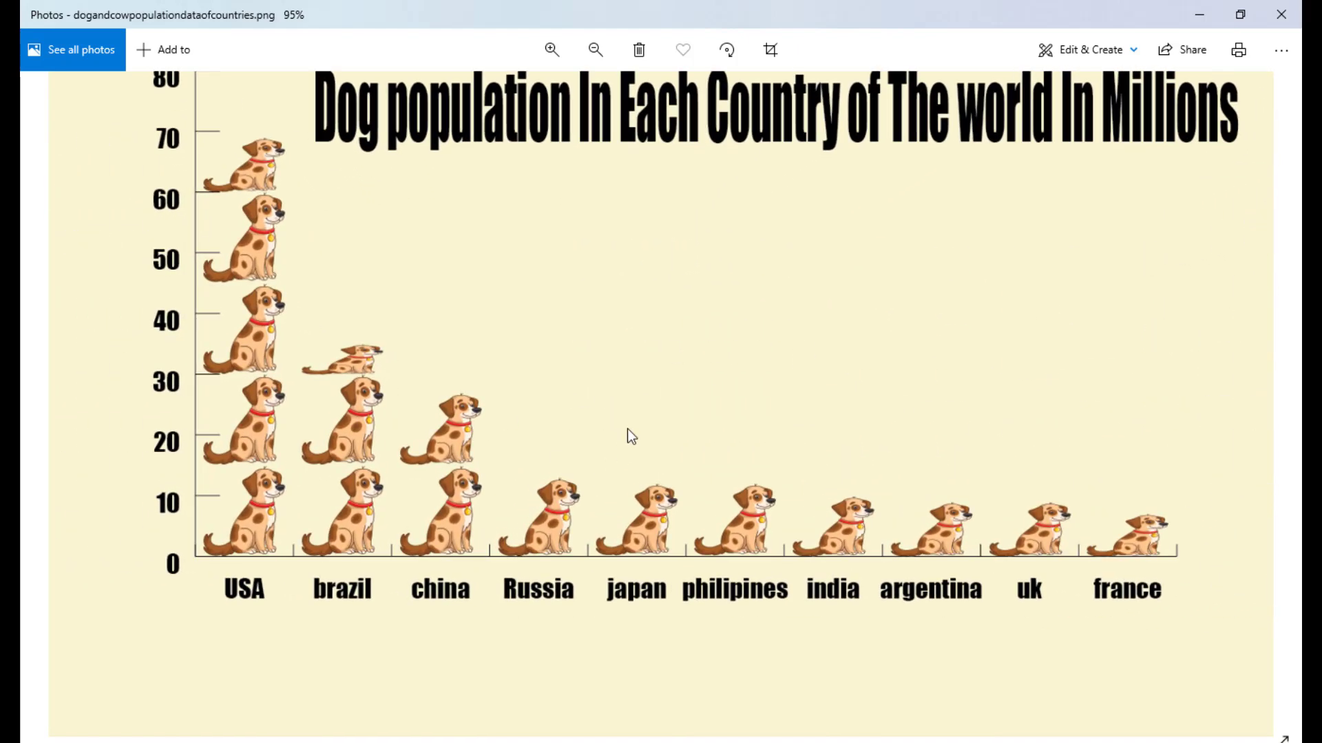
pyautogui.moveTo(626, 428); pyautogui.dragTo(541, 471)
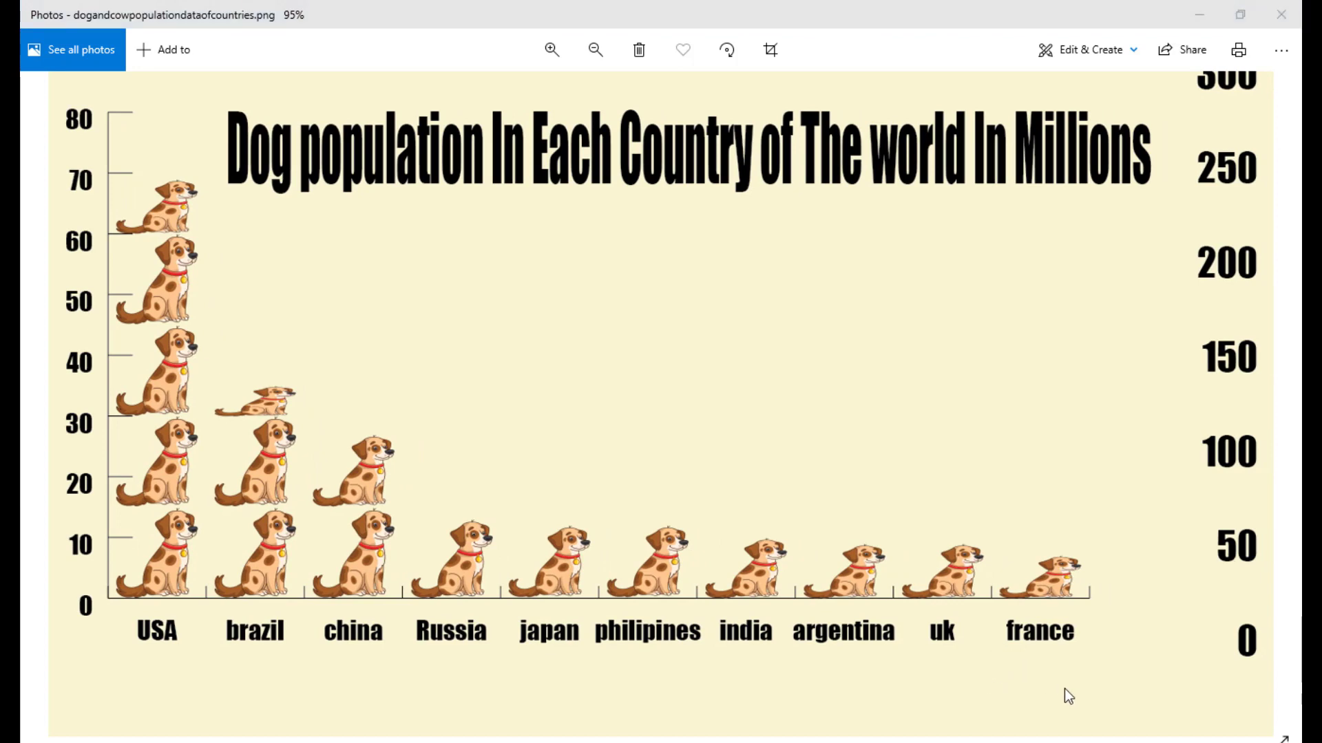
pyautogui.moveTo(879, 448); pyautogui.dragTo(896, 454)
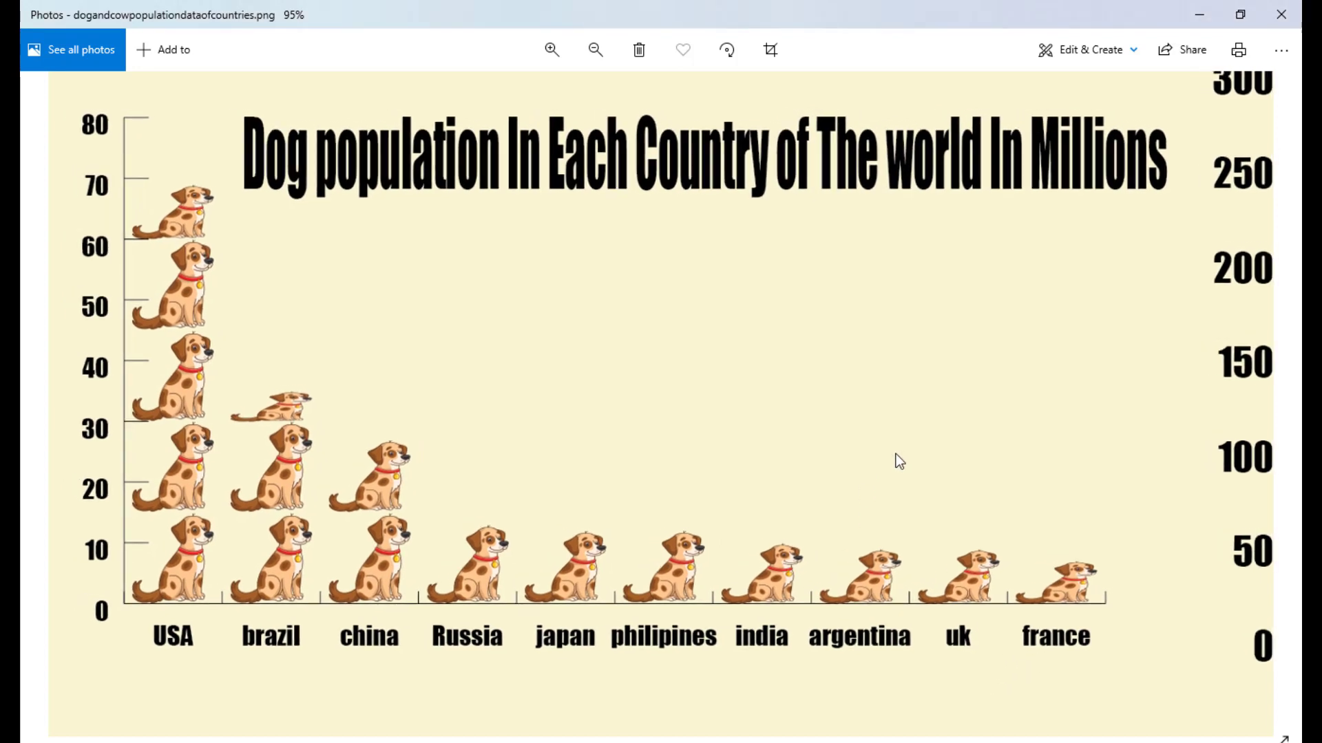